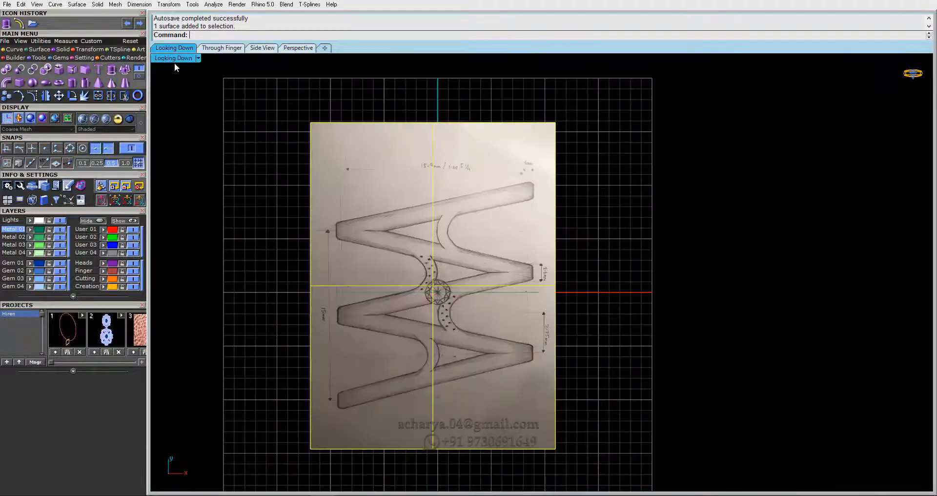
Examine the W ring sketch and its handwritten dimensions in the Looking Down view
scroll(421, 140, "up", 8)
scroll(477, 211, "up", 2)
scroll(435, 200, "down", 1)
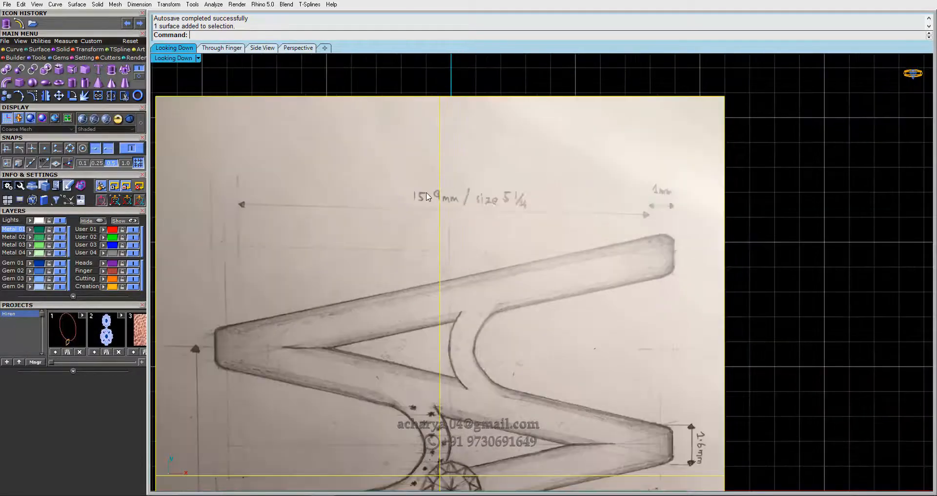
scroll(486, 268, "down", 1)
scroll(626, 156, "down", 2)
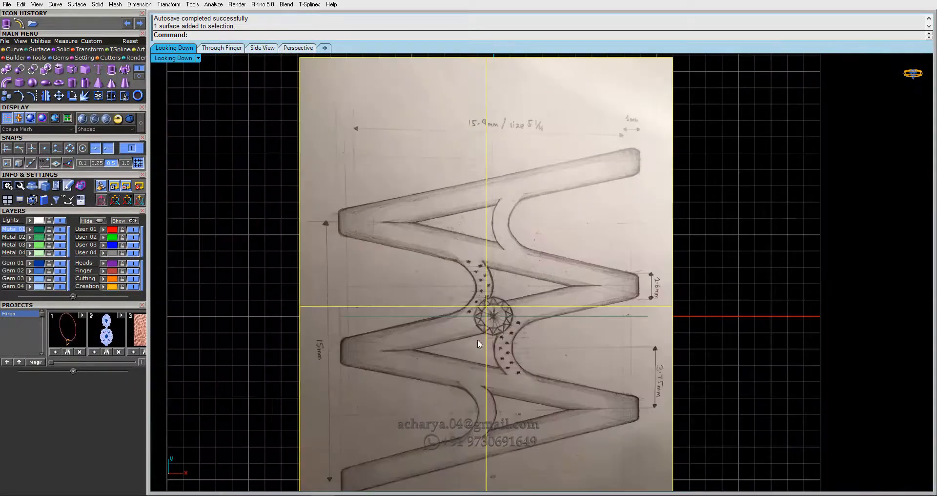
right_click_drag(477, 339, 449, 286)
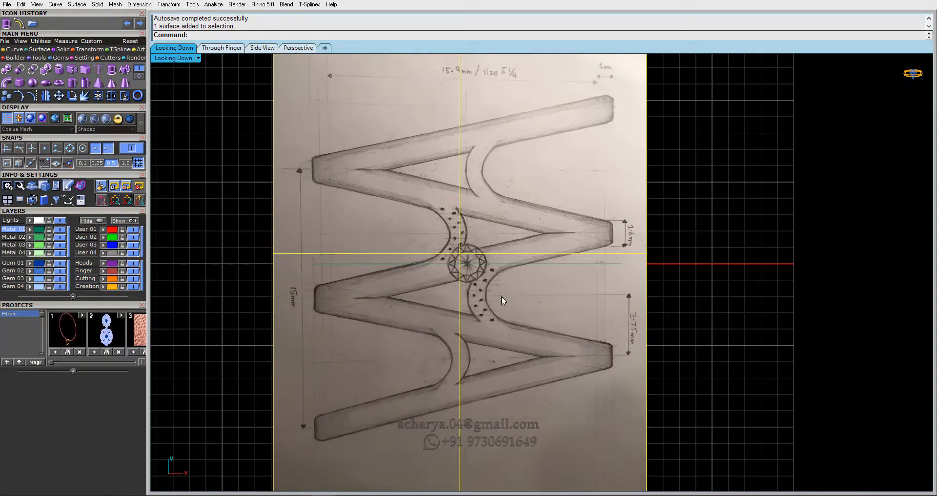
right_click_drag(416, 300, 415, 277)
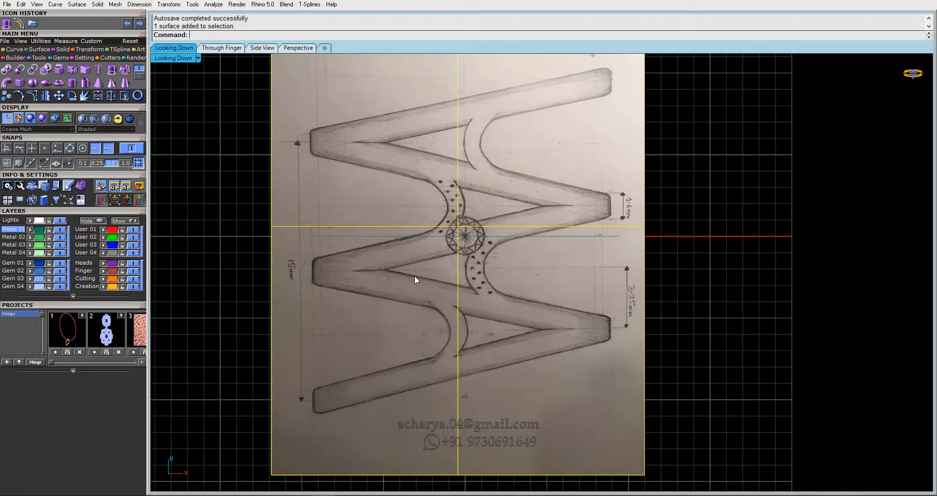
right_click_drag(413, 278, 411, 298)
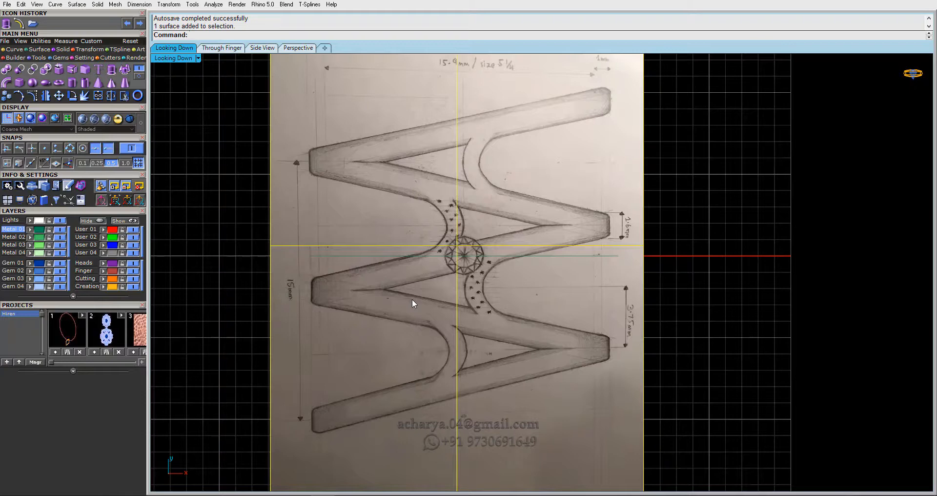
scroll(413, 287, "down", 4)
right_click_drag(414, 287, 402, 338)
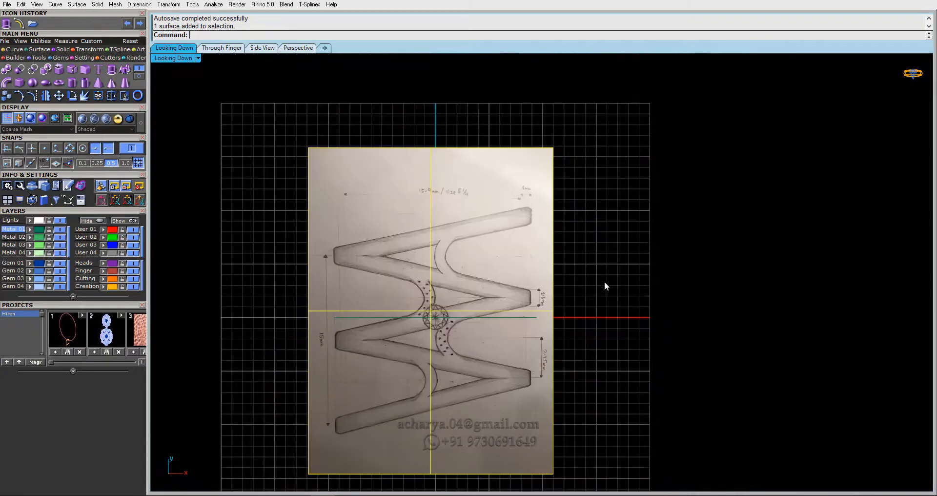
Clear the selection of the sketch picture and return to the four-viewport layout
left_click(604, 281)
left_click(412, 256)
left_click(180, 68)
double_click(177, 57)
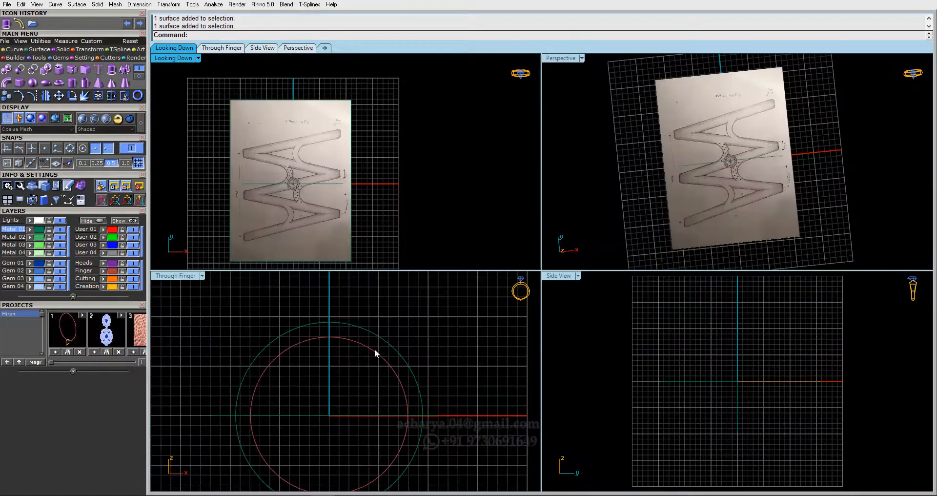
Delete the larger green circle around the finger-size circle in the Through Finger view
left_click(375, 351)
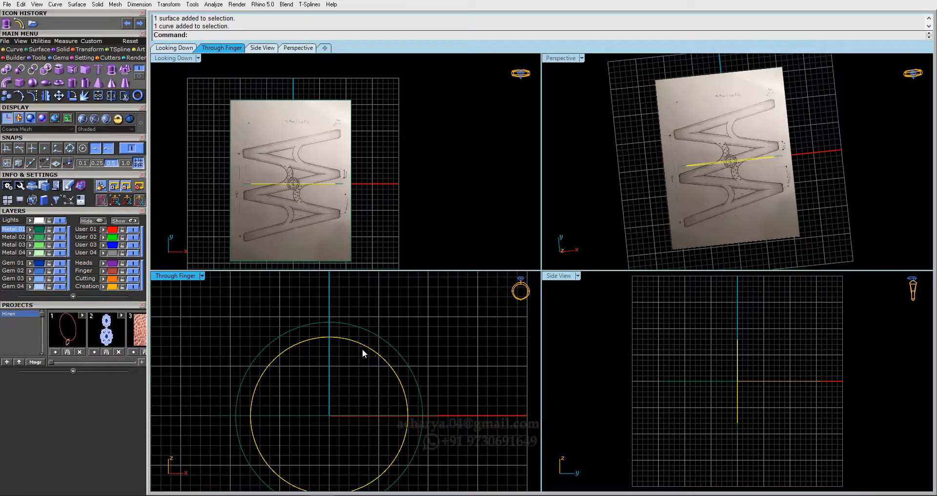
key("Escape")
scroll(353, 338, "up", 1)
left_click(352, 338)
key("Escape")
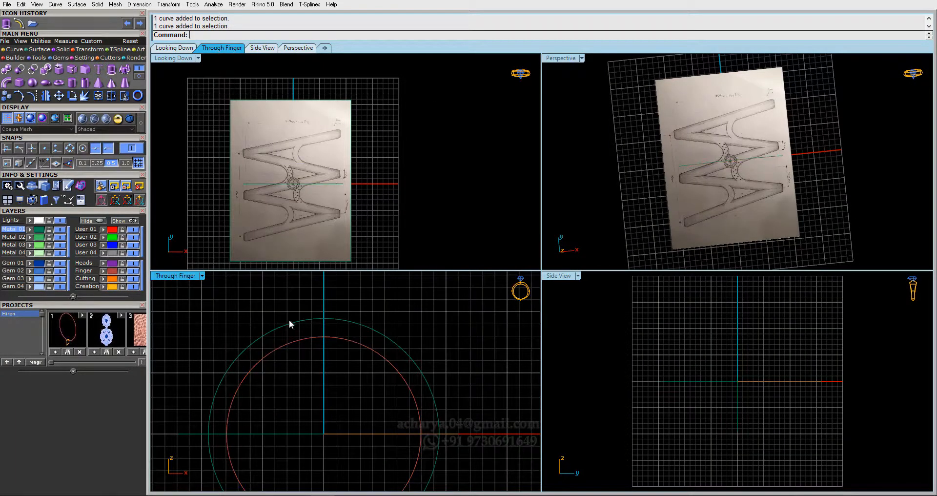
left_click(289, 320)
key("Delete")
Offset the finger-size circle outward by 1.5 mm in the maximized Through Finger view
left_click(300, 341)
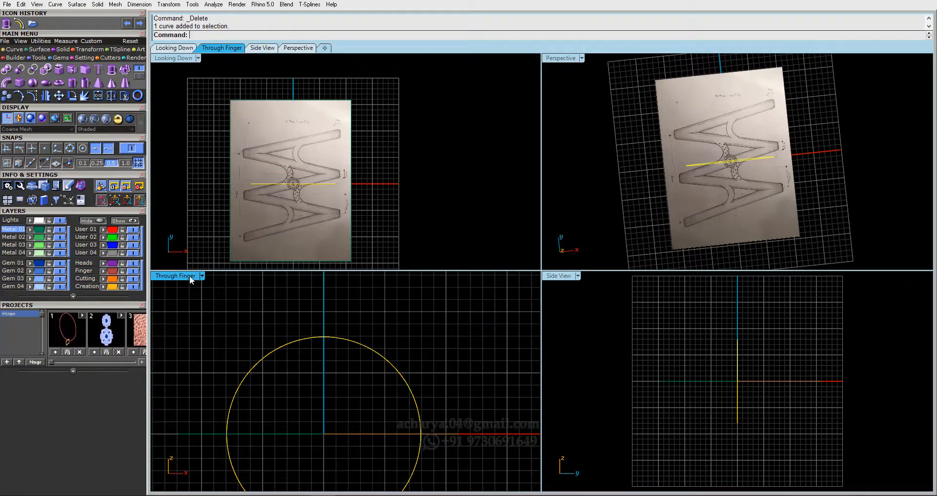
double_click(189, 276)
left_click(6, 96)
right_click_drag(318, 159, 262, 173)
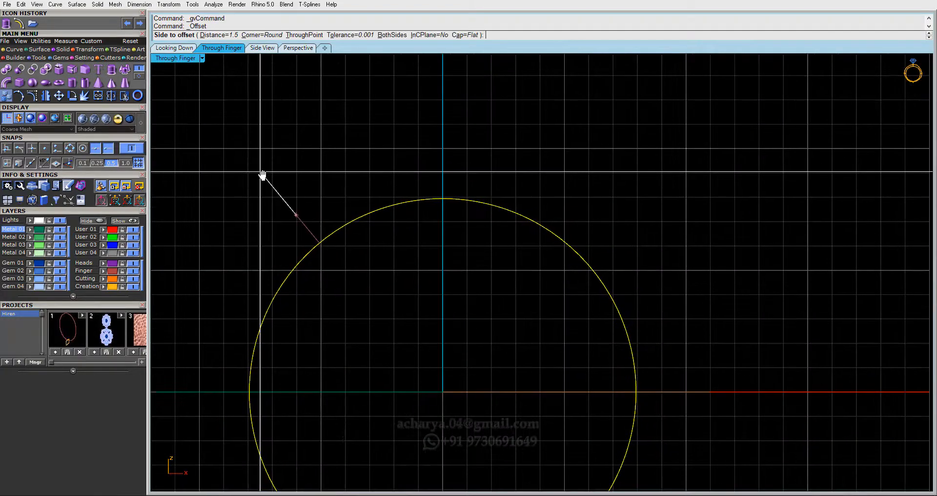
type("1.8")
key("Return")
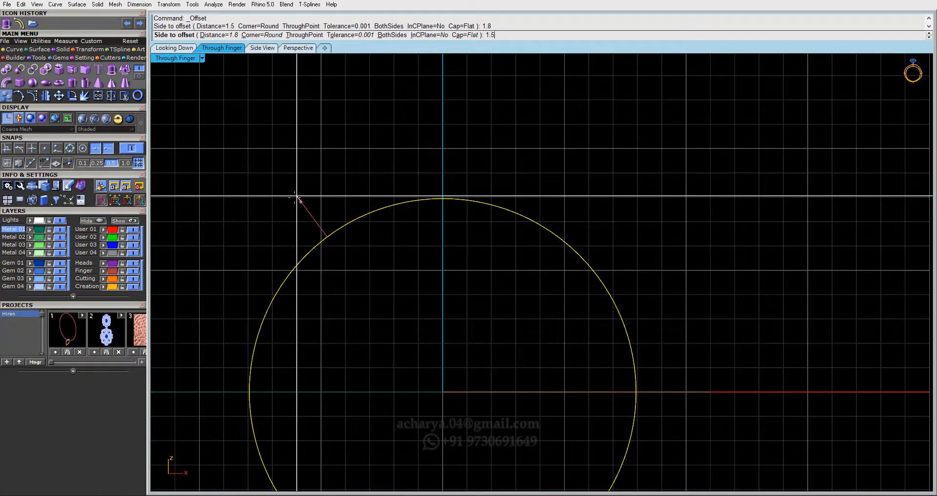
left_click(297, 197)
Rebuild the outer offset circle with a point count of 12 and degree 3, deleting the input curve
left_click(334, 198)
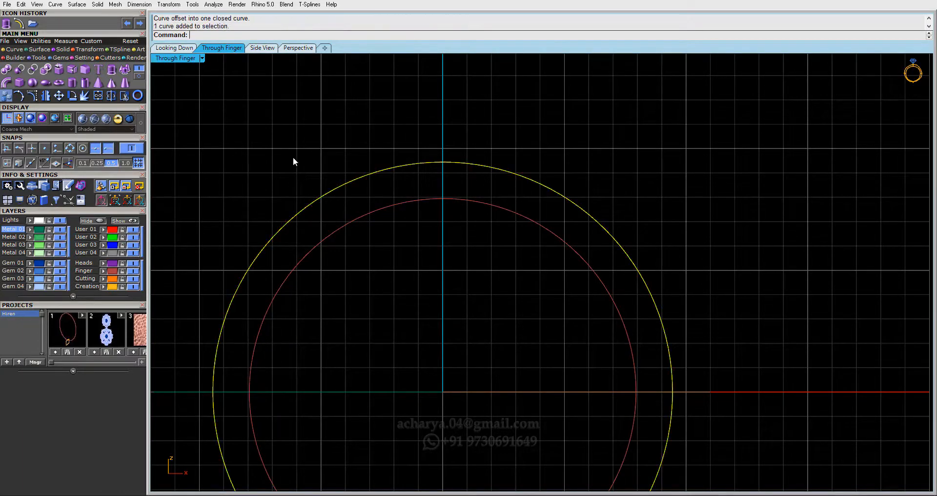
double_click(177, 58)
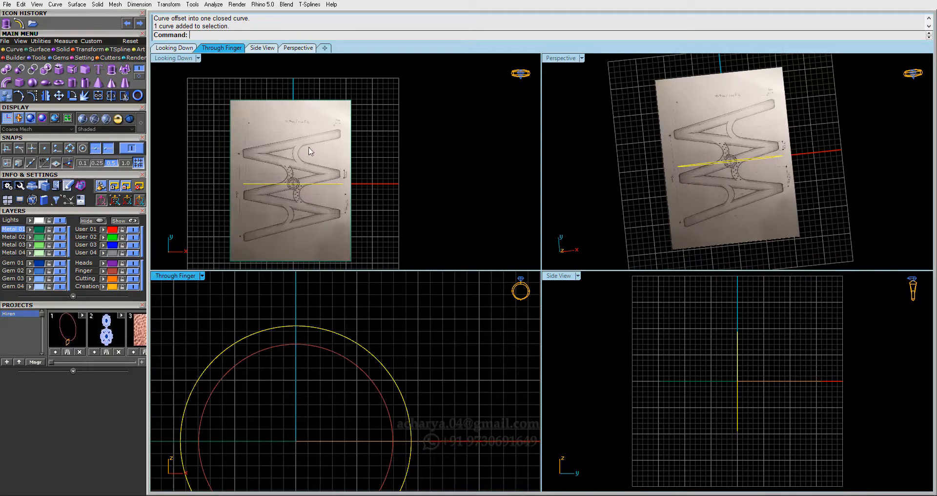
double_click(177, 59)
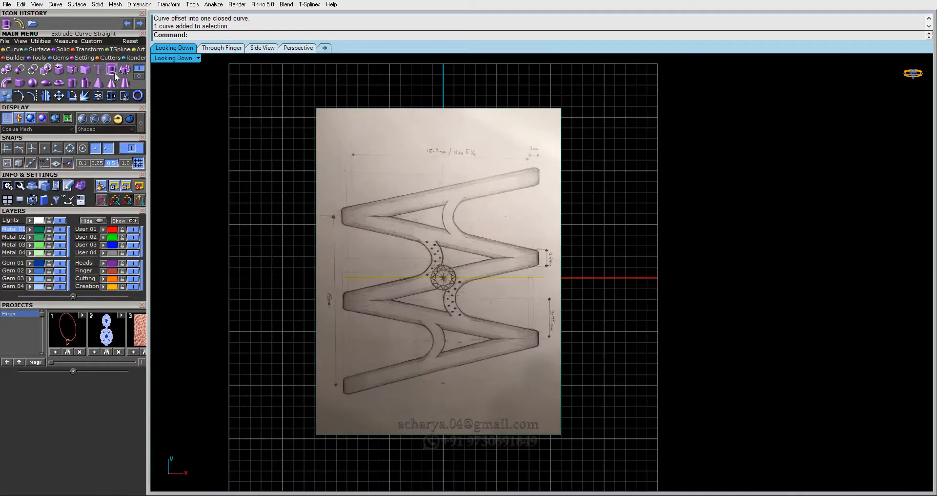
double_click(172, 59)
left_click(387, 347)
left_click(361, 349)
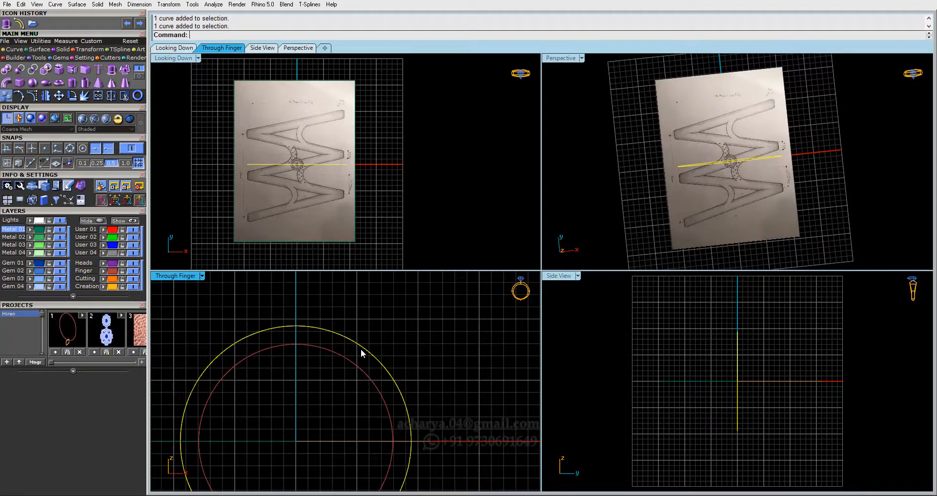
type("rebuild")
key("Return")
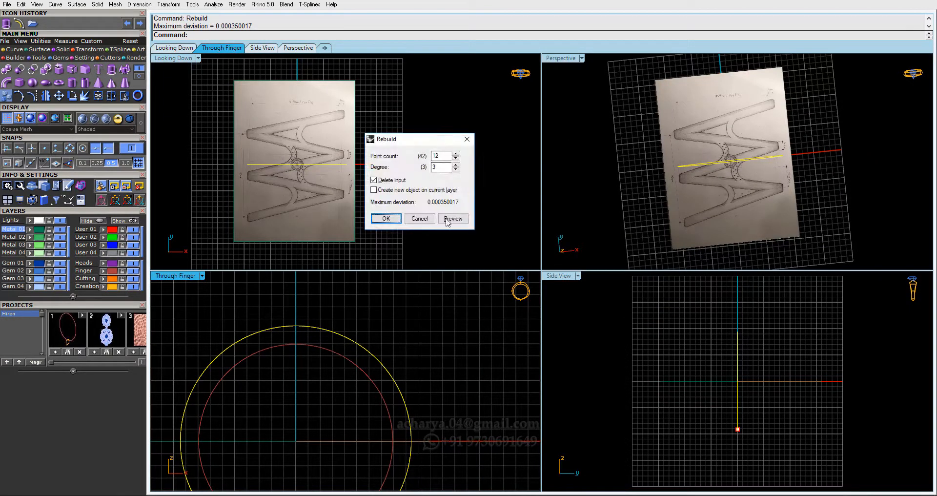
left_click(386, 218)
Extrude the outer circle to both sides as a solid cylinder, keeping the curve and covering the full height of the sketched design
left_click(346, 349)
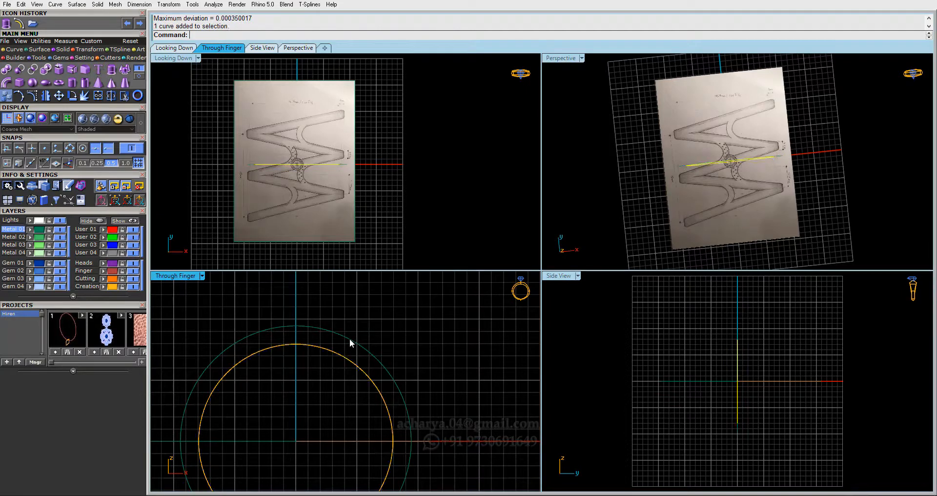
left_click(358, 321)
left_click(358, 342)
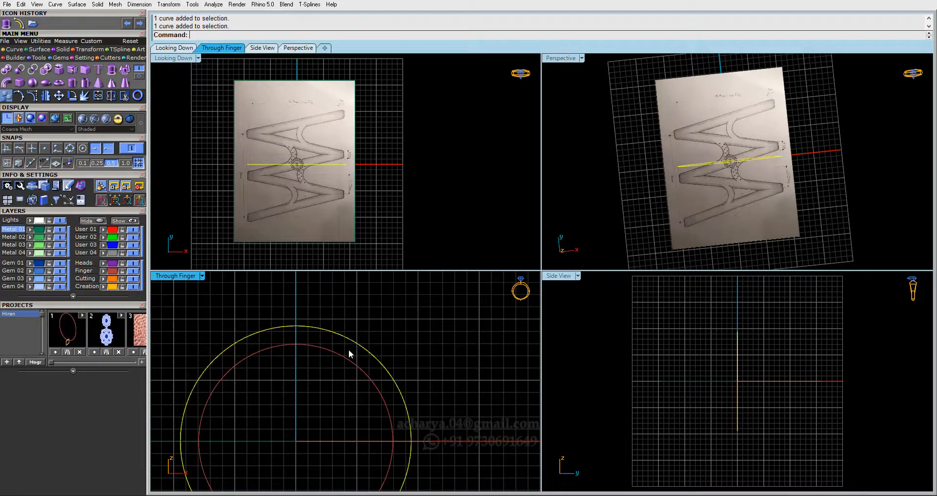
left_click(109, 95)
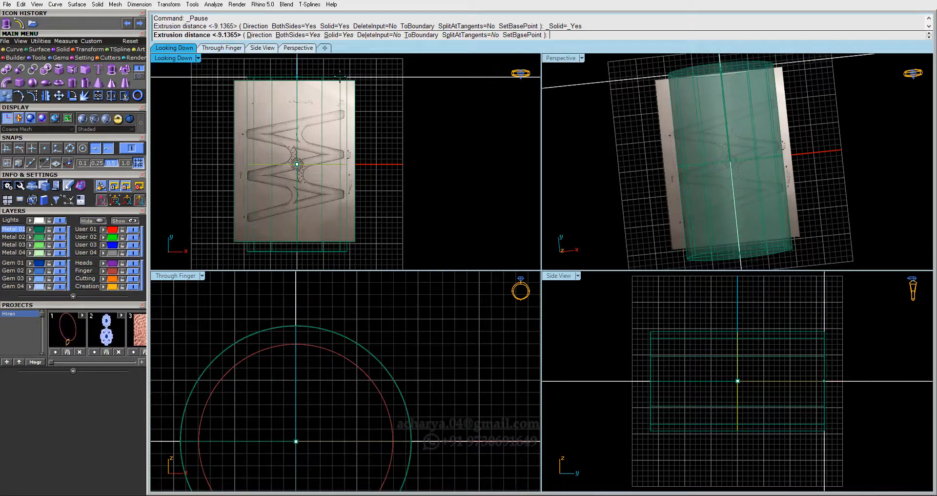
scroll(341, 95, "up", 3)
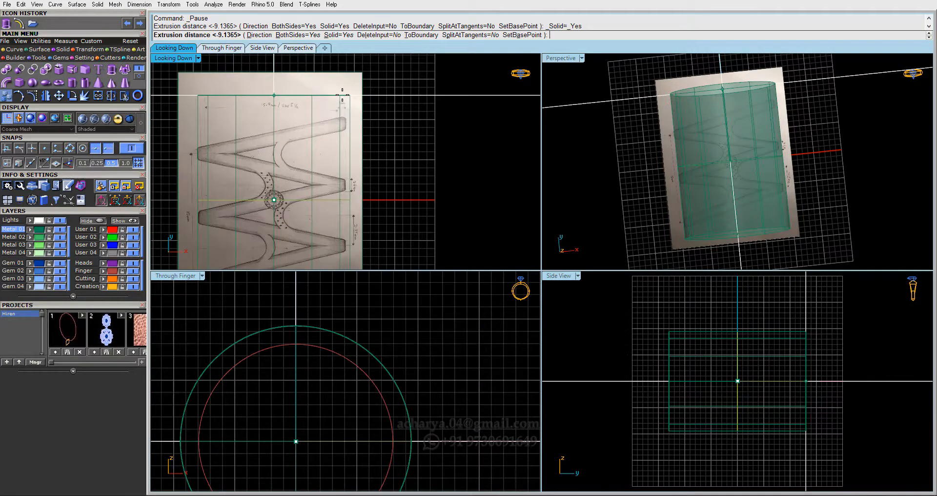
left_click(342, 96)
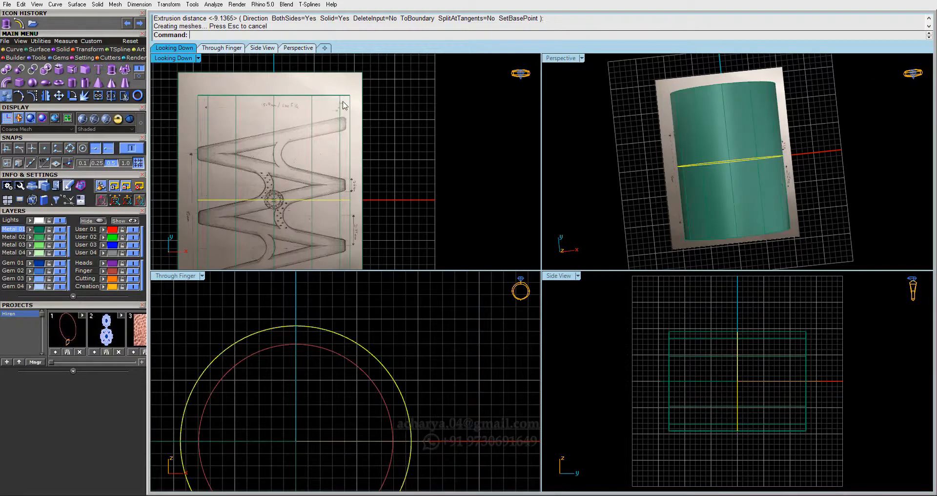
Check the sketch's overall width, tip size, spacing and thickness dimensions against the cylinder outline in the maximized Looking Down view
double_click(171, 58)
scroll(463, 282, "down", 3)
scroll(463, 283, "up", 4)
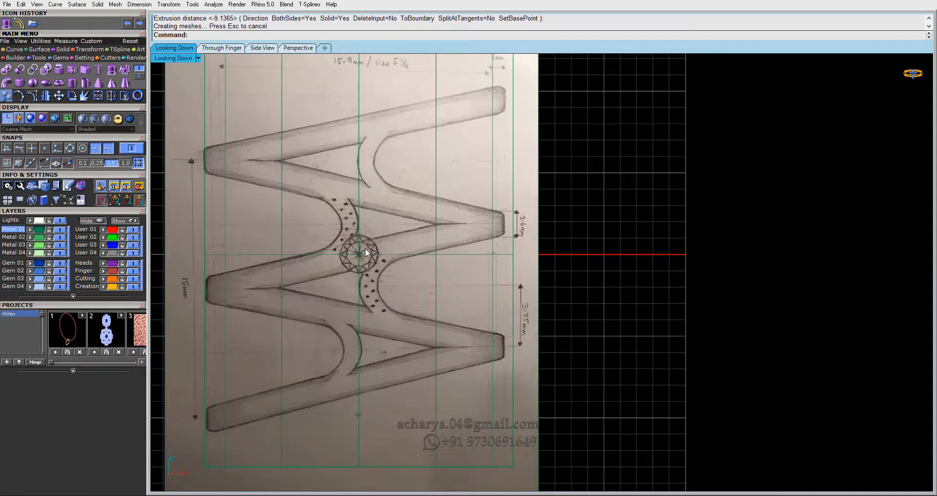
right_click_drag(346, 247, 408, 224)
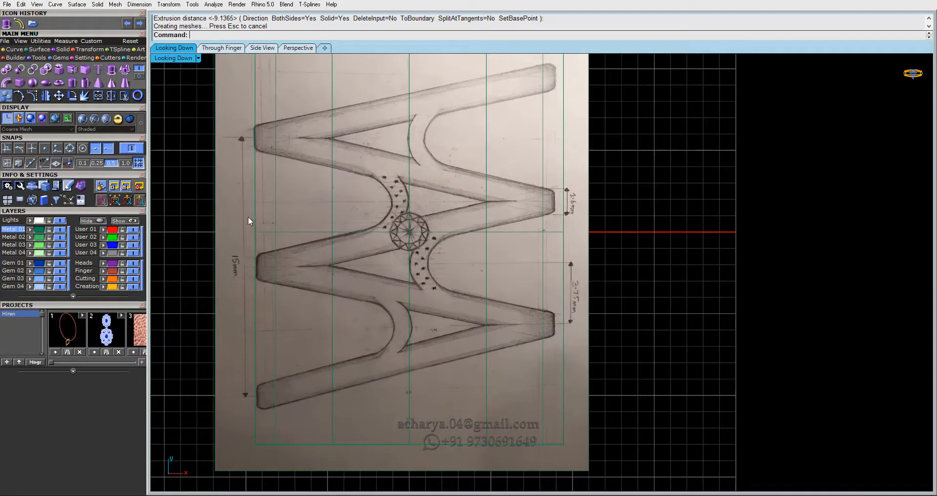
right_click_drag(248, 216, 263, 227)
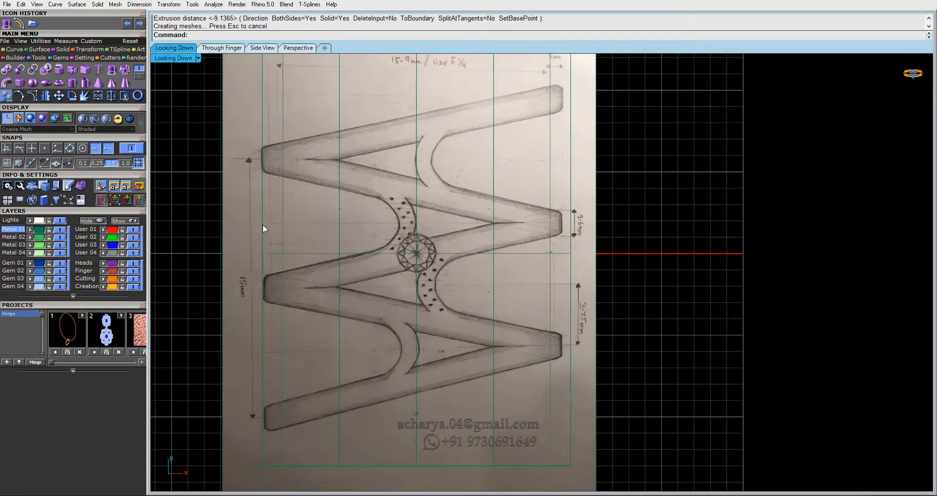
scroll(574, 218, "up", 4)
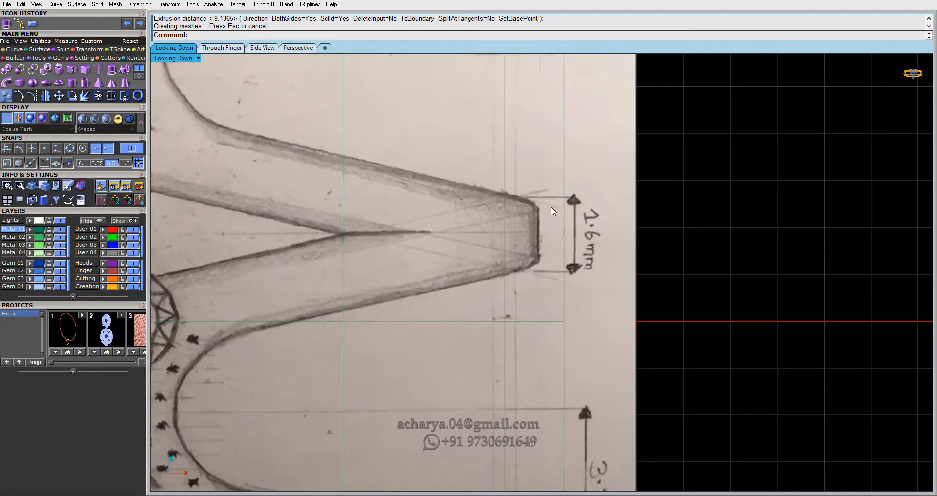
scroll(546, 208, "down", 3)
scroll(538, 208, "down", 3)
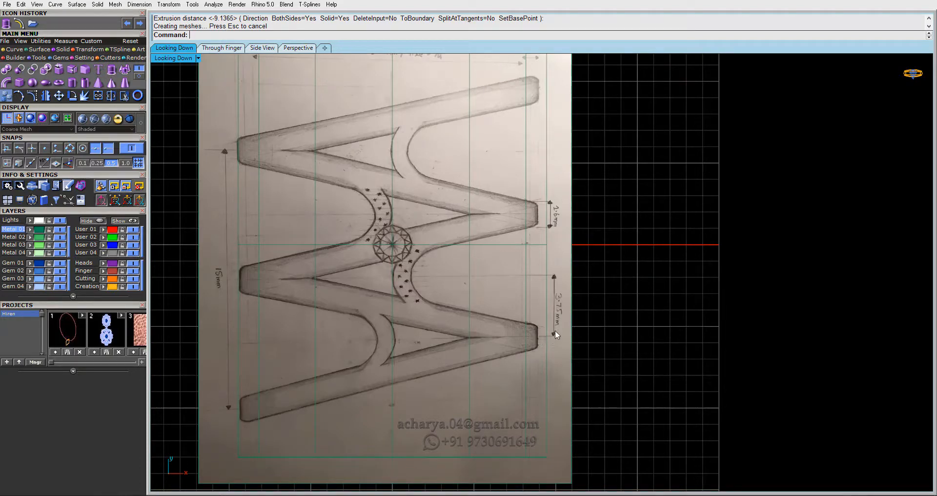
scroll(562, 298, "up", 2)
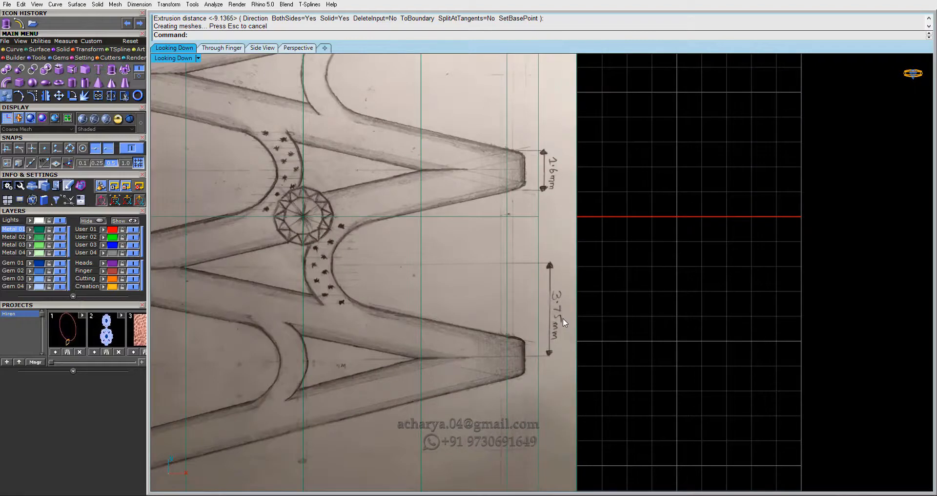
scroll(563, 318, "down", 2)
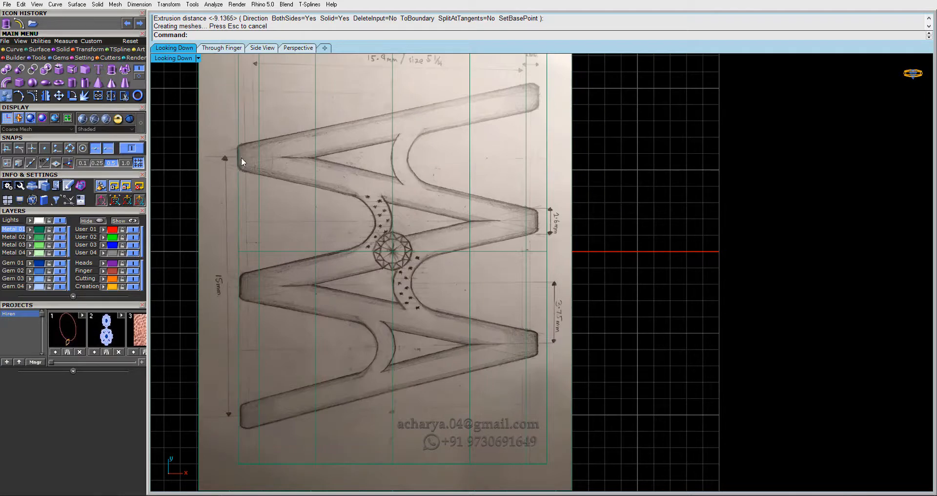
right_click_drag(243, 162, 273, 163)
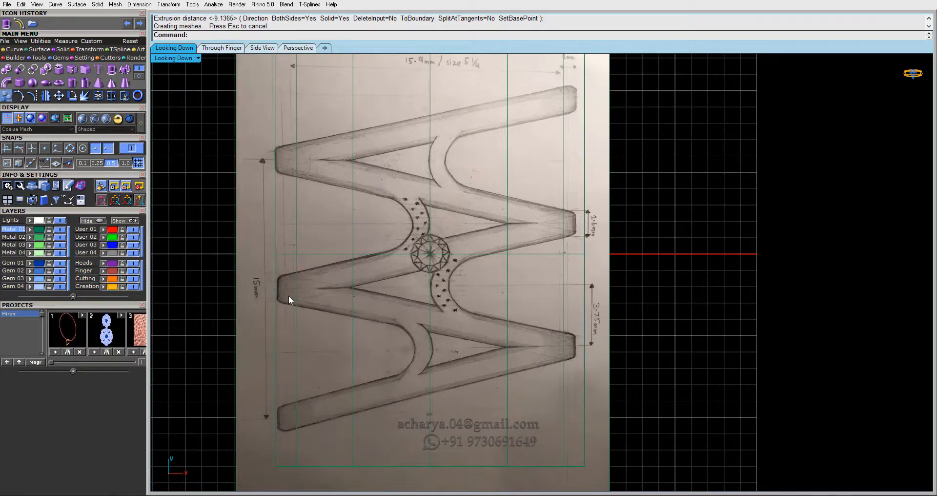
scroll(288, 296, "down", 2)
right_click_drag(289, 295, 284, 347)
scroll(497, 169, "up", 8)
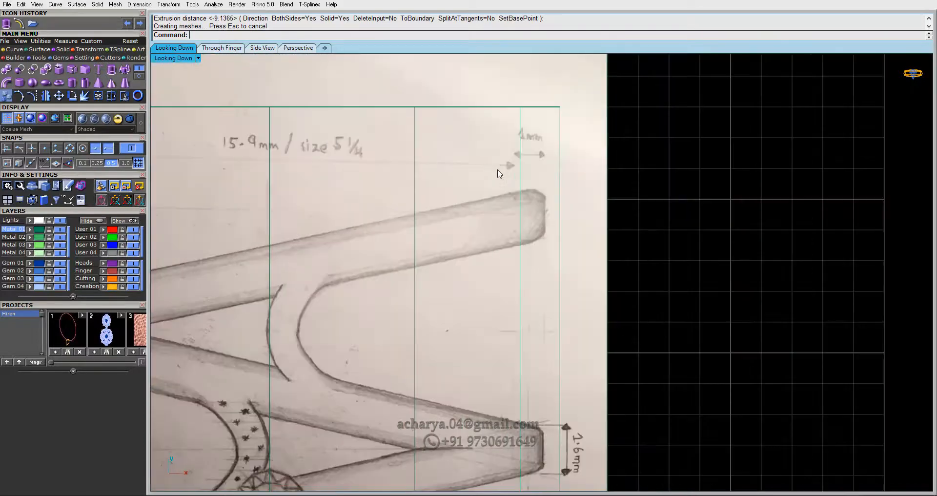
scroll(498, 173, "down", 8)
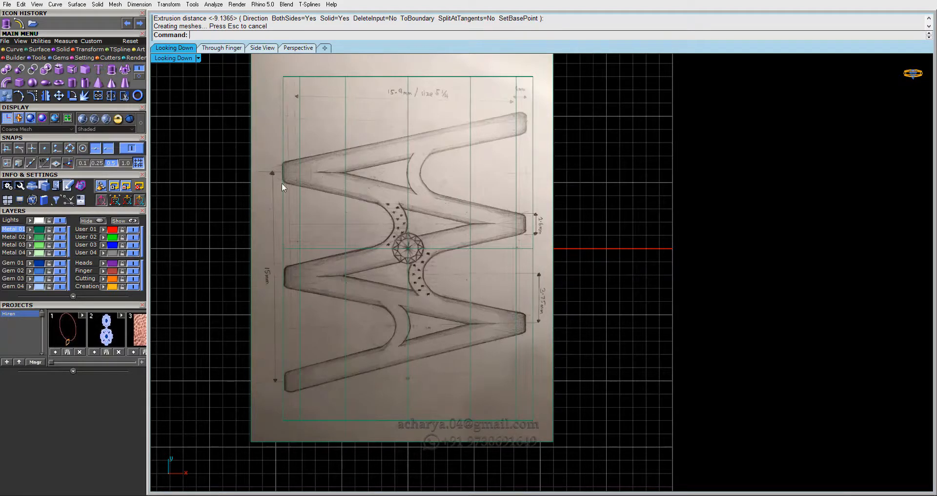
left_click(90, 51)
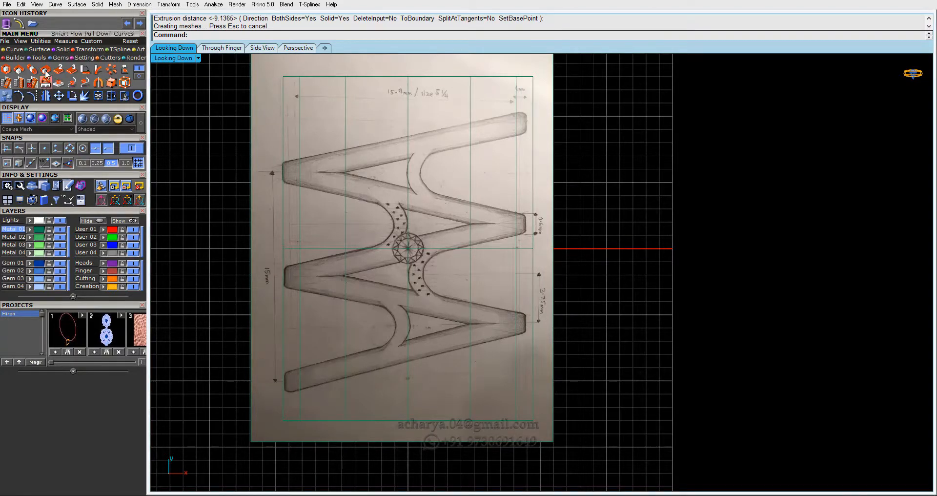
left_click(140, 76)
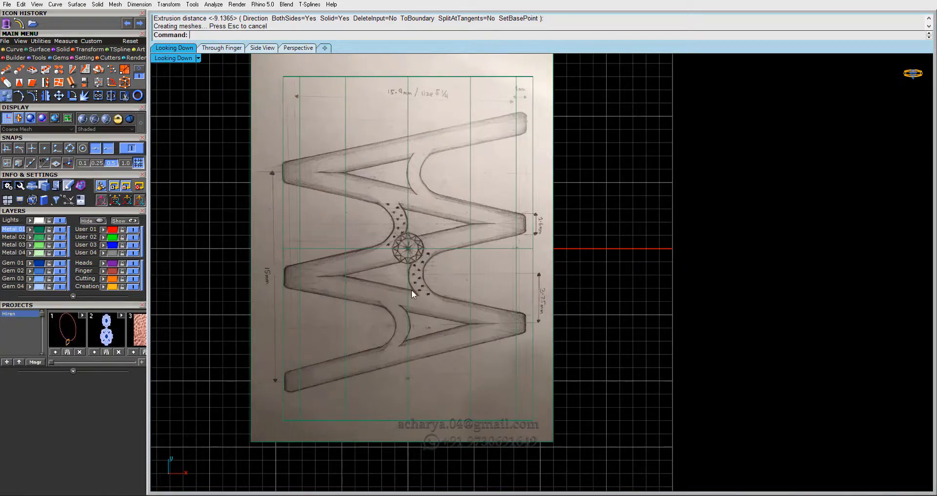
scroll(412, 288, "up", 4)
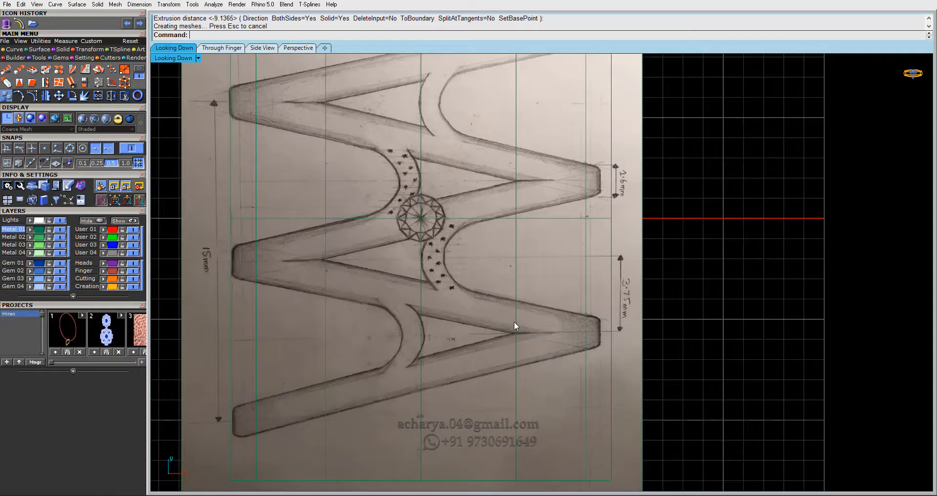
Recheck the sketch's 1.6 mm tip dimension, restore the four-view layout, and delete the tall cylinder without deleting its circles
scroll(513, 325, "down", 2)
scroll(514, 324, "up", 1)
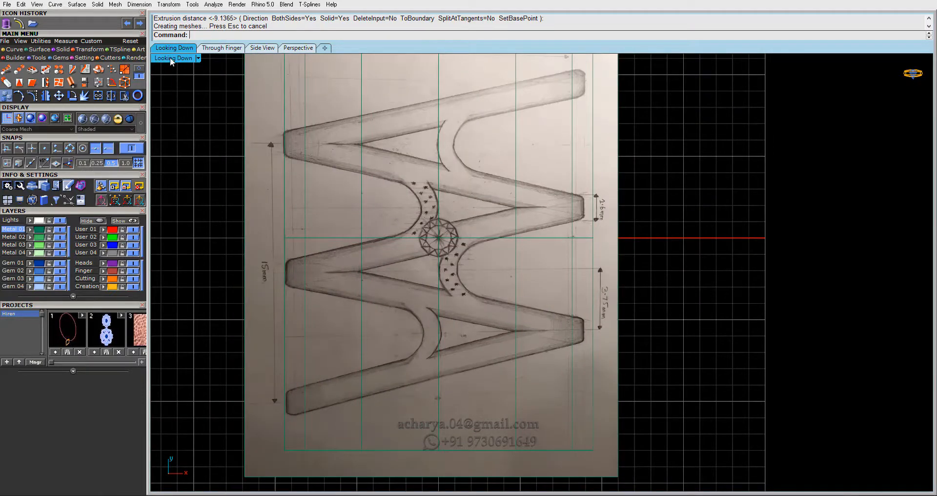
scroll(593, 208, "up", 5)
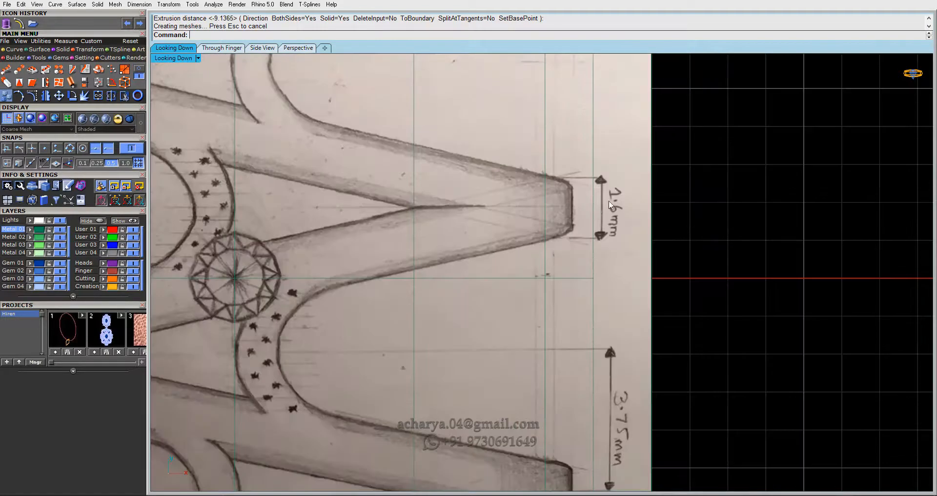
double_click(174, 57)
left_click_drag(420, 356, 364, 386)
left_click(297, 385, "ctrl")
left_click(297, 390)
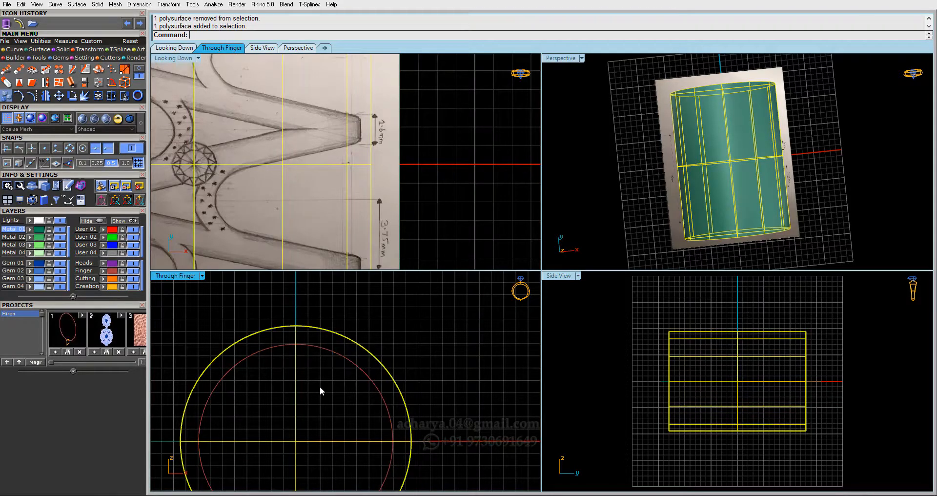
key("Delete")
Extrude the finger-size circle and outer circle together as a solid band to both sides by 1.6/2, keeping the curves
left_click_drag(380, 330, 345, 379)
left_click(355, 375)
left_click_drag(352, 323, 326, 365)
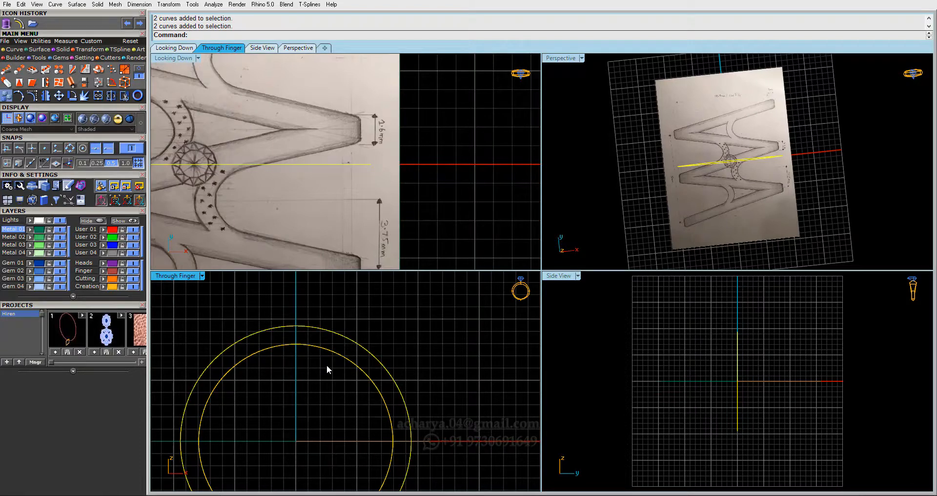
left_click(64, 50)
left_click(111, 68)
right_click_drag(413, 342, 425, 314)
type("1.6/2")
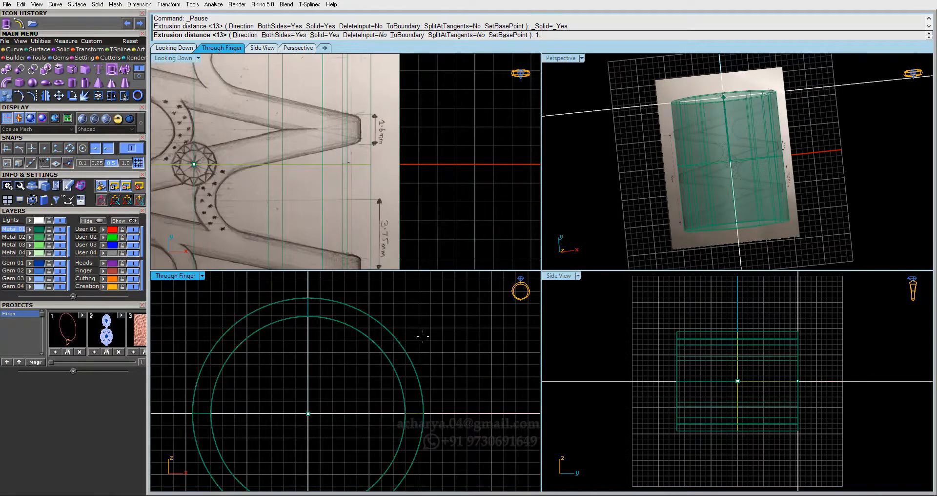
key("Return")
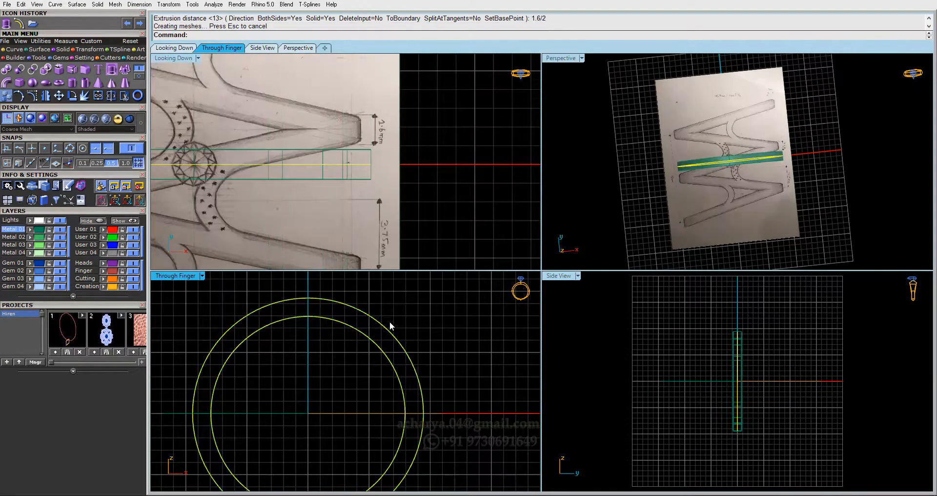
Lock the background sketch picture surface in the Looking Down view
left_click(361, 182)
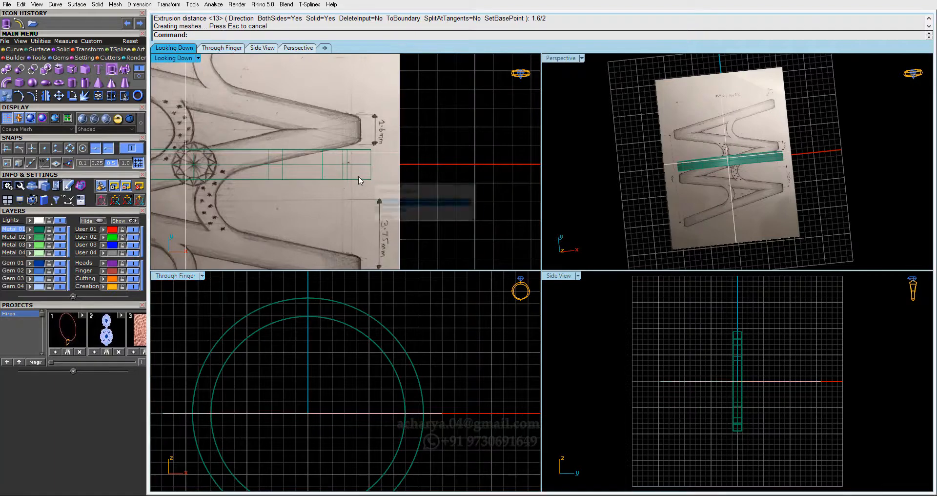
left_click(389, 202)
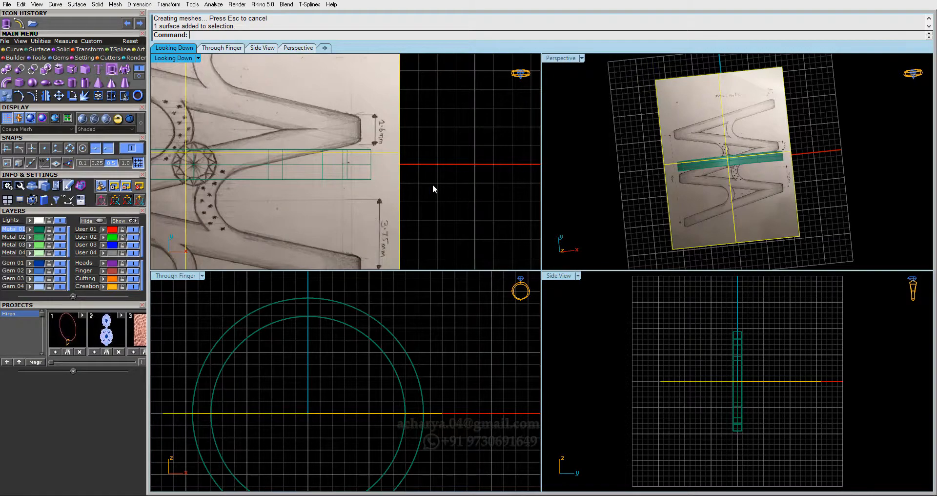
key("ctrl+m")
scroll(437, 240, "down", 6)
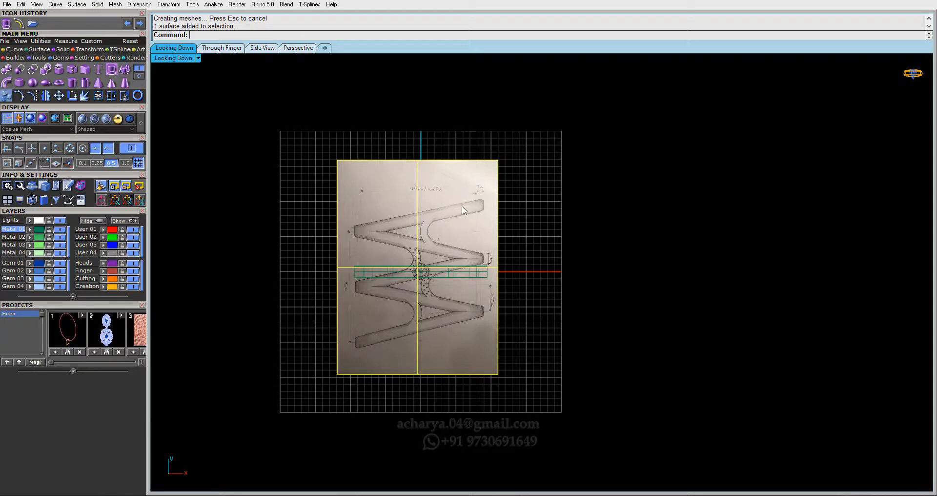
scroll(419, 268, "up", 2)
right_click_drag(418, 264, 432, 241)
left_click(504, 231)
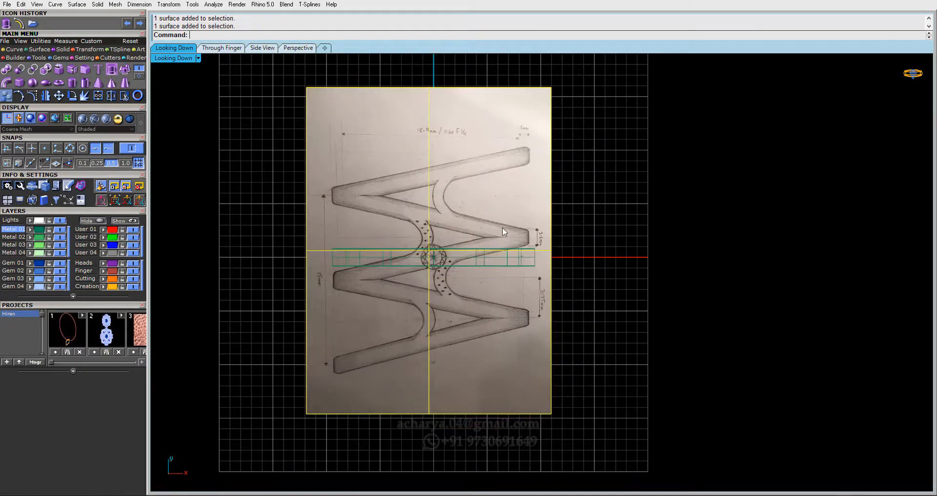
key("ctrl+l")
Shear the solid band about origin 0,0,0 from a horizontal reference until it matches the slope of the sketch's middle diagonal stroke
scroll(458, 247, "up", 2)
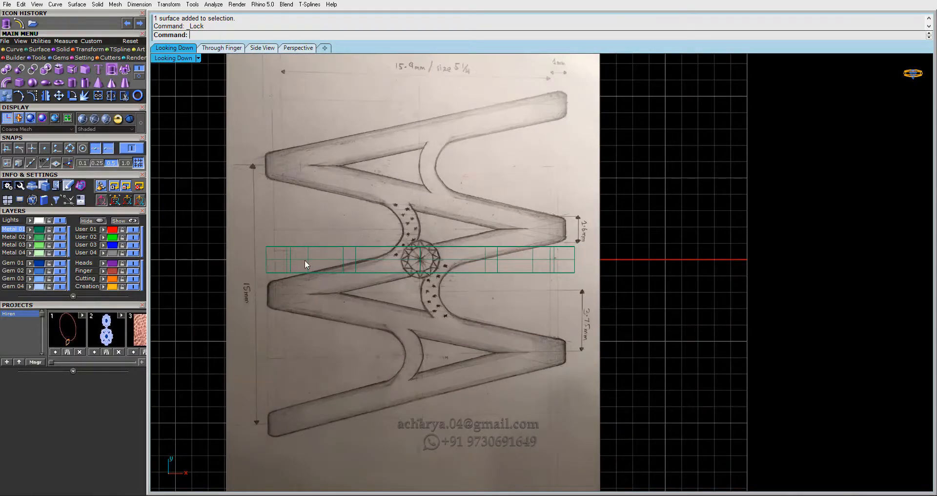
left_click(317, 266)
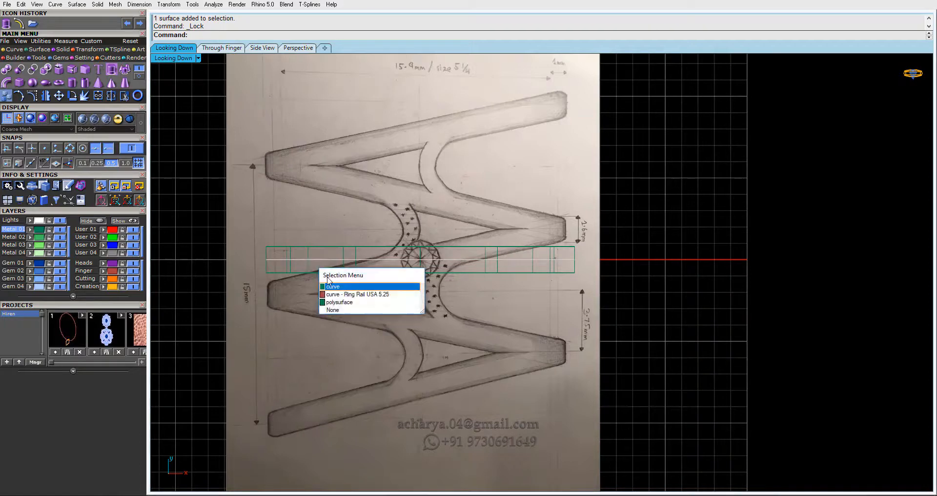
left_click(556, 273)
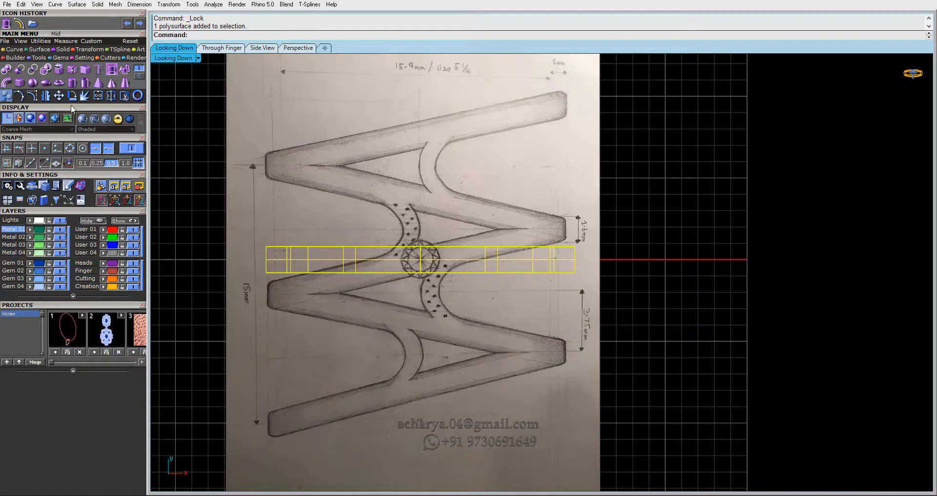
left_click(86, 58)
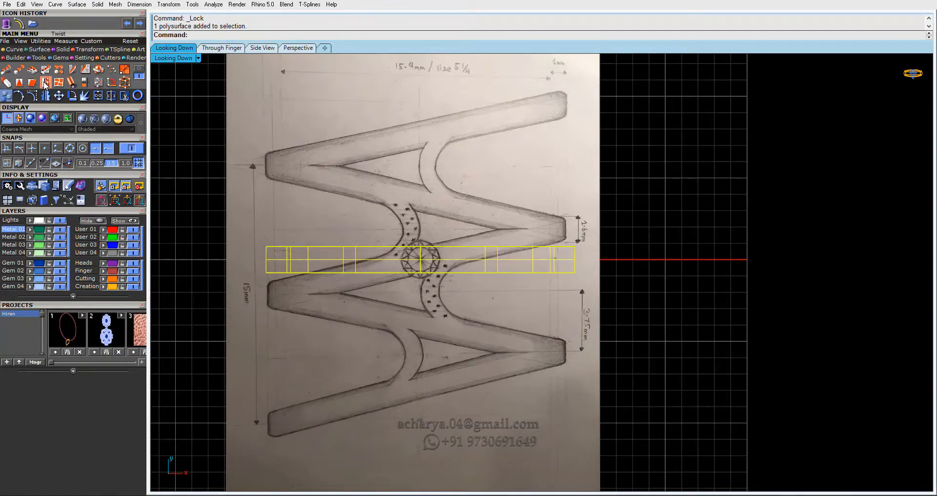
left_click(18, 83)
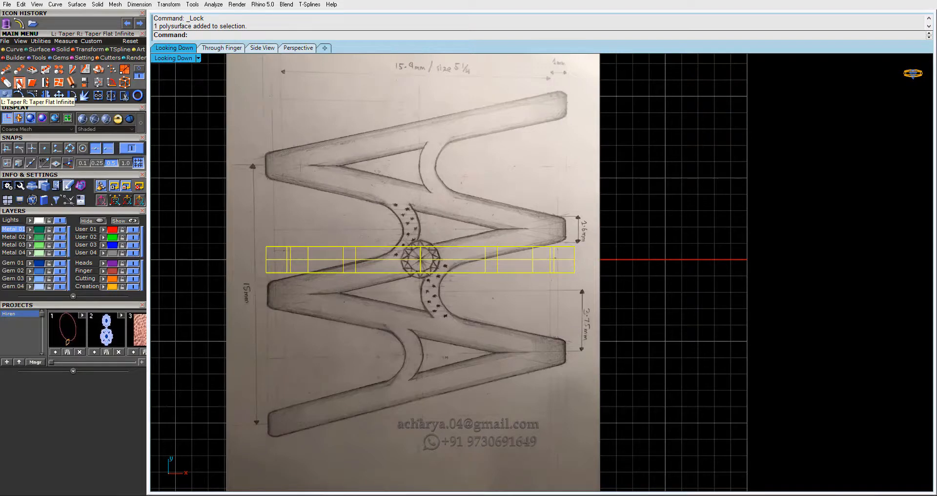
type("0,0,0")
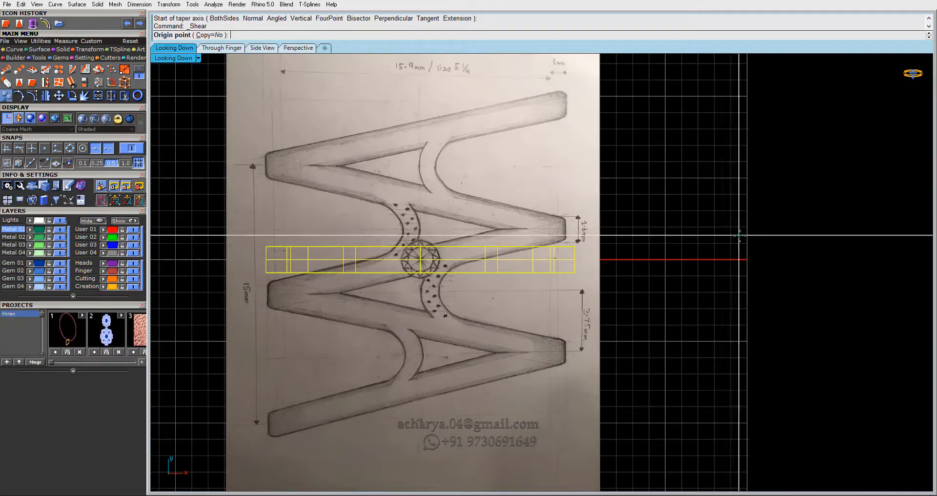
key("Return")
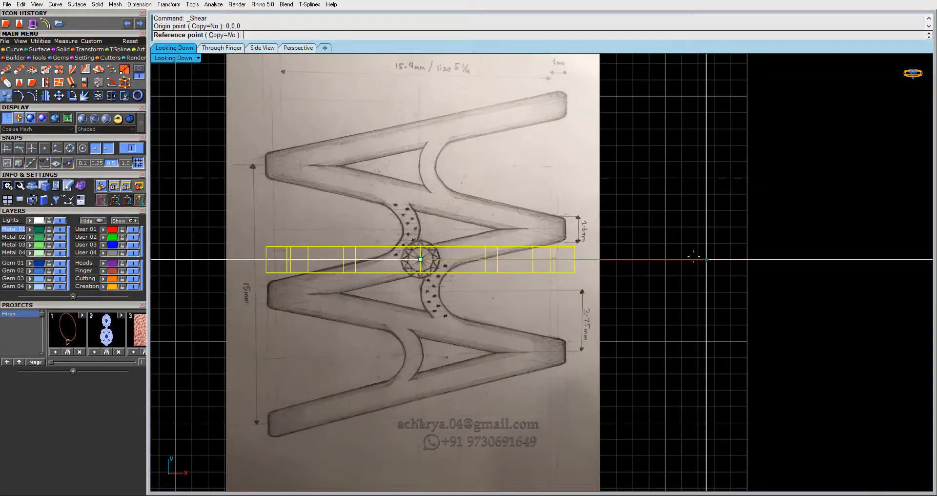
left_click(680, 259)
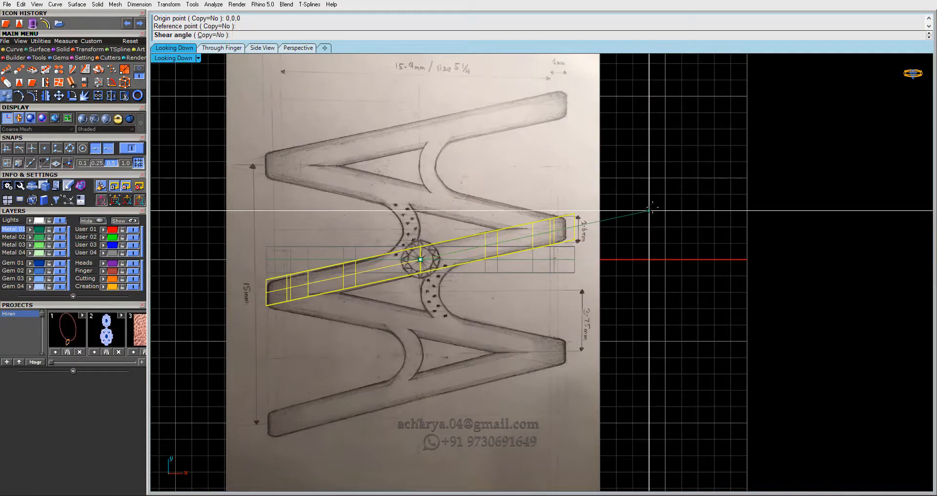
left_click(650, 210)
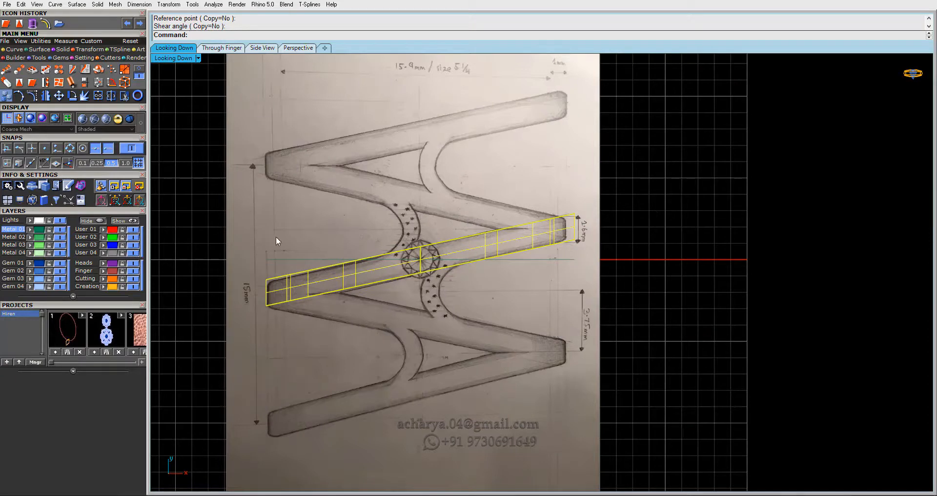
left_click(46, 96)
scroll(264, 291, "up", 3)
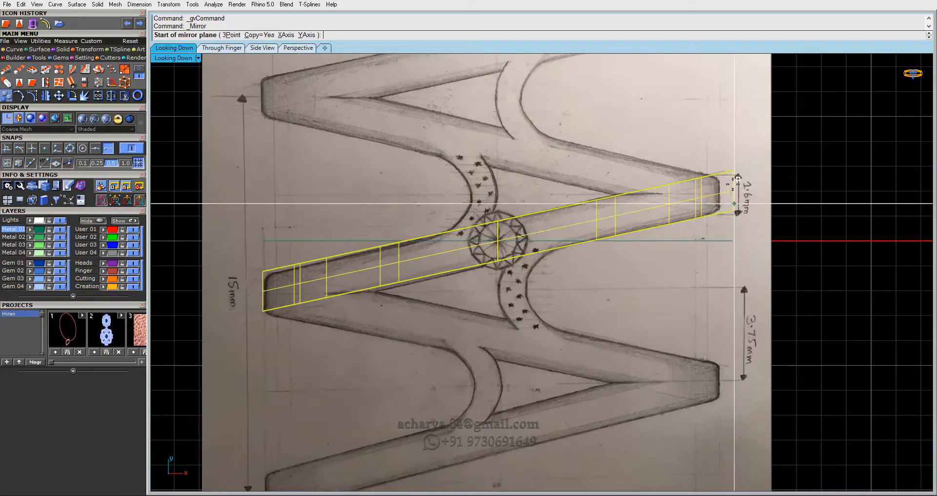
scroll(732, 205, "up", 3)
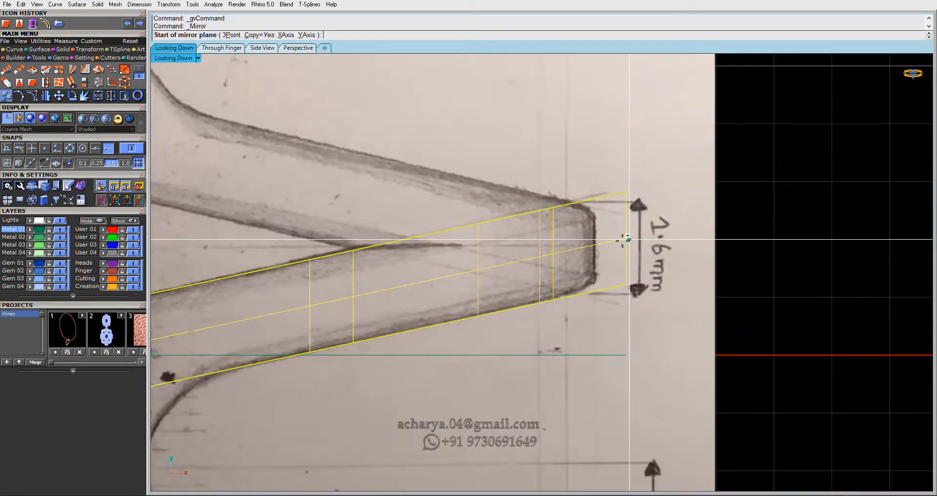
key("Escape")
Extract the V-direction isocurve across the sheared band's outer face at its quadrant beside the 1.6 mm dimension
double_click(167, 59)
left_click(432, 361)
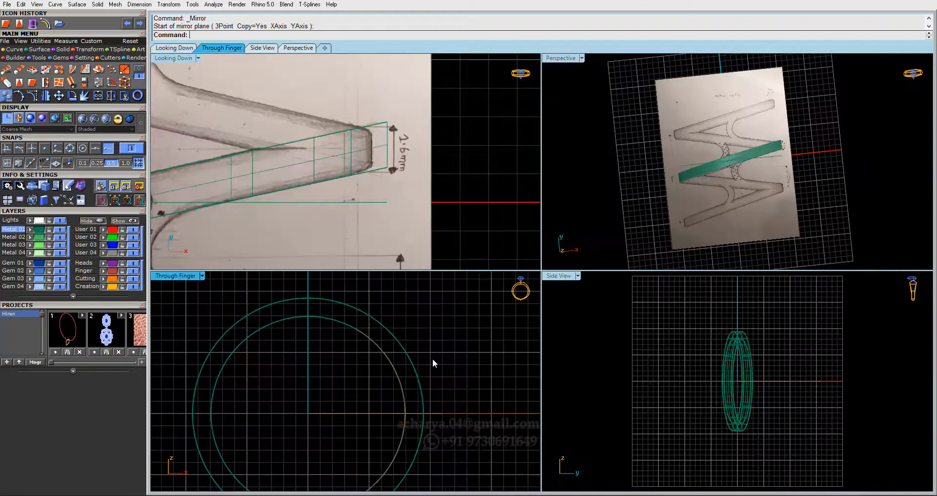
double_click(571, 59)
right_click_drag(575, 178, 467, 169)
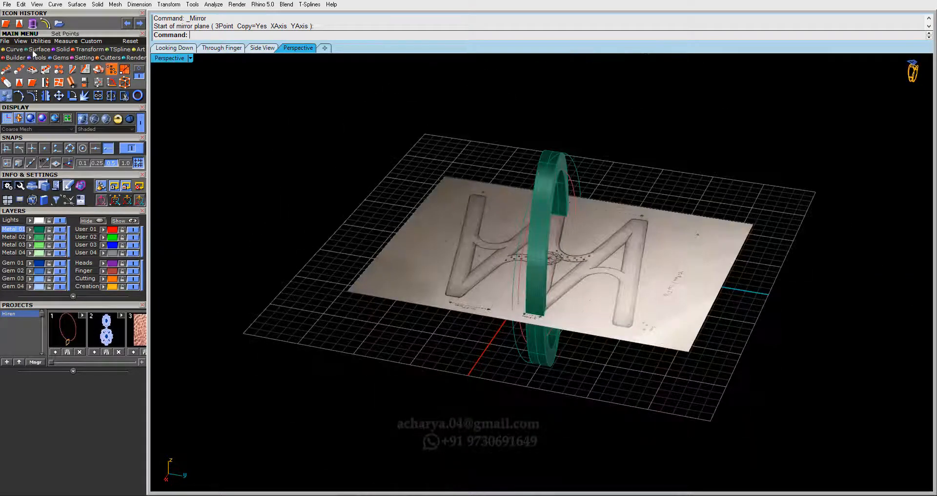
left_click(14, 49)
left_click(125, 82)
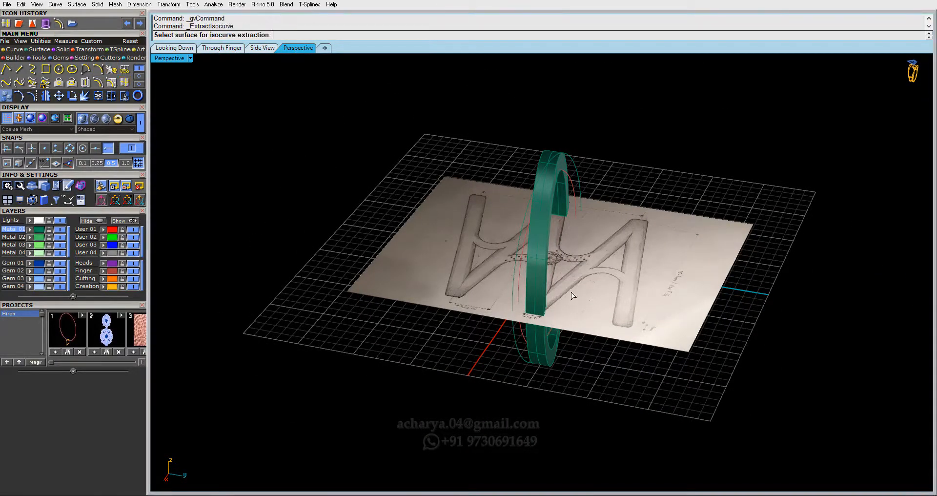
scroll(572, 294, "up", 5)
left_click(516, 322)
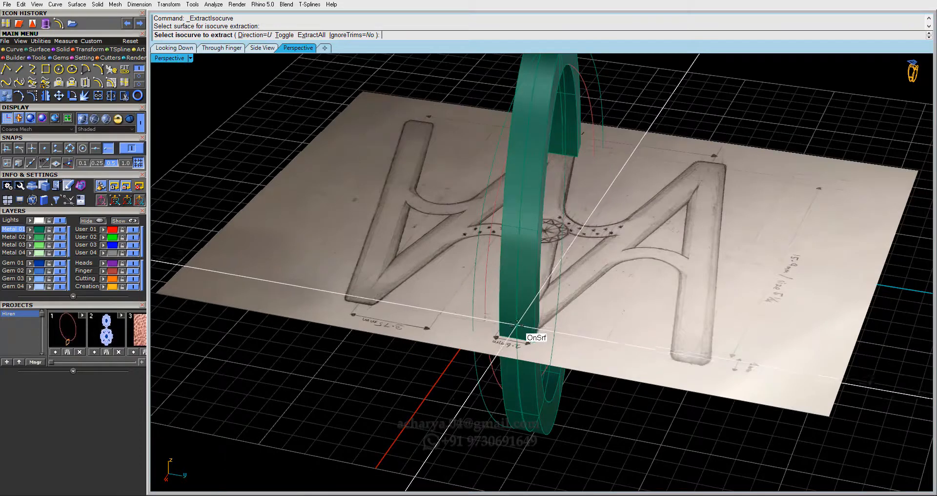
left_click(70, 149)
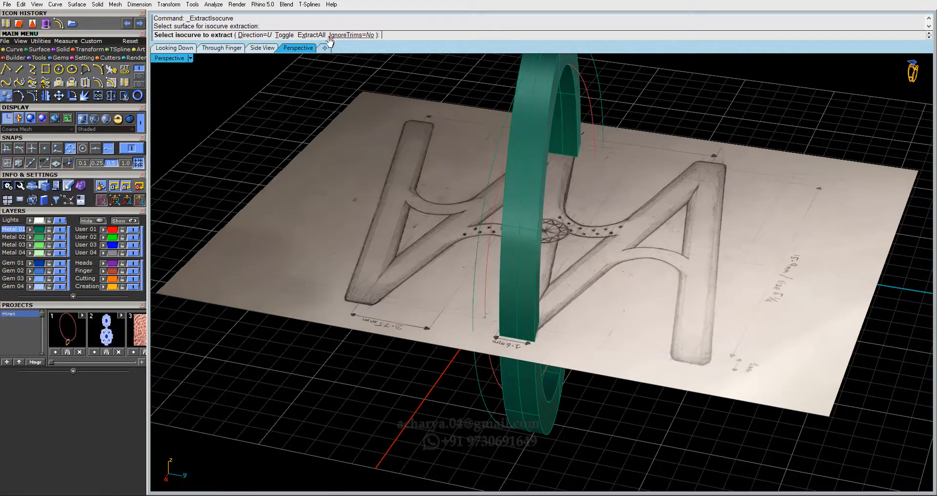
left_click(284, 35)
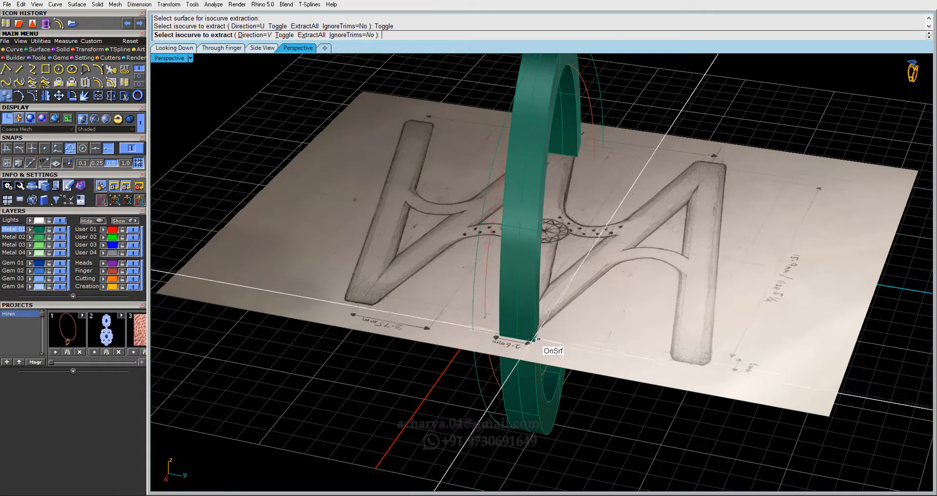
left_click(534, 338)
key("Return")
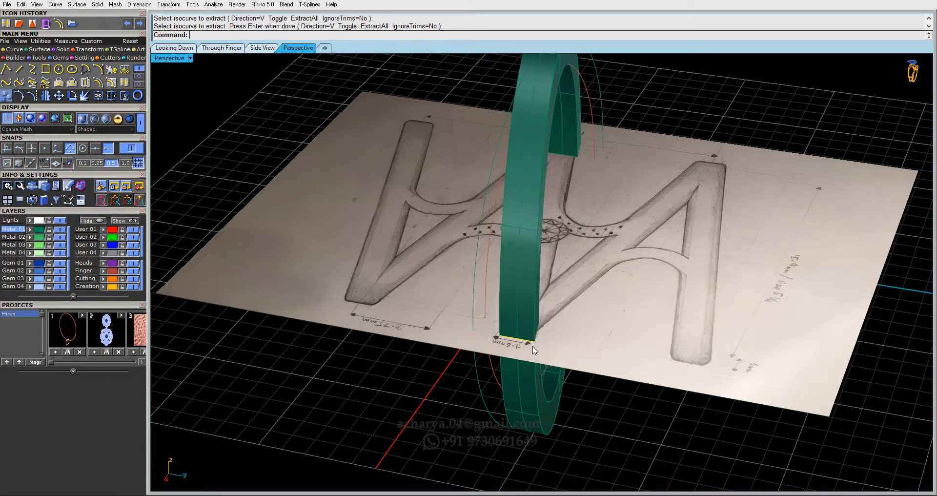
Mirror a copy of only the sheared band, without its curves, about a horizontal axis through the midpoint of the extracted isocurve
double_click(163, 58)
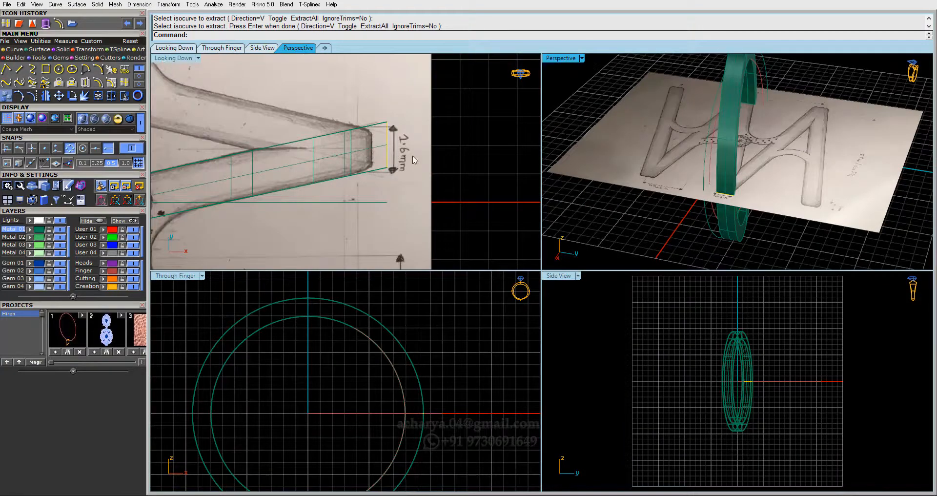
scroll(449, 162, "down", 4)
right_click_drag(179, 102, 252, 109)
left_click_drag(204, 126, 518, 241)
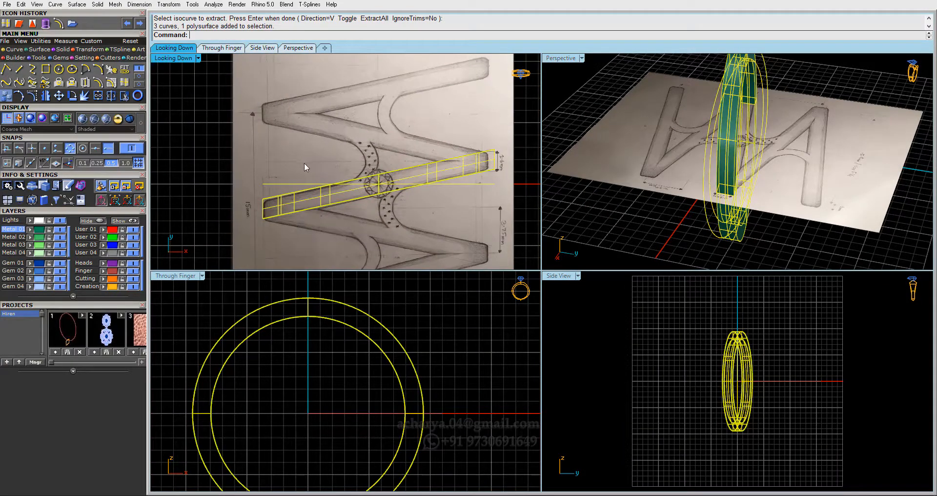
left_click_drag(272, 192, 222, 137, "ctrl")
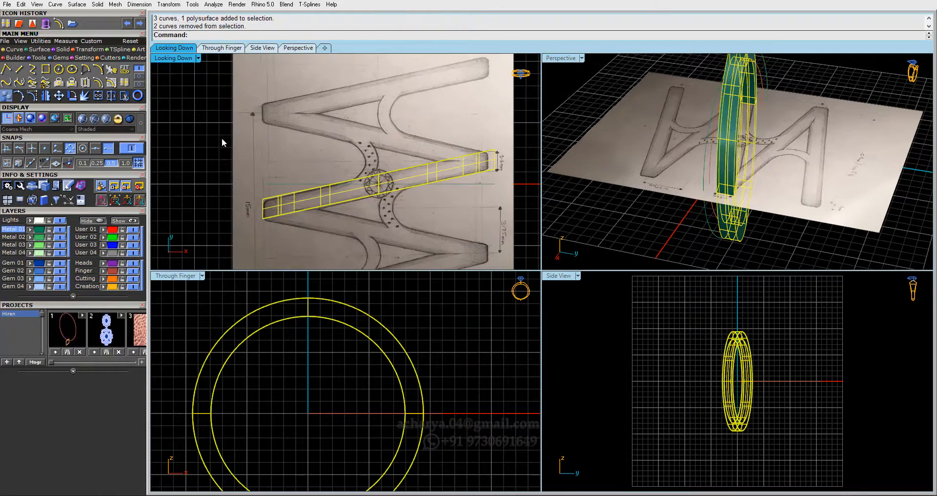
double_click(186, 58)
right_click_drag(791, 310, 647, 307)
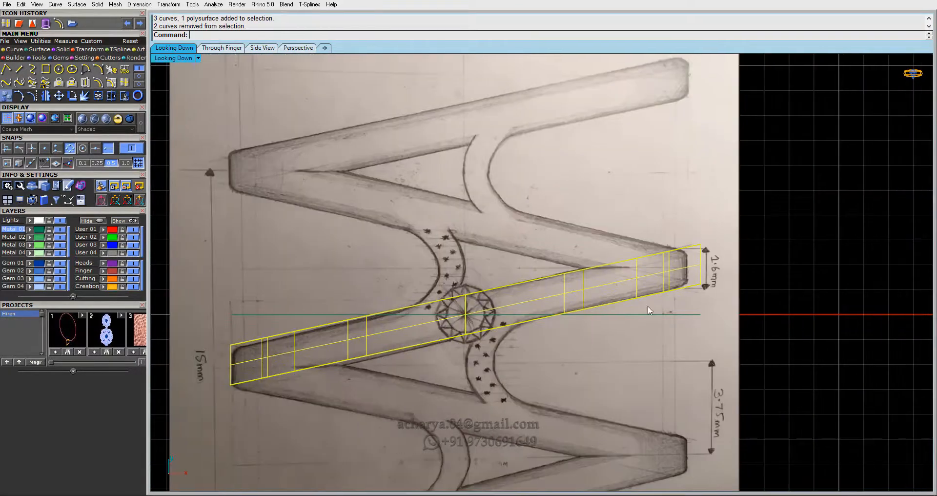
left_click_drag(672, 209, 743, 324, "ctrl")
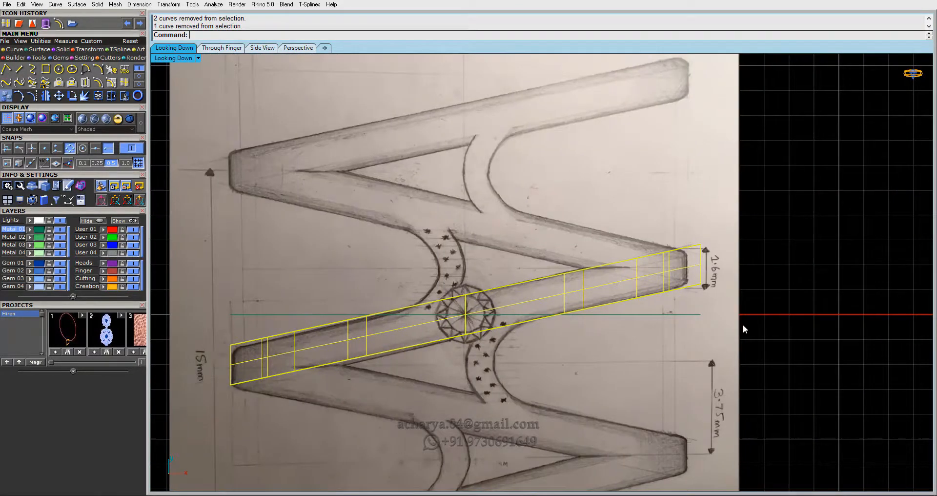
left_click(45, 95)
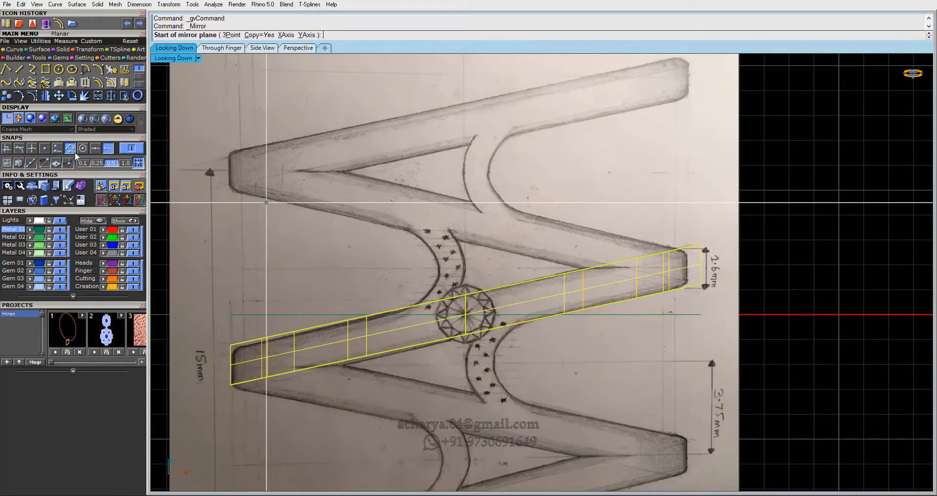
left_click(95, 149)
left_click(71, 150)
left_click(109, 149)
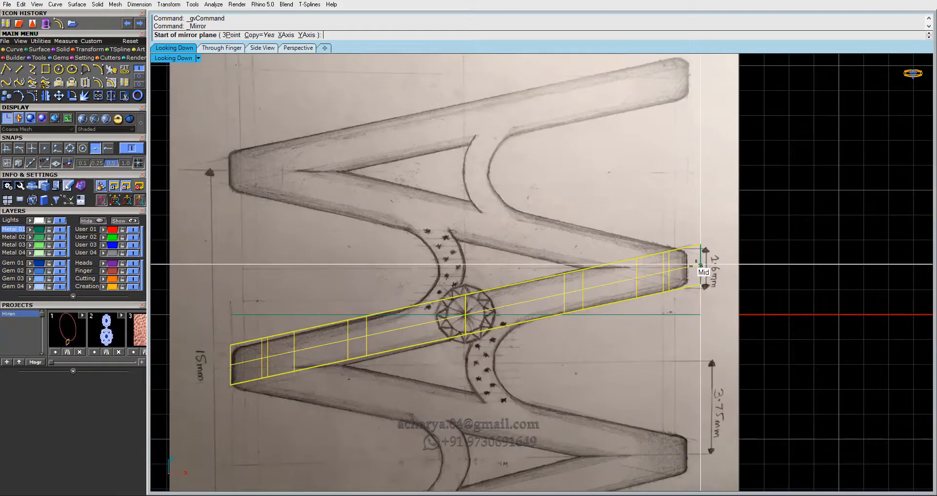
left_click(701, 264)
left_click(784, 267)
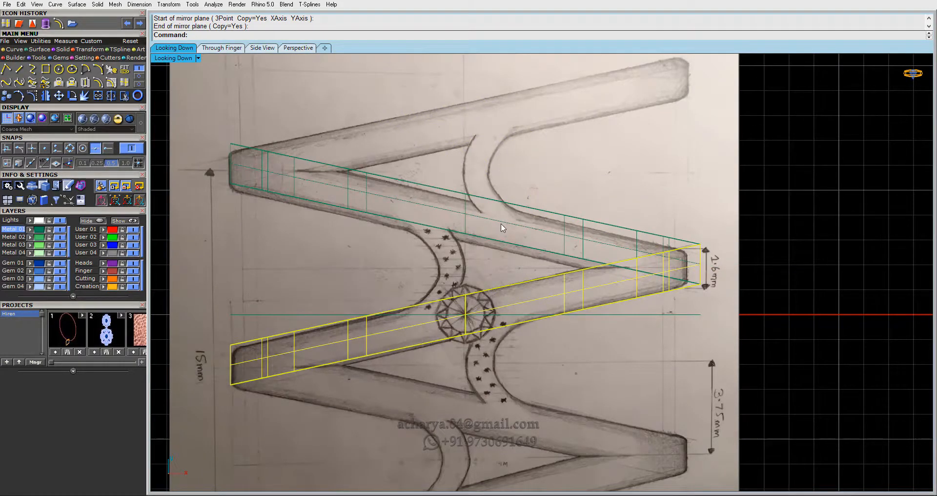
Copy the original sheared band upward from its lower-left corner to the mirrored band's lower-left corner, forming the top stroke
scroll(503, 228, "down", 3)
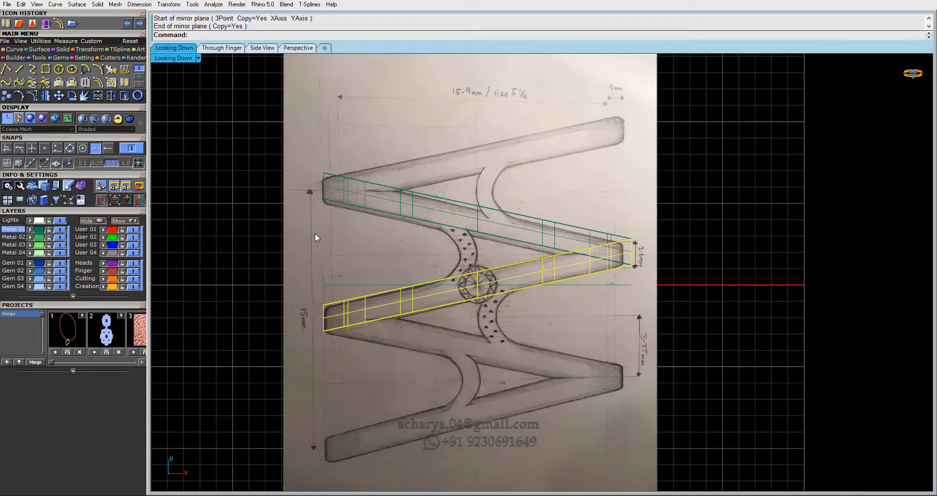
left_click(7, 95)
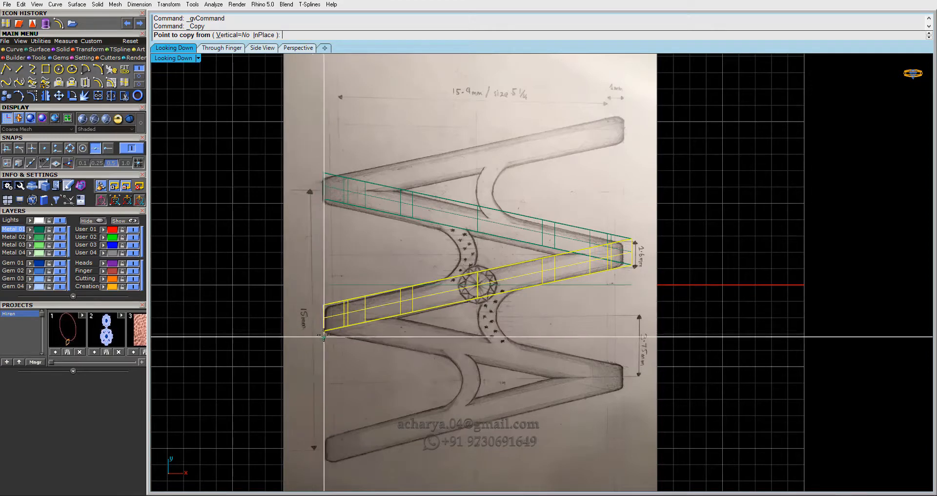
left_click(70, 148)
left_click(323, 331)
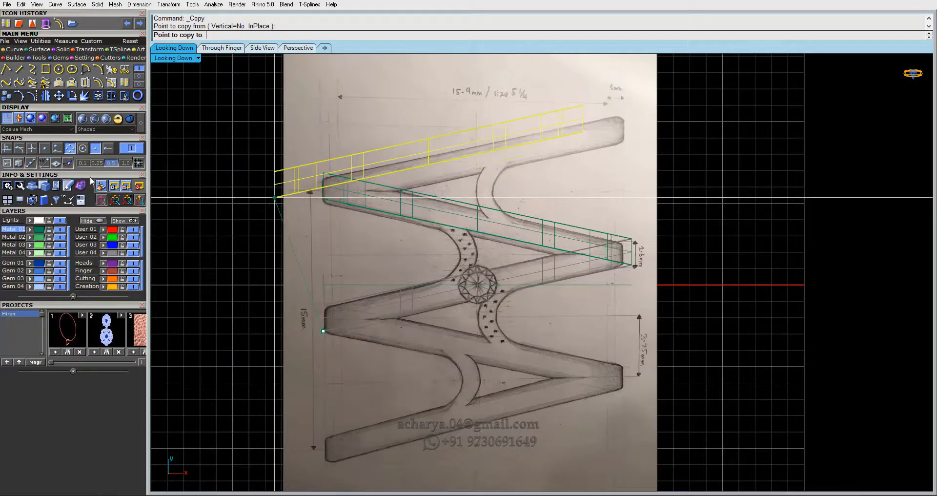
left_click(68, 164)
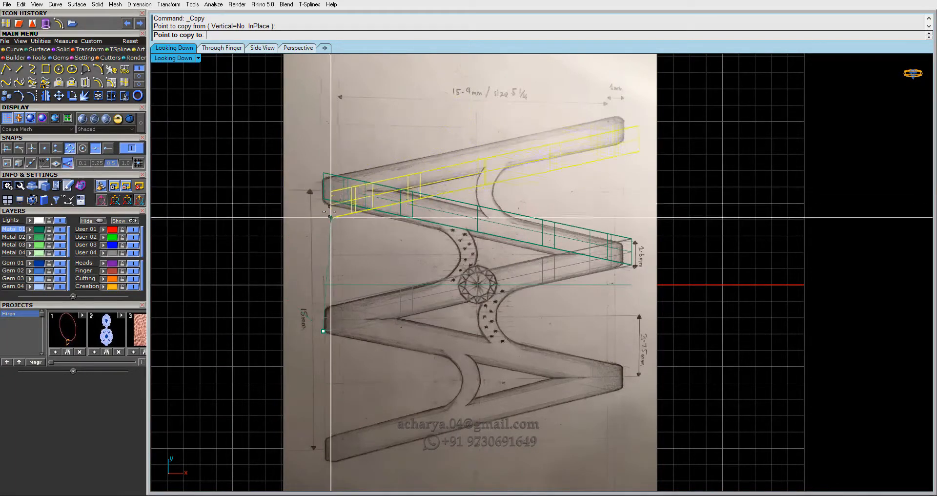
left_click(323, 200)
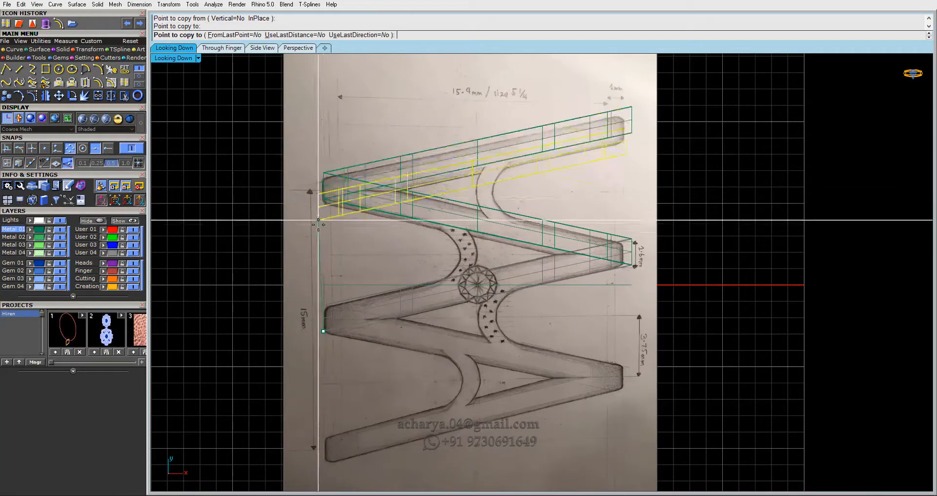
key("Return")
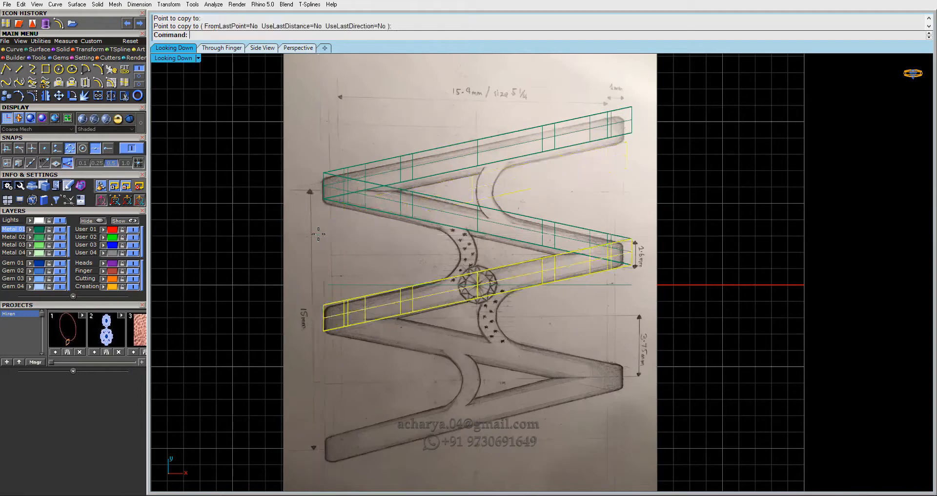
Polar-array the mirrored band and the top band about 0,0,0 with 2 items over 360 degrees
left_click(525, 235)
left_click(525, 229)
left_click(516, 145, "shift")
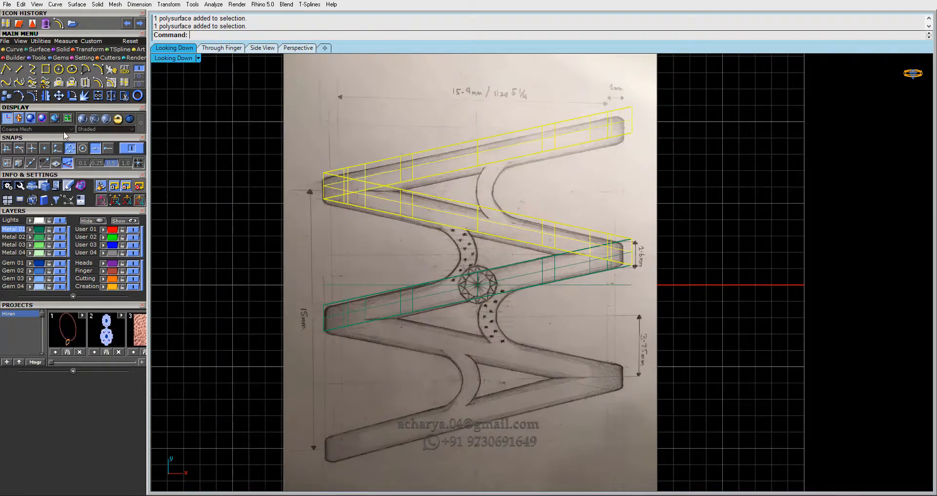
left_click(93, 49)
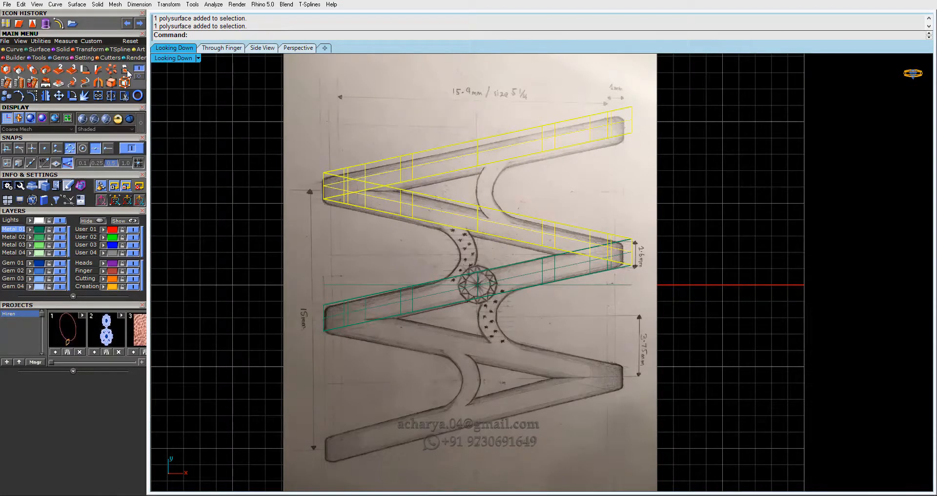
left_click(98, 69)
right_click_drag(373, 252, 341, 272)
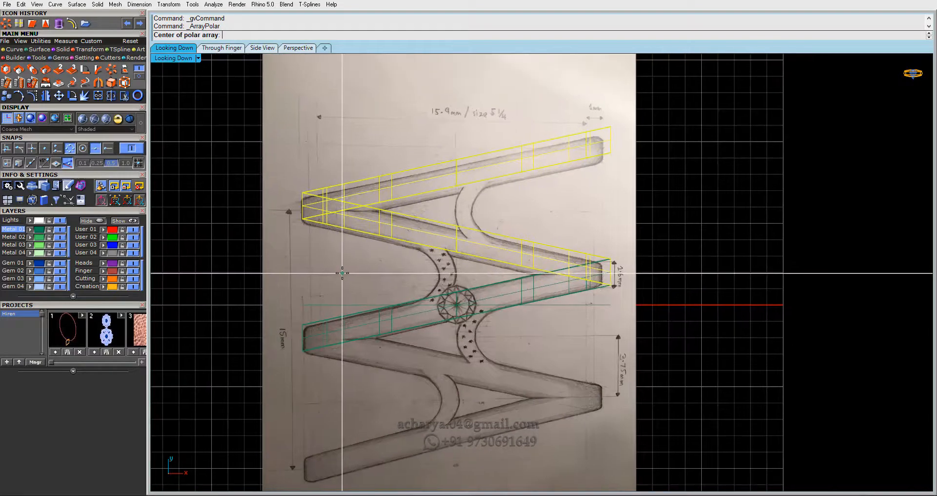
type("0,0,0")
key("Return")
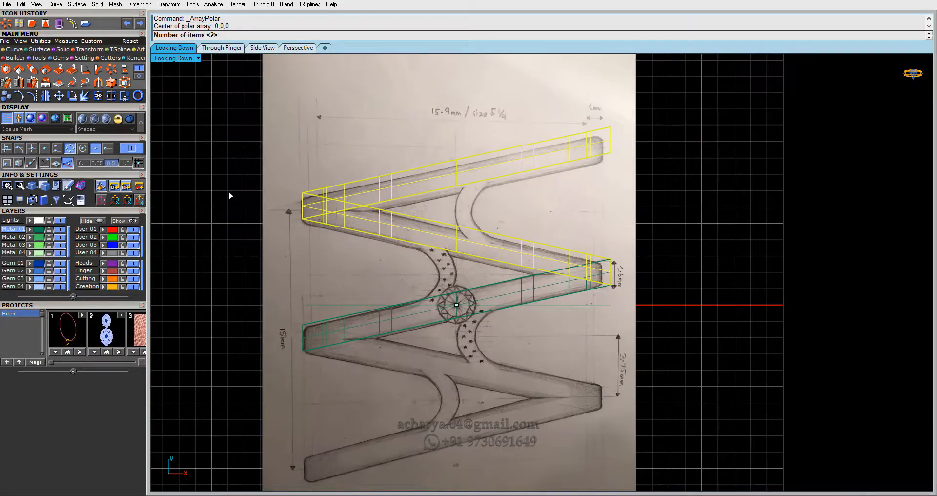
key("Return")
key("Return")
key("Return")
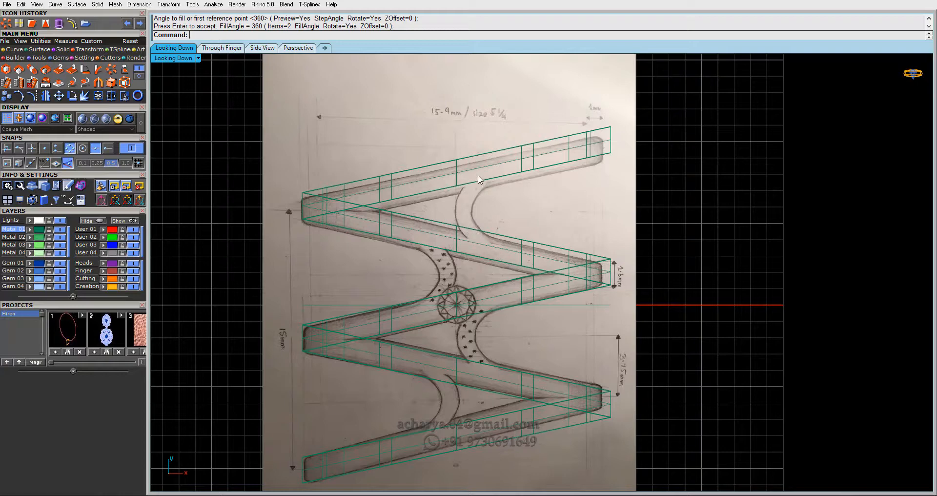
Load a round diamond of 2.5 mm diameter at the origin over the sketched centre stone
right_click_drag(527, 218, 503, 187)
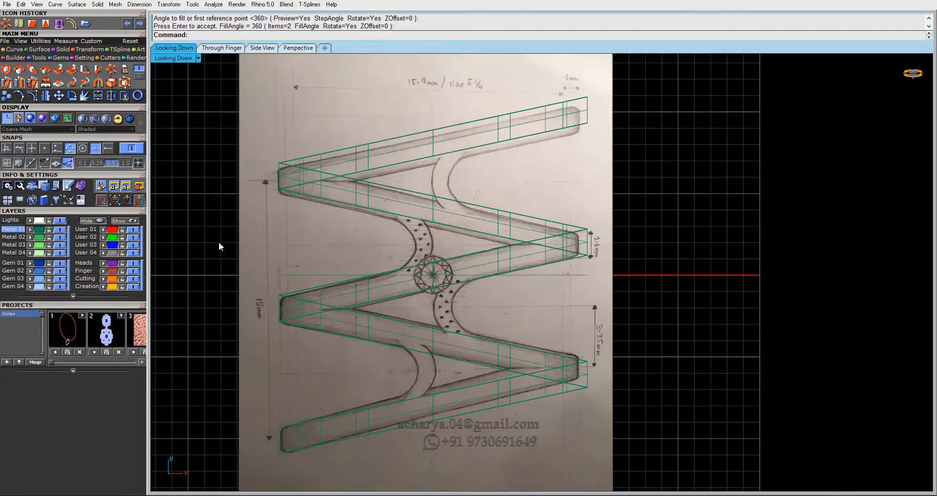
left_click(60, 57)
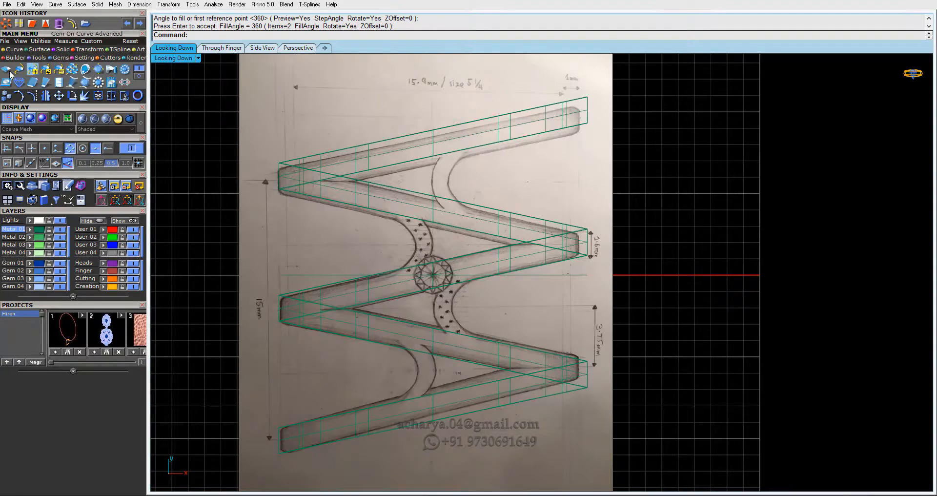
left_click(7, 69)
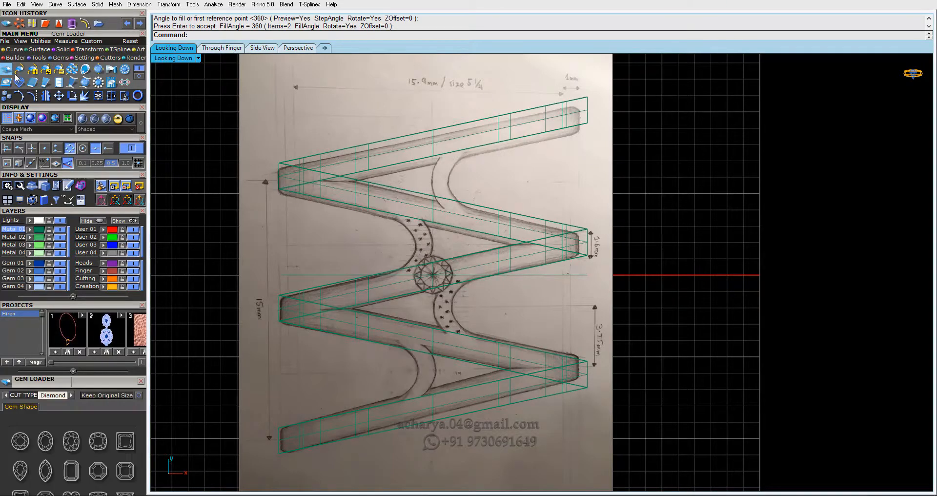
left_click(68, 138)
left_click(68, 146)
left_click(66, 153)
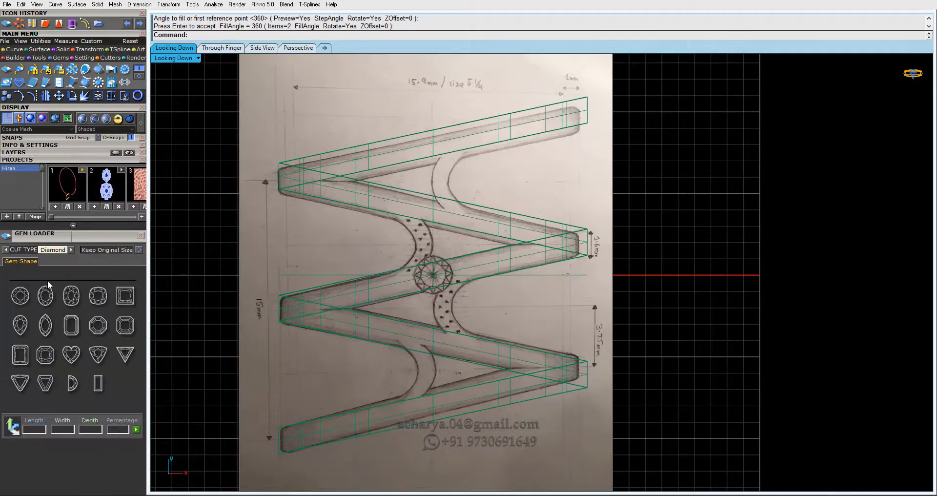
left_click(19, 295)
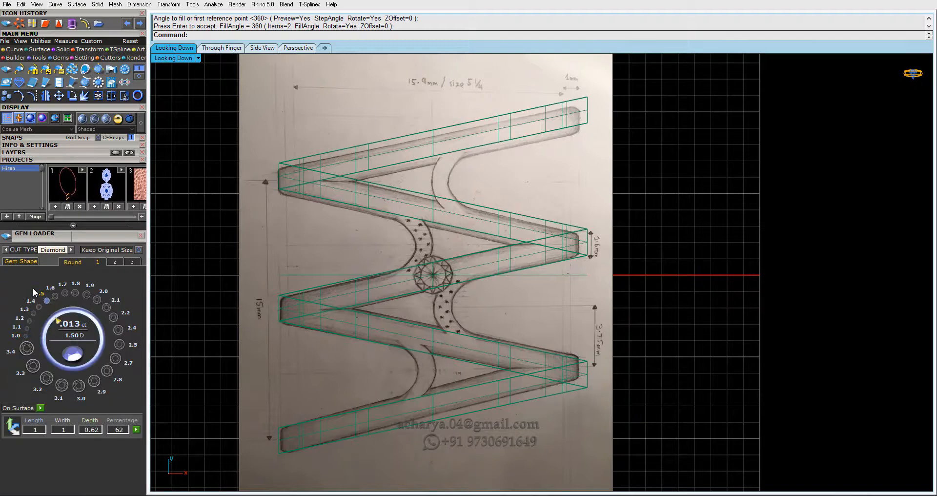
left_click(114, 317)
left_click(115, 359)
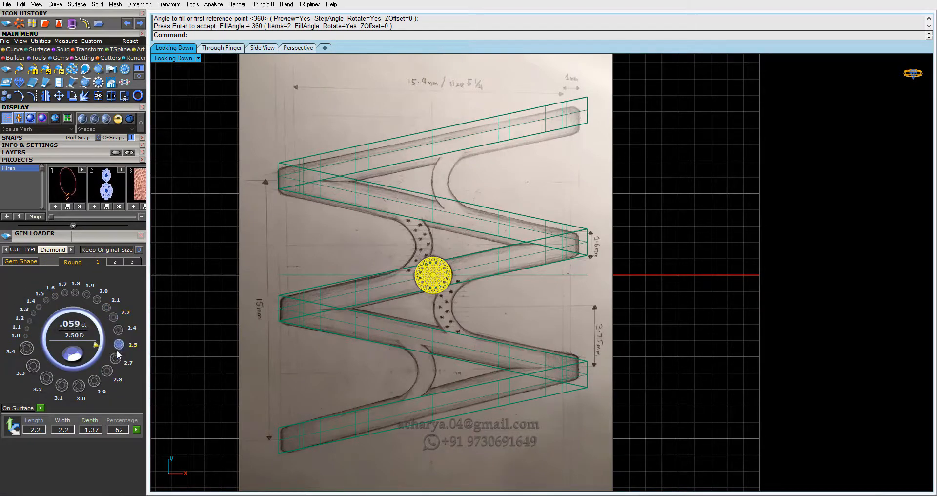
left_click(118, 344)
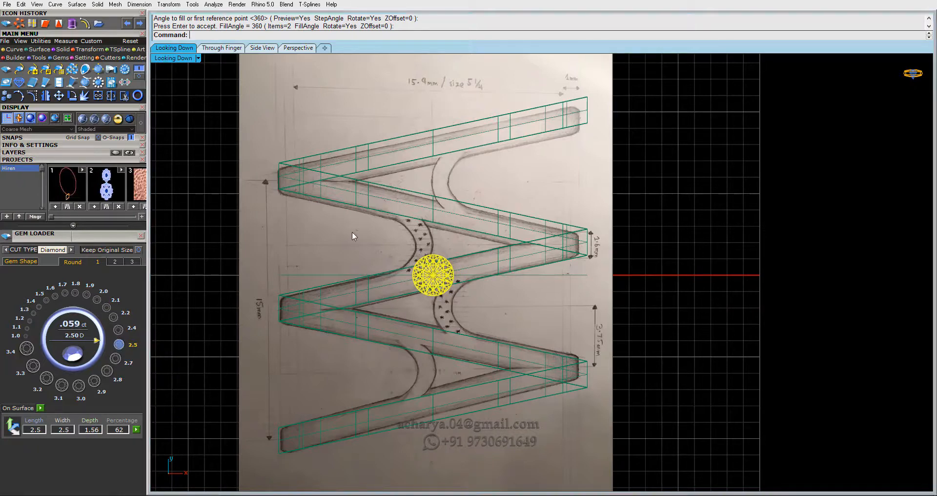
Move the round diamond straight up in the Through Finger view until it sits just above the bands' outer circle
double_click(171, 59)
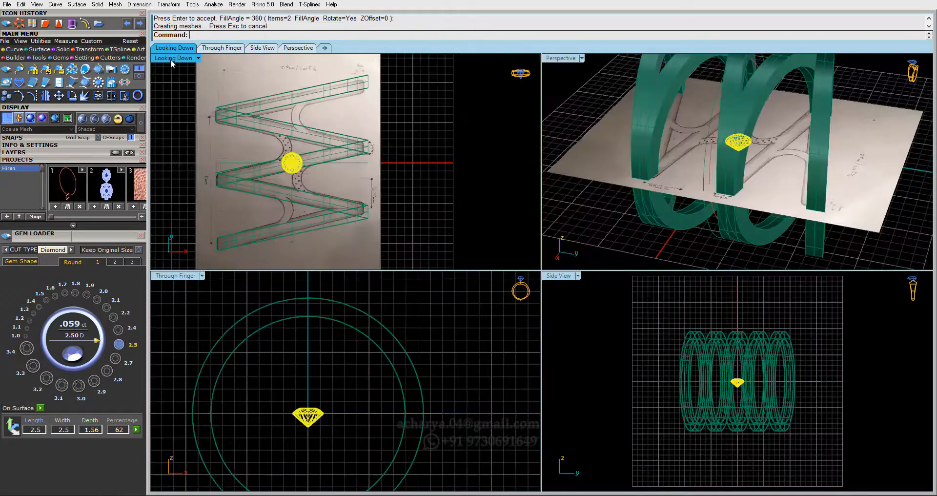
double_click(175, 276)
left_click(59, 95)
left_click(373, 486)
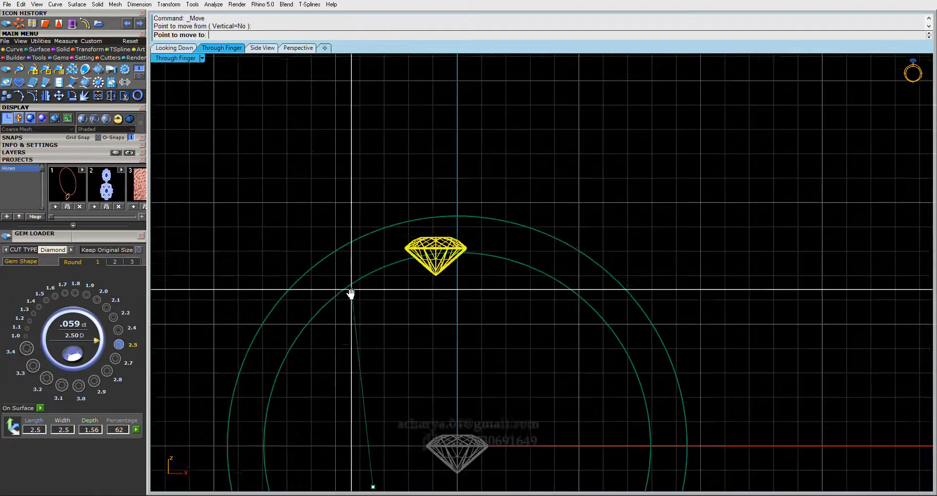
left_click(375, 218)
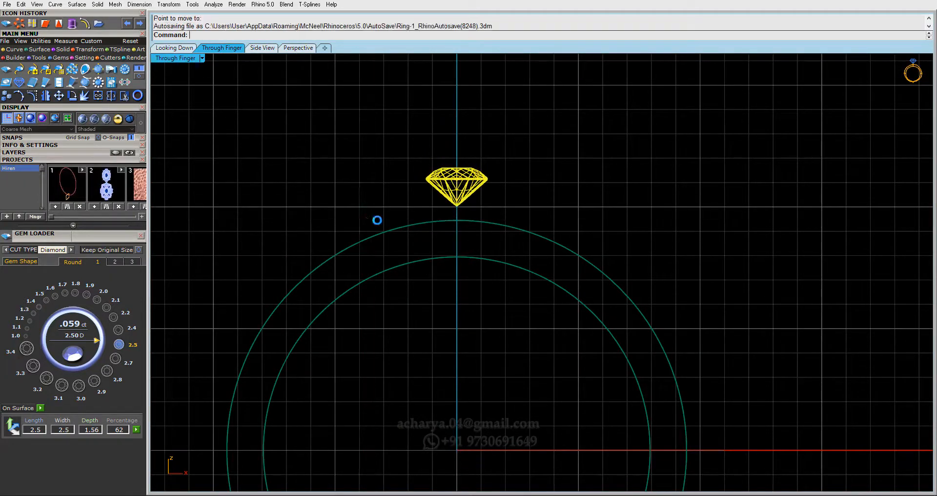
left_click(446, 191)
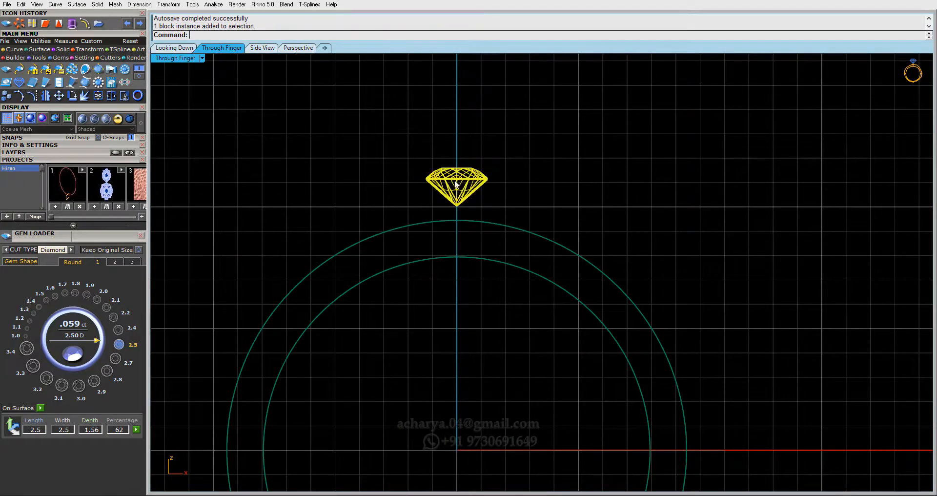
scroll(439, 181, "up", 3)
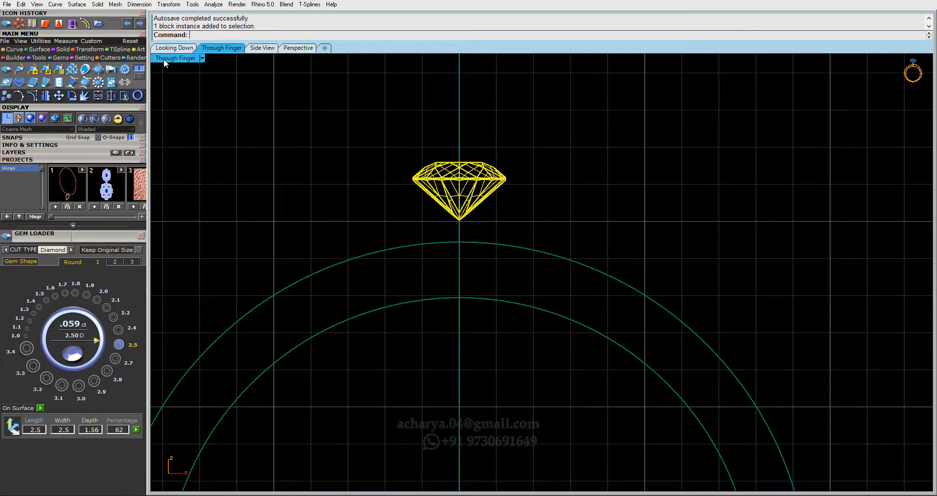
key("F6")
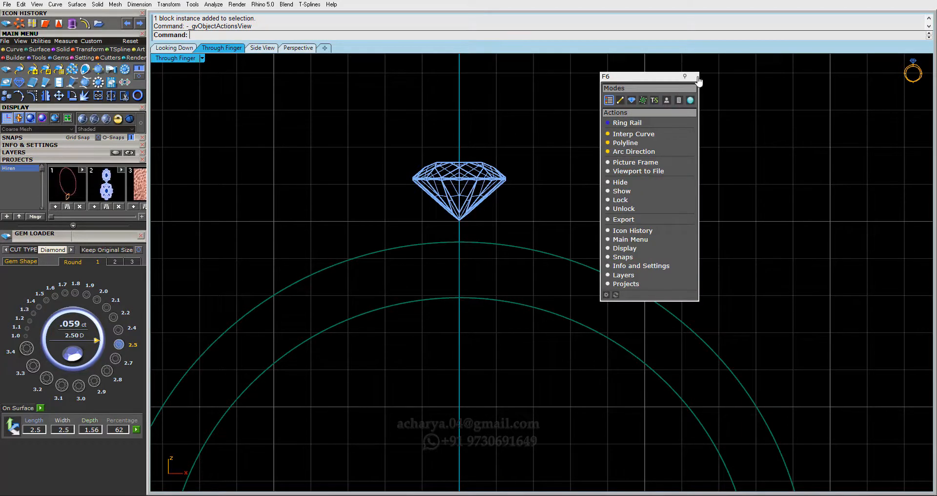
left_click(698, 78)
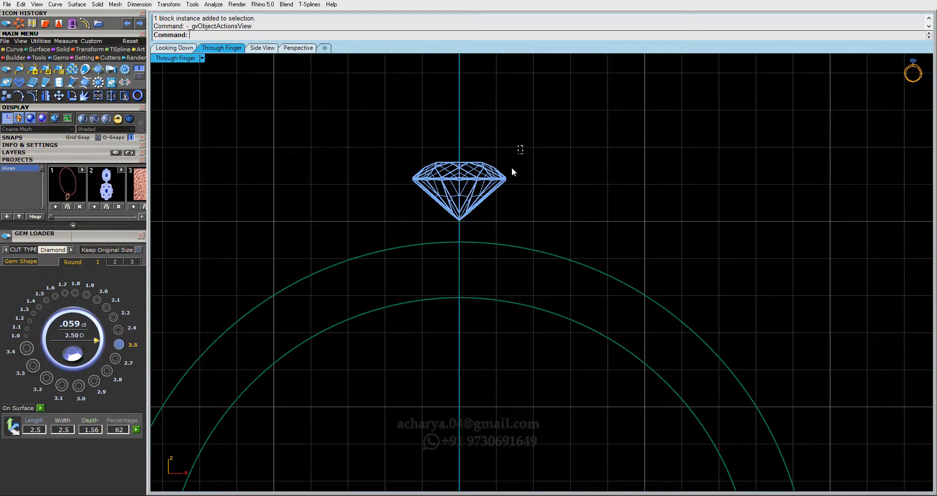
left_click(15, 50)
left_click(31, 70)
scroll(520, 154, "up", 3)
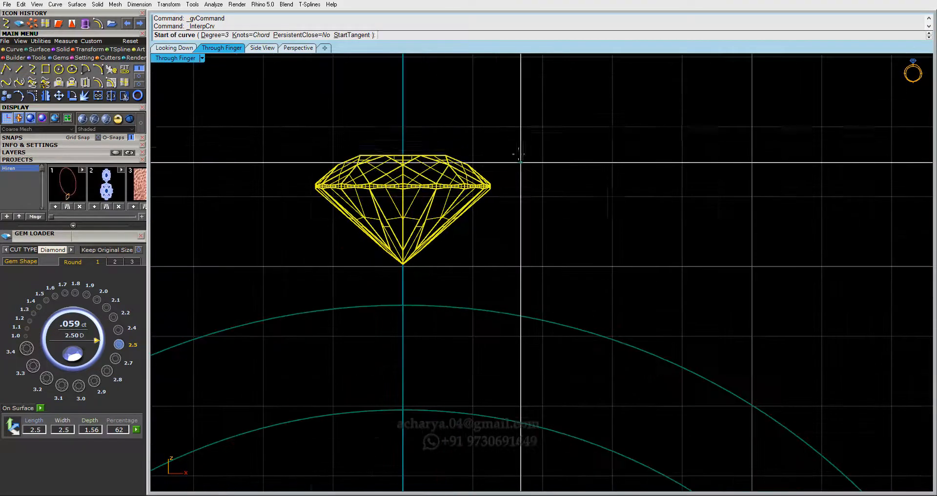
left_click(512, 147)
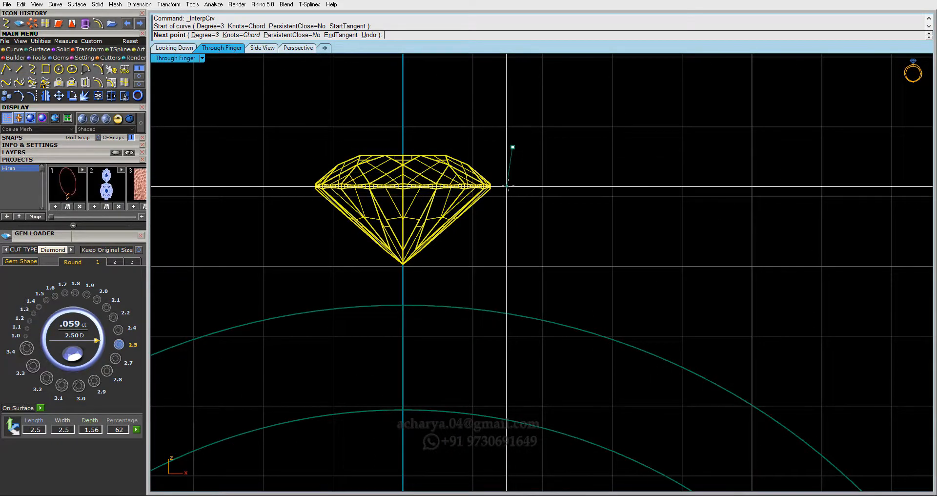
left_click(512, 184)
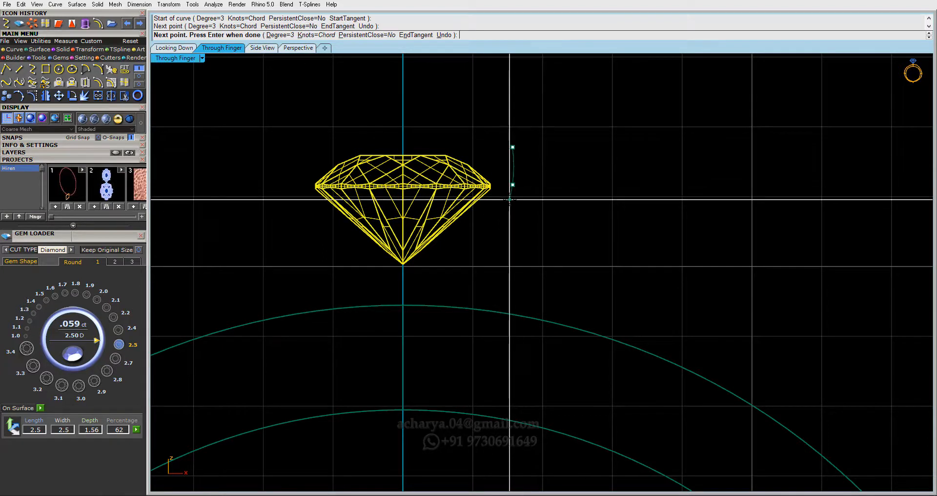
key("Escape")
Draw an interpolated prong curve straight down outside the diamond's right edge, sloping along the pavilion, and straight down the centre axis past the bands' outer circle
right_click(508, 127)
left_click(513, 114)
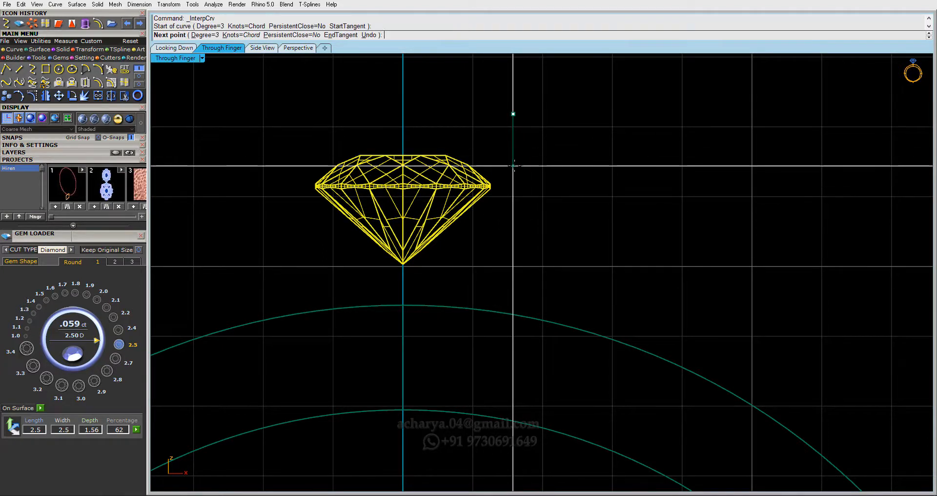
left_click(513, 165)
left_click(513, 188)
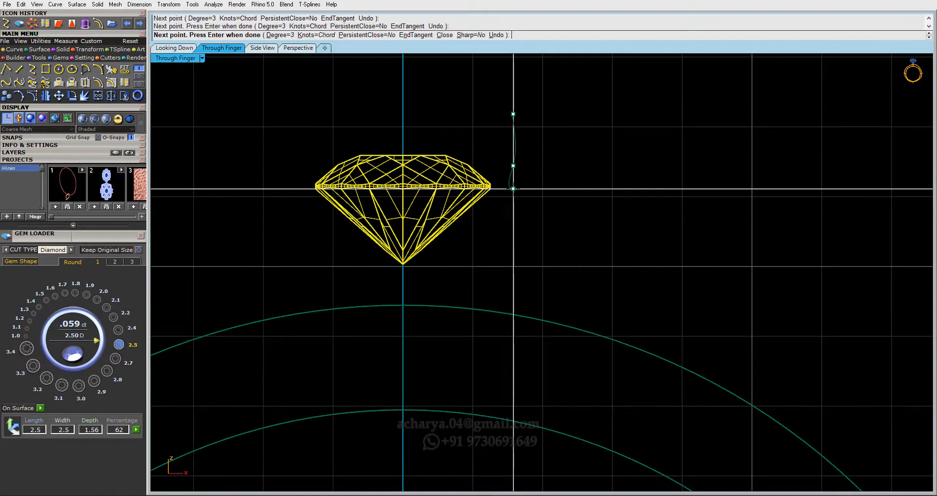
left_click(484, 217)
left_click(436, 266)
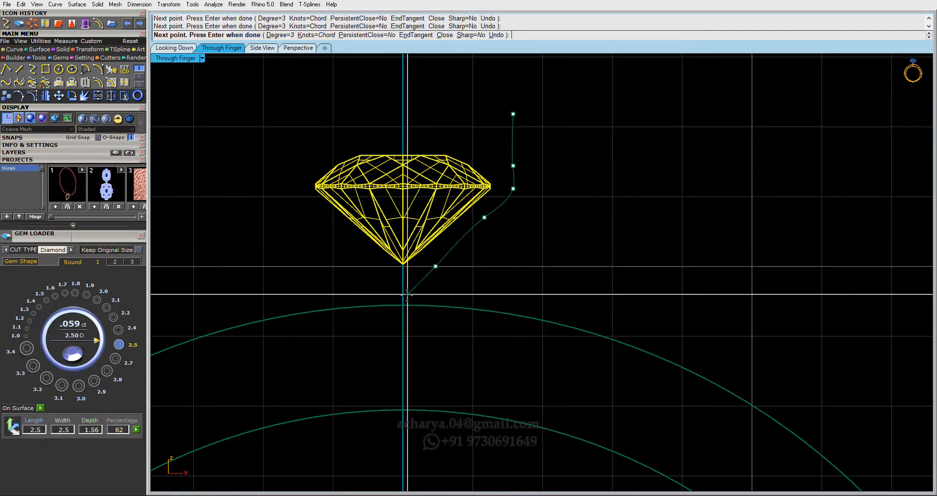
type("u")
key("Return")
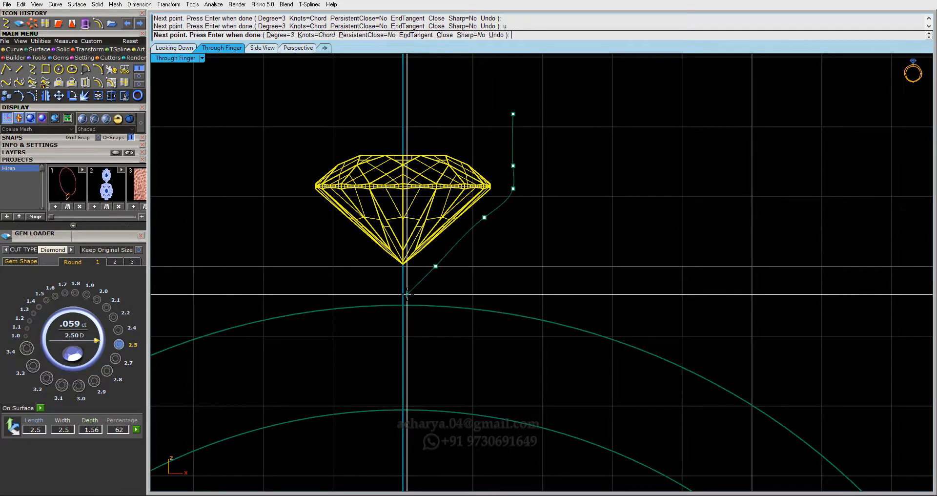
scroll(406, 295, "up", 8)
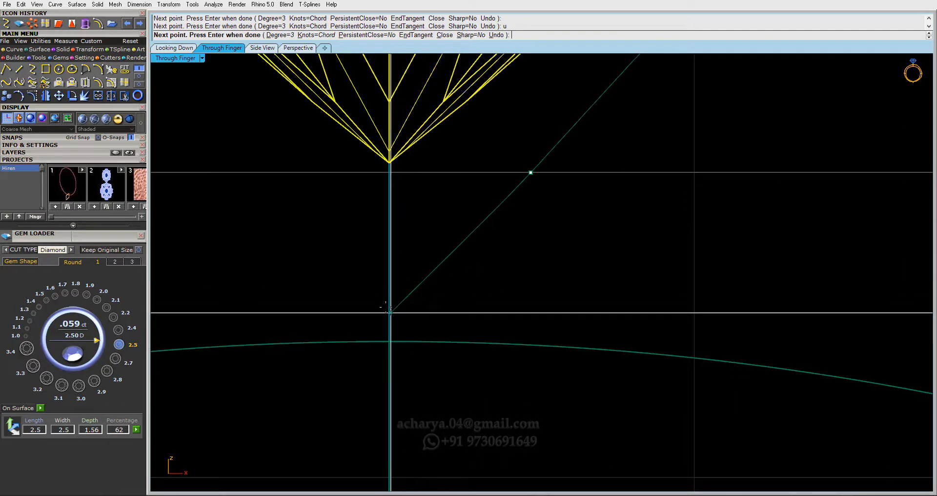
left_click(389, 313)
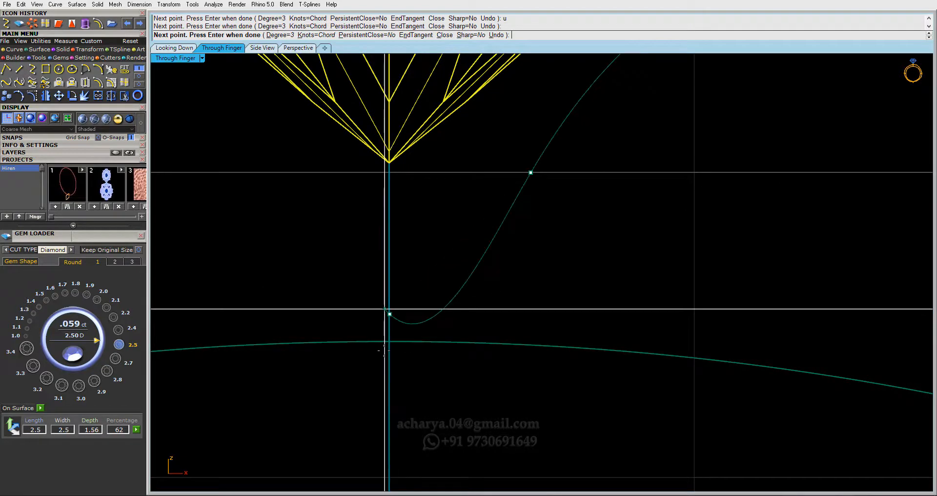
left_click(389, 396)
left_click(389, 458)
right_click(377, 469)
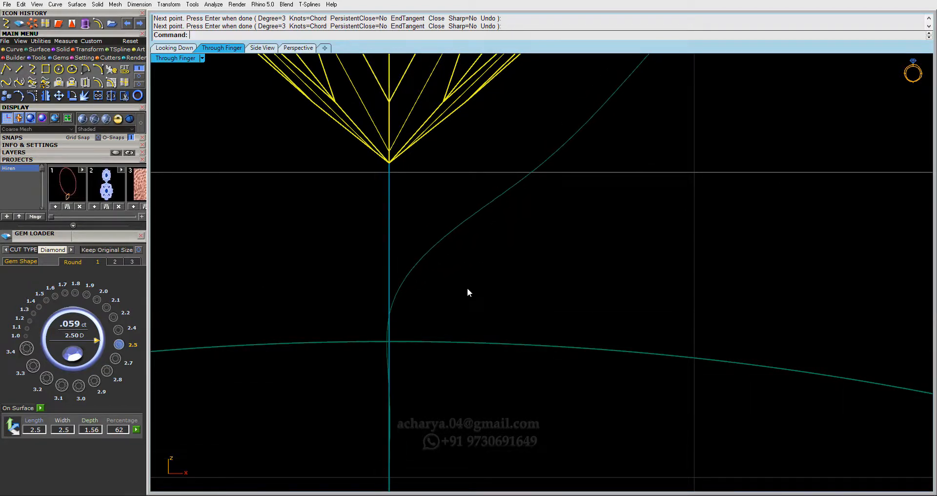
Show the control points of the new prong curve
left_click(434, 239)
scroll(439, 239, "down", 12)
right_click_drag(453, 283, 412, 341)
left_click_drag(522, 276, 457, 247)
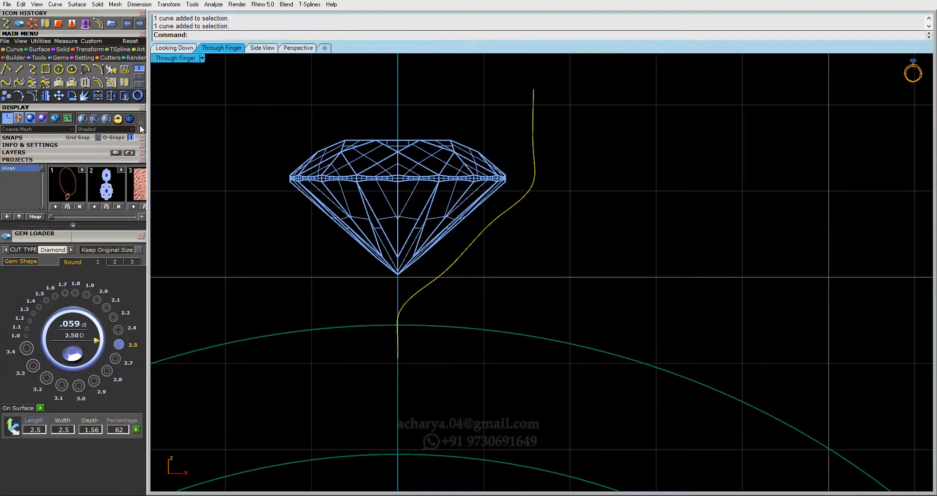
left_click(30, 95)
Flatten the sloping section's four control points into a straight line with Scale1D, factor .00001 perpendicular to the slope, from an origin on the curve using only Near snap
left_click_drag(341, 295, 566, 182)
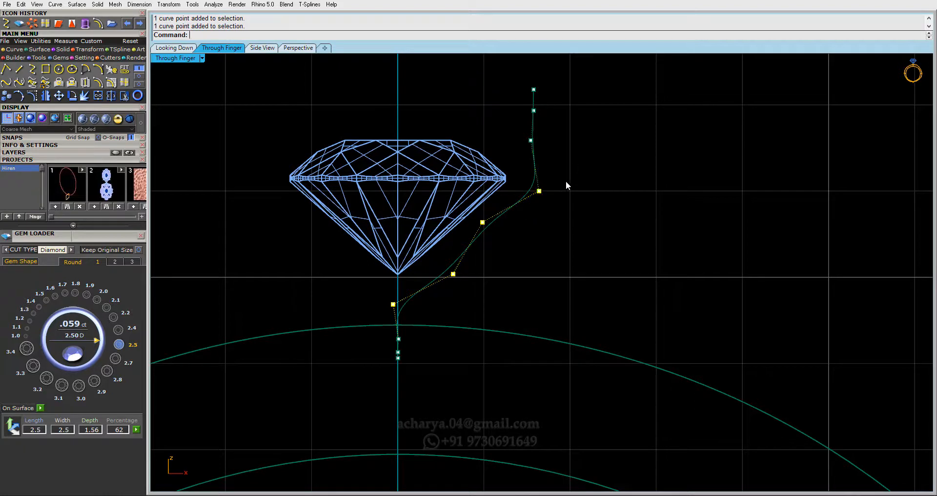
left_click(88, 49)
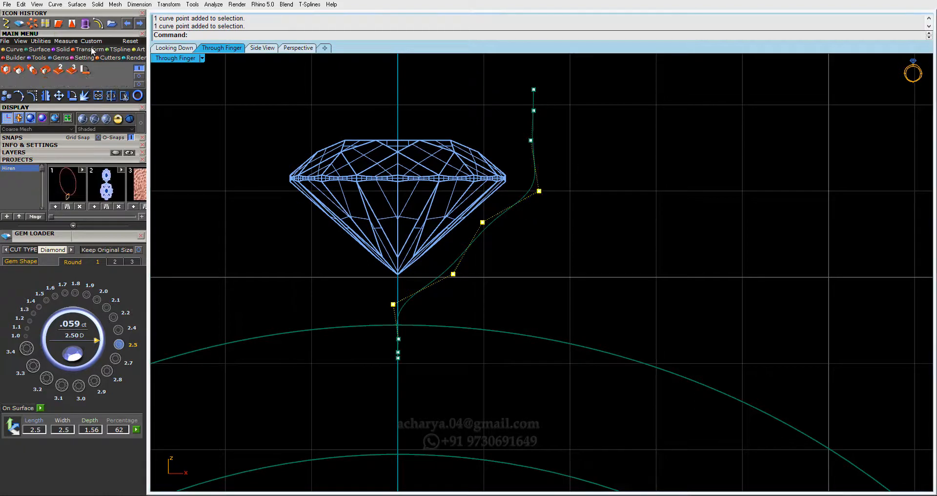
left_click(33, 69)
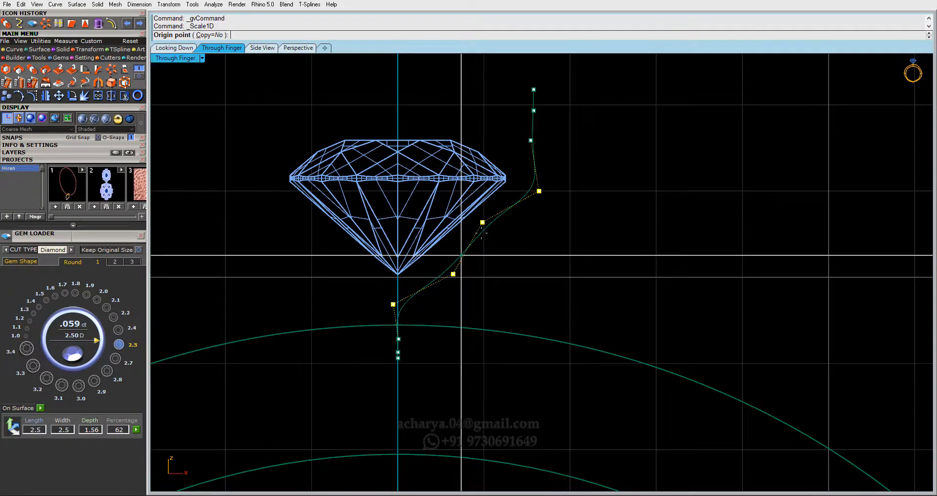
left_click(41, 138)
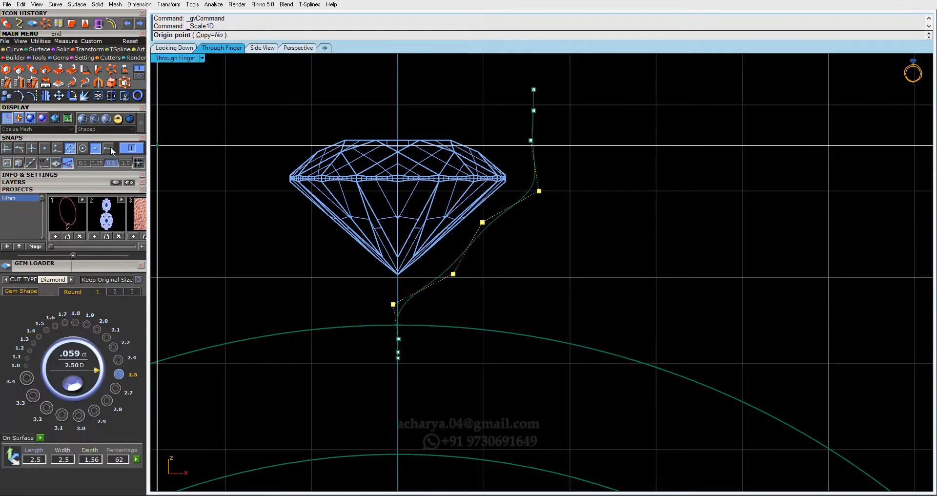
left_click(57, 148)
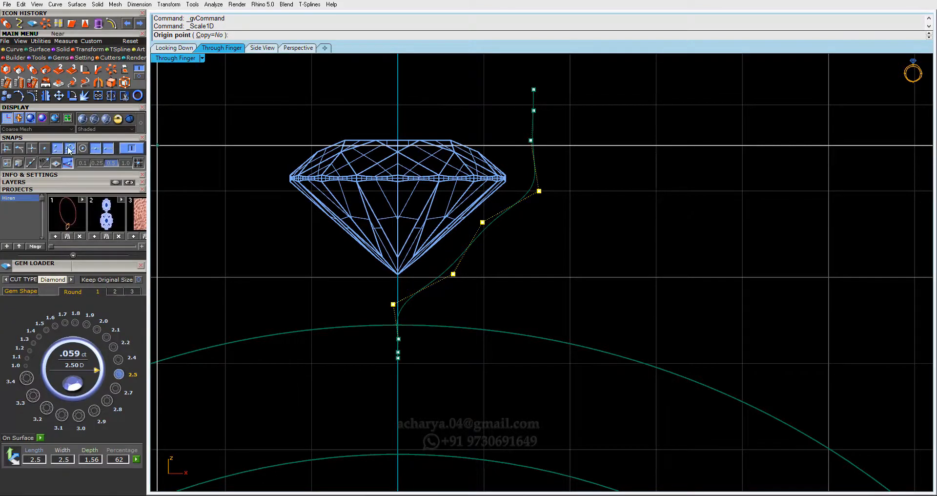
left_click(95, 148)
left_click(108, 147)
left_click(466, 248)
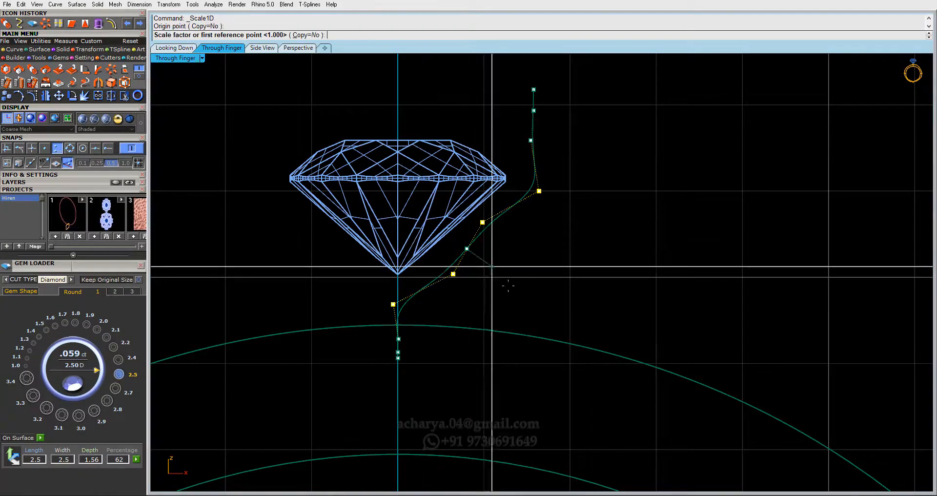
key("F8")
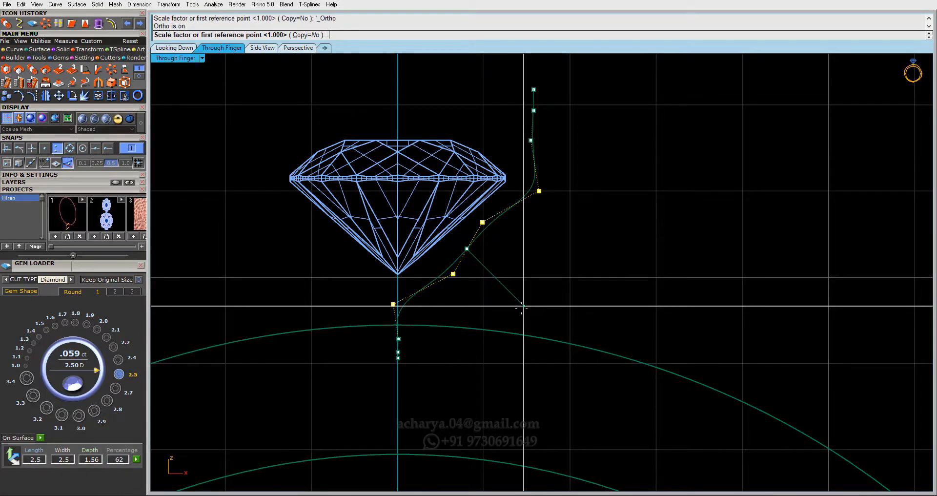
key("Return")
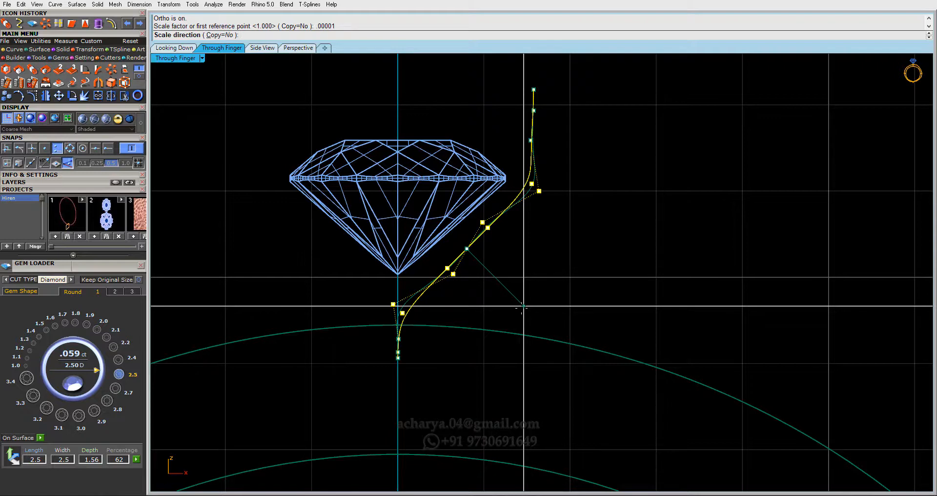
left_click(522, 306)
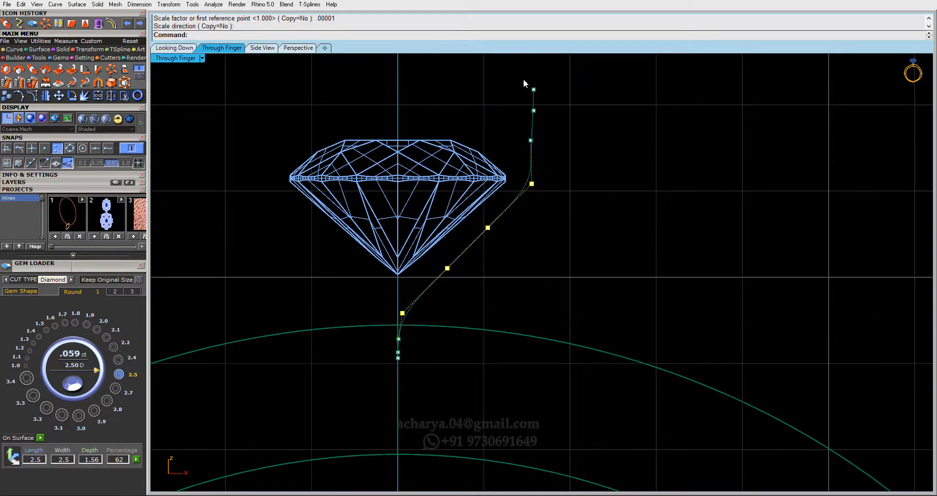
Align the prong curve's four uppermost control points vertically with a horizontal Scale1D at the same factor, from an origin on the curve
left_click_drag(523, 80, 557, 190)
right_click(556, 190)
left_click(531, 169)
right_click(548, 172)
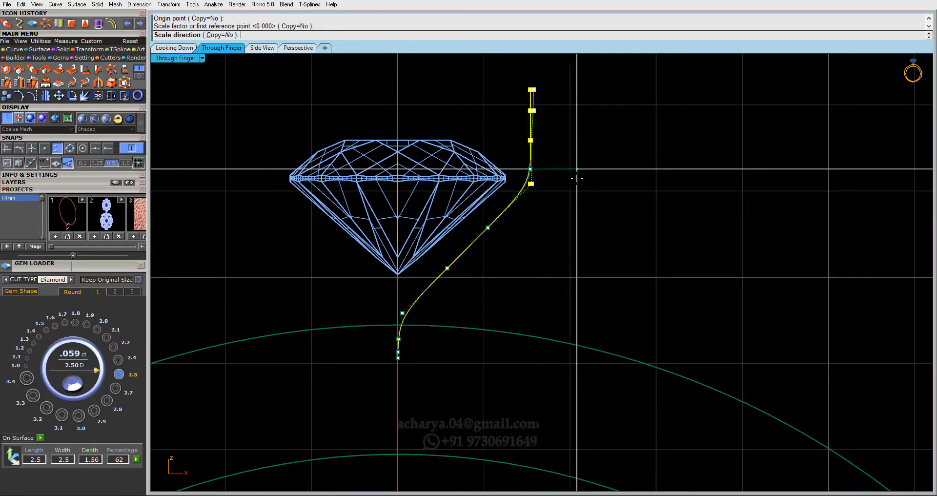
left_click(576, 178)
Align the curve's four lowest control points vertically with a horizontal Scale1D from the curve's lower end, and hide the control points
left_click_drag(350, 291, 411, 359)
right_click(412, 361)
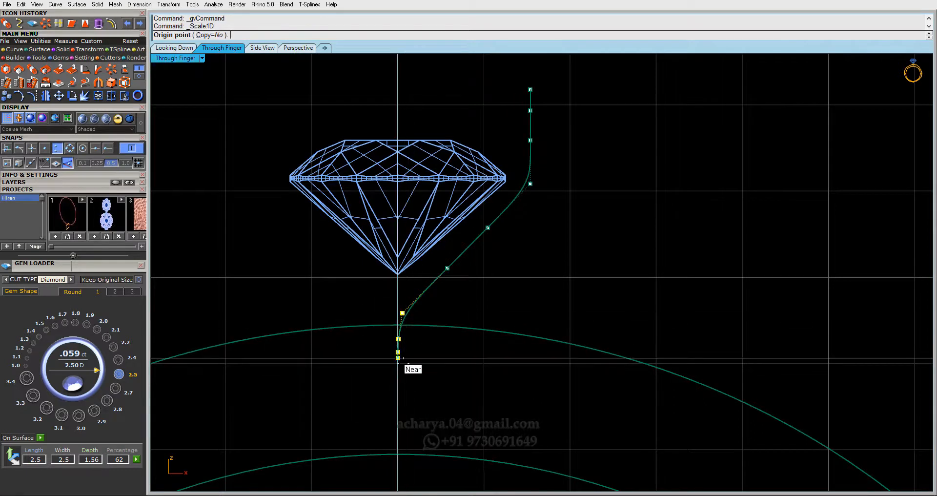
left_click(399, 357)
right_click(481, 359)
left_click(489, 358)
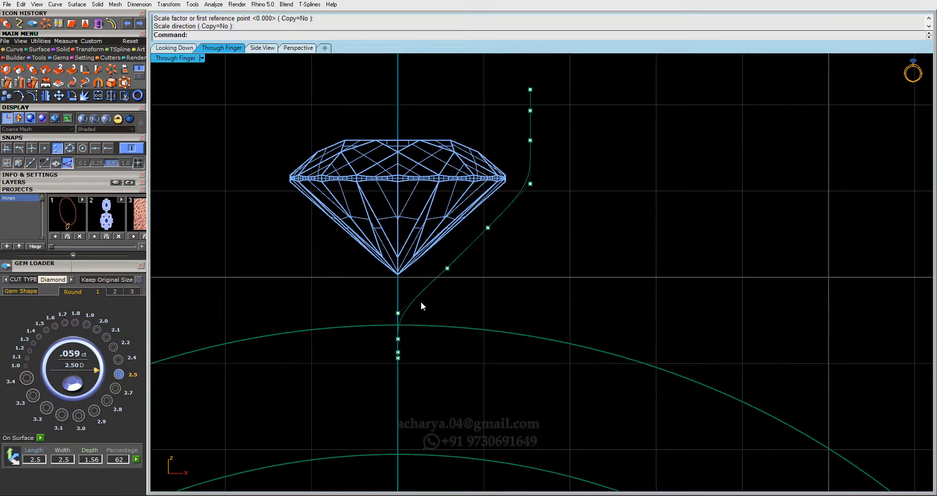
key("Escape")
Build a flat-capped pipe of 0.6 mm diameter along the whole prong curve
left_click(408, 308)
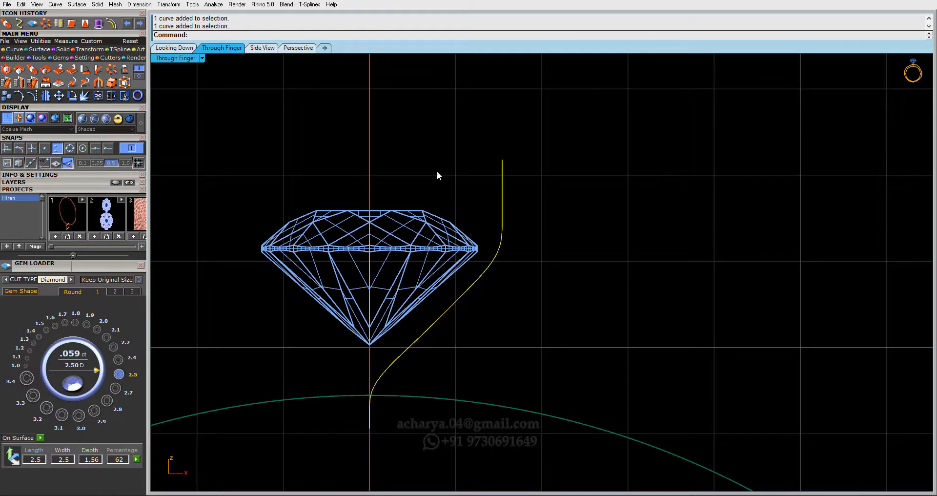
key("Return")
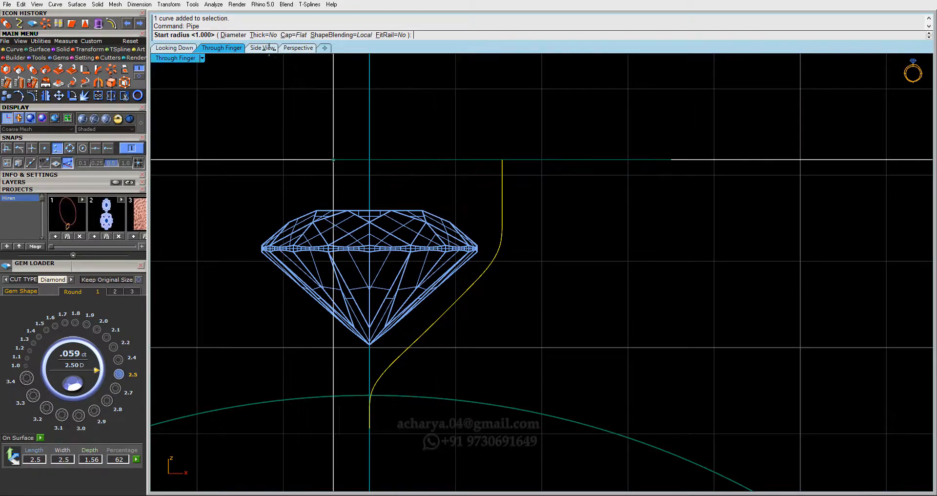
left_click(237, 35)
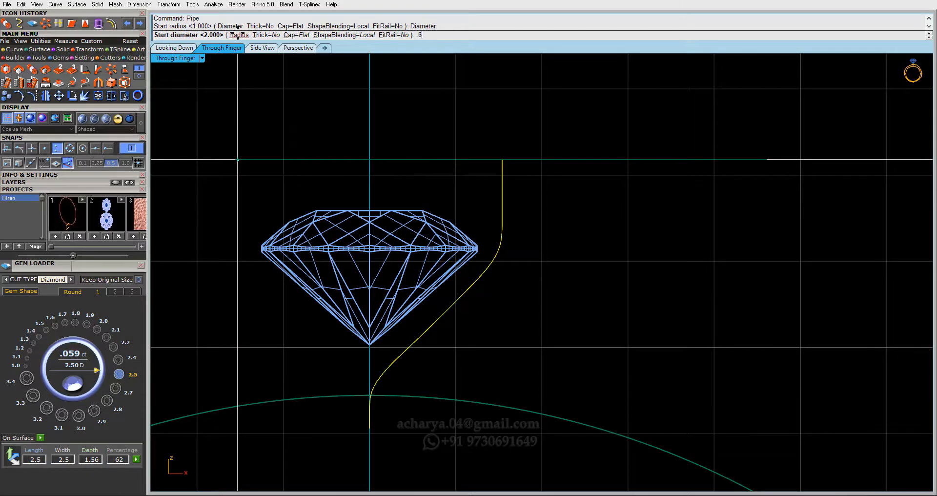
type(".6")
key("Return")
key("Return")
key("Return")
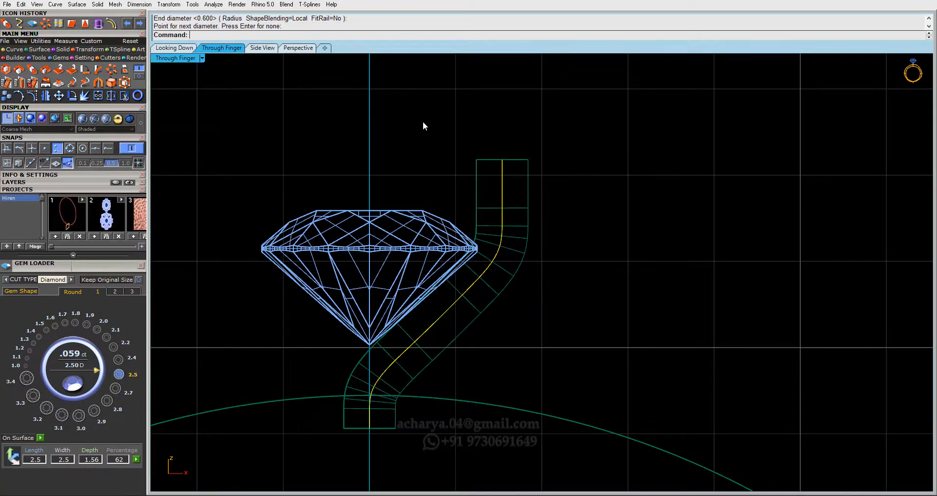
Move the pipe prong and its centre curve slightly straight down relative to the diamond
left_click(300, 228)
left_click_drag(523, 162, 408, 180)
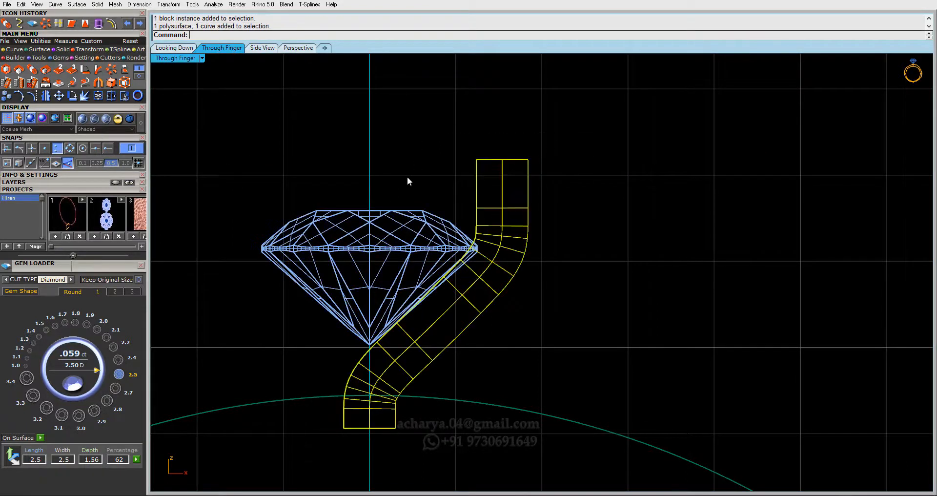
left_click(59, 94)
left_click(295, 121)
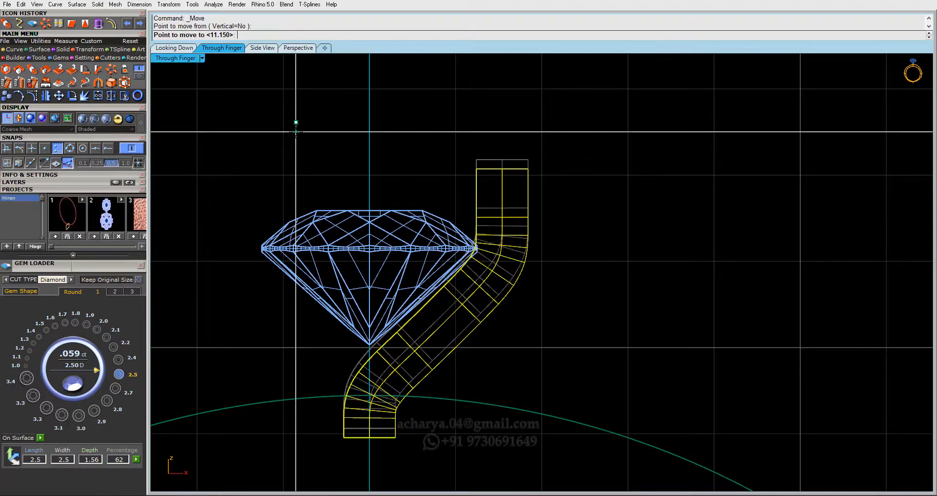
left_click(296, 131)
Polar-array the pipe prong and its curve in the Looking Down view about 0,0,0 with 4 items over 360 degrees
left_click(323, 138)
left_click_drag(442, 184, 441, 184)
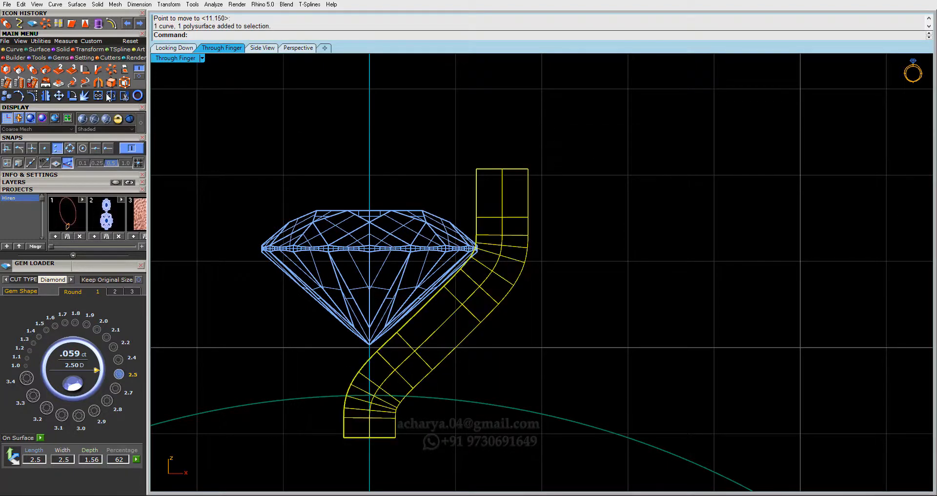
left_click(167, 49)
left_click(85, 70)
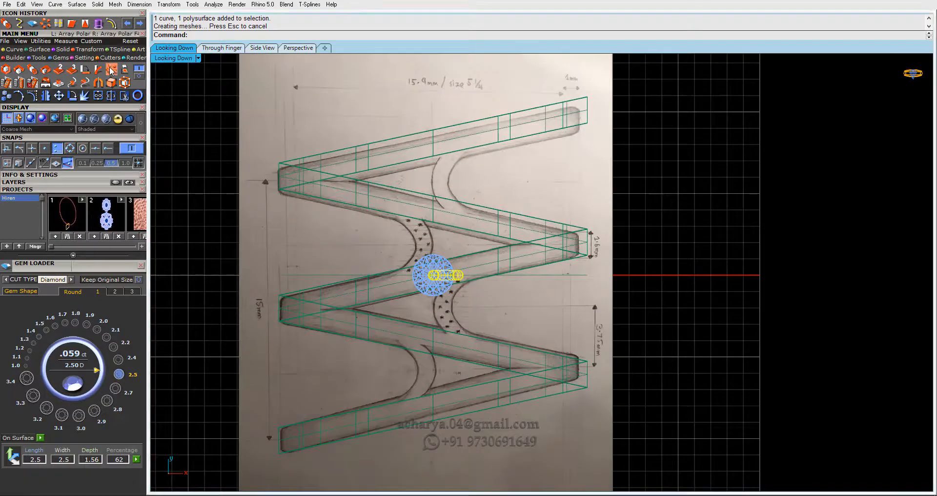
type("0,0,0")
key("Return")
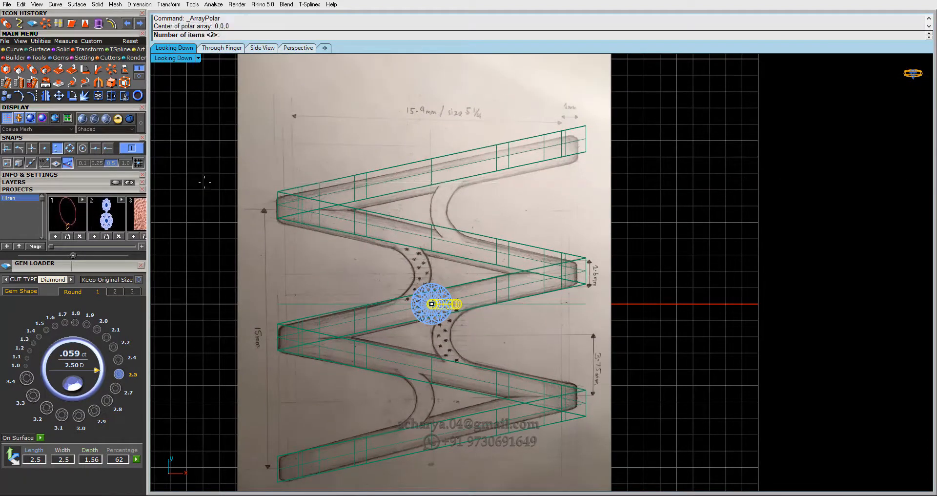
key("Return")
key("Return")
key("Return")
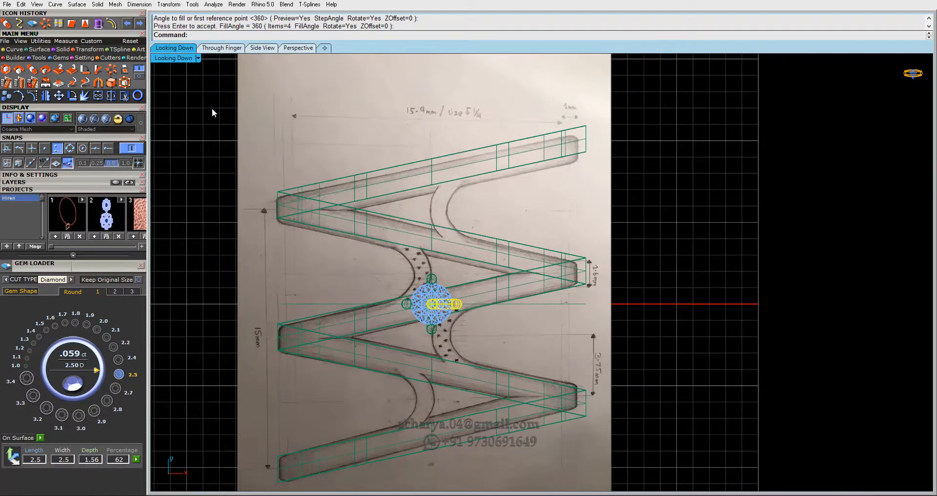
Rotate the four prongs and their curves about 0,0,0 in the Looking Down view until they sit diagonally around the diamond
double_click(182, 59)
left_click_drag(365, 297, 170, 337)
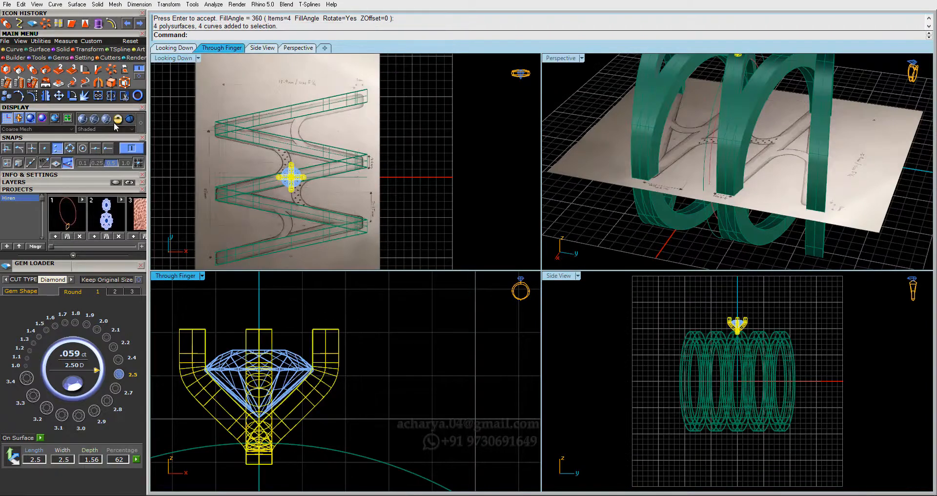
left_click(74, 96)
type("0,0,0")
key("Return")
scroll(393, 199, "down", 6)
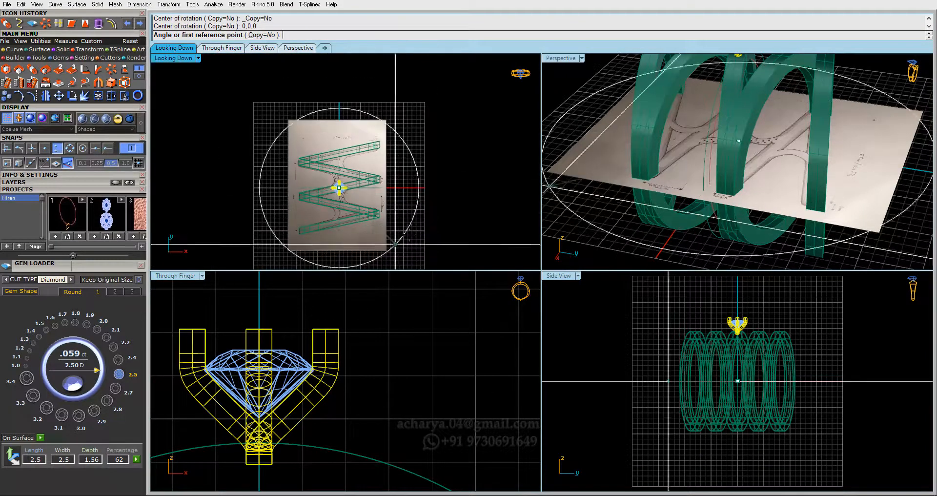
left_click(423, 188)
left_click(429, 223)
left_click(429, 228)
Examine the rotated prongs and diamond against the bands in the Perspective and Looking Down views
left_click_drag(397, 336, 204, 382)
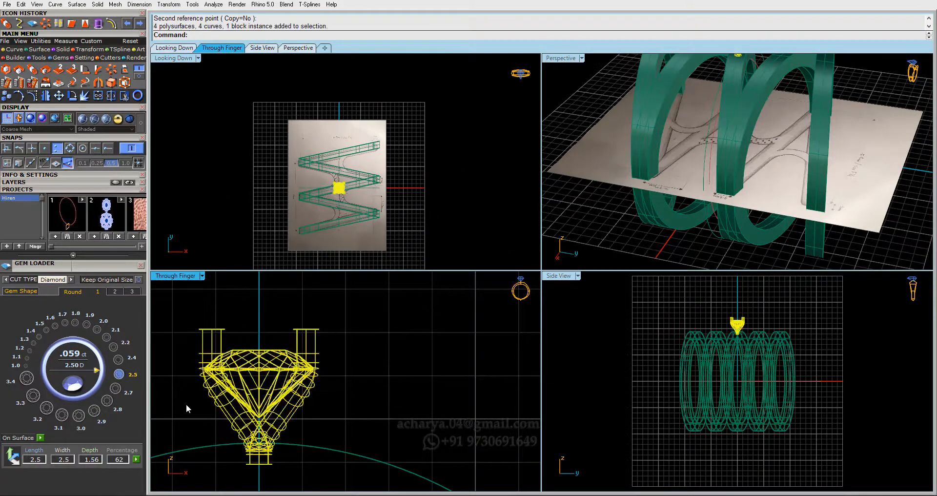
left_click(186, 403)
double_click(554, 59)
right_click_drag(550, 131, 646, 216)
scroll(540, 258, "down", 4)
right_click_drag(485, 323, 481, 307)
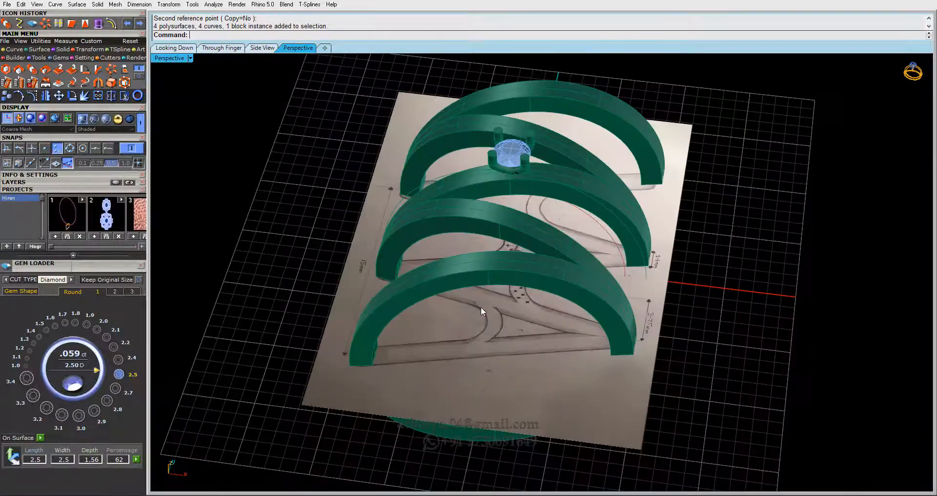
double_click(160, 57)
double_click(168, 59)
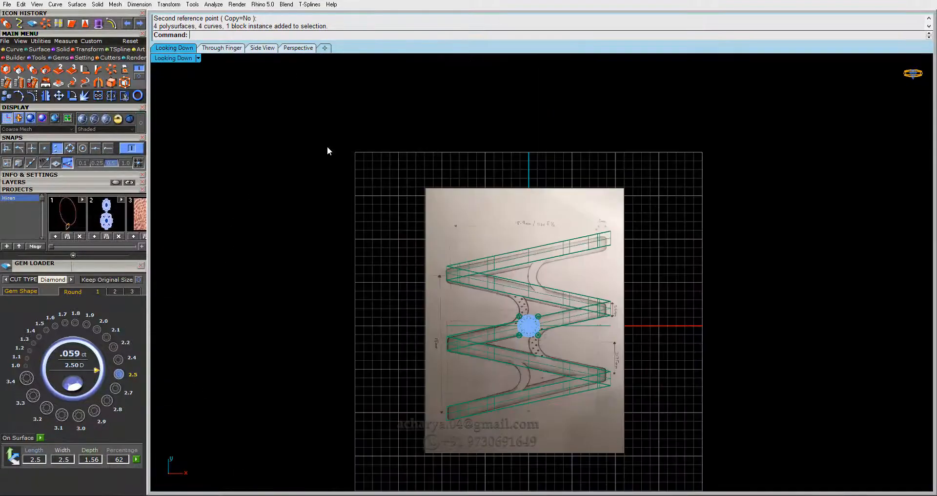
Extrude the outer ring circle as a solid to both sides, extending beyond both ends of the zigzag bands
double_click(183, 57)
left_click(343, 452)
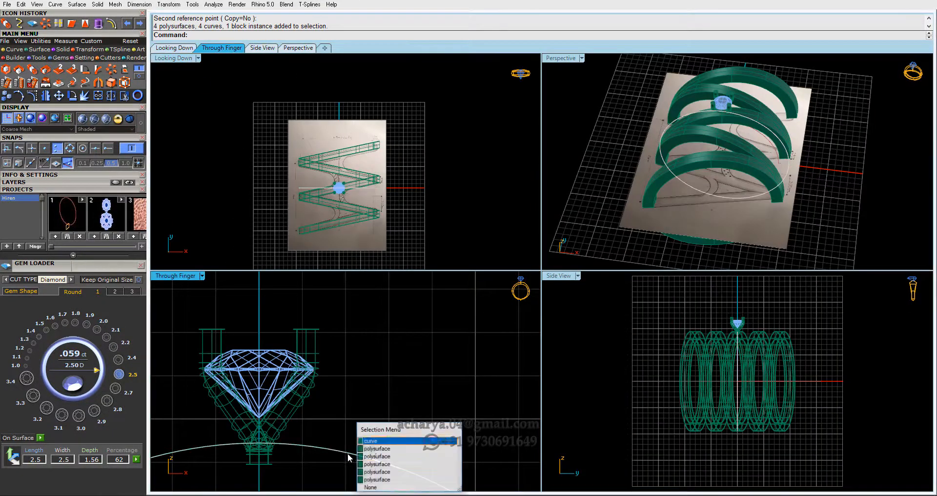
key("Escape")
left_click(350, 450)
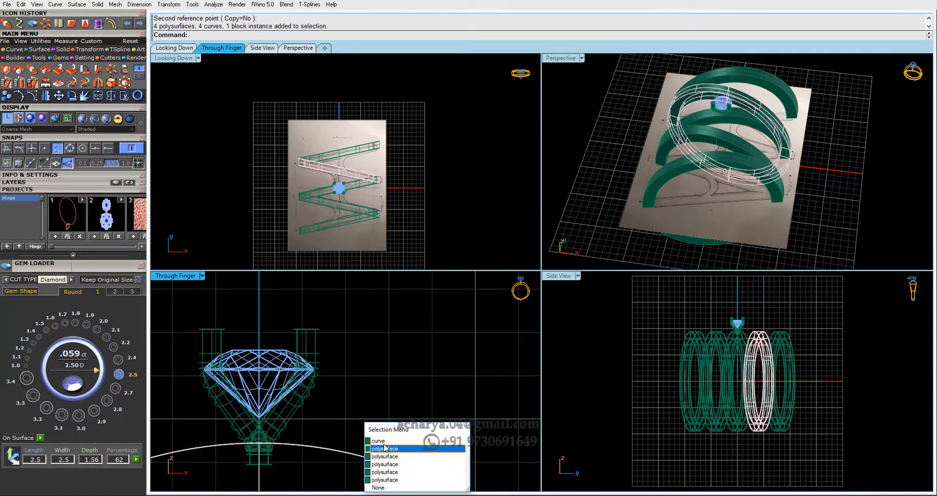
left_click(386, 434)
scroll(353, 355, "down", 3)
left_click(63, 49)
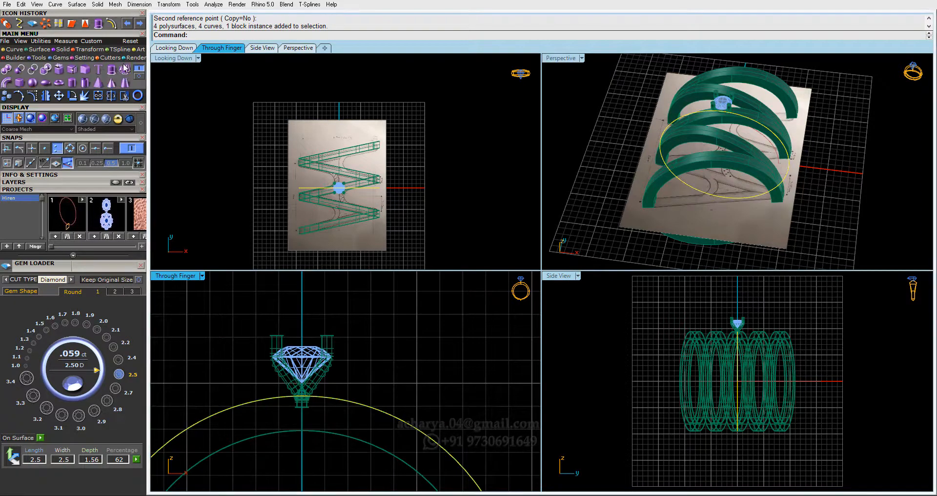
left_click(112, 72)
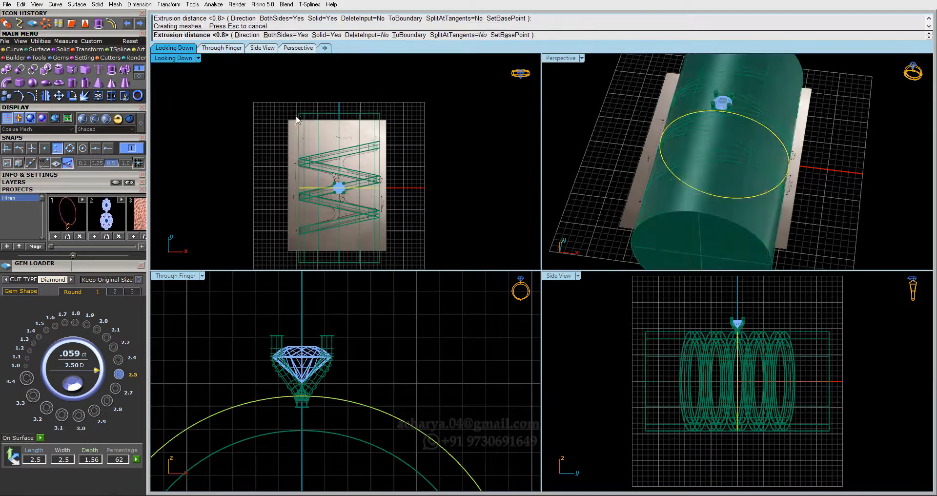
Trace the sketch's uppermost open-side connecting arc with a four-point interpolated curve in the Looking Down view
double_click(173, 58)
scroll(531, 332, "up", 5)
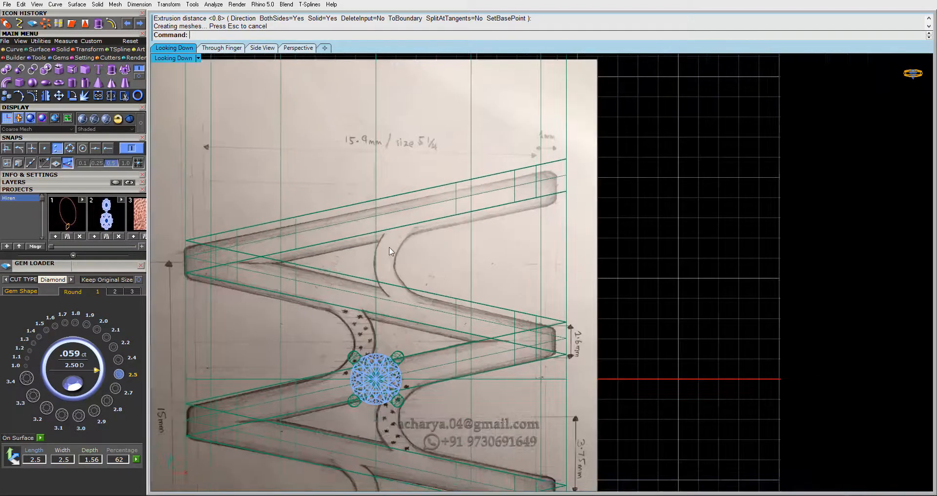
left_click(14, 50)
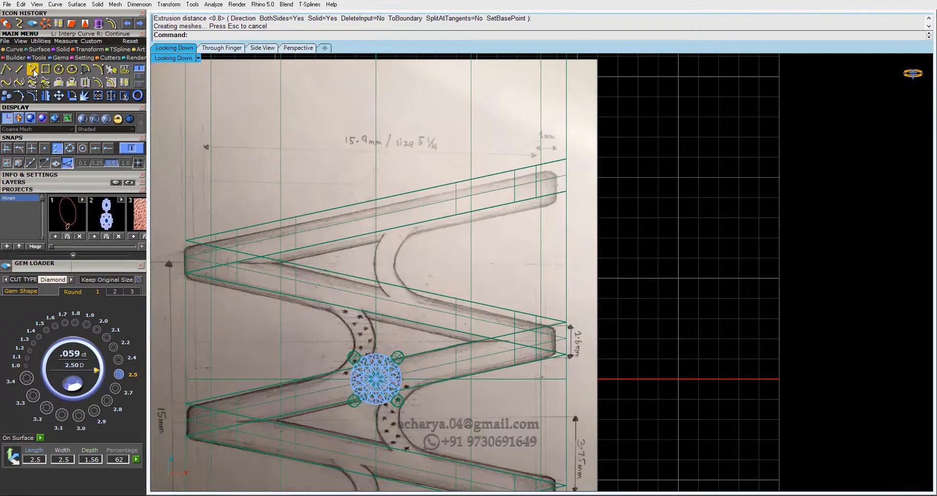
left_click(32, 69)
scroll(415, 234, "up", 3)
scroll(419, 227, "up", 2)
left_click(433, 219)
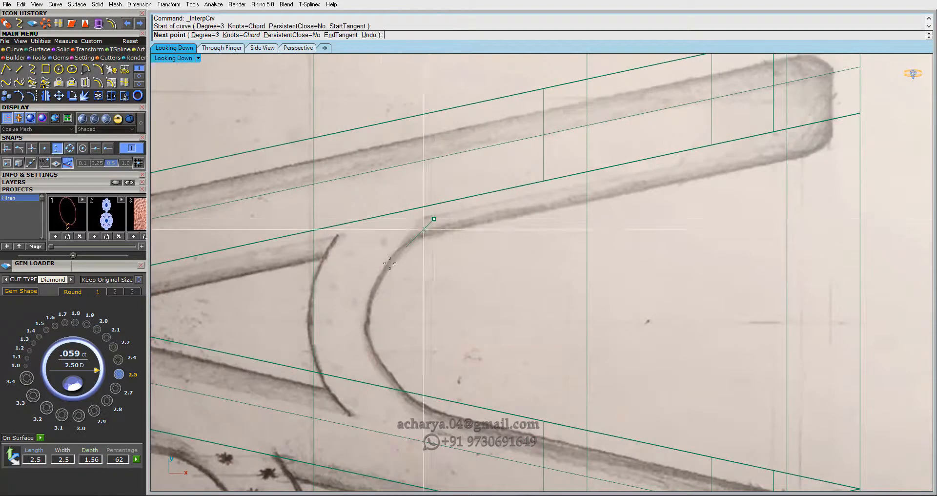
left_click(385, 267)
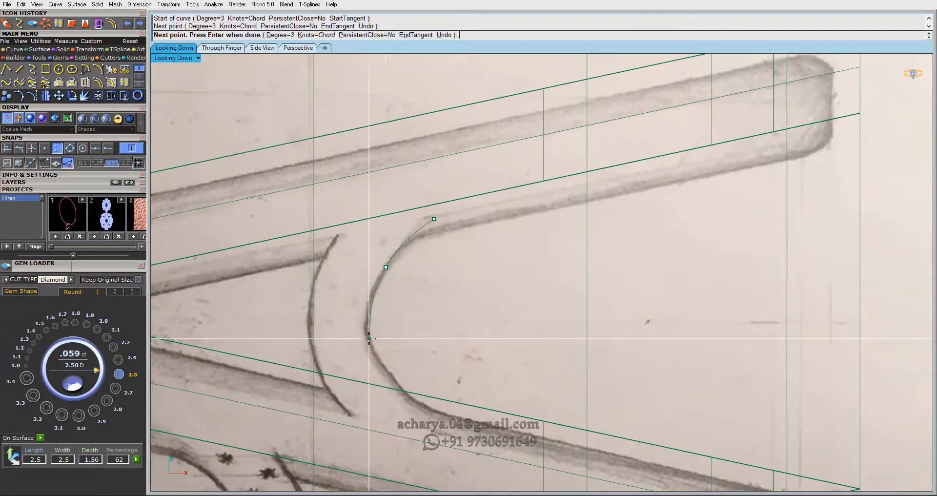
left_click(372, 343)
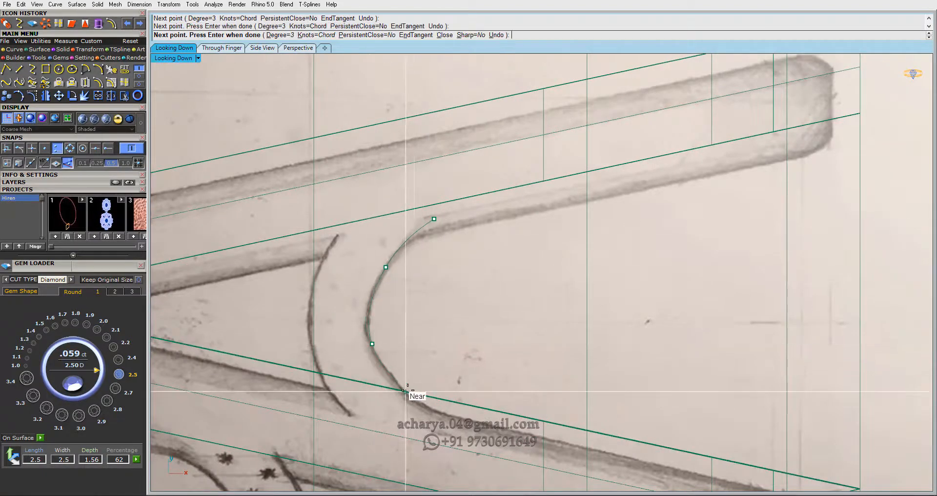
left_click(437, 414)
key("Return")
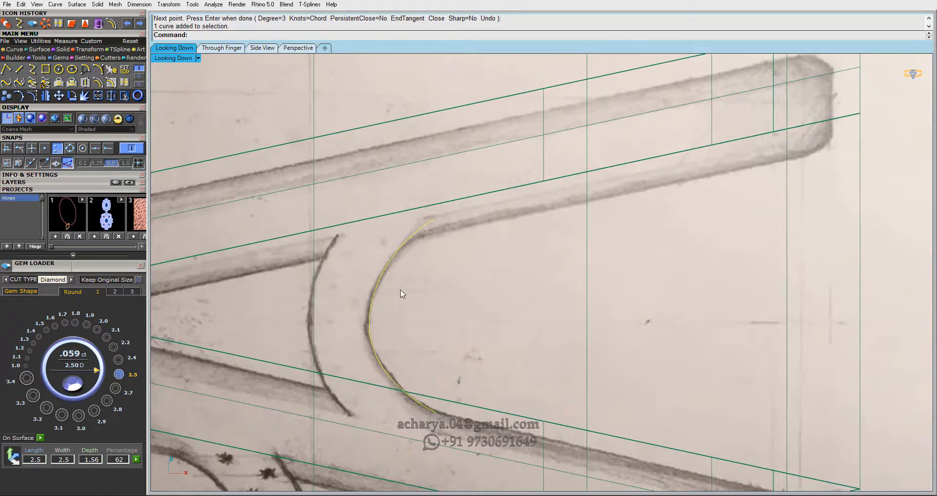
Examine the sketch's remaining connecting arcs and band ends against the modelled zigzag bands
scroll(416, 285, "down", 4)
scroll(416, 285, "down", 2)
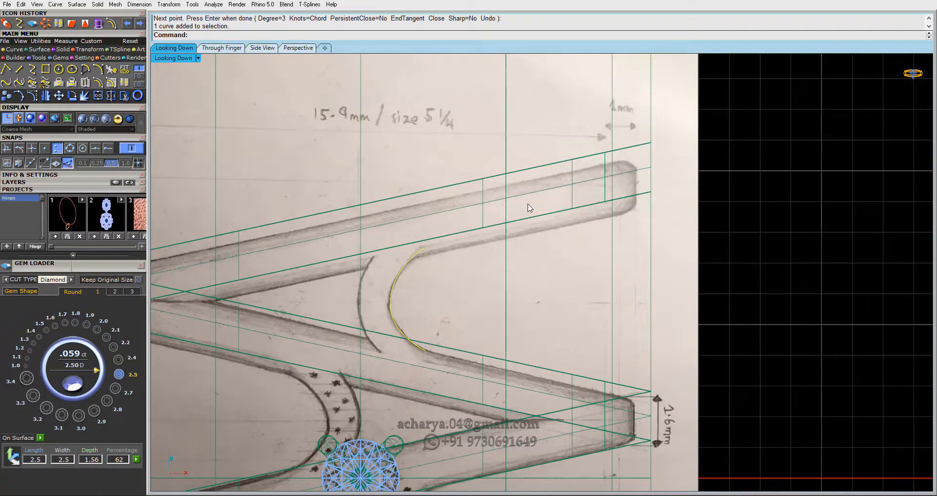
scroll(523, 245, "down", 3)
right_click_drag(485, 246, 488, 225)
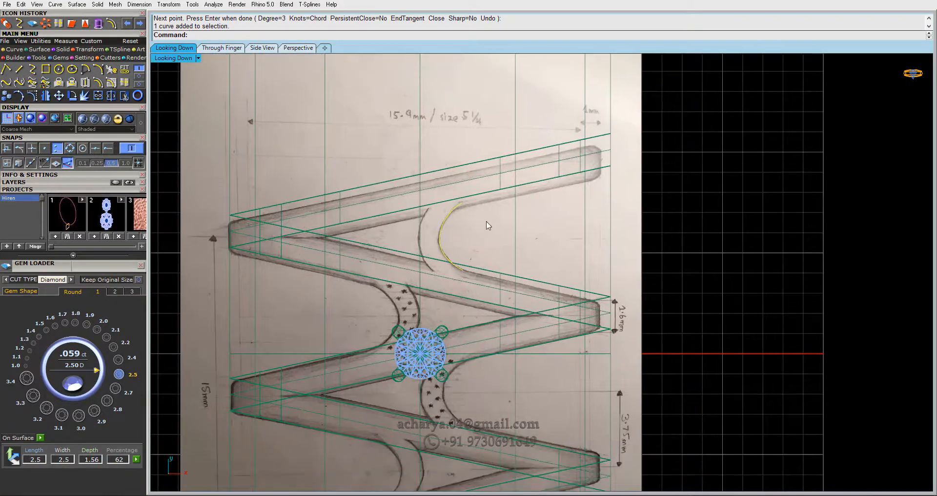
scroll(488, 225, "down", 3)
right_click_drag(374, 262, 376, 217)
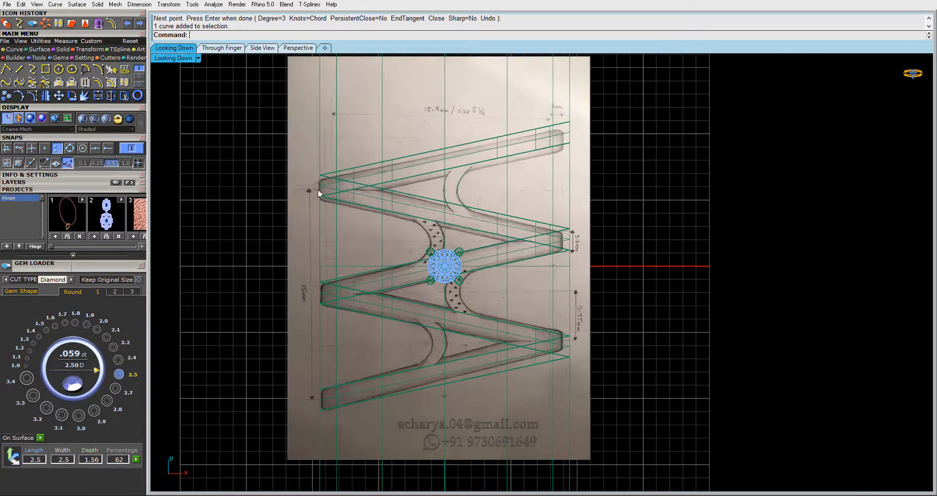
scroll(316, 187, "up", 6)
scroll(317, 186, "down", 2)
right_click_drag(314, 452, 326, 282)
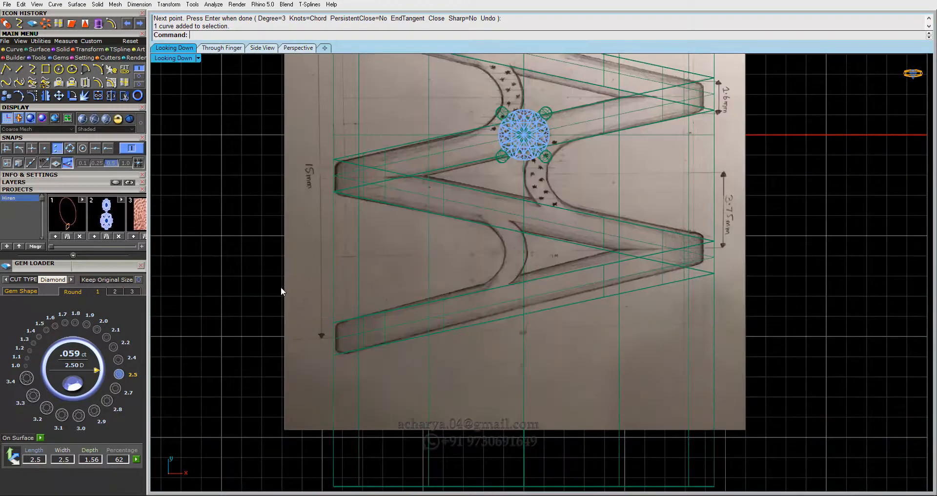
double_click(165, 58)
double_click(558, 63)
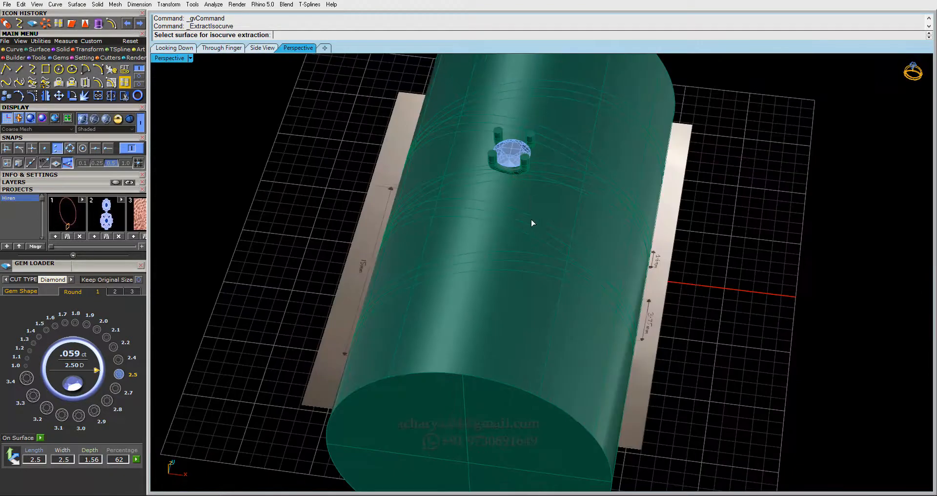
scroll(478, 226, "up", 3)
left_click(501, 229)
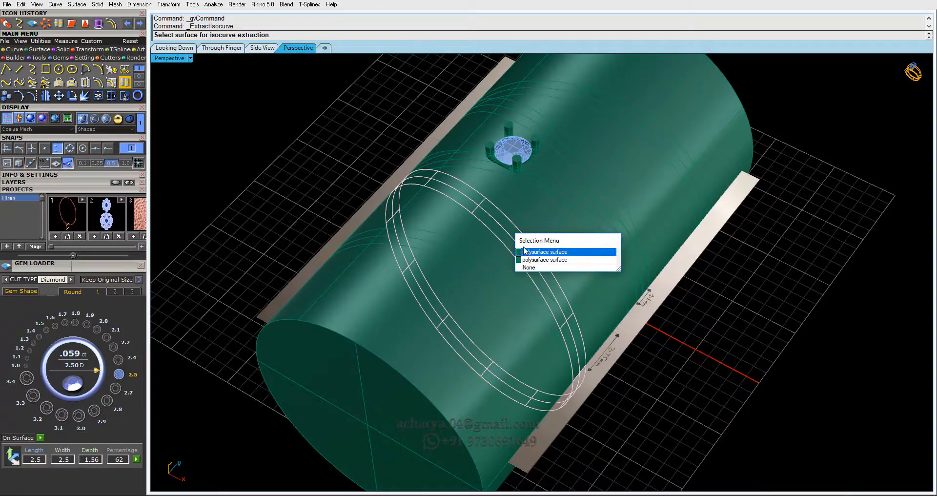
left_click(531, 251)
right_click_drag(505, 238, 426, 198)
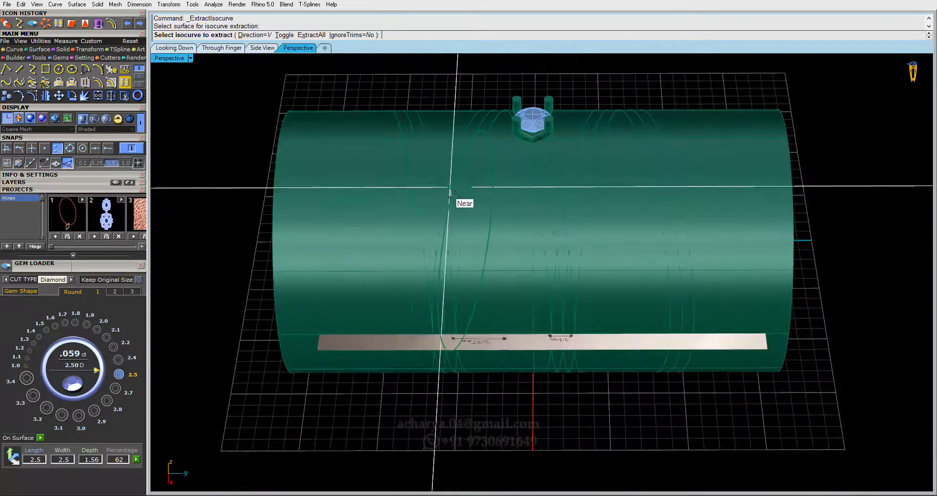
right_click_drag(445, 245, 465, 205)
key("Escape")
Hide the solid cylinder enclosing the bands and make Metal 03 the current layer
left_click(349, 186)
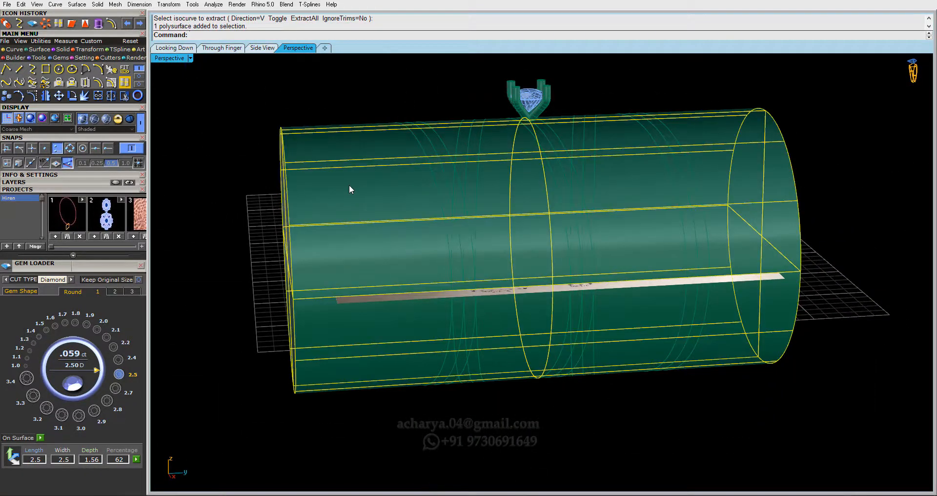
key("ctrl+h")
right_click_drag(350, 189, 500, 239)
right_click_drag(417, 228, 415, 207)
left_click(390, 199)
left_click(443, 241)
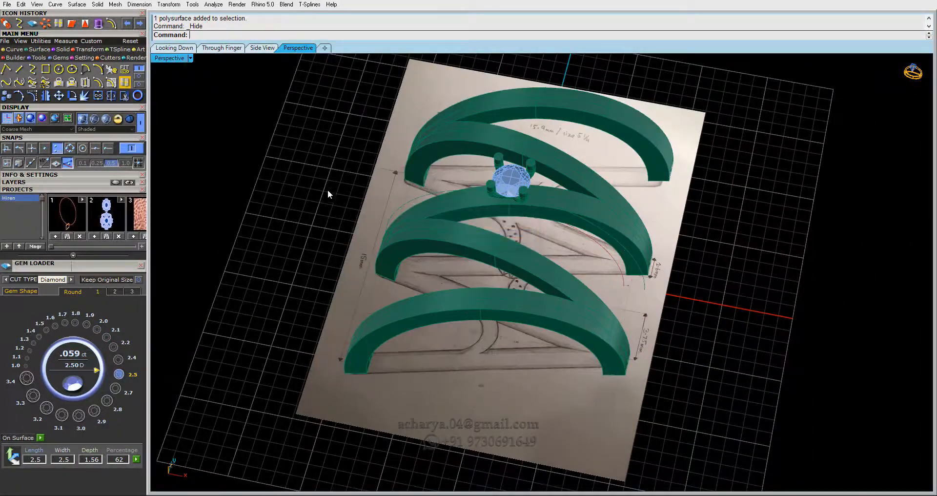
left_click(25, 182)
left_click(56, 216)
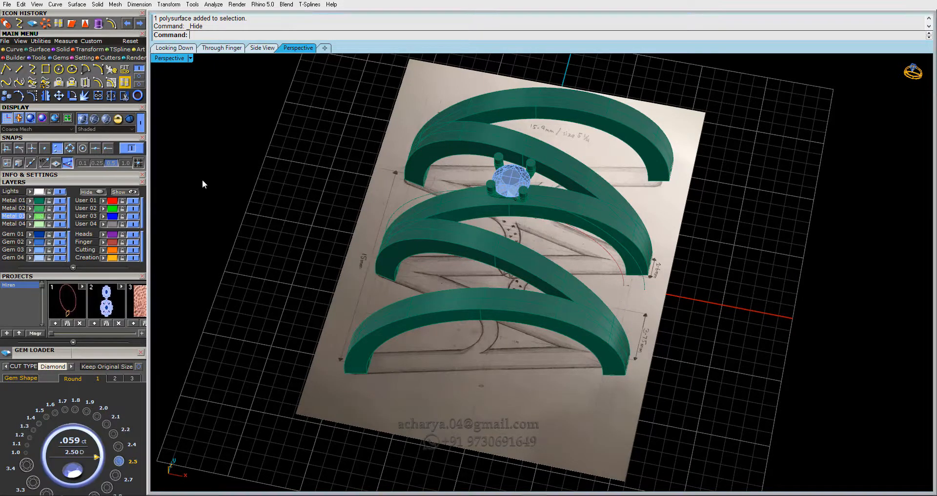
Extract a lengthwise isocurve in the U direction along the middle of the lowest band's outer surface
right_click_drag(399, 219, 366, 236)
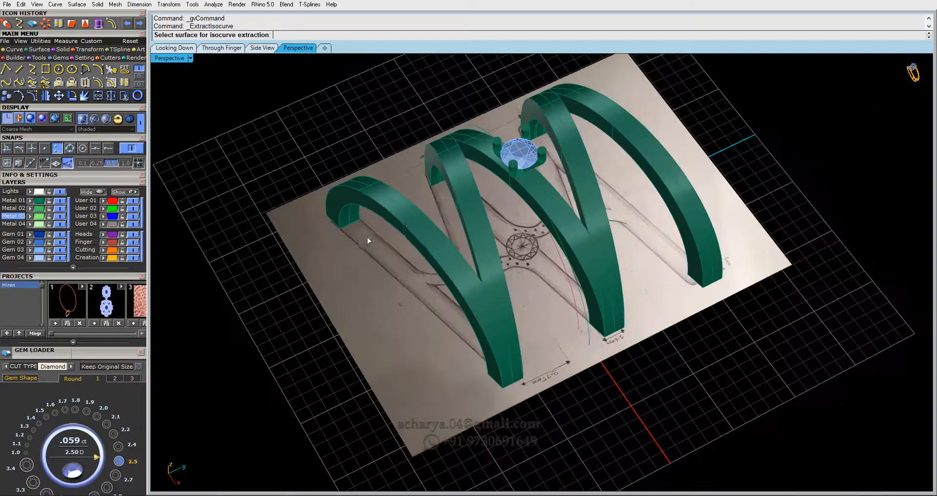
scroll(424, 207, "up", 5)
left_click(427, 210)
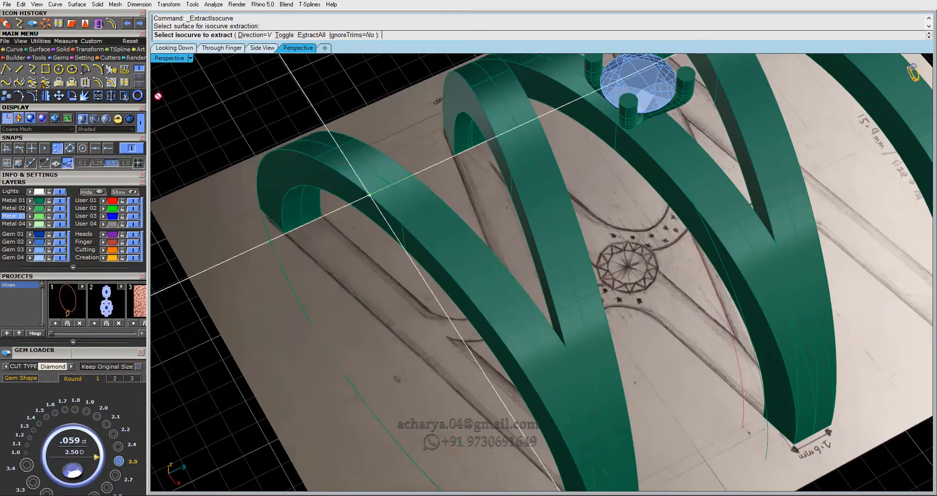
key("Return")
key("Return")
scroll(337, 156, "up", 5)
left_click(334, 149)
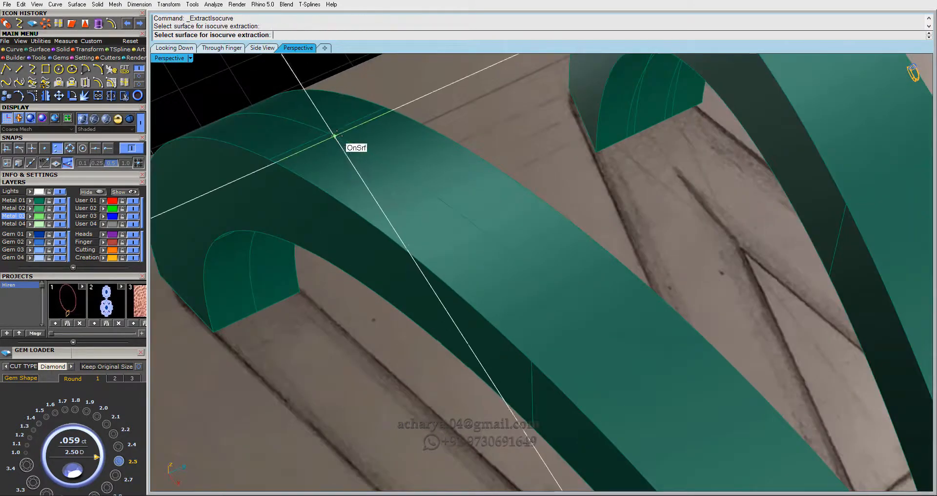
left_click(284, 35)
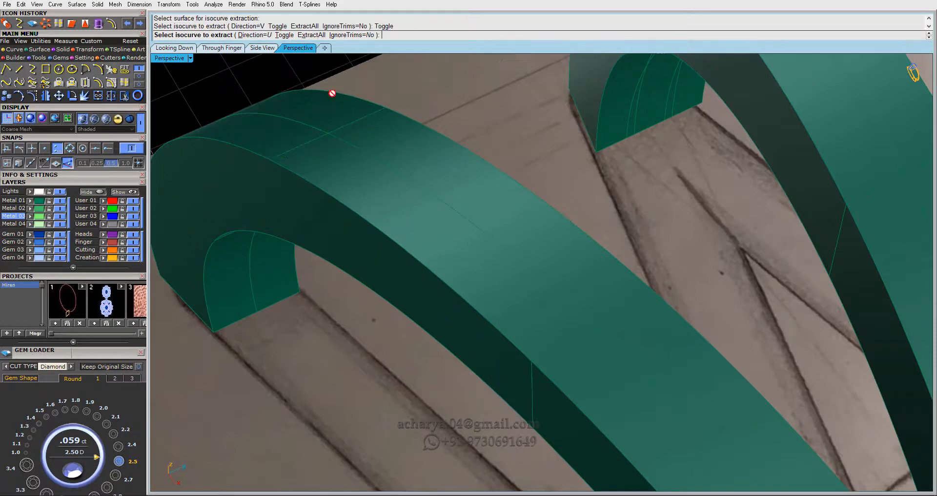
left_click(30, 148)
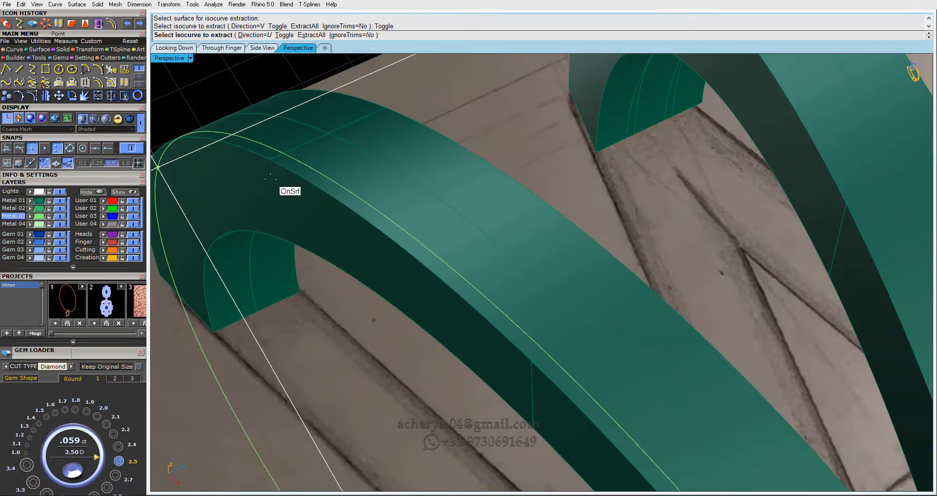
scroll(456, 264, "down", 3)
left_click(495, 266)
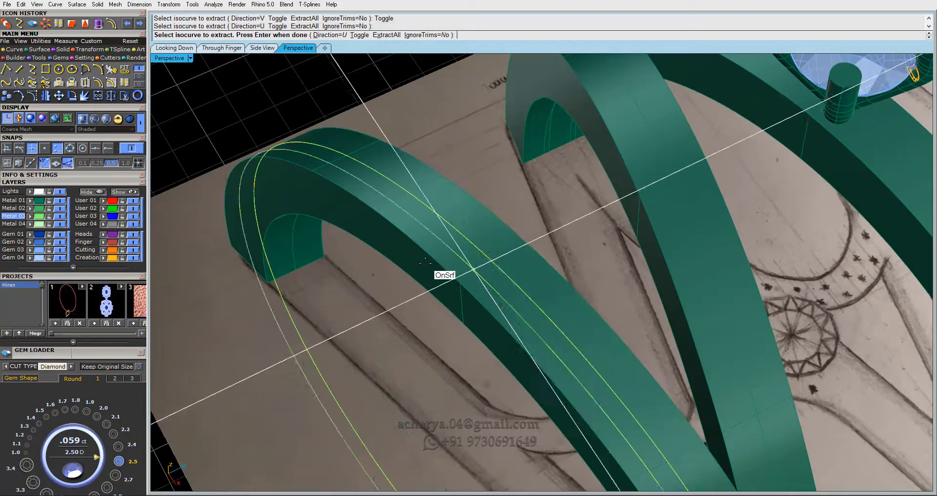
scroll(434, 269, "down", 3)
key("Return")
Extract the matching U-direction centre isocurve from the outer surface of the second-lowest band
scroll(578, 192, "up", 5)
key("Return")
left_click(570, 227)
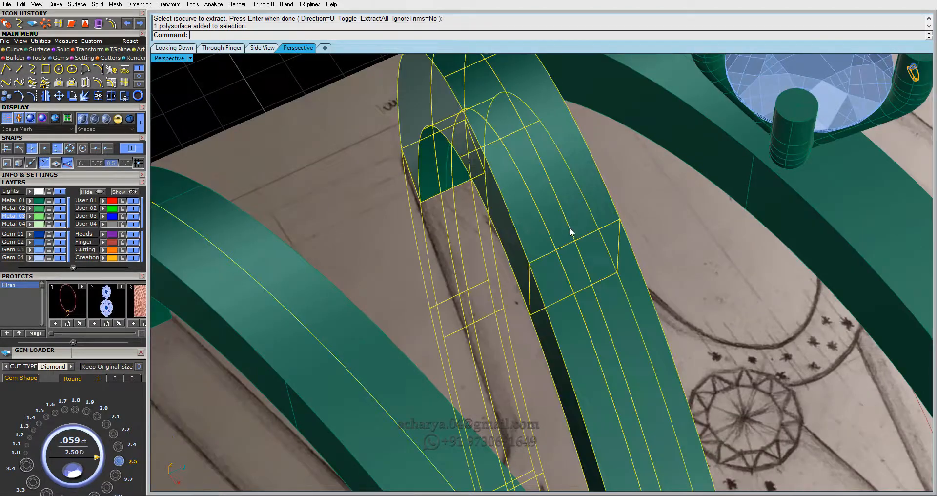
left_click(575, 241)
scroll(575, 240, "down", 6)
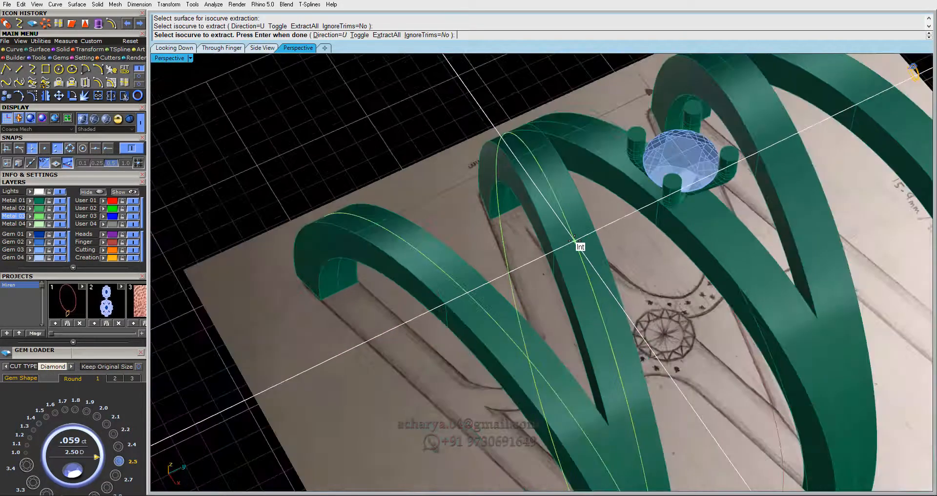
key("Return")
Copy the two extracted centre curves from the lowest band's end corner to the matching corners of the middle and upper bends
scroll(408, 172, "down", 4)
right_click_drag(410, 174, 561, 280)
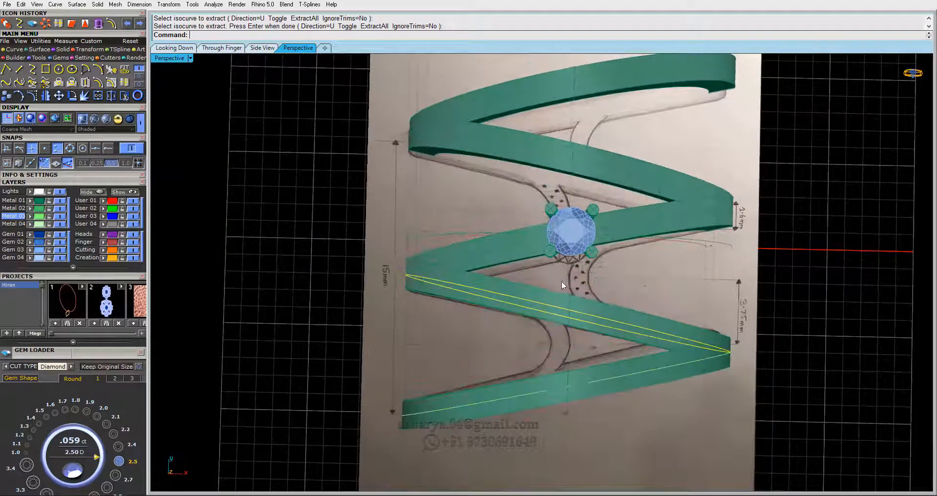
left_click(539, 392, "shift")
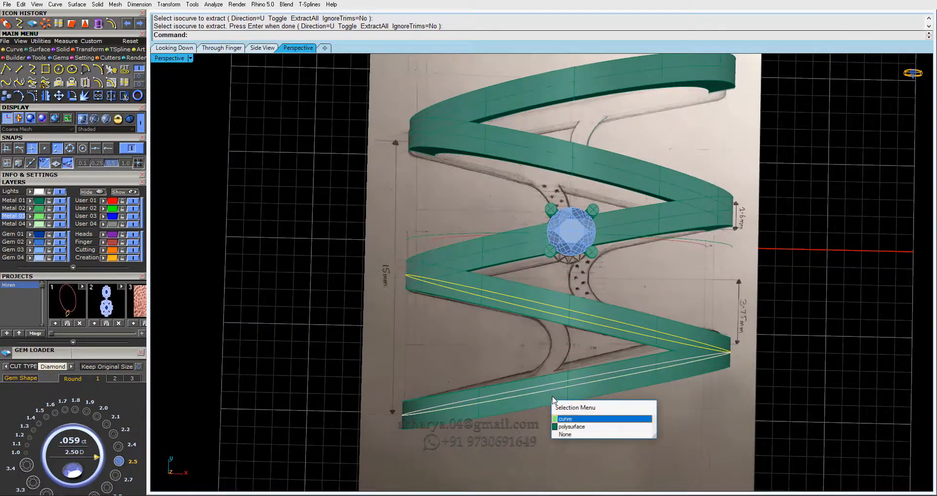
left_click(557, 420, "shift")
right_click_drag(544, 381, 461, 385, "shift")
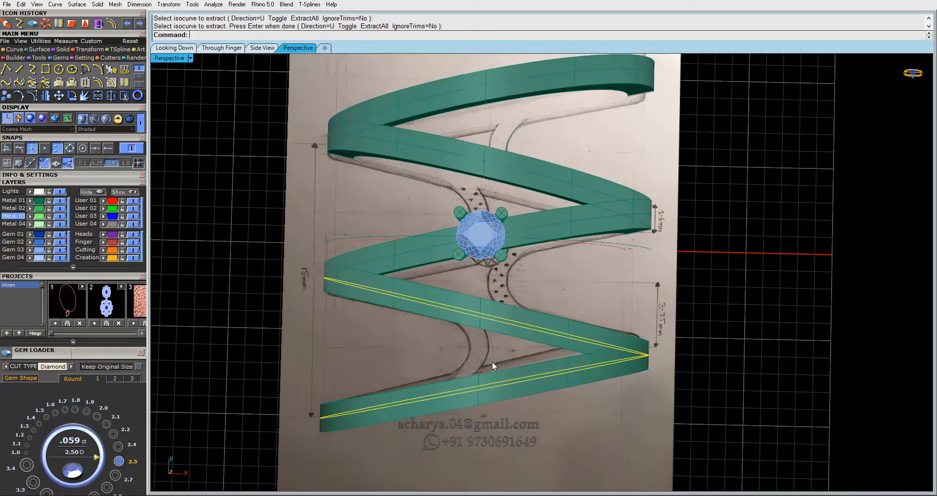
left_click(6, 96)
right_click_drag(302, 390, 339, 327, "shift")
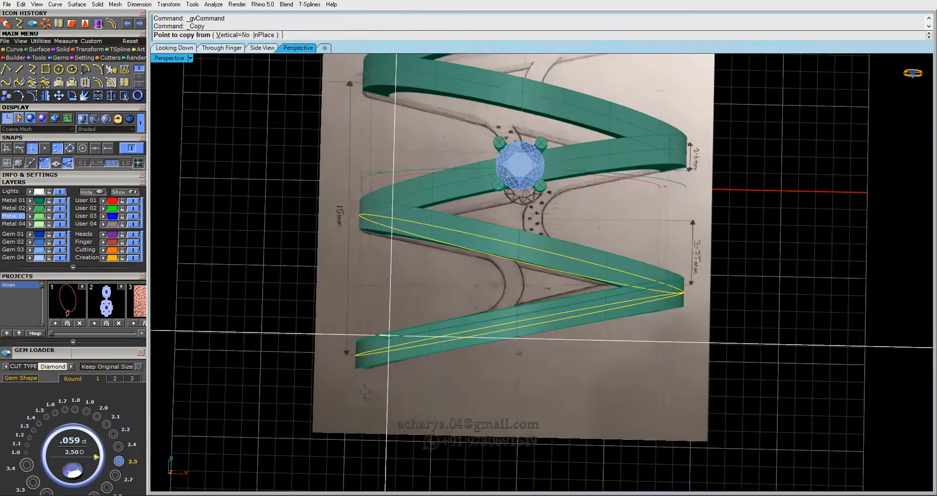
left_click(70, 149)
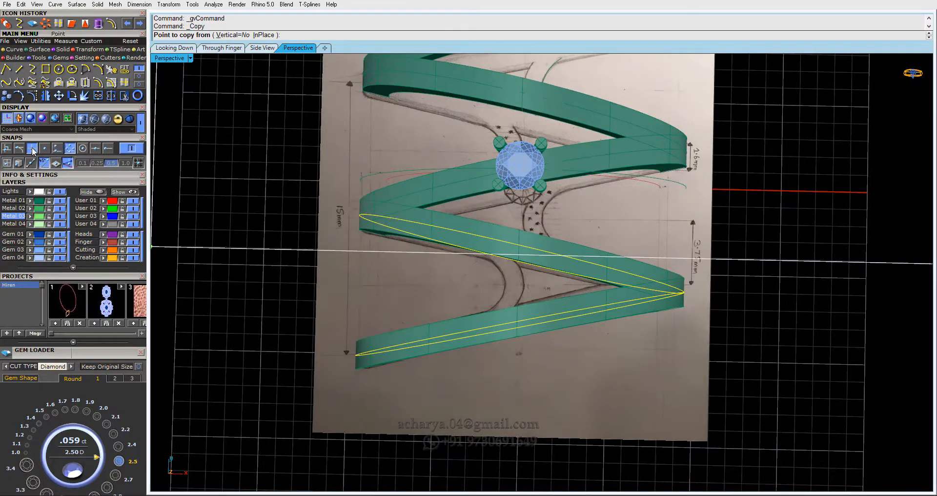
left_click(355, 369)
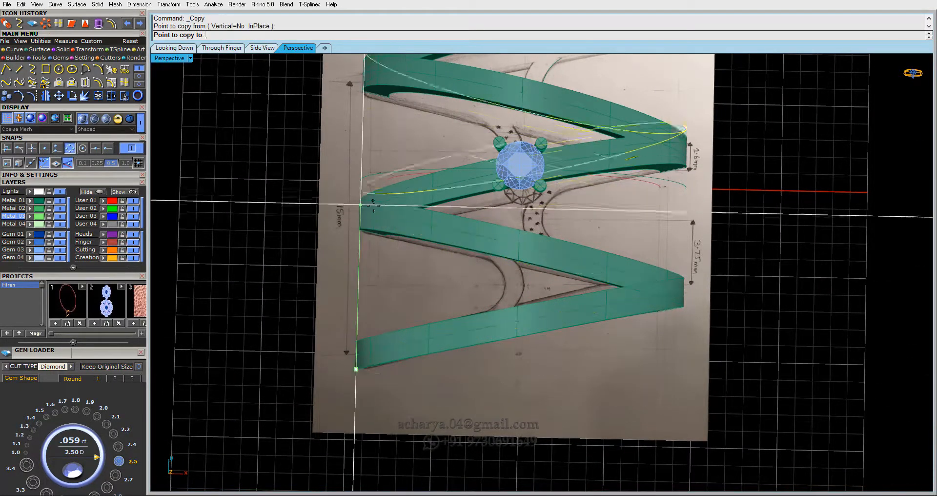
right_click_drag(372, 115, 359, 215, "shift")
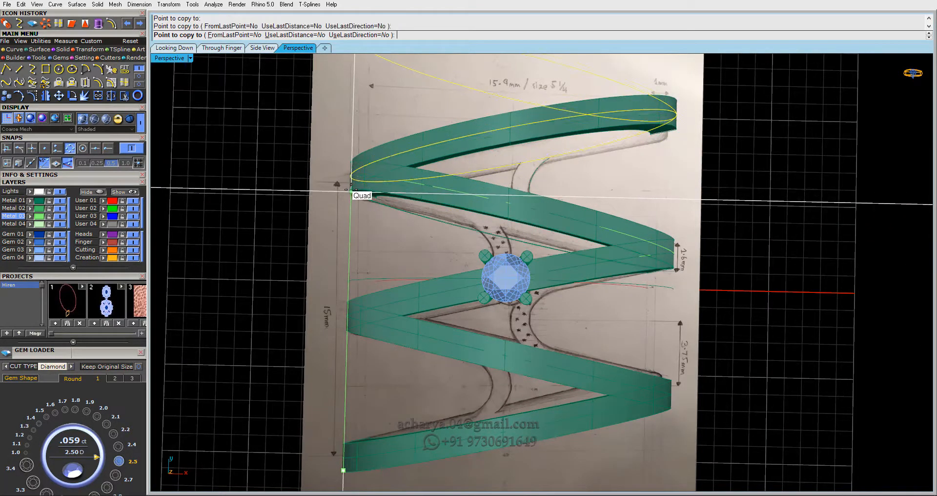
right_click_drag(351, 236, 332, 352, "shift")
right_click(343, 311)
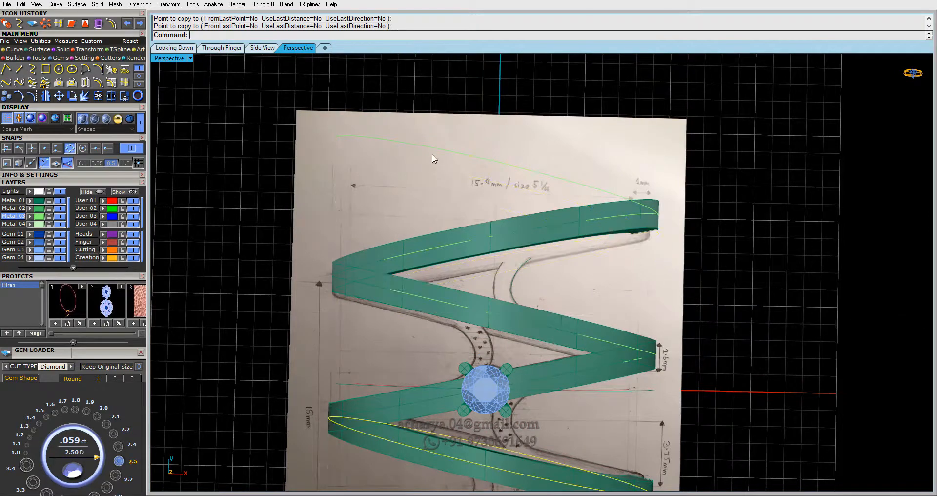
Delete the surplus copied curve that extends beyond the topmost band
left_click(434, 152)
right_click_drag(436, 165, 529, 288)
left_click(604, 336)
left_click(616, 354)
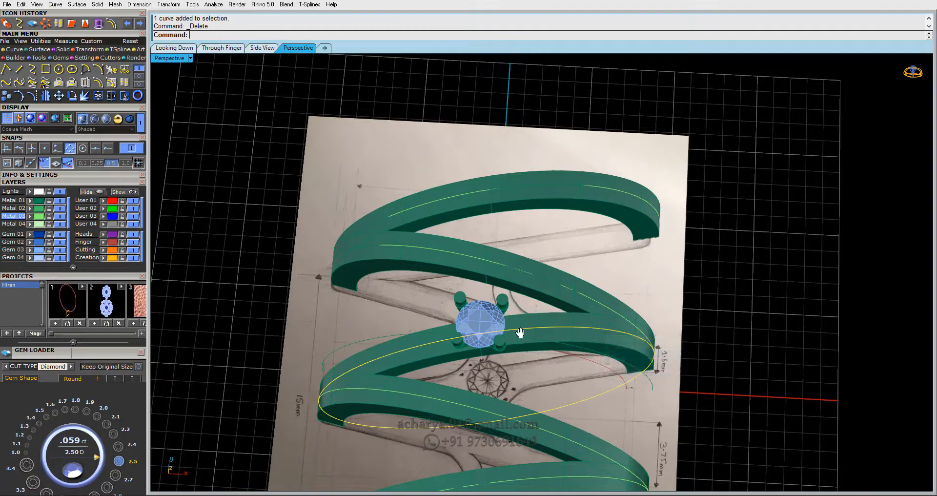
right_click_drag(497, 257, 291, 212)
left_click(166, 48)
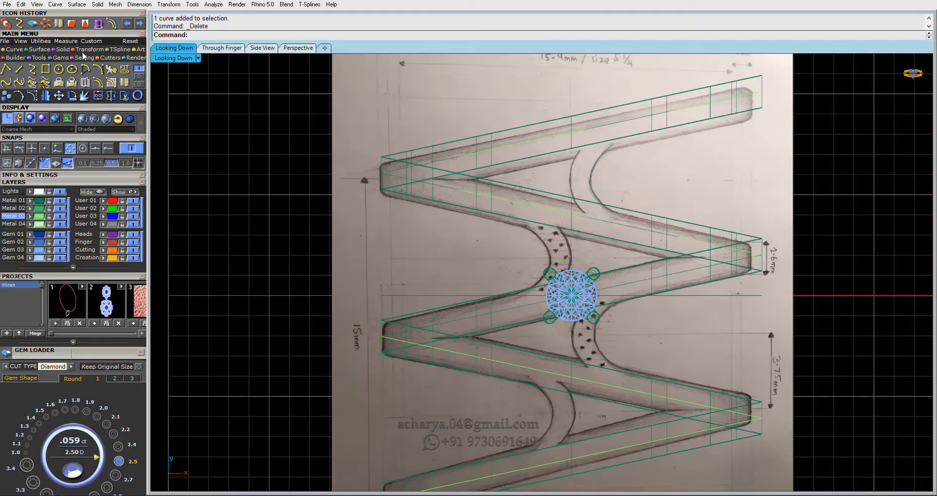
left_click(68, 42)
left_click(72, 71)
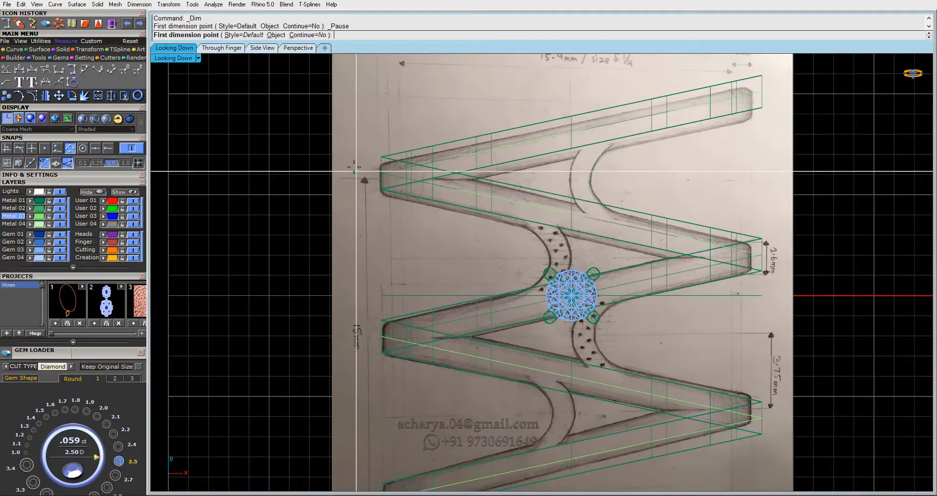
scroll(393, 162, "up", 4)
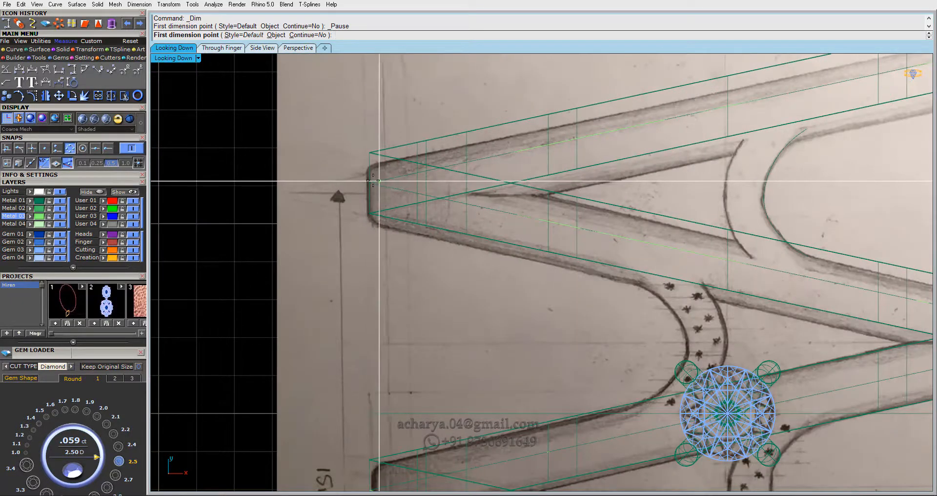
scroll(368, 184, "up", 4)
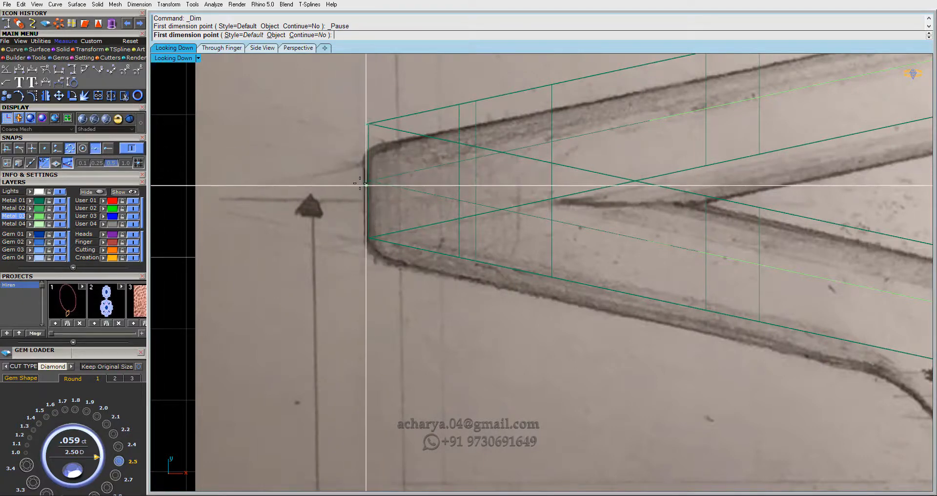
key("Escape")
Lock the two bands that meet at the upper-left bend of the zigzag
left_click(387, 176)
left_click(423, 204)
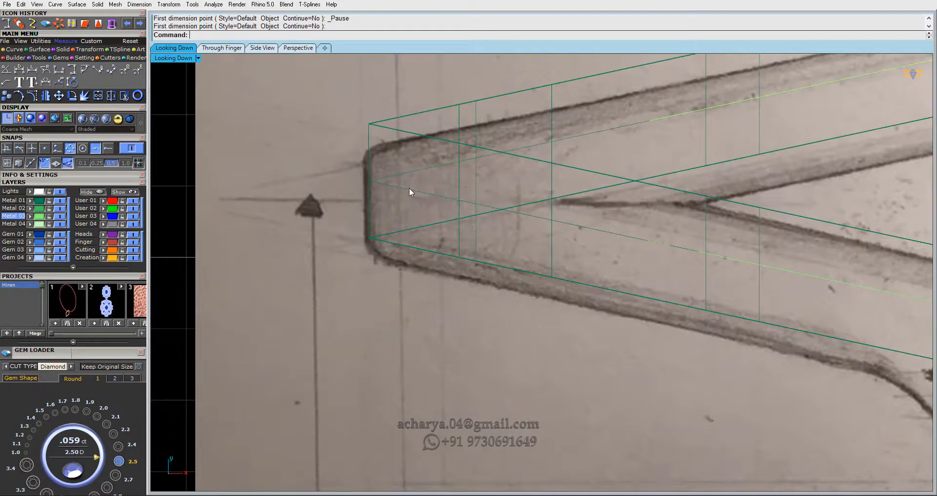
left_click_drag(495, 185, 444, 208)
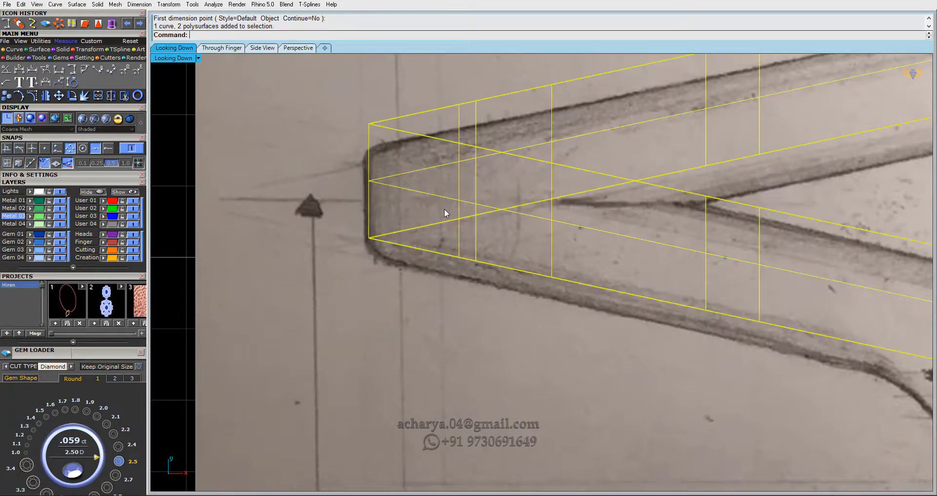
key("ctrl+l")
scroll(418, 166, "down", 14)
scroll(468, 269, "up", 9)
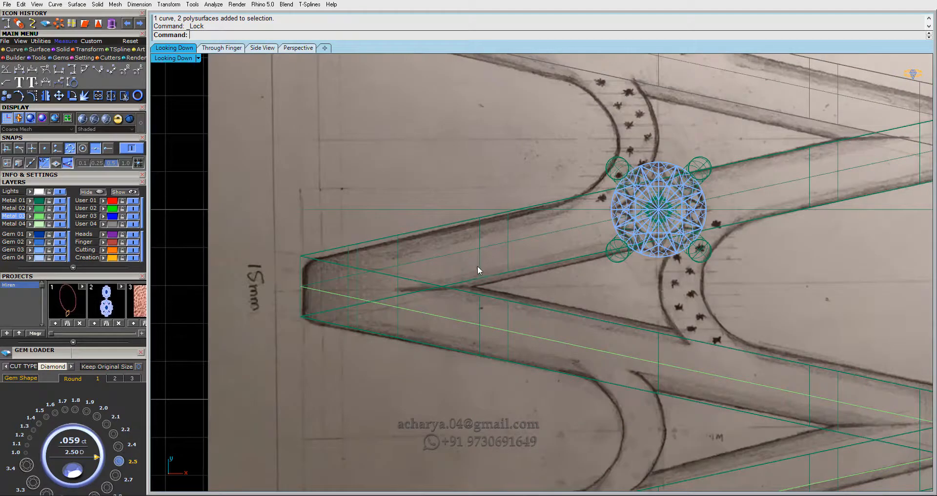
Lock the remaining zigzag bands, including the lowest one, leaving the centre curves selectable
right_click(476, 309)
left_click(479, 309)
right_click(479, 309)
scroll(462, 265, "down", 8)
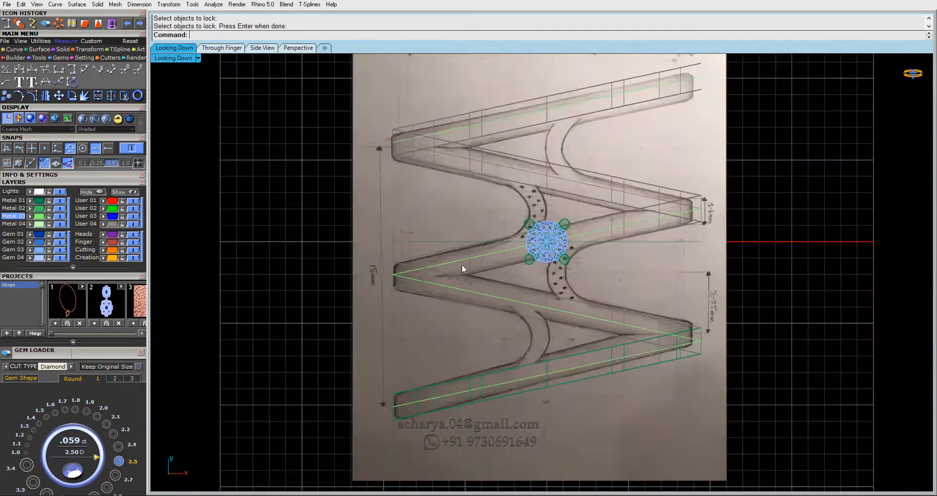
scroll(408, 146, "up", 10)
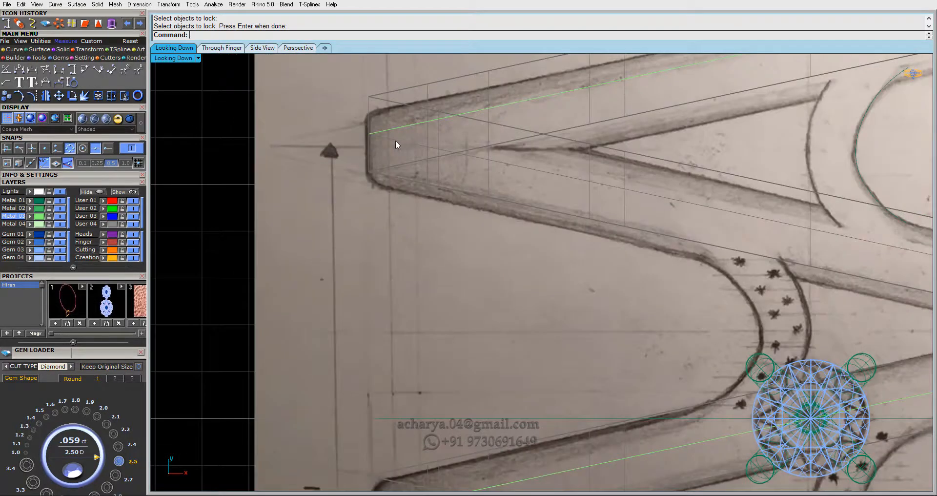
scroll(369, 132, "down", 10)
scroll(441, 374, "up", 8)
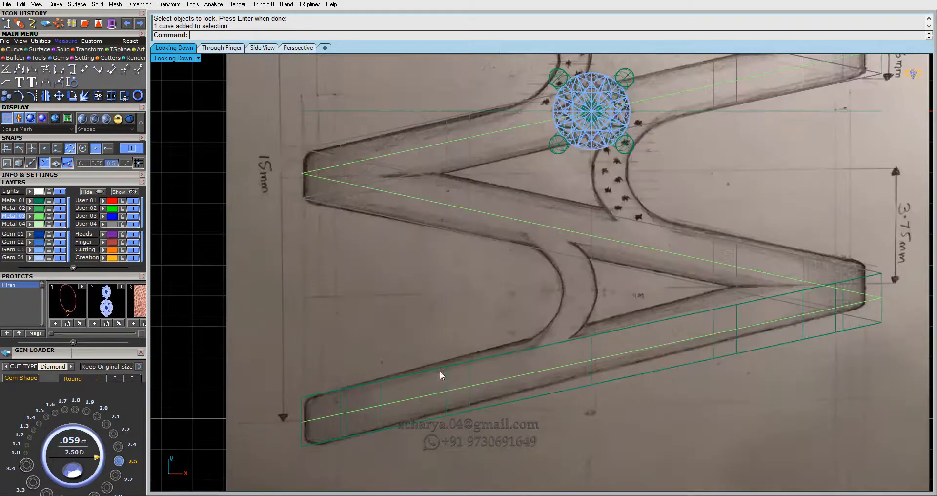
left_click(447, 399)
right_click(446, 399)
scroll(333, 319, "down", 4)
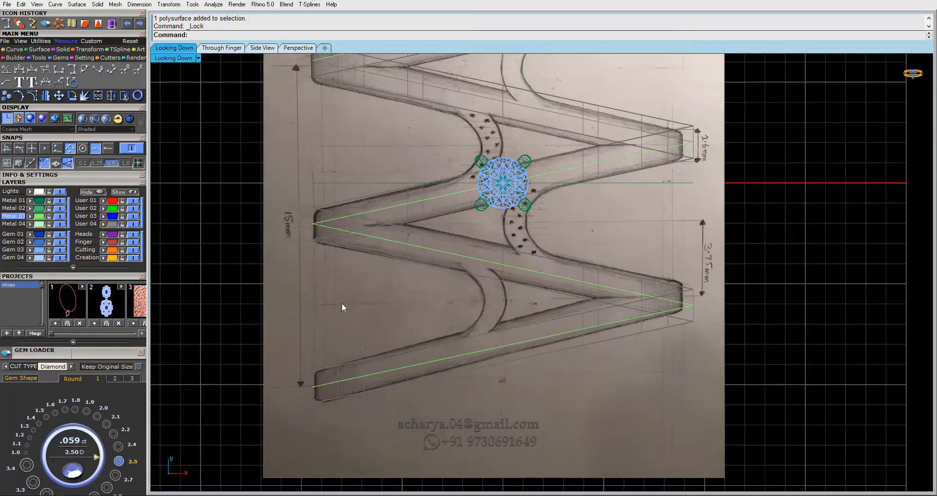
right_click_drag(342, 304, 359, 338)
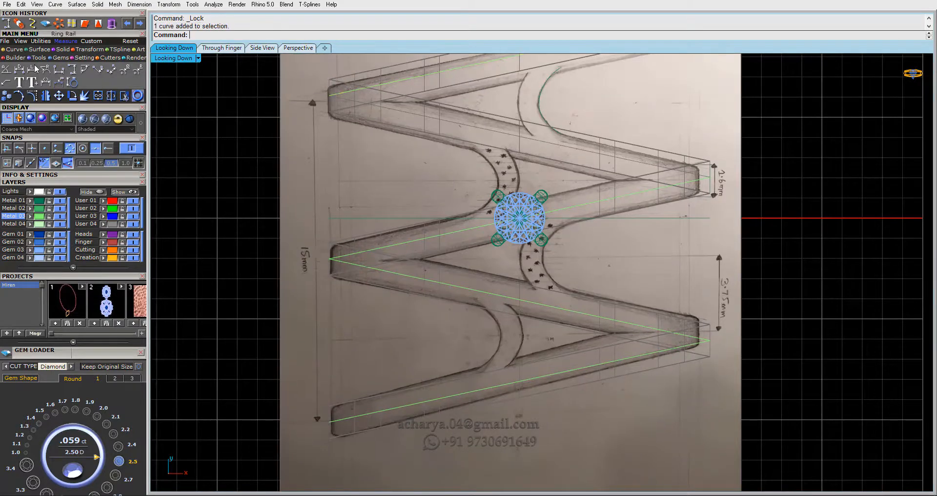
left_click(14, 49)
left_click(6, 69)
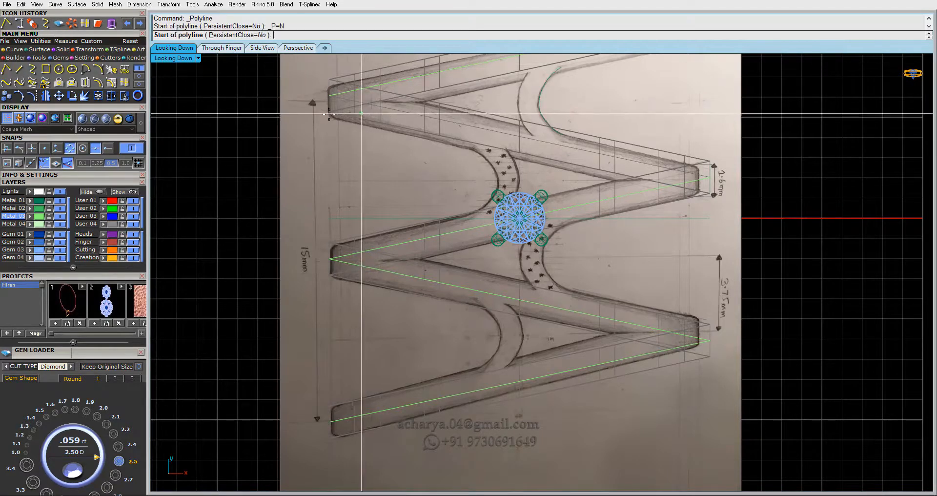
Begin a linear dimension in the Perspective view from the centre curve's corner at the upper bend beside the 15 mm sketch mark
left_click(60, 40)
left_click(72, 68)
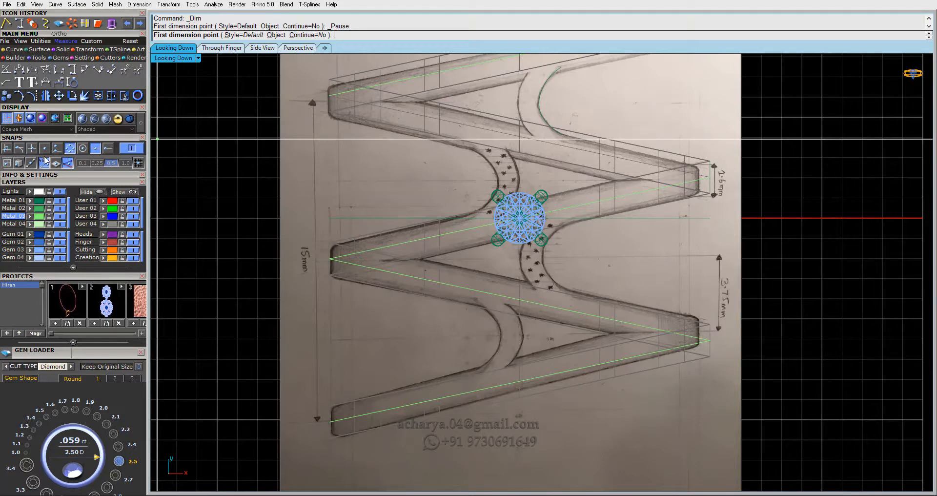
left_click(32, 148)
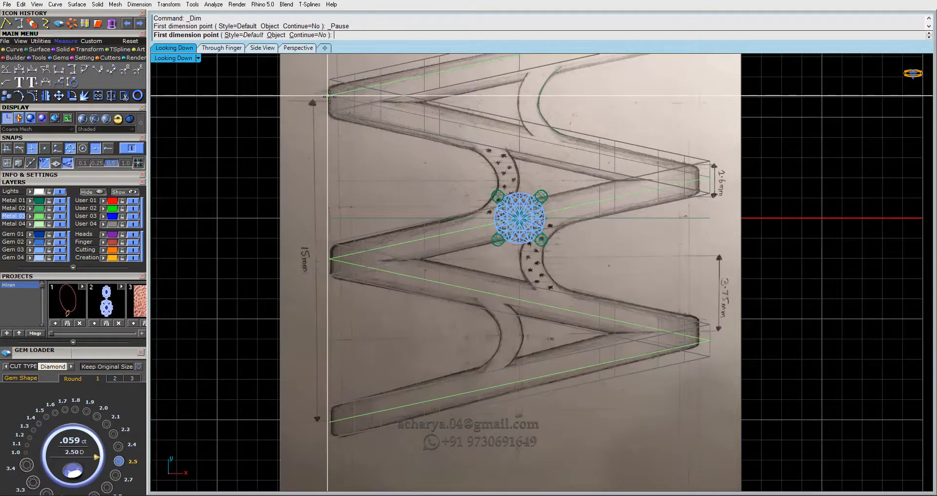
double_click(166, 59)
scroll(281, 352, "down", 5)
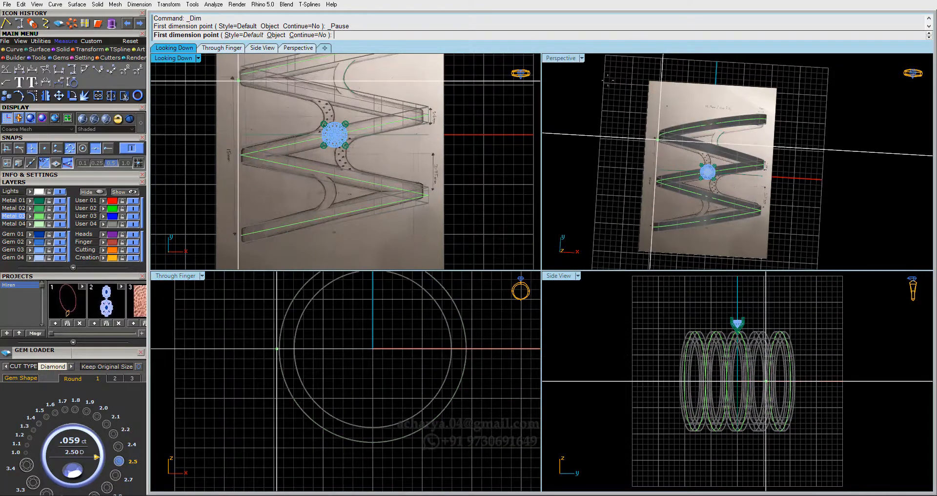
double_click(559, 58)
right_click_drag(519, 317, 545, 255)
scroll(544, 254, "up", 5)
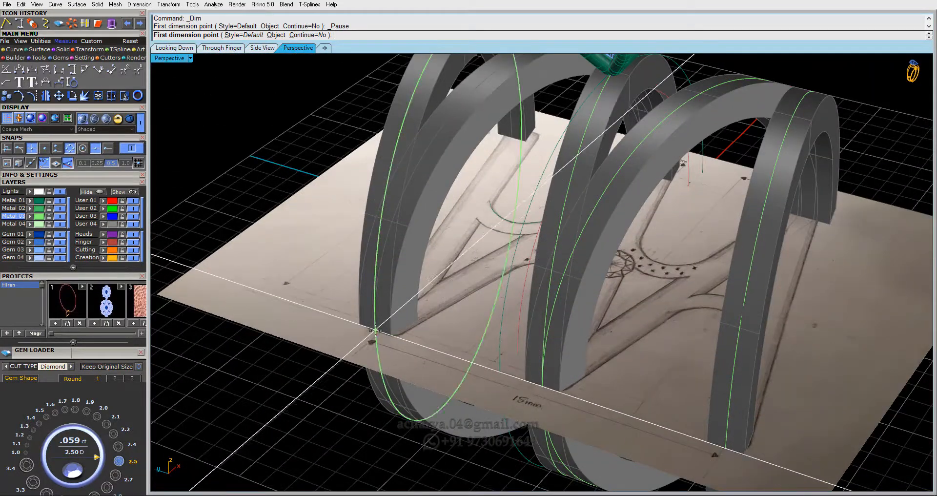
left_click(375, 331)
Set the second dimension point at the lowest band's centre-curve end and place the vertical dimension outside the sketch's edge
scroll(381, 335, "down", 3)
scroll(605, 407, "up", 3)
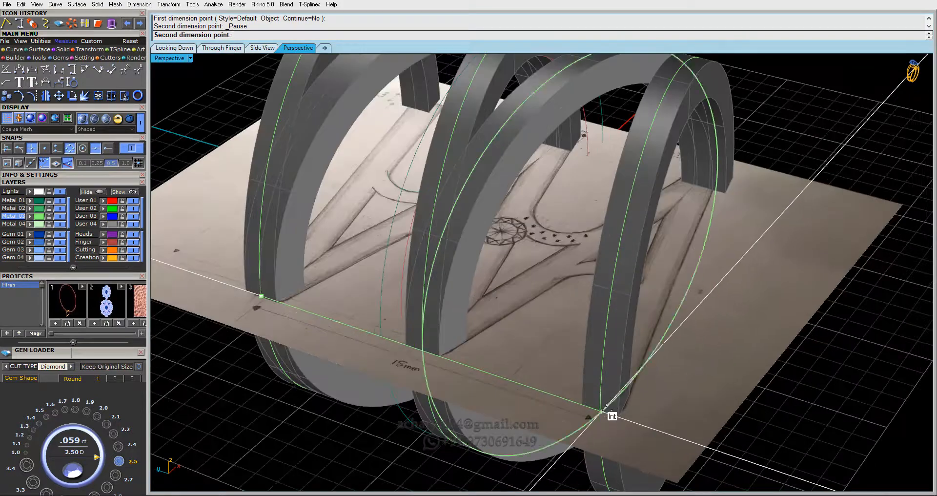
scroll(605, 408, "down", 2)
left_click(604, 414)
scroll(592, 403, "down", 5)
right_click_drag(592, 403, 313, 449)
right_click_drag(299, 268, 304, 359)
left_click(290, 301)
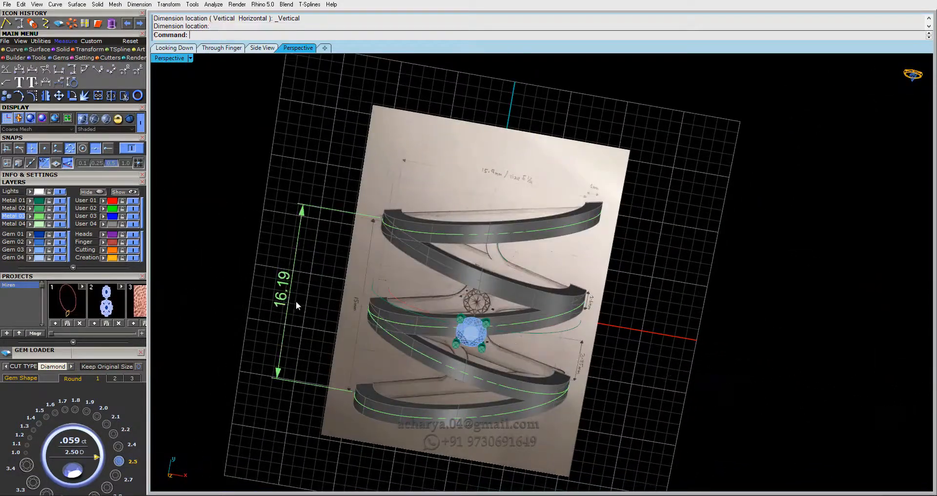
double_click(162, 58)
double_click(163, 58)
scroll(438, 218, "down", 8)
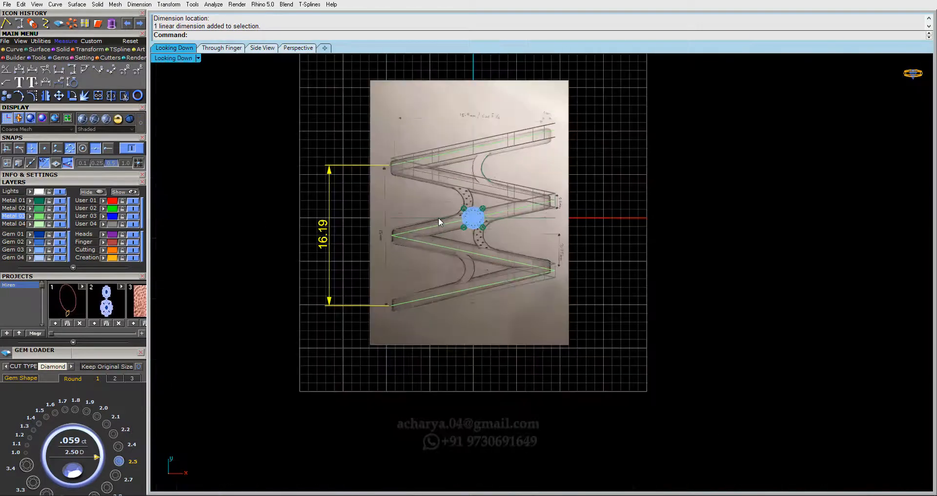
scroll(438, 198, "up", 6)
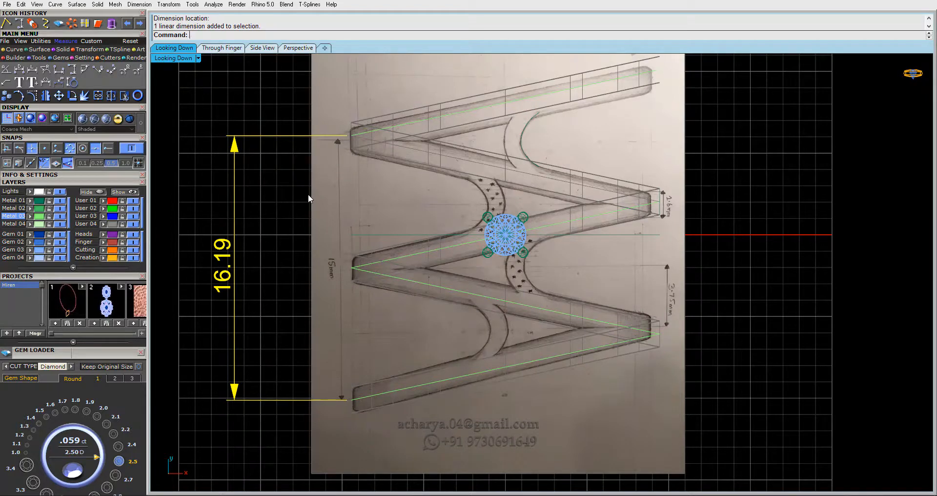
right_click_drag(296, 197, 305, 221)
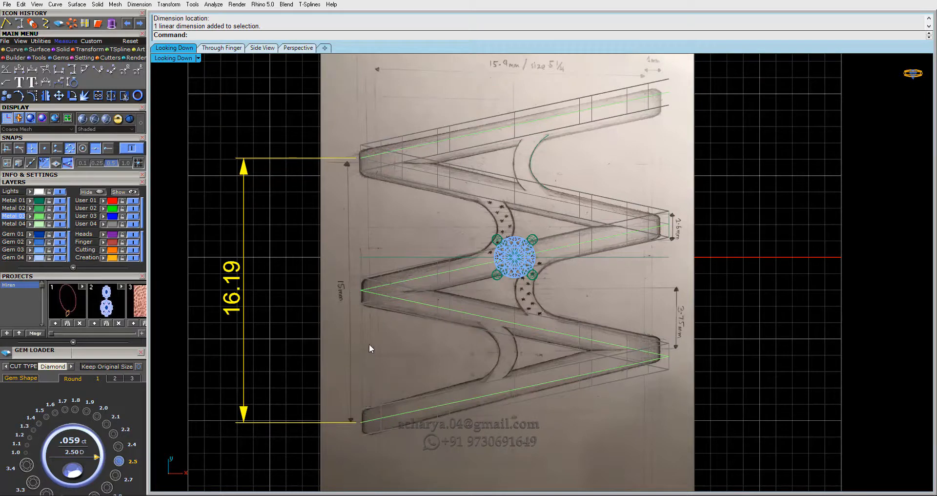
Switch to the Calculator, divide 7.5 by 2, and close it
key("alt+Tab")
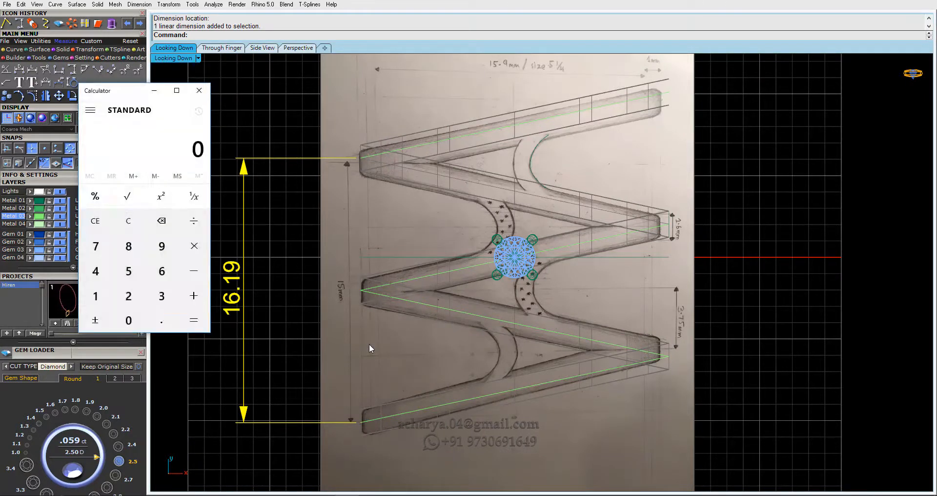
type("7.5/2")
key("Return")
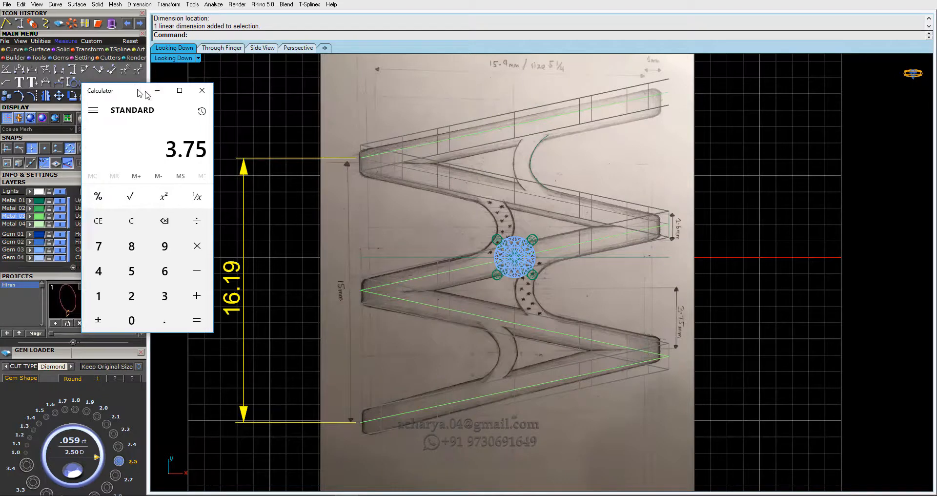
left_click_drag(129, 91, 192, 100)
left_click(259, 103)
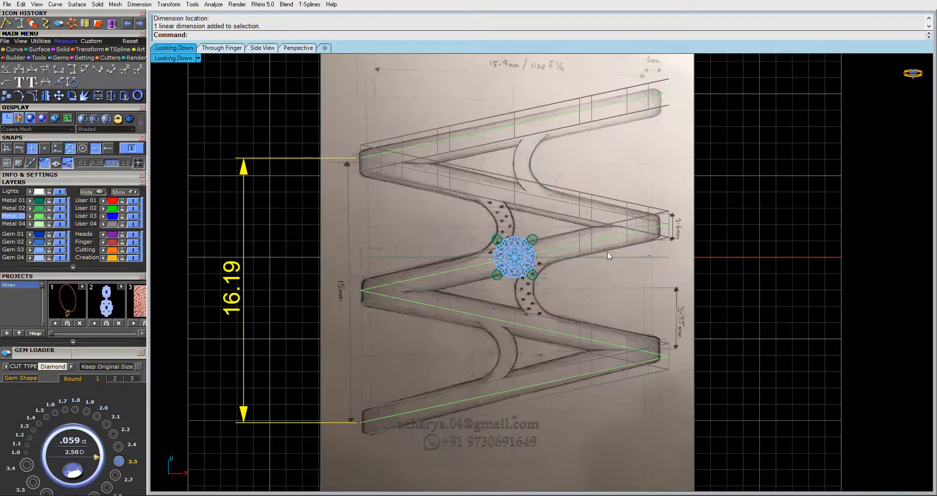
Draw a horizontal line extending to both sides of the origin 0, reaching just inside the sketch image's edge
left_click(14, 49)
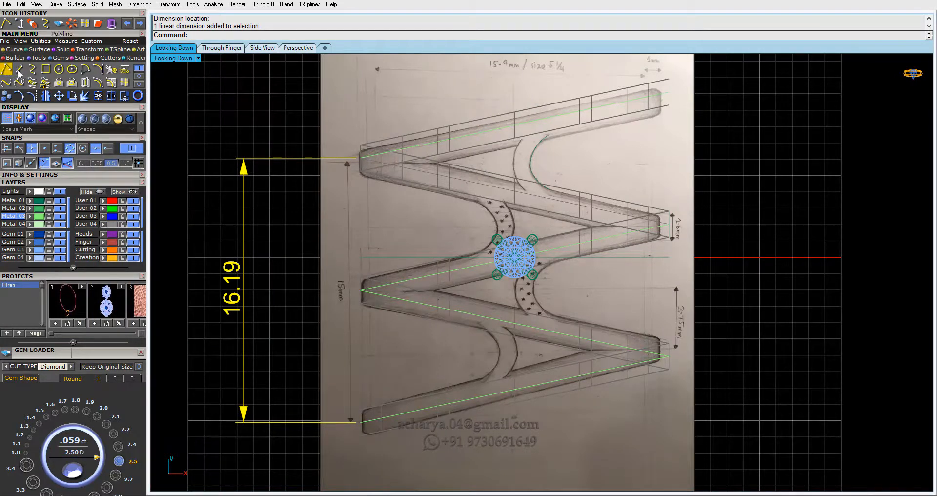
left_click(18, 69)
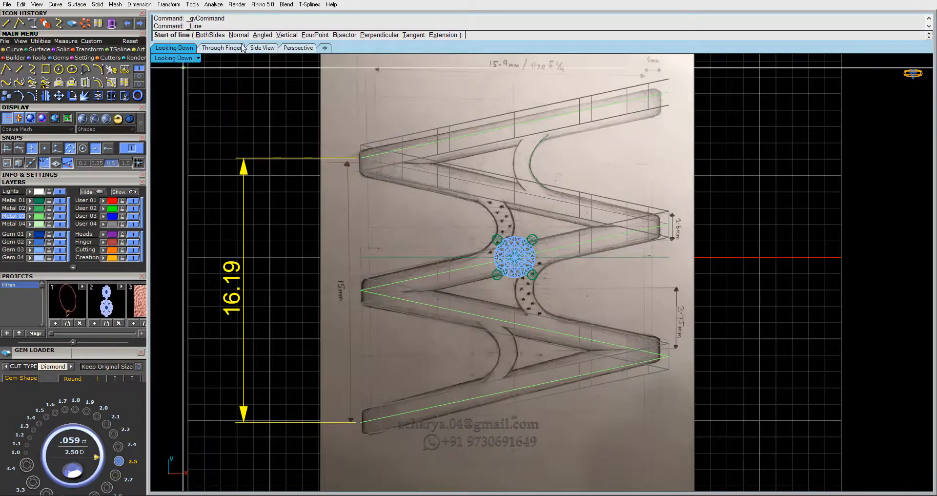
left_click(209, 35)
type("0")
key("Return")
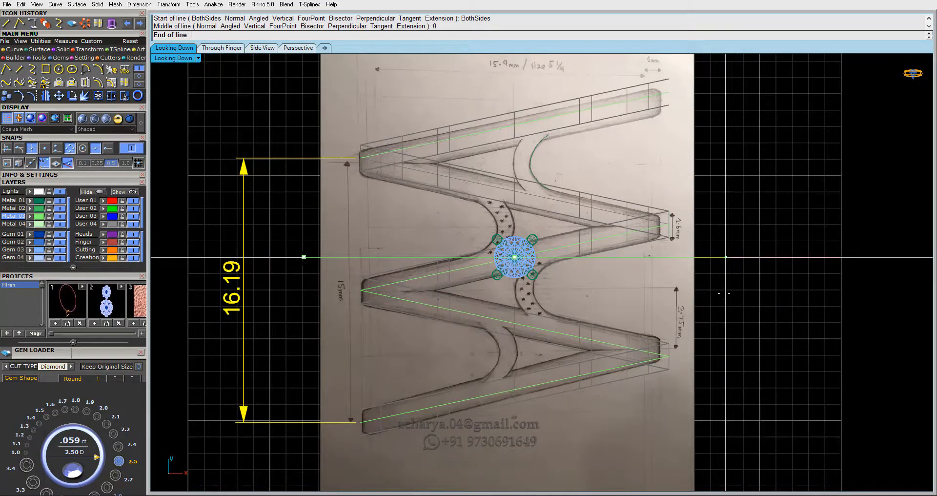
scroll(709, 268, "up", 5)
scroll(683, 253, "up", 3)
left_click(669, 232)
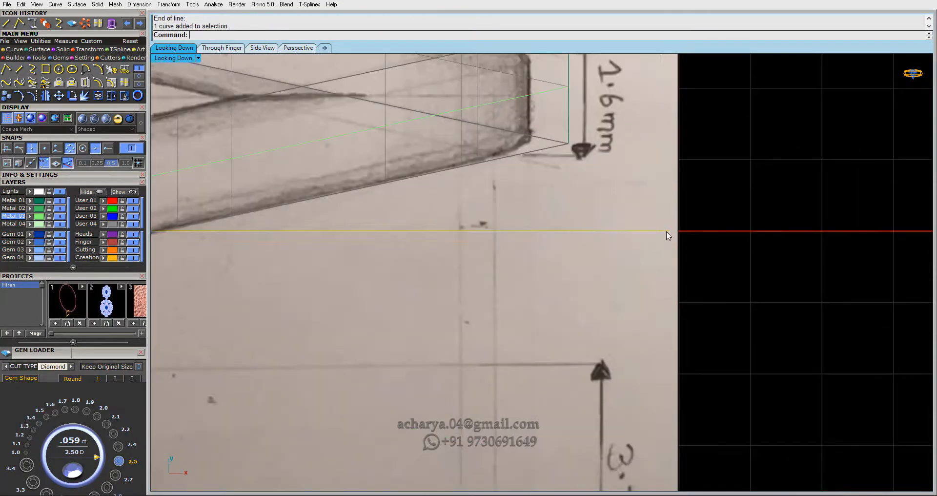
Offset the centred horizontal line 3.75 mm toward the lower bands, using flat end caps
left_click(86, 82)
scroll(528, 141, "down", 3)
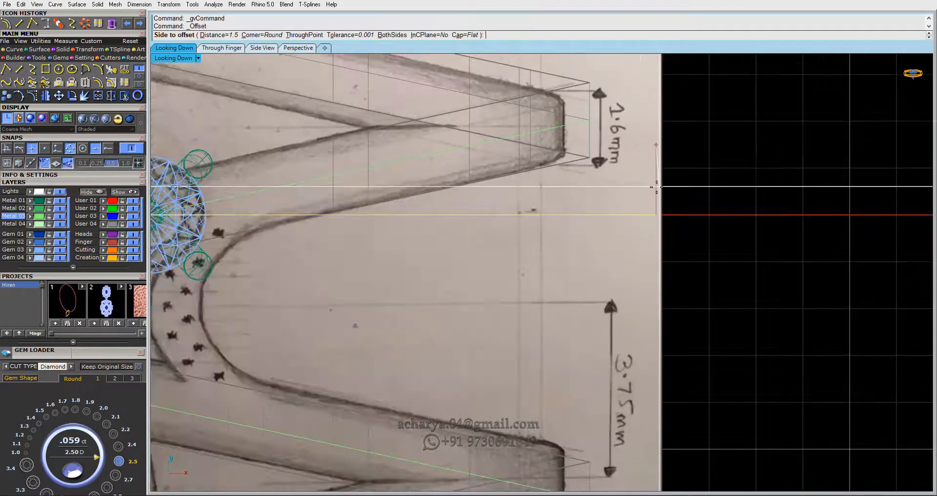
type("3.75")
key("Return")
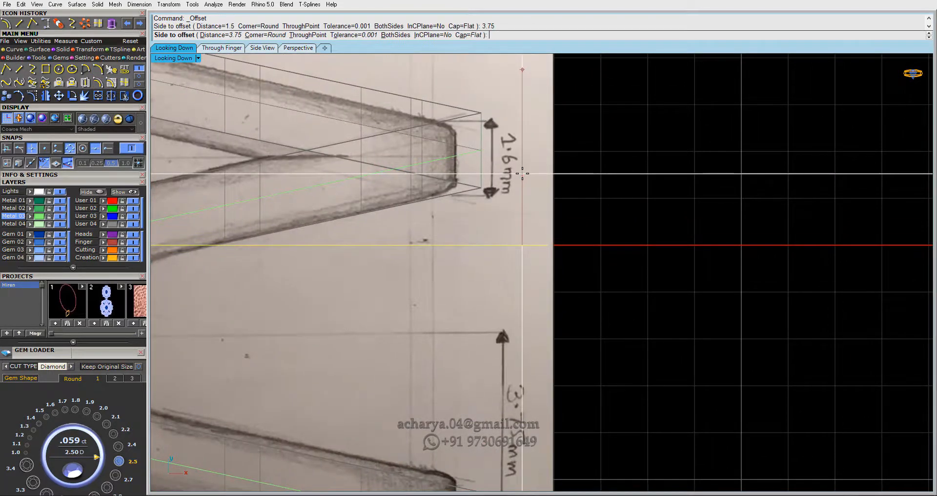
scroll(522, 205, "down", 4)
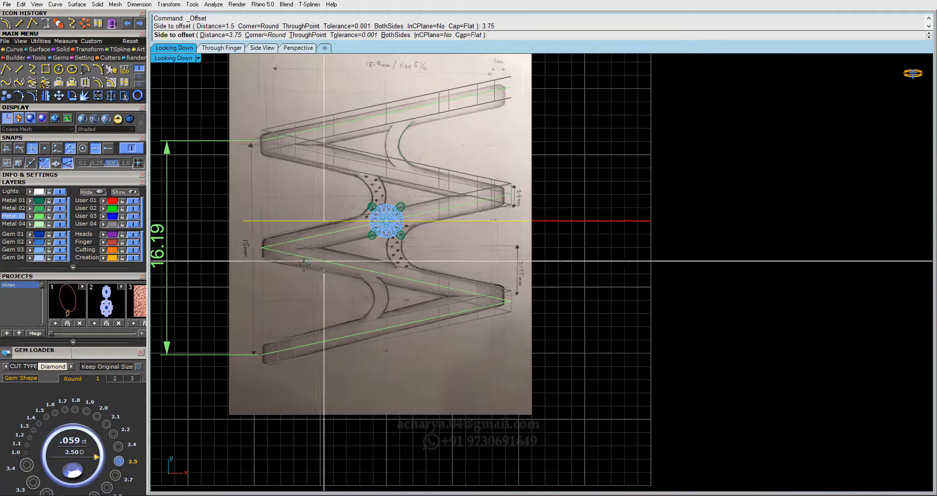
scroll(262, 259, "up", 2)
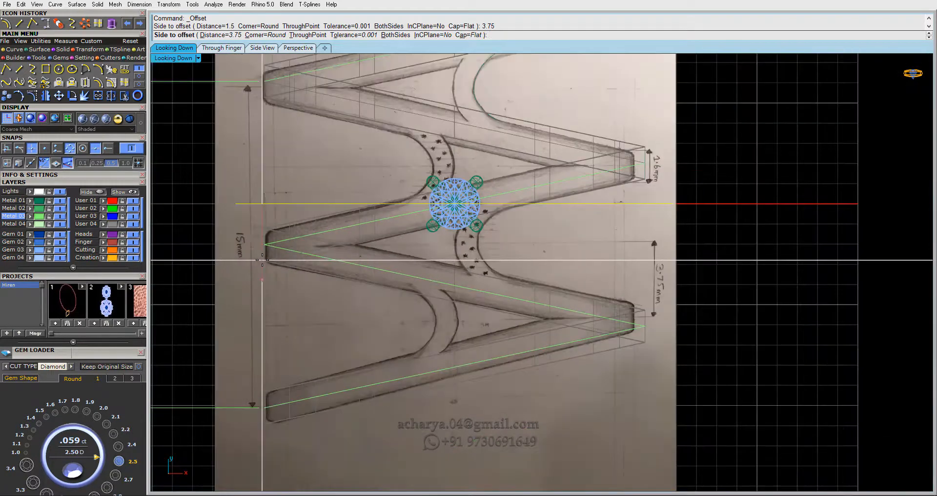
scroll(262, 259, "down", 2)
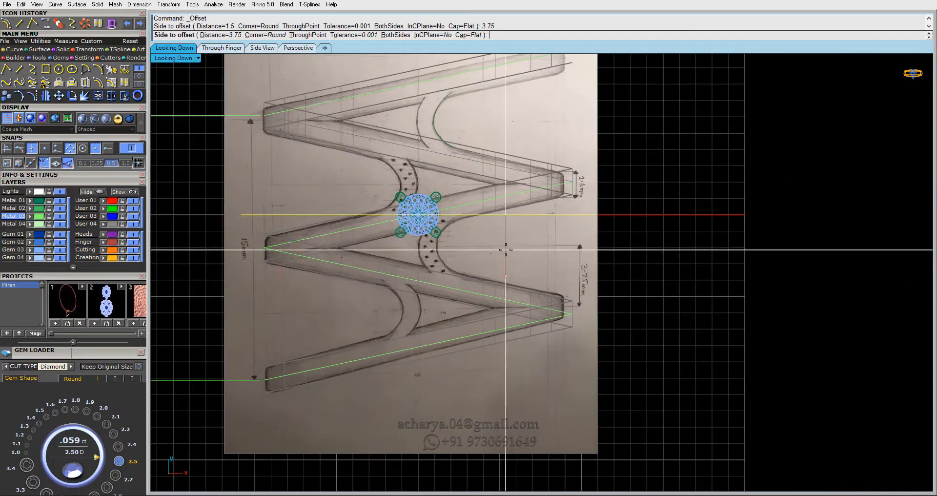
left_click(527, 254)
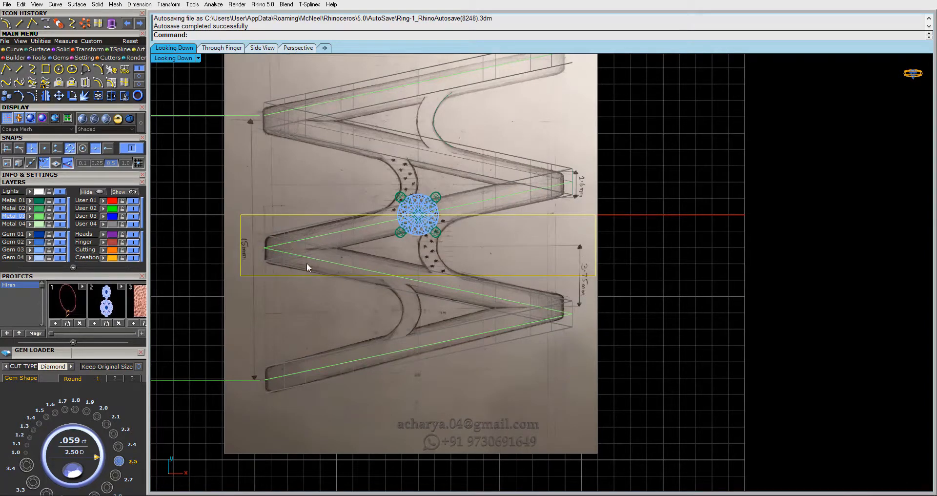
Try moving the offset rectangle by its upper corner onto the centre-curve corner at the middle bend, and undo the move
scroll(445, 275, "down", 1)
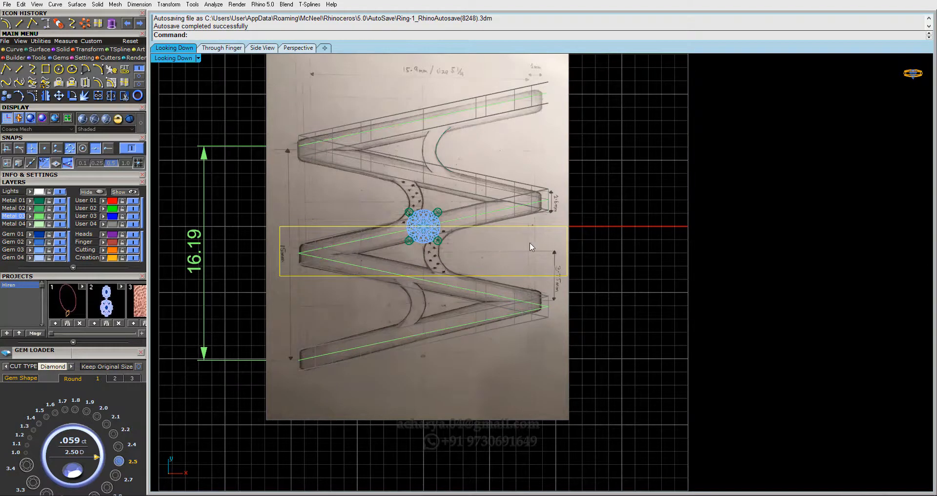
scroll(305, 251, "up", 2)
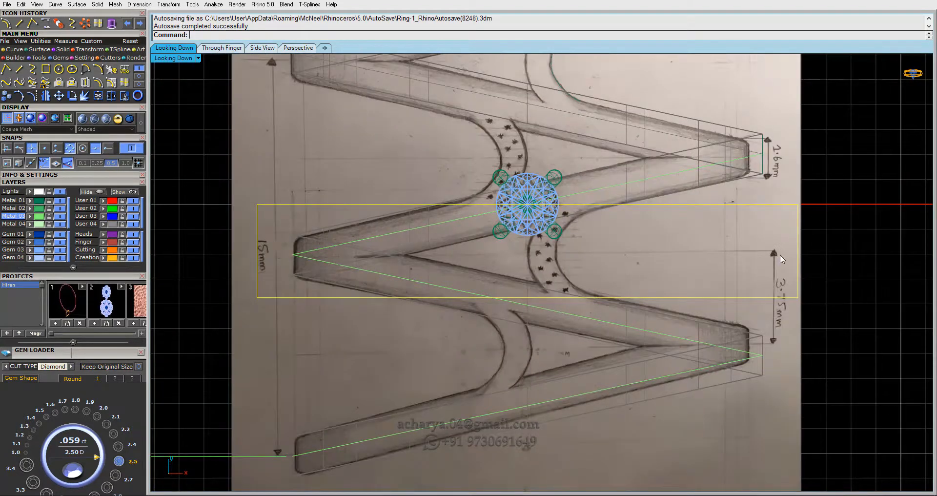
scroll(615, 293, "down", 1)
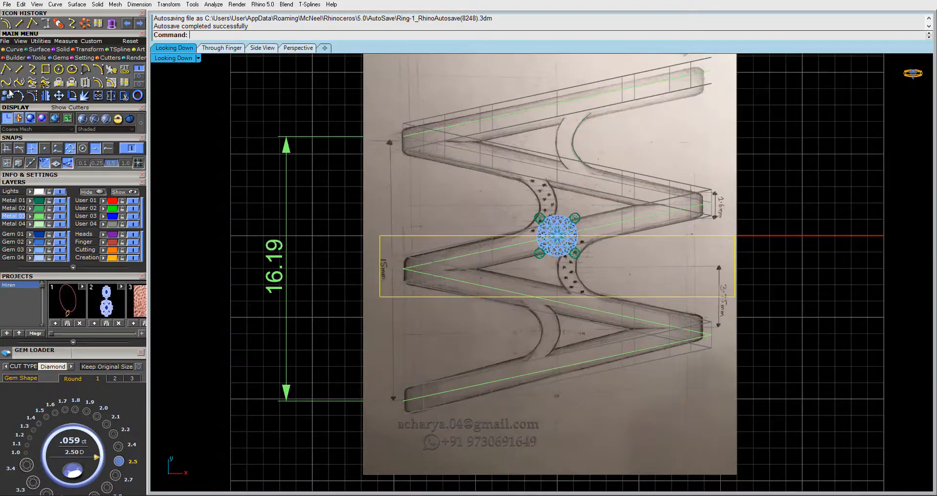
left_click(59, 96)
scroll(385, 234, "up", 2)
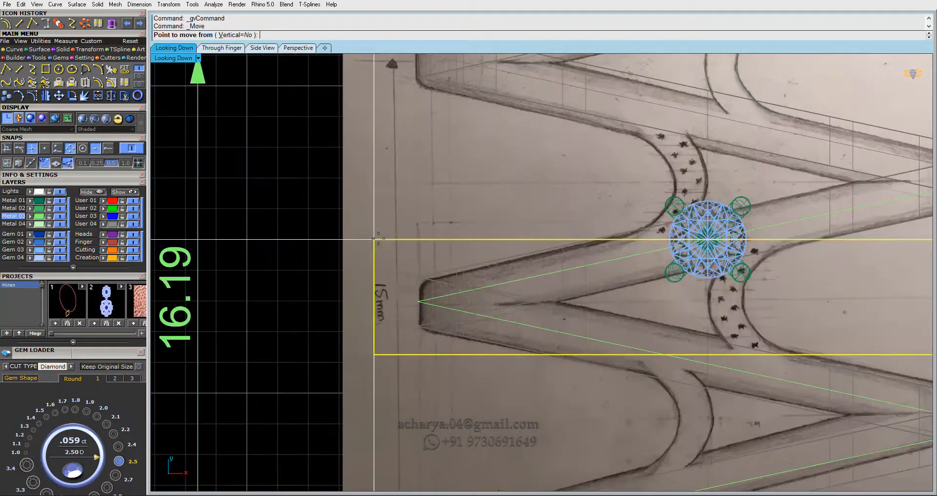
left_click(375, 238)
left_click(419, 302)
scroll(394, 256, "down", 2)
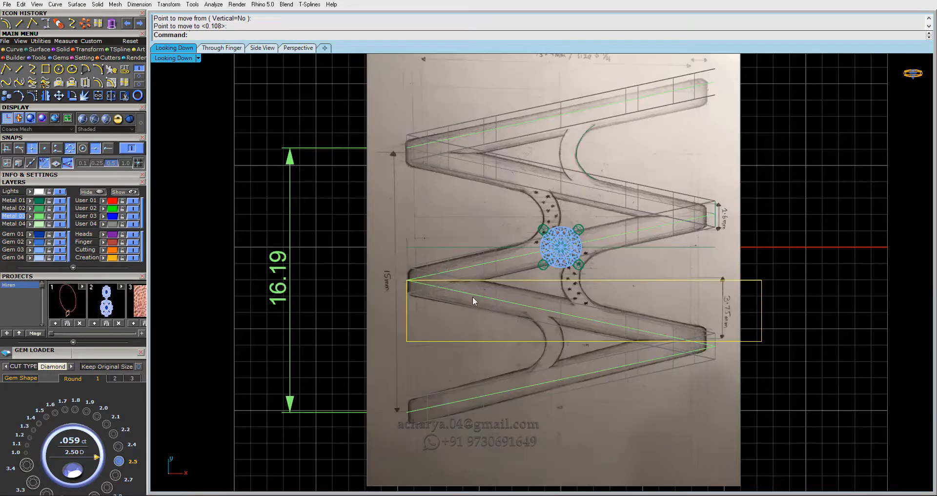
key("ctrl+z")
right_click_drag(785, 276, 737, 280)
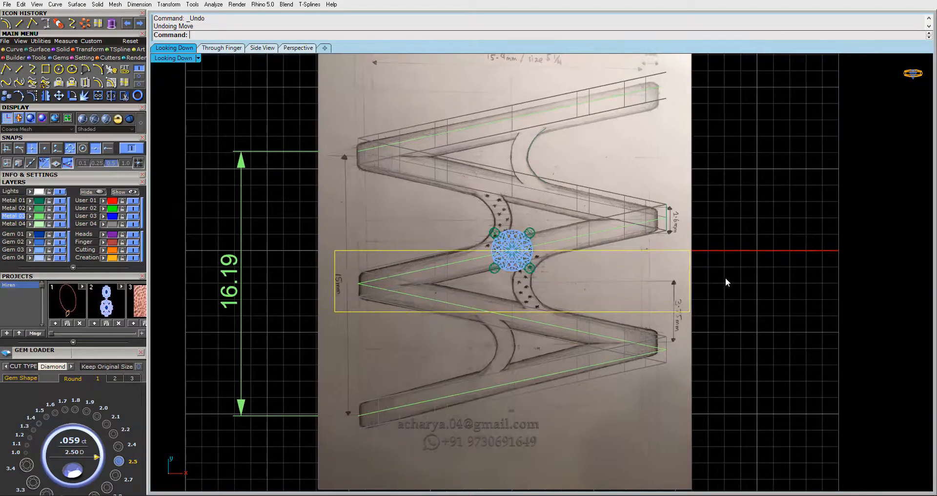
left_click(642, 182)
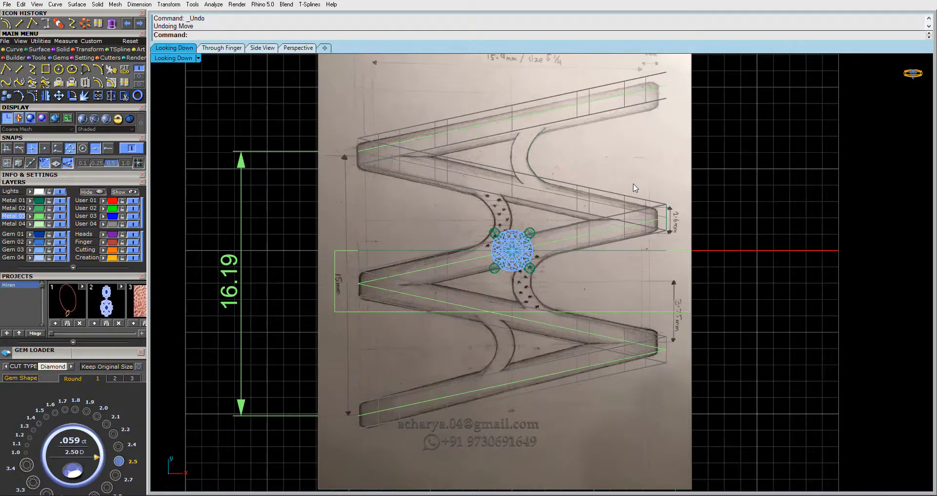
left_click(374, 310)
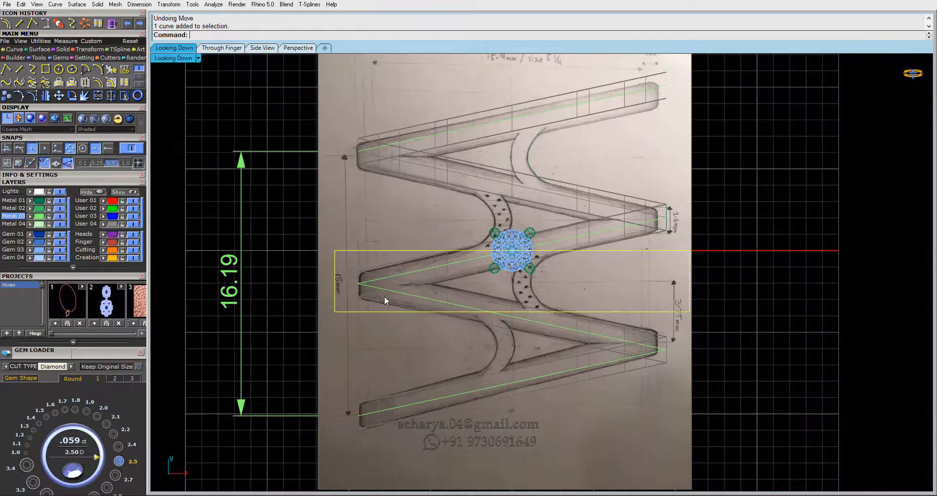
right_click_drag(385, 295, 361, 314)
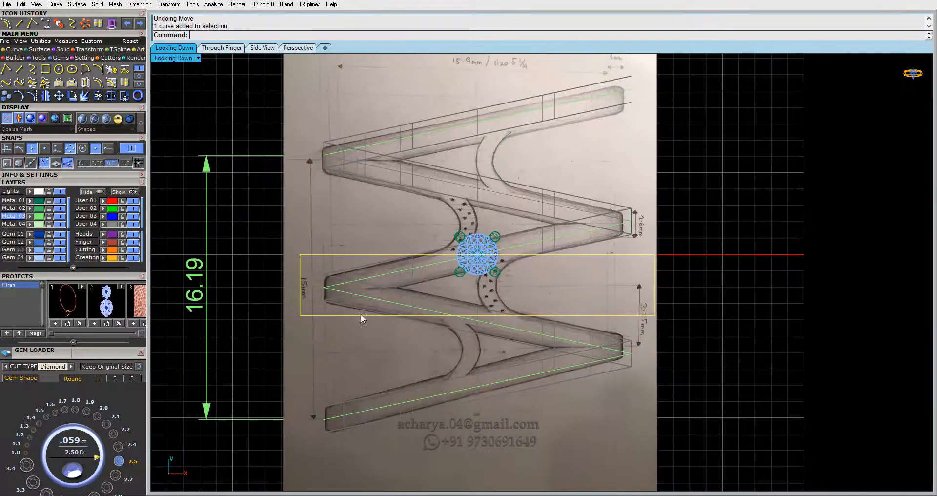
left_click(539, 286)
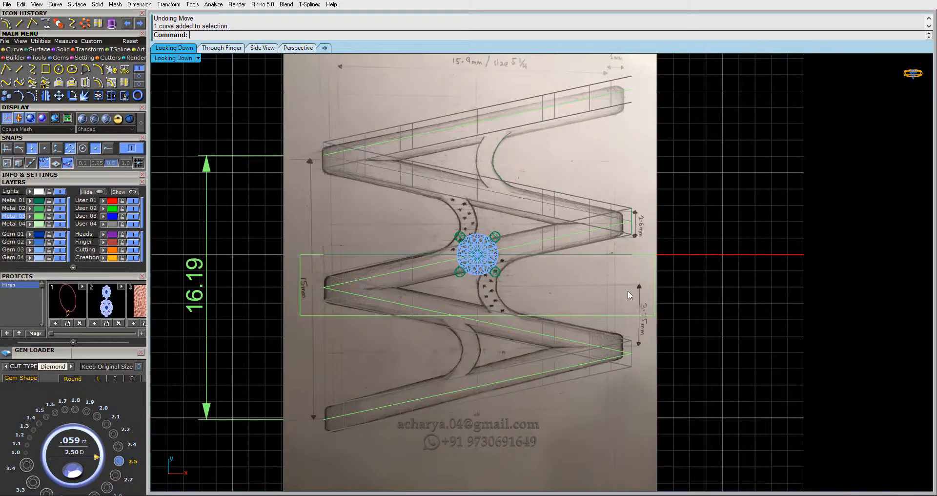
Mirror a copy of the 3.75 mm offset rectangle downward about its lower horizontal edge
left_click(625, 316)
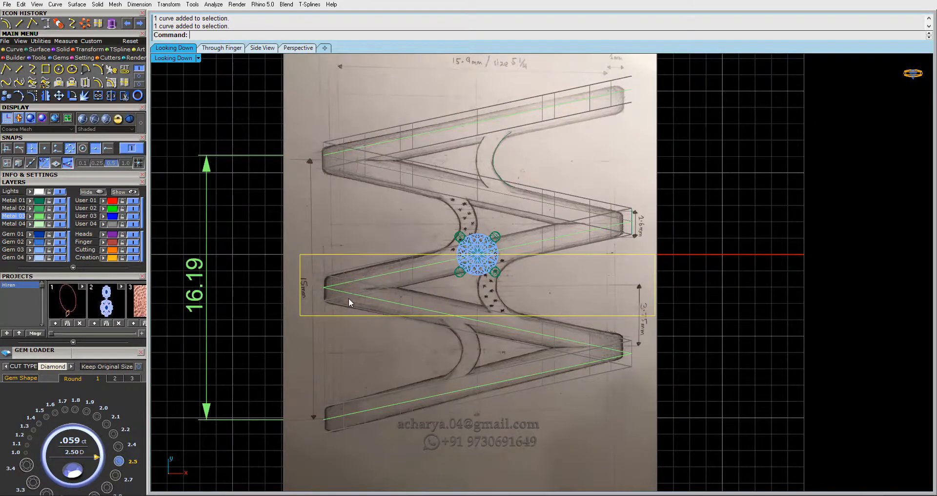
scroll(349, 298, "up", 2)
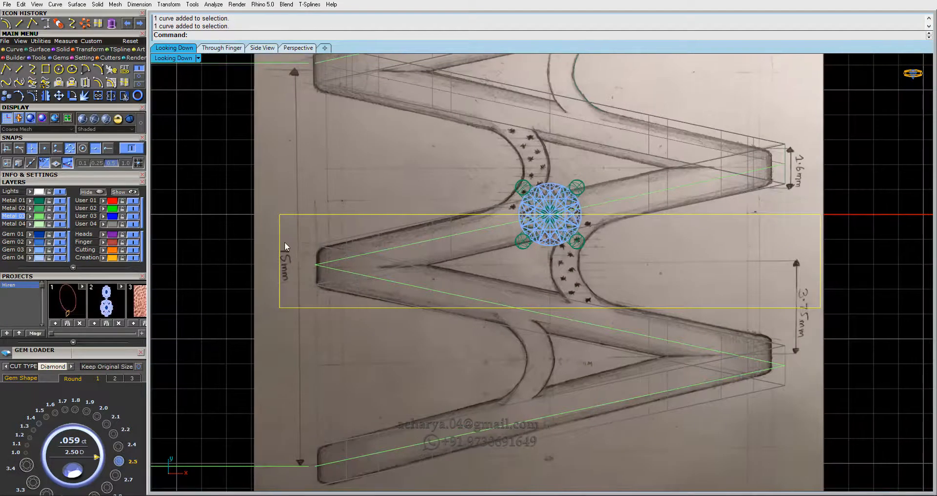
scroll(446, 275, "down", 2)
left_click(46, 96)
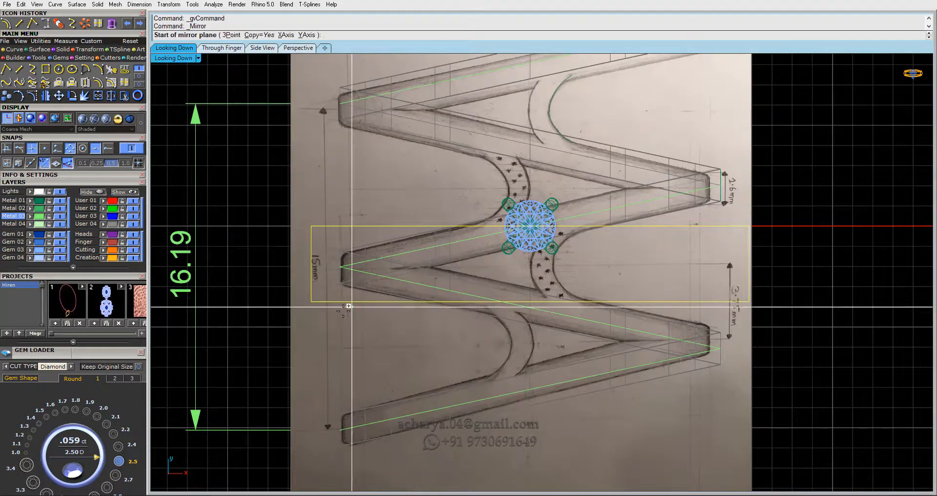
left_click(311, 301)
left_click(323, 301)
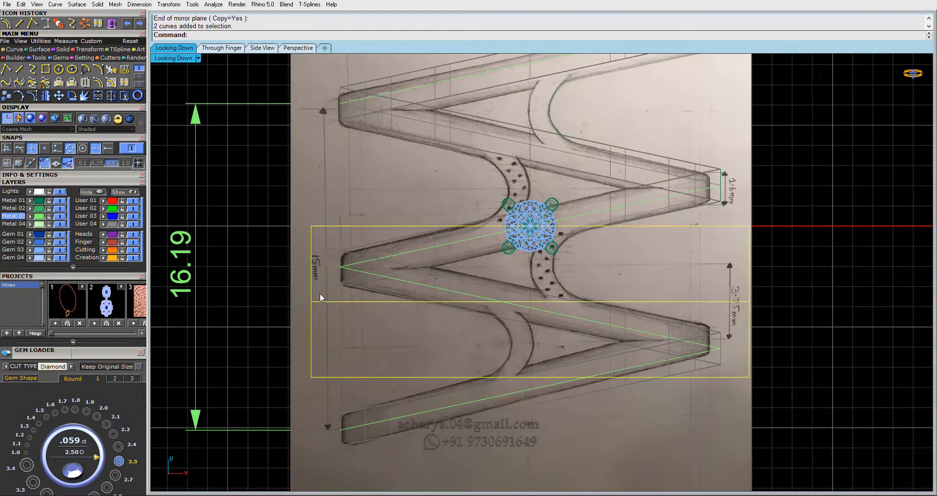
Draw a horizontal polyline from the midpoint of the upper rectangle's short side, across the sketch and past its opposite edge
scroll(320, 293, "down", 1)
scroll(320, 293, "down", 1)
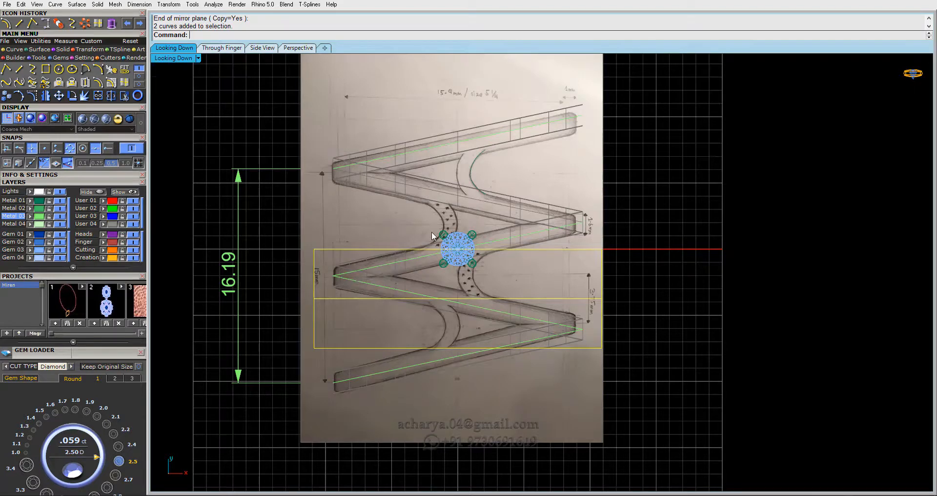
scroll(432, 234, "up", 2)
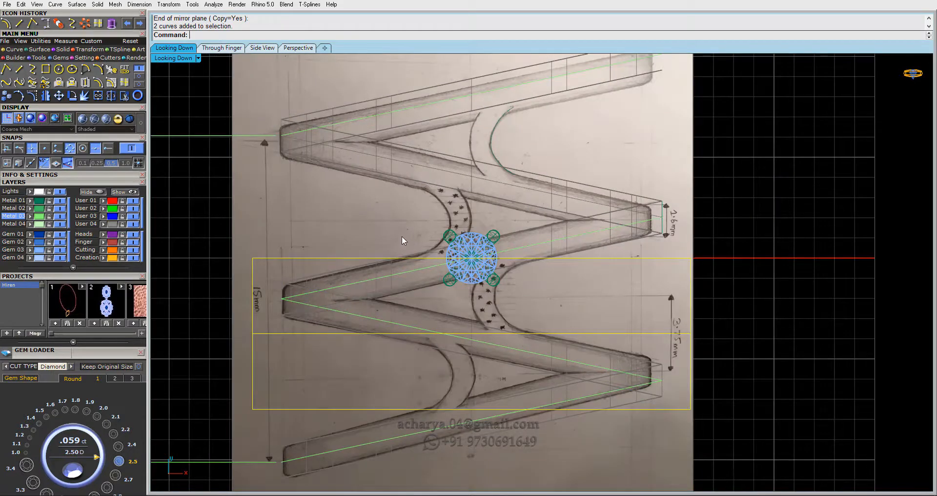
left_click(7, 69)
left_click(254, 296)
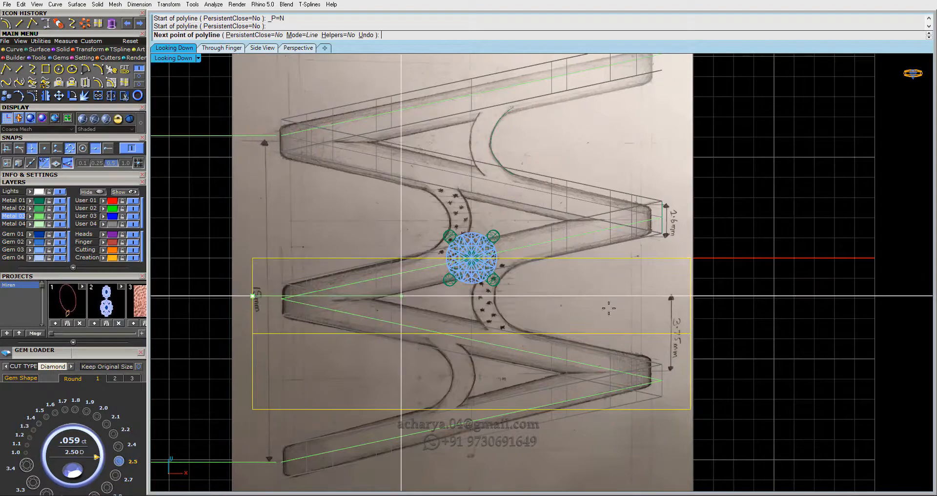
left_click(789, 325)
key("Return")
Select the centre curve of the band passing under the diamond and switch to the four-viewport layout
scroll(283, 299, "up", 10)
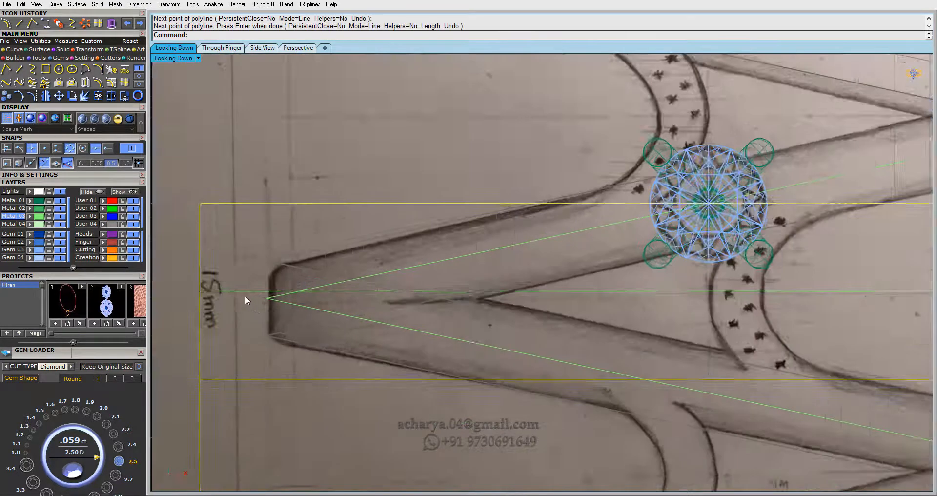
left_click(291, 302)
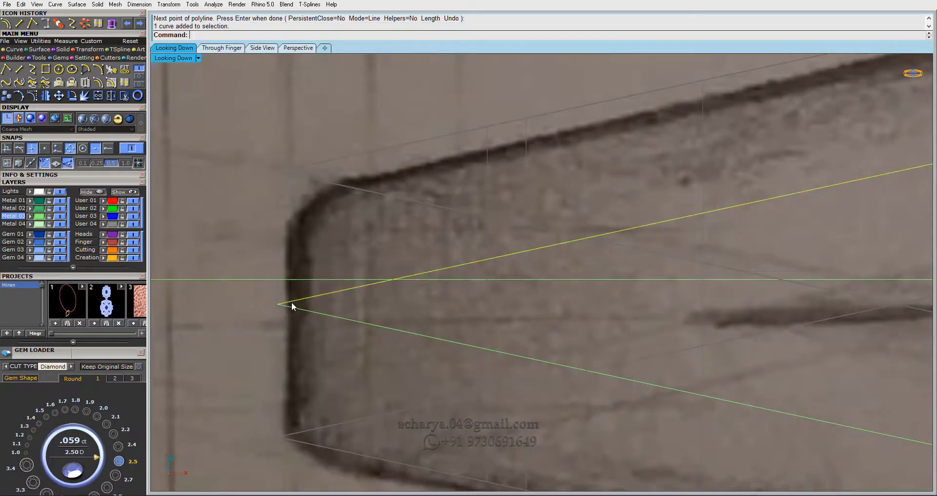
scroll(293, 296, "down", 6)
scroll(293, 292, "down", 1)
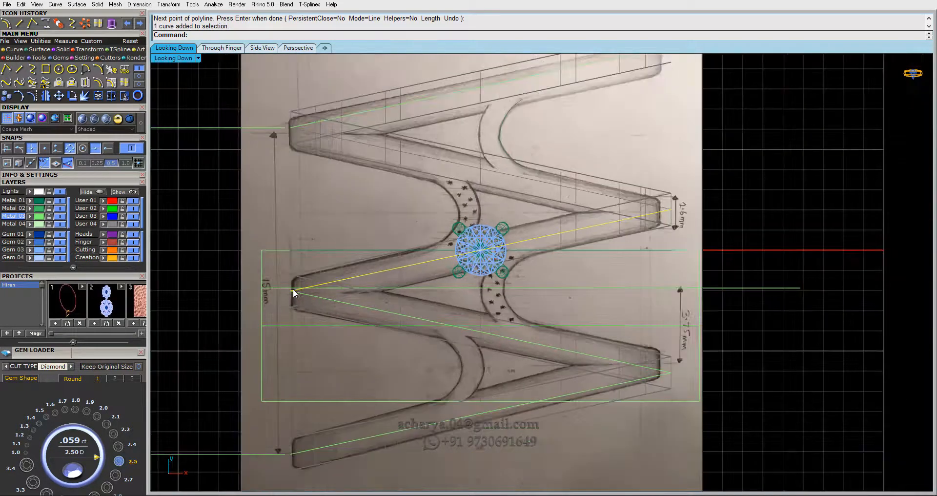
key("Escape")
left_click(596, 227)
double_click(183, 58)
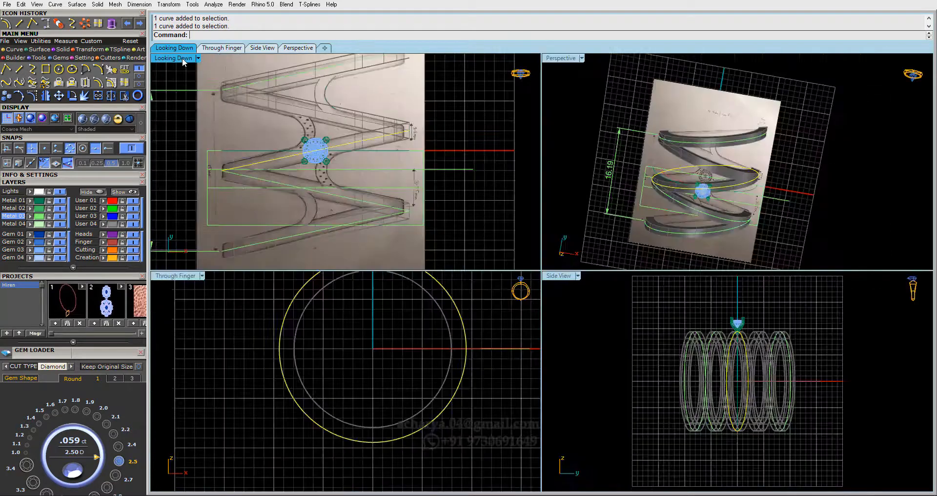
Examine the ring curves in the through-finger and top views against the left tips of the sketched zigzag band
left_click(288, 312)
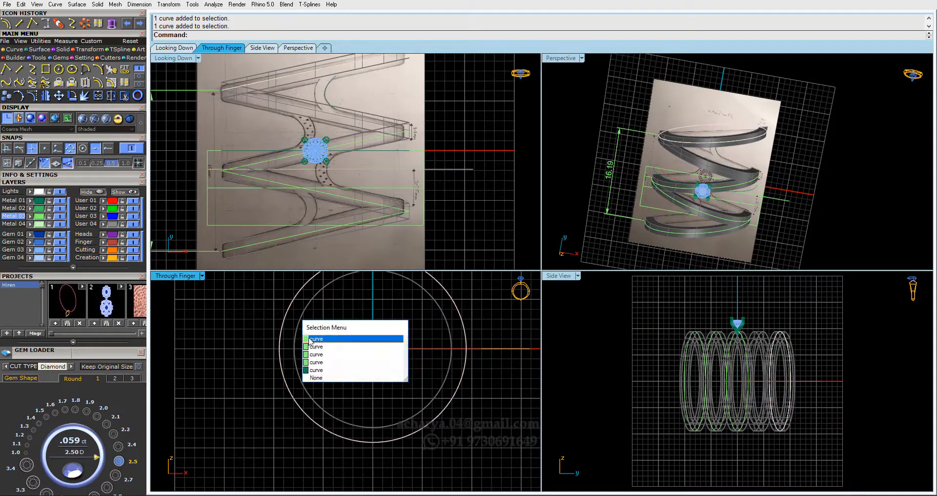
right_click(275, 335)
scroll(274, 321, "up", 4)
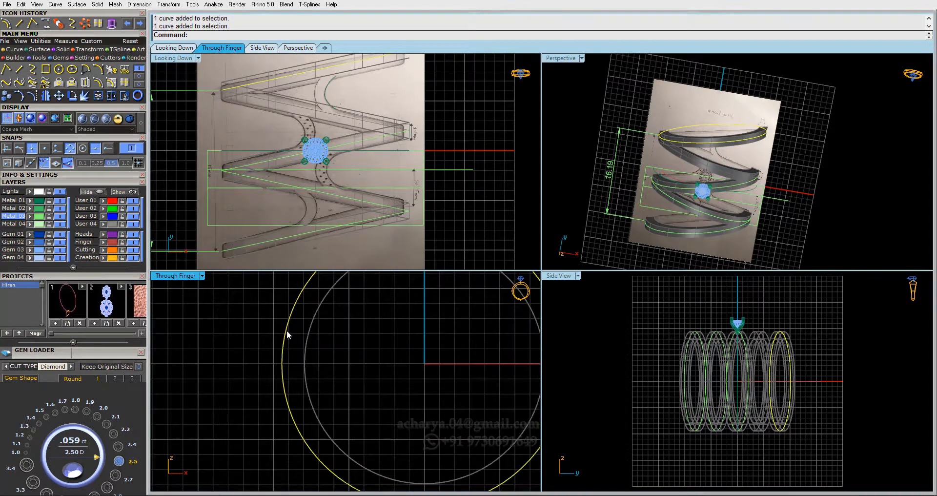
scroll(216, 175, "up", 4)
scroll(229, 165, "down", 1)
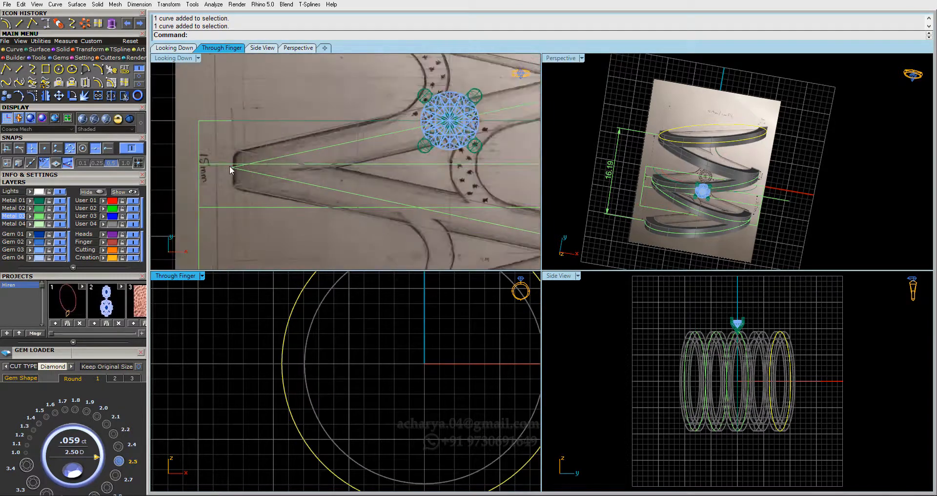
scroll(236, 167, "down", 2)
scroll(238, 166, "up", 5)
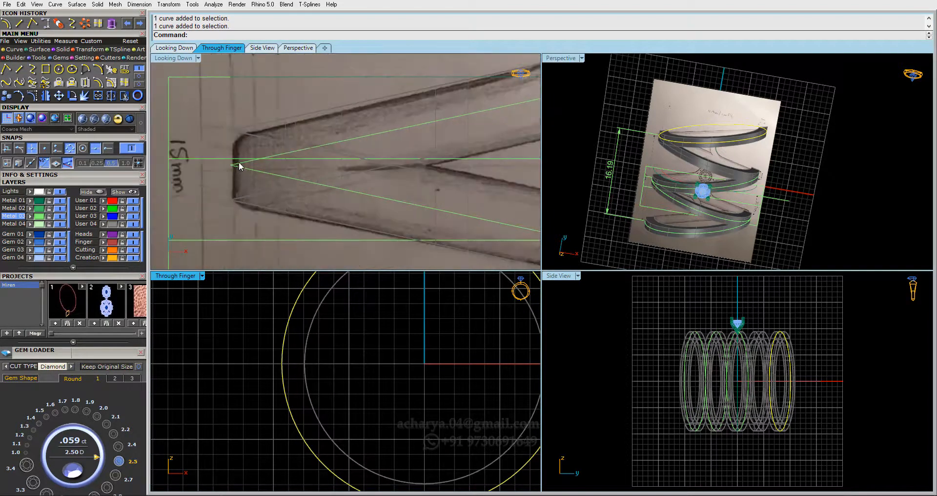
scroll(237, 167, "down", 1)
scroll(231, 165, "down", 3)
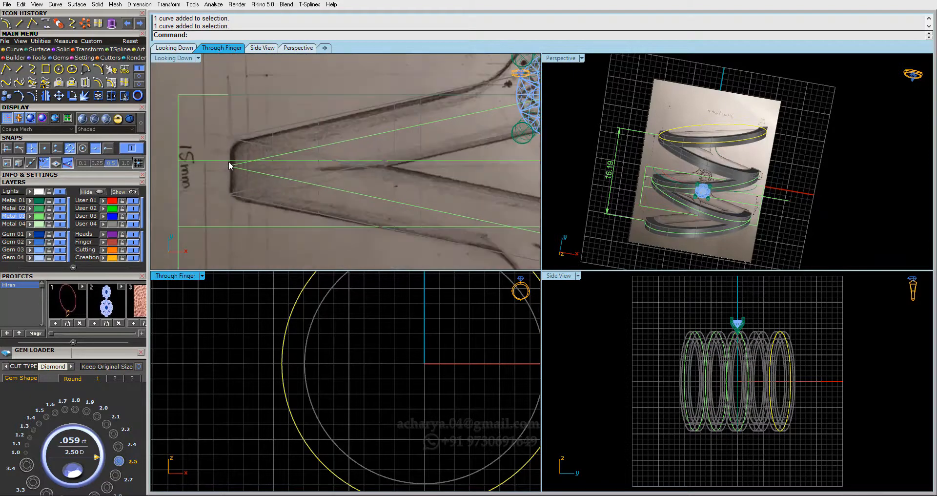
left_click(229, 174)
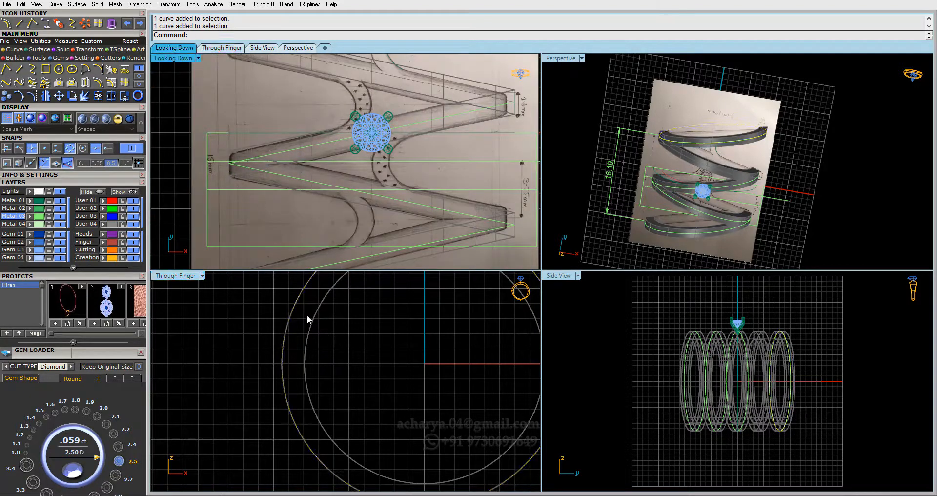
left_click(320, 330)
left_click_drag(327, 335, 352, 347)
scroll(276, 163, "down", 4)
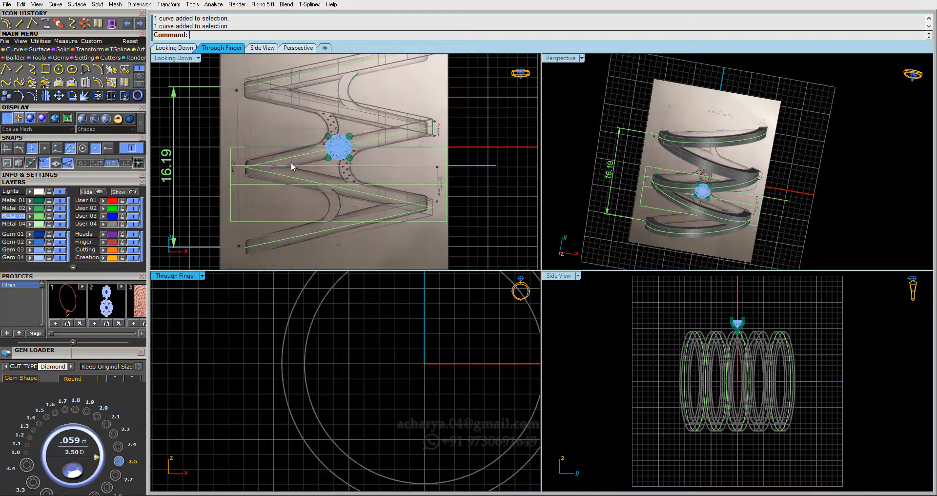
right_click_drag(400, 135, 362, 176)
Delete the slanted ring curves, keeping the two upright base circles out of the selection
double_click(556, 58)
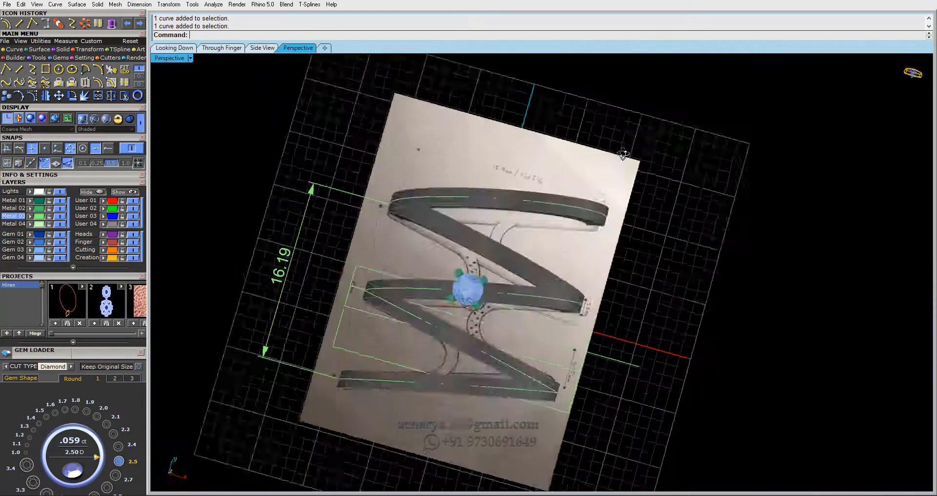
right_click_drag(561, 98, 588, 171)
left_click_drag(583, 166, 535, 233)
right_click_drag(535, 233, 384, 226)
scroll(384, 225, "up", 6)
left_click(417, 351, "ctrl")
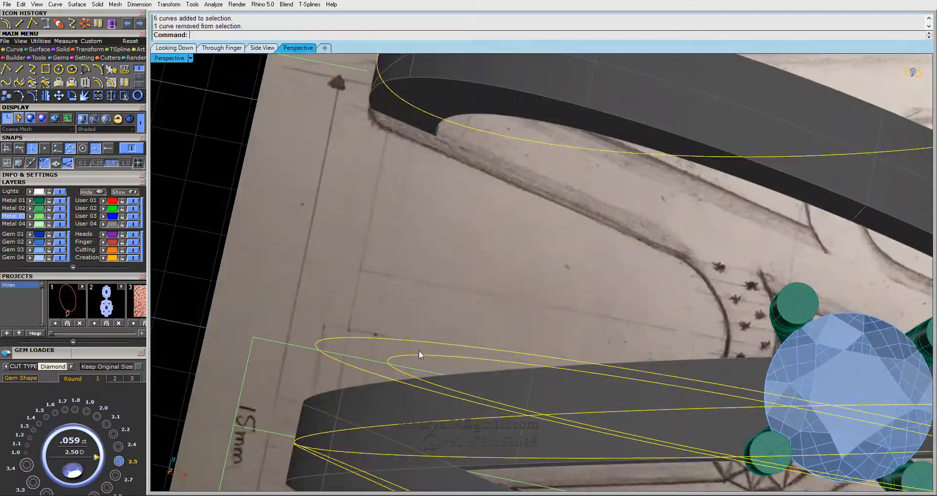
left_click(420, 338, "ctrl")
scroll(320, 286, "down", 5)
scroll(406, 241, "up", 5)
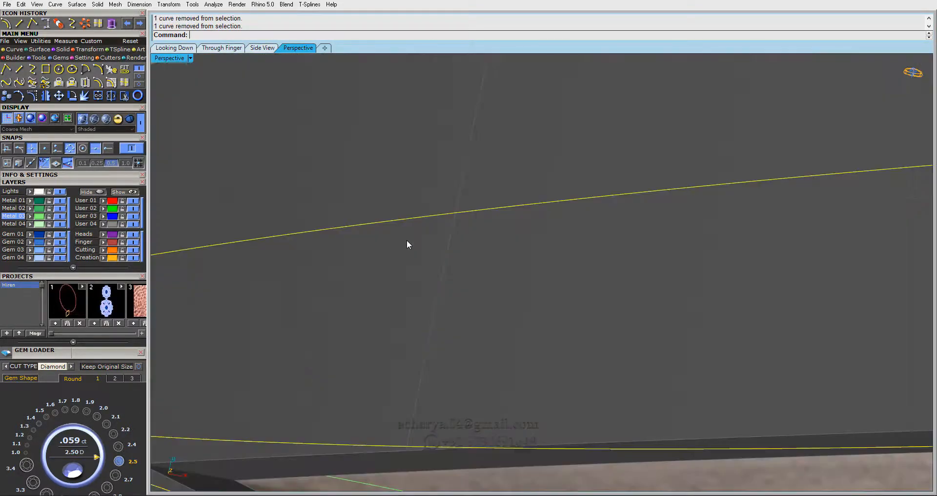
scroll(407, 247, "down", 8)
mouse_move(439, 339)
right_mouse_down()
mouse_move(450, 205)
mouse_move(311, 188)
mouse_move(375, 205)
mouse_move(443, 206)
mouse_move(429, 208)
mouse_move(483, 281)
mouse_move(471, 324)
mouse_move(460, 216)
right_mouse_up()
key("Delete")
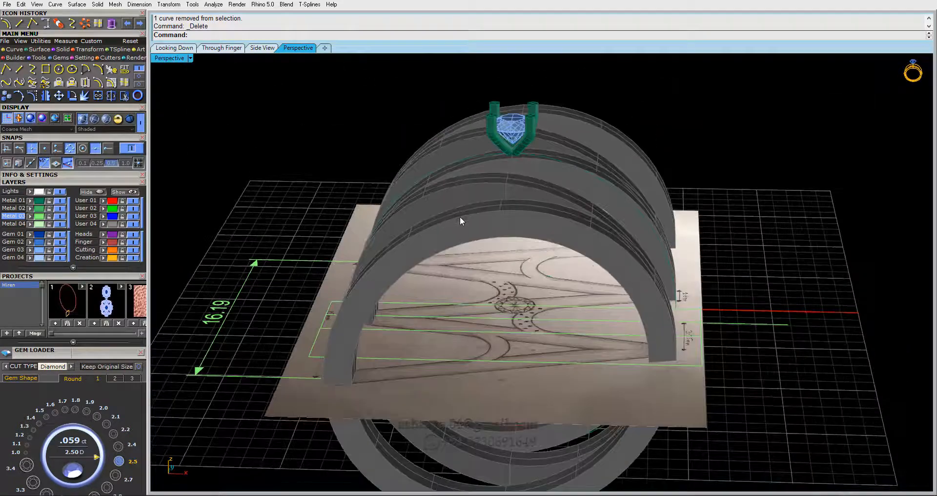
Unlock all locked ring bands in the model
type("Unlock")
right_click_drag(519, 204, 519, 194)
key("Return")
left_click_drag(524, 203, 508, 161)
right_click_drag(506, 174, 446, 204)
right_click(519, 224)
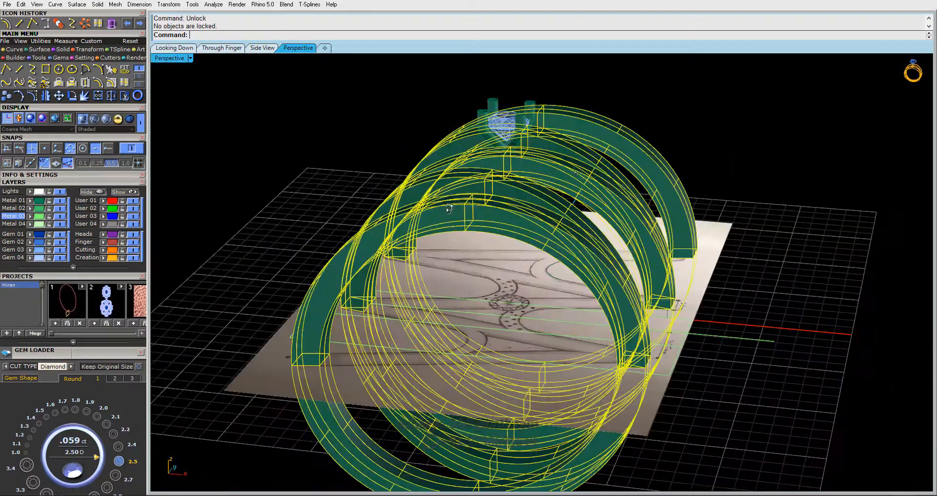
Delete all the slanted ring band solids standing over the sketch
left_click(637, 115)
left_click(626, 138)
key("Delete")
right_click_drag(610, 156, 606, 211)
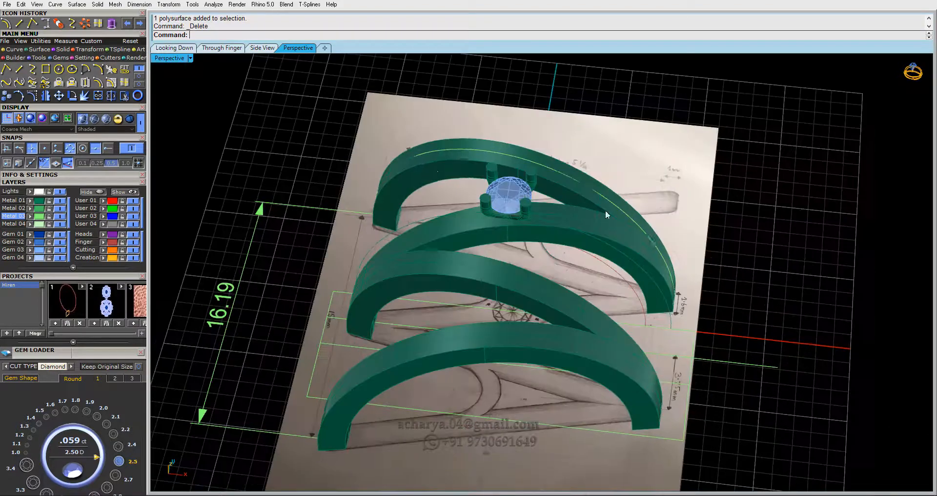
scroll(444, 187, "up", 7)
scroll(445, 181, "down", 7)
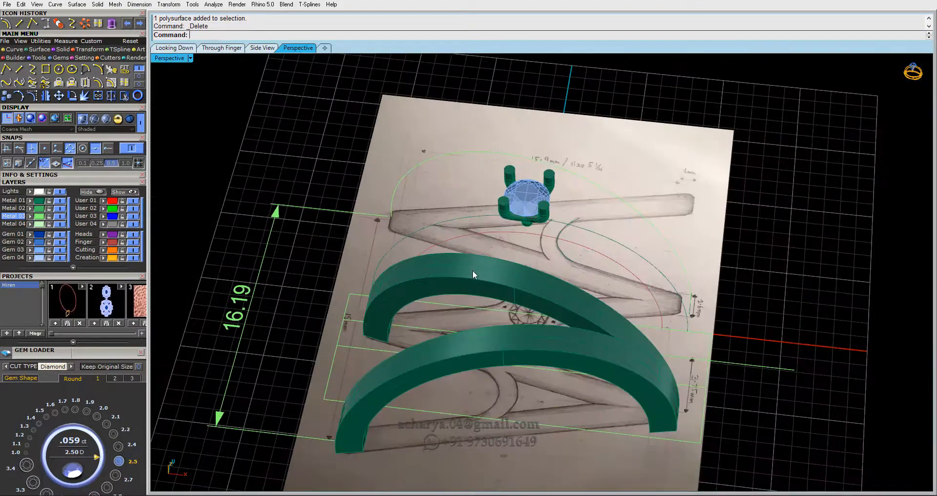
left_click(473, 273)
key("Delete")
left_click(482, 350)
key("Delete")
Delete the leftover slanted curve, keeping the two concentric ring circles, the gem and its prongs
right_click_drag(482, 350, 479, 229)
right_click_drag(470, 160, 478, 124)
left_click(478, 125)
key("Delete")
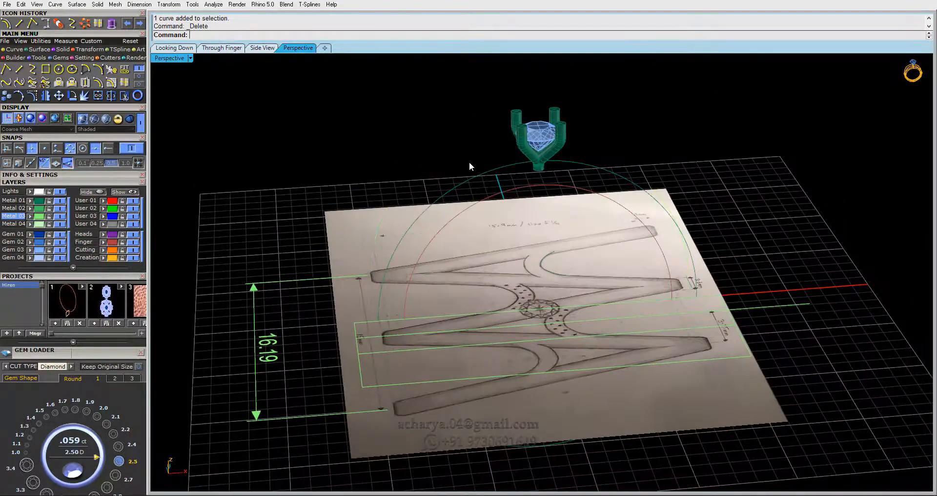
Extrude the two concentric ring circles into a solid band, 0.8 mm to both sides
left_click(499, 185)
left_click(492, 174)
double_click(154, 59)
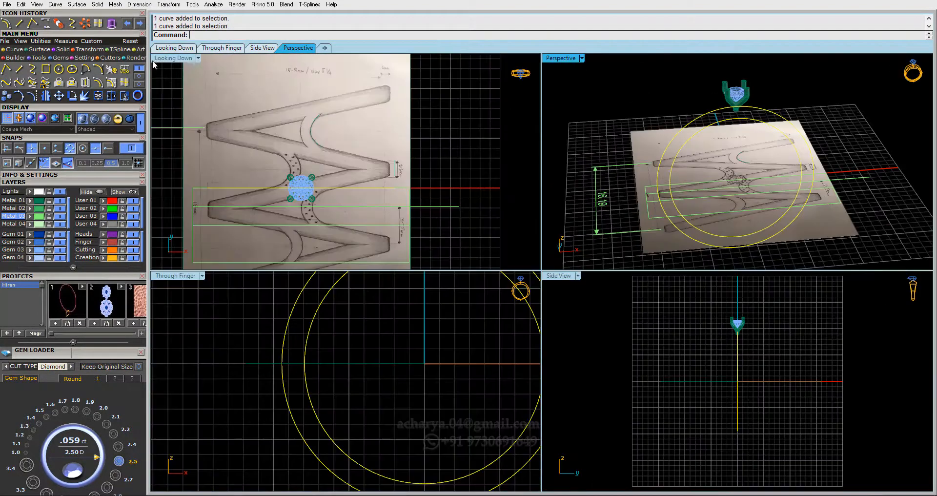
left_click(112, 23)
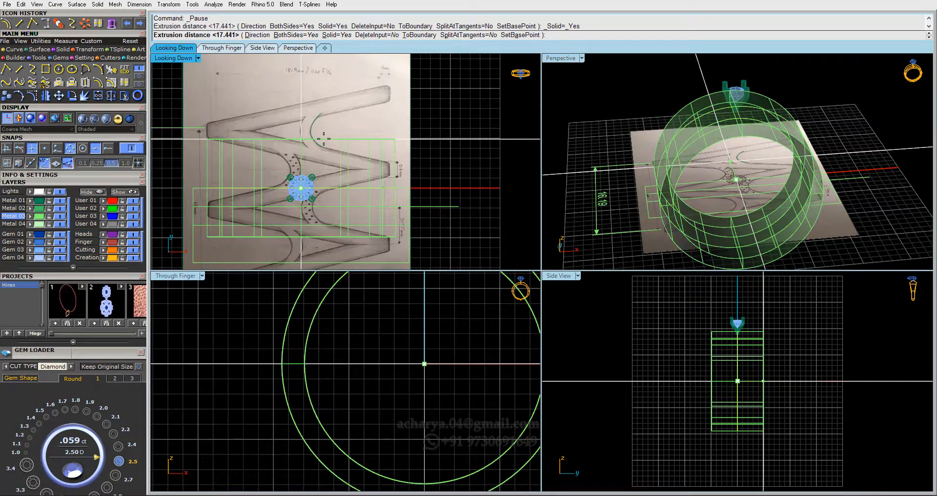
scroll(323, 138, "up", 3)
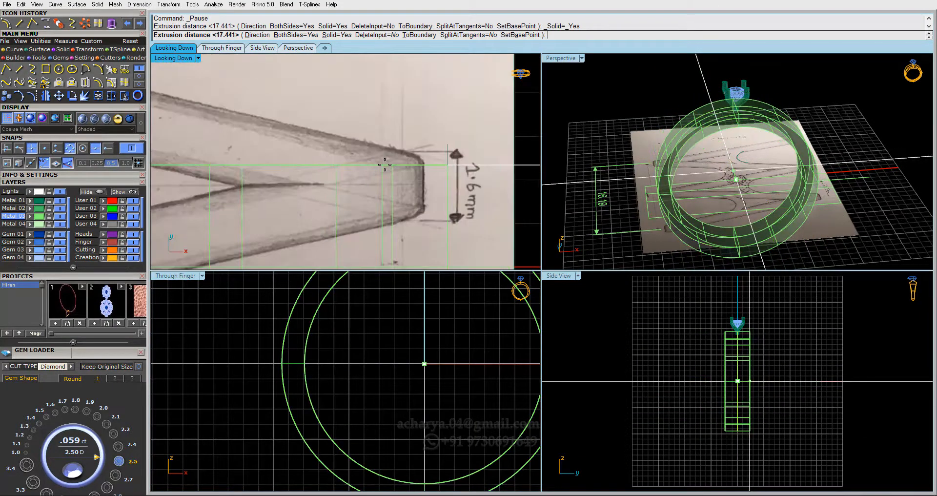
scroll(319, 137, "down", 1)
scroll(317, 136, "up", 1)
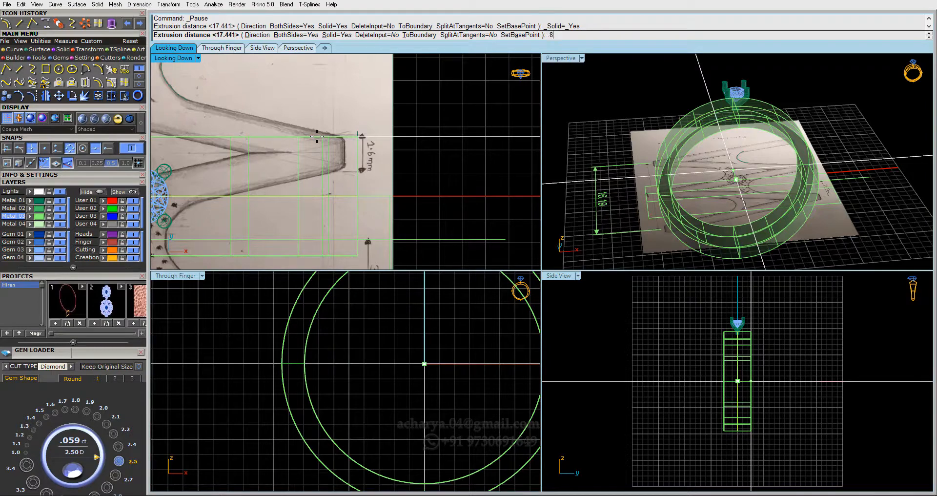
key("Return")
Select the extruded ring band together with the outer circle, leaving the sketch surface out of the selection
left_click(361, 194)
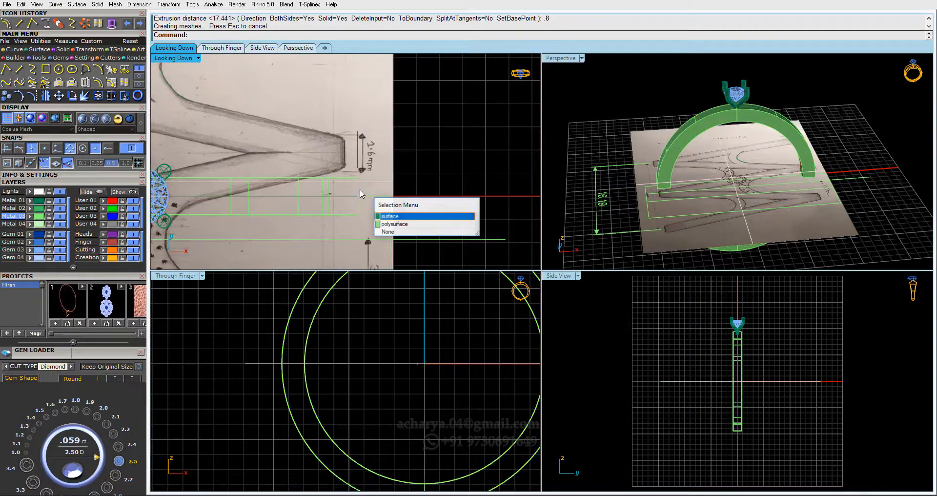
left_click(405, 225)
left_click(448, 157)
scroll(449, 158, "down", 8)
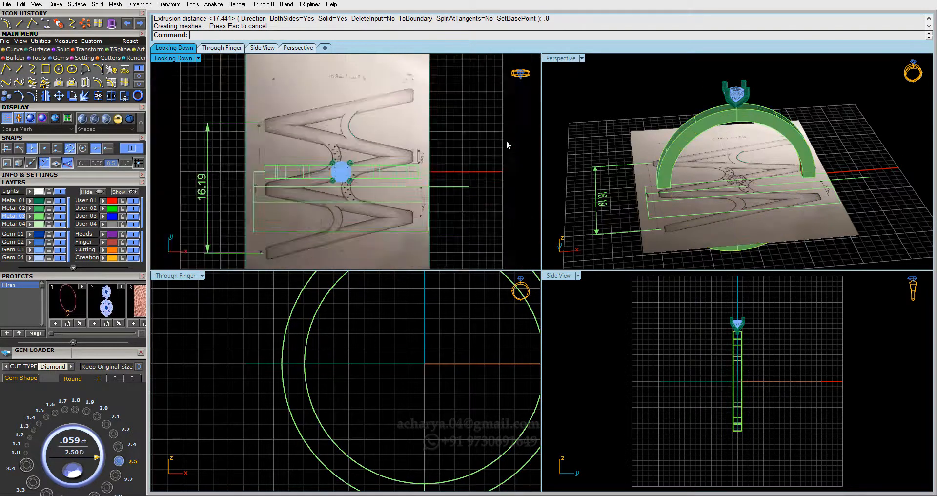
double_click(559, 58)
right_click_drag(560, 65, 636, 177)
scroll(575, 201, "up", 5)
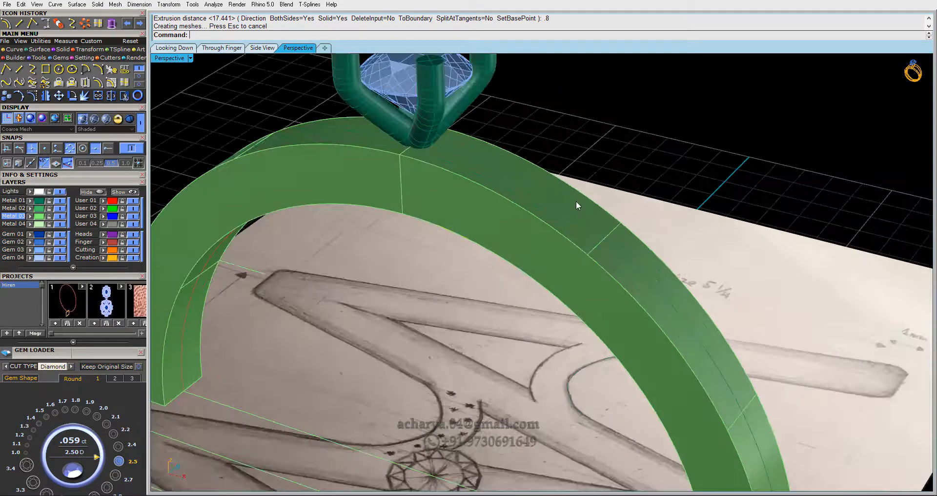
left_click(576, 201)
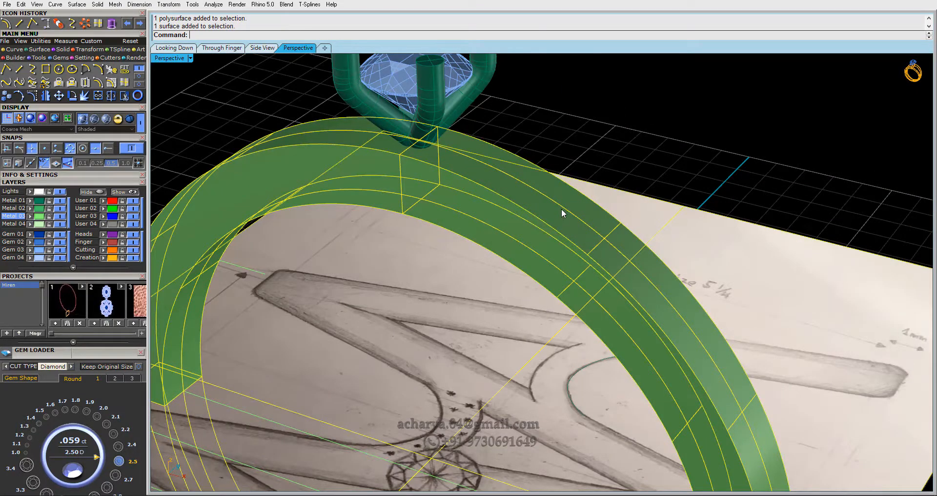
left_click(561, 208, "shift")
scroll(561, 208, "down", 4)
right_click_drag(561, 209, 573, 151)
left_click(573, 151)
left_click(543, 159)
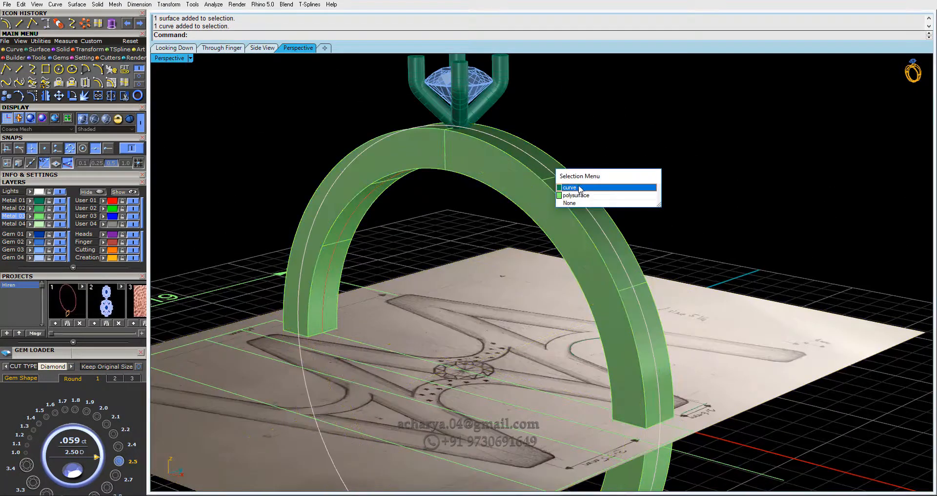
left_click(579, 188)
scroll(543, 143, "up", 3)
left_click(544, 159, "shift")
Try to shear the band and outer circle from origin 0,0,0, lowering the left side to the rectangle's middle line
double_click(162, 59)
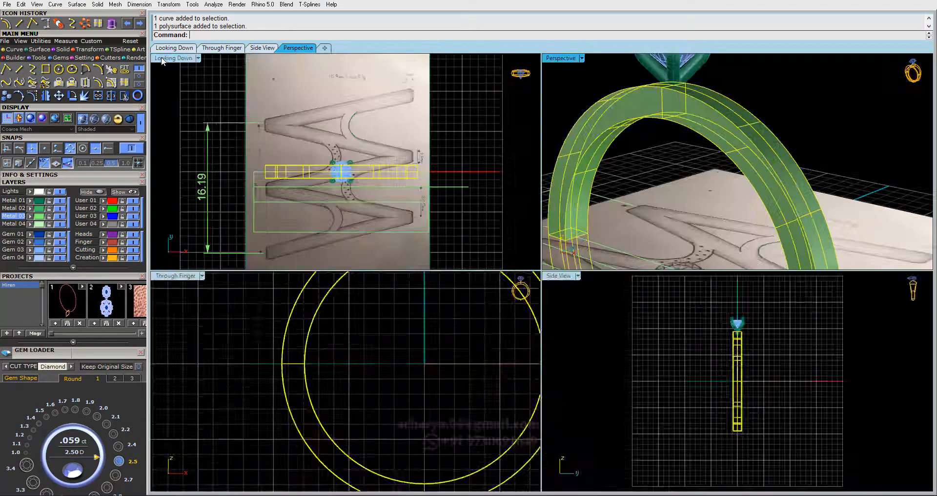
double_click(163, 59)
left_click(87, 49)
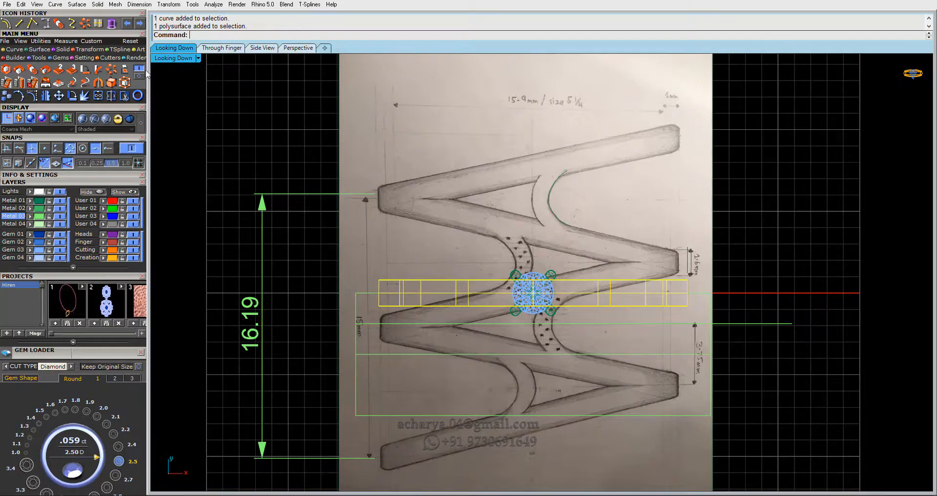
left_click(139, 76)
left_click(32, 83)
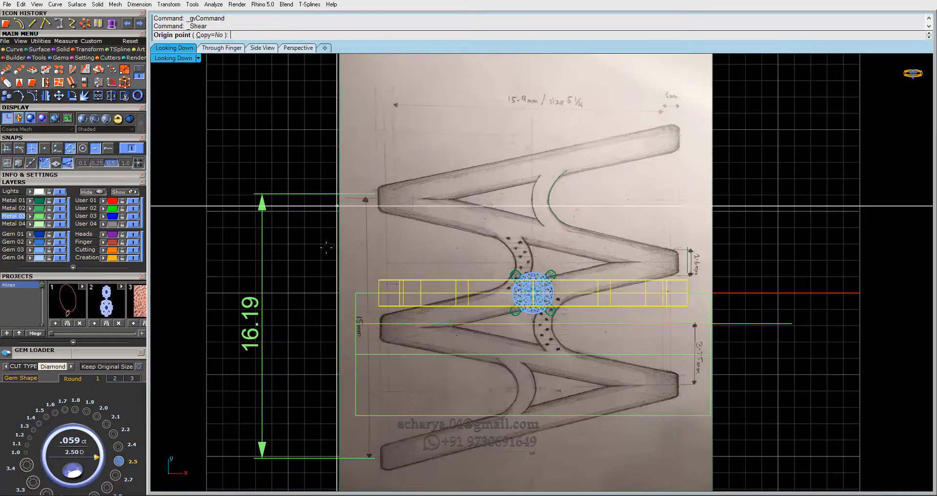
type("0,0,0")
key("Return")
scroll(357, 284, "up", 2)
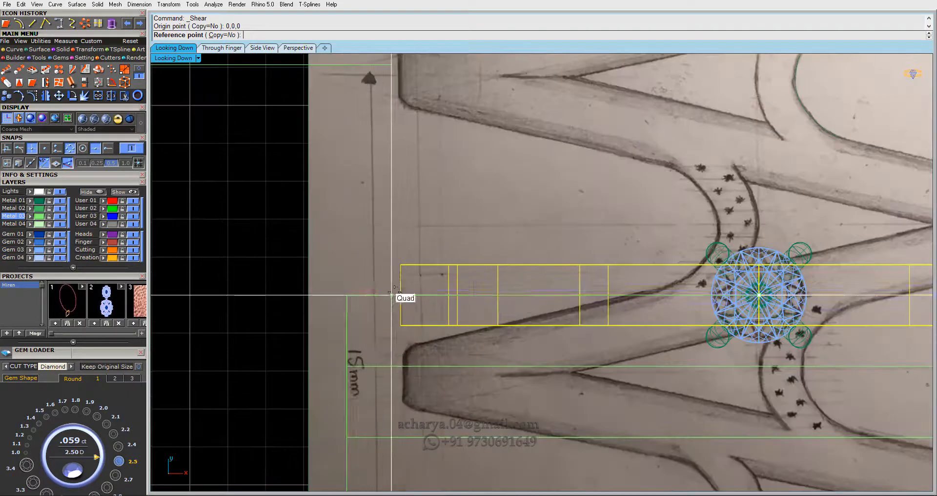
scroll(370, 298, "up", 2)
left_click(400, 295)
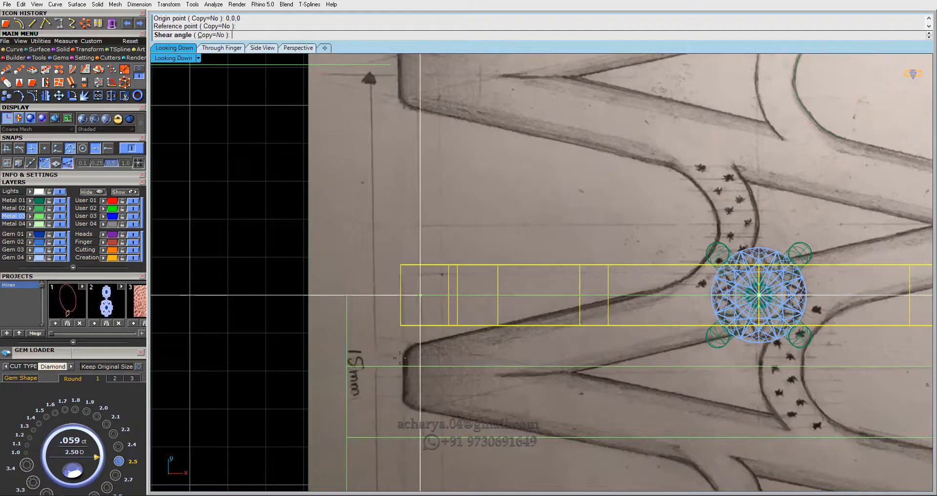
scroll(385, 365, "up", 2)
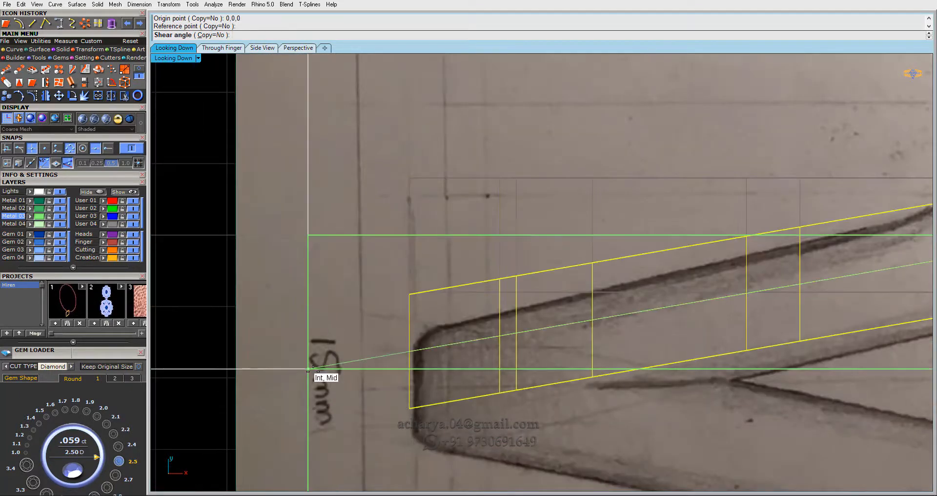
left_click(410, 369)
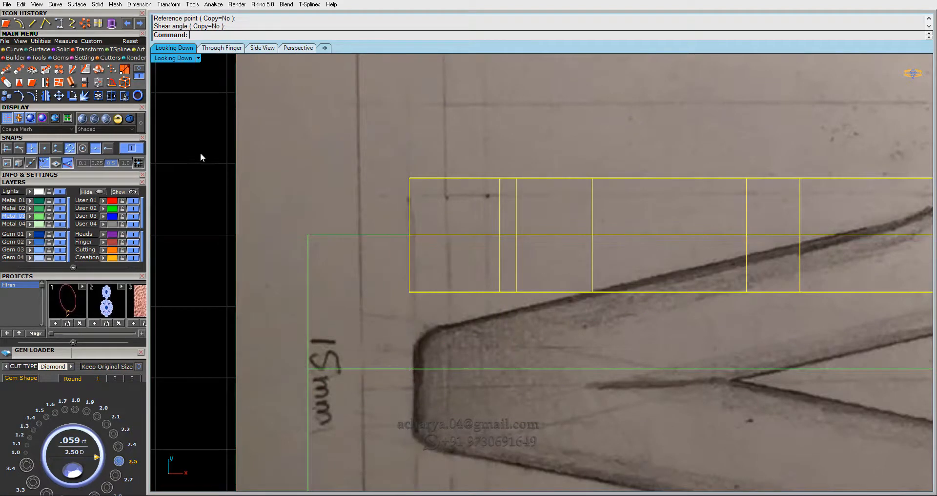
Draw a vertical guide line from the band's left midpoint down to the rectangle's horizontal middle line
left_click(14, 49)
left_click(6, 68)
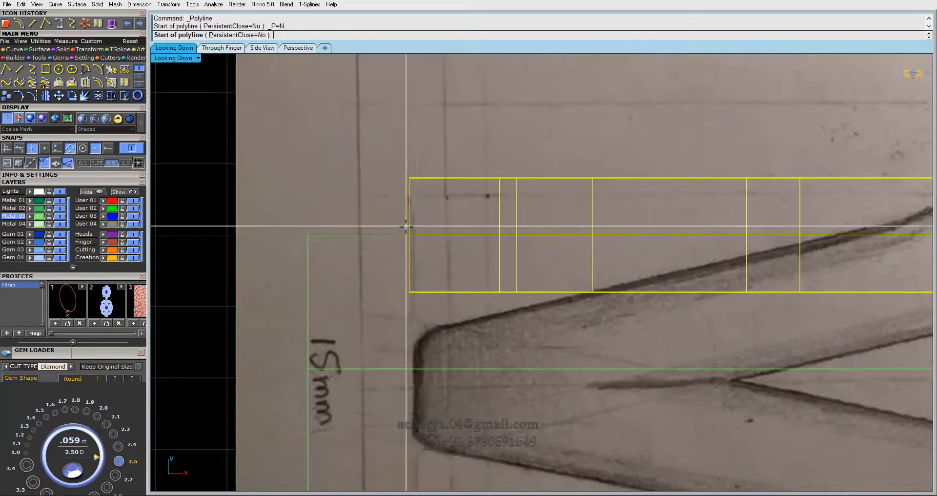
left_click(409, 235)
left_click(409, 370)
key("Return")
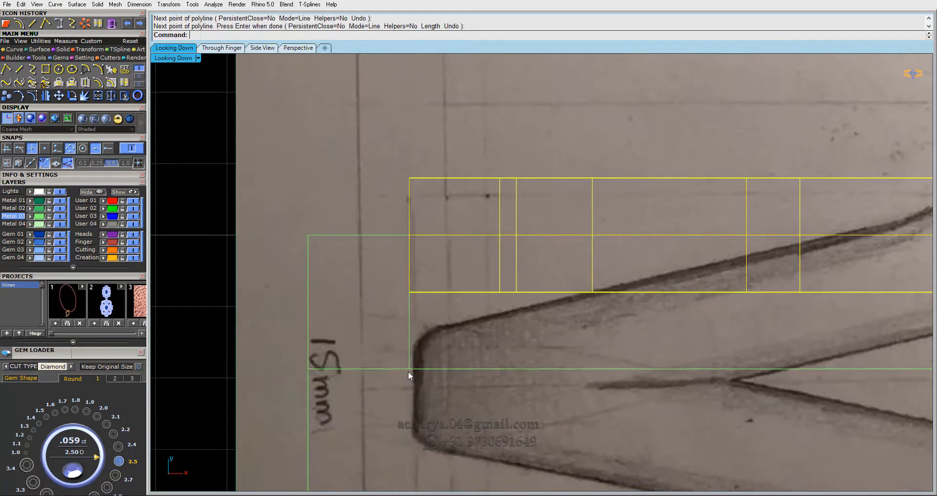
Shear the band and outer circle from origin 0,0,0, lowering the left midpoint to the bottom end of the vertical guide line
left_click(6, 23)
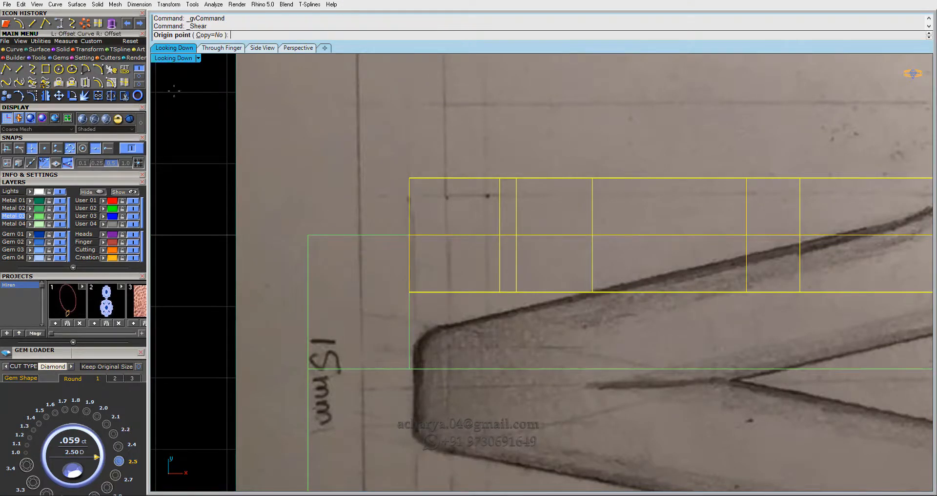
type("0,0,0")
key("Return")
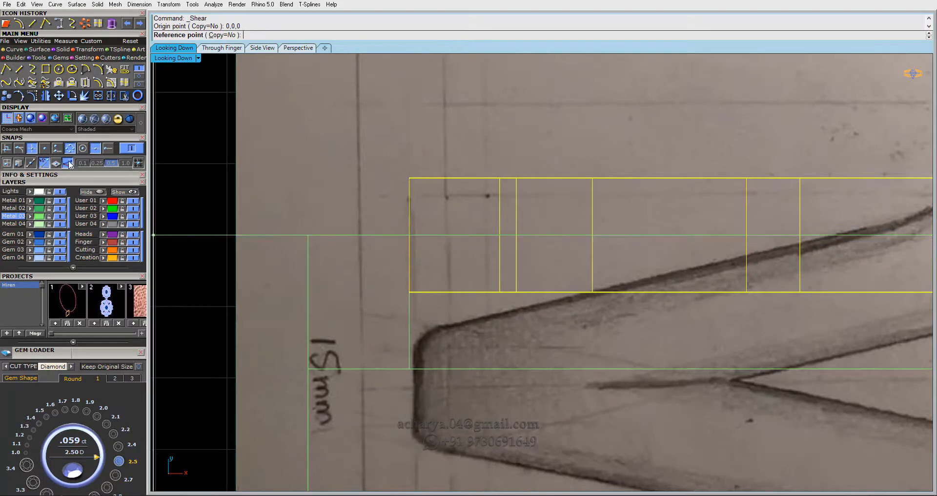
left_click(408, 235)
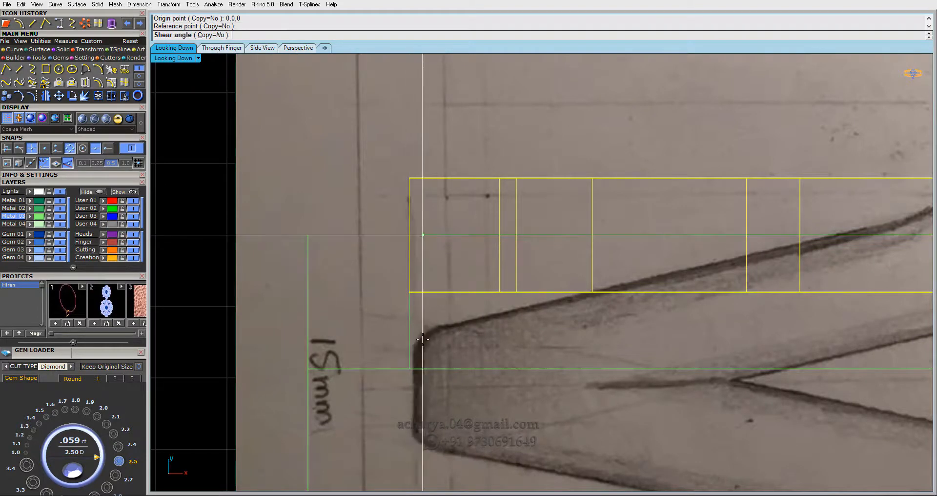
left_click(408, 368)
scroll(403, 298, "down", 14)
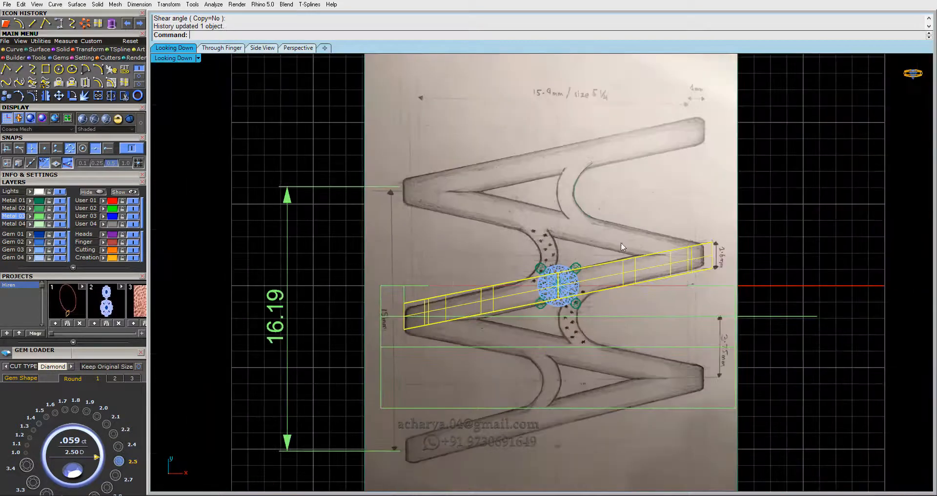
scroll(684, 241, "up", 6)
scroll(686, 240, "up", 2)
scroll(362, 161, "down", 8)
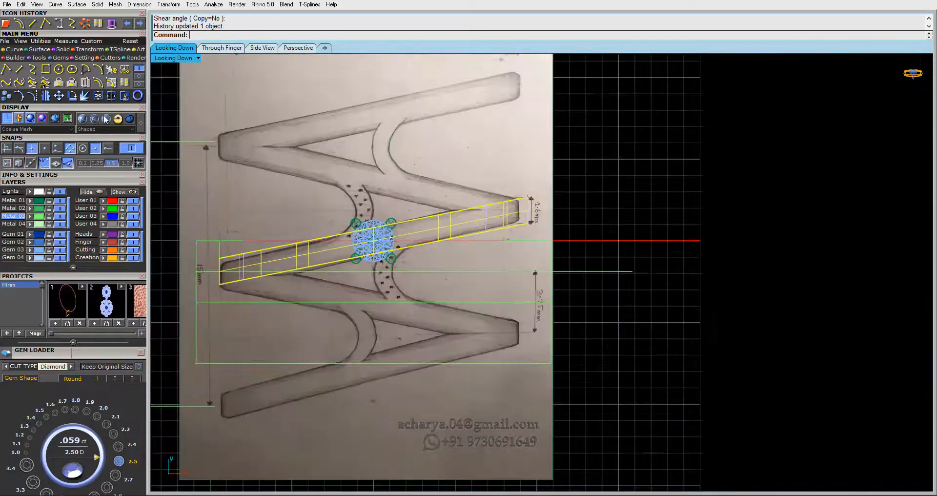
Mirror the sheared band and its curve across the horizontal line through the band's lowered left end
left_click(46, 97)
left_click(248, 271)
left_click(579, 272)
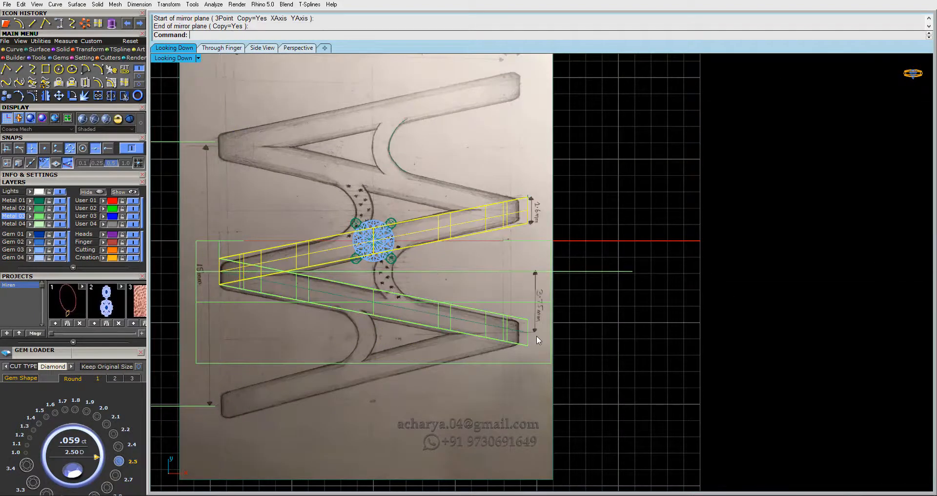
Undo the accidental drag of the sketch surface and lock it
scroll(534, 335, "up", 5)
scroll(533, 328, "up", 4)
left_click_drag(514, 314, 486, 336)
key("ctrl+z")
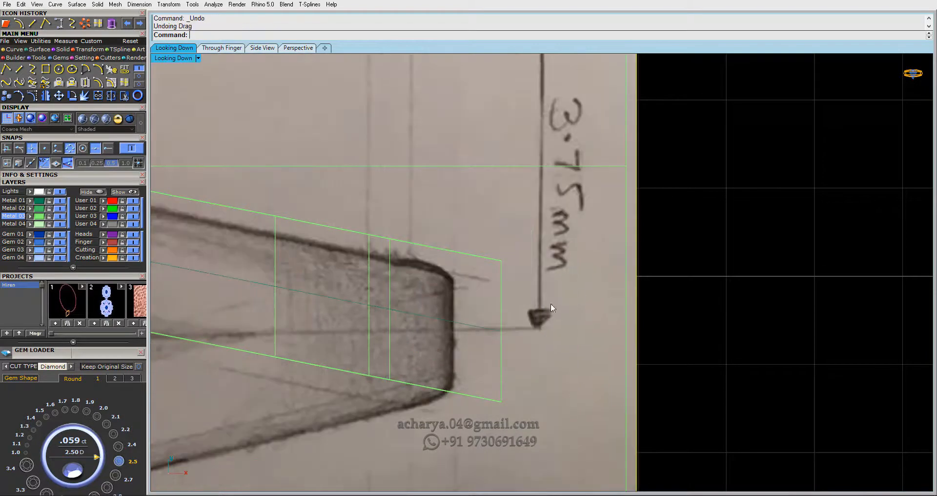
key("ctrl+l")
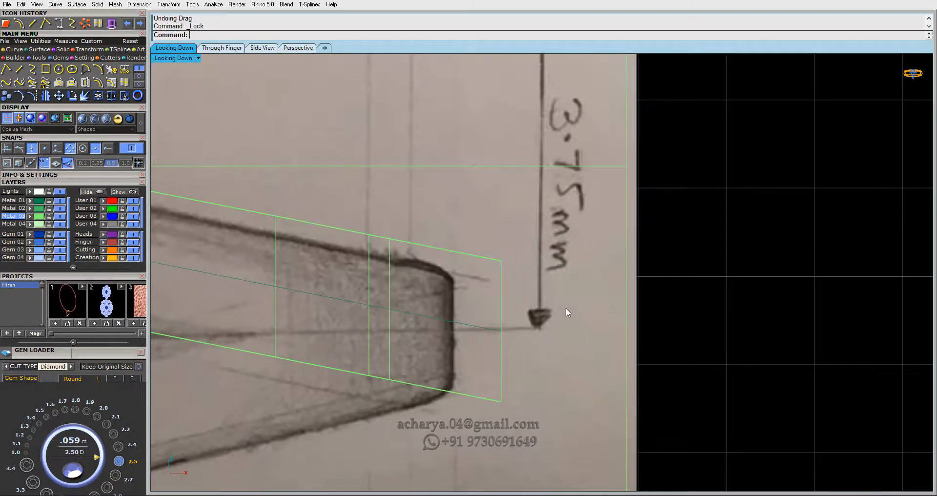
scroll(498, 341, "up", 2)
left_click_drag(518, 313, 452, 333)
left_click(46, 96)
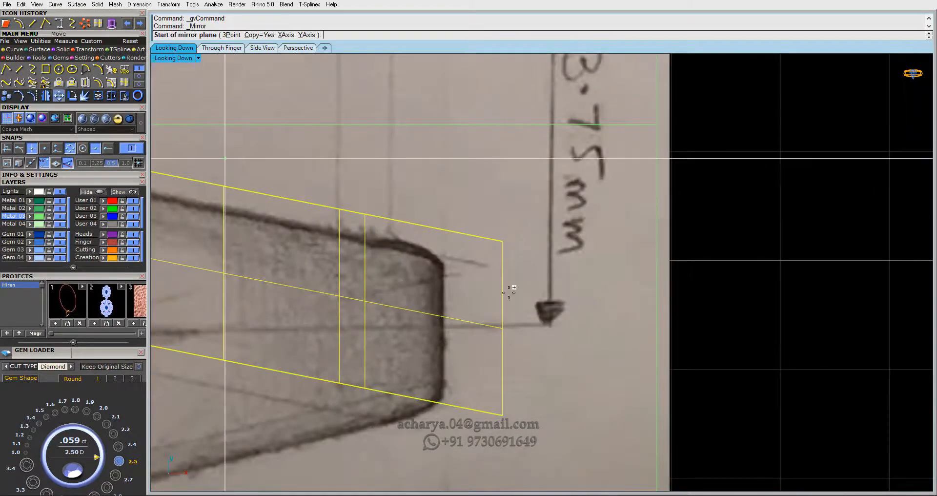
left_click(504, 327)
key("Escape")
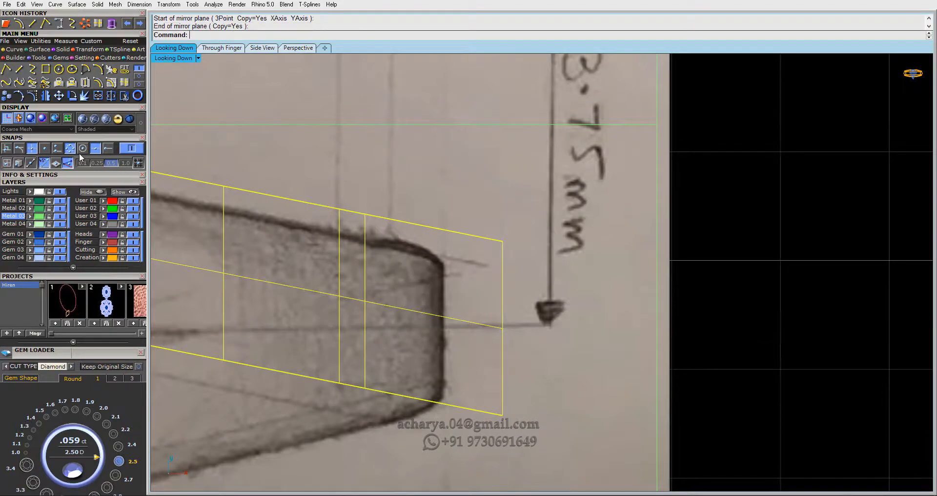
right_click(537, 344)
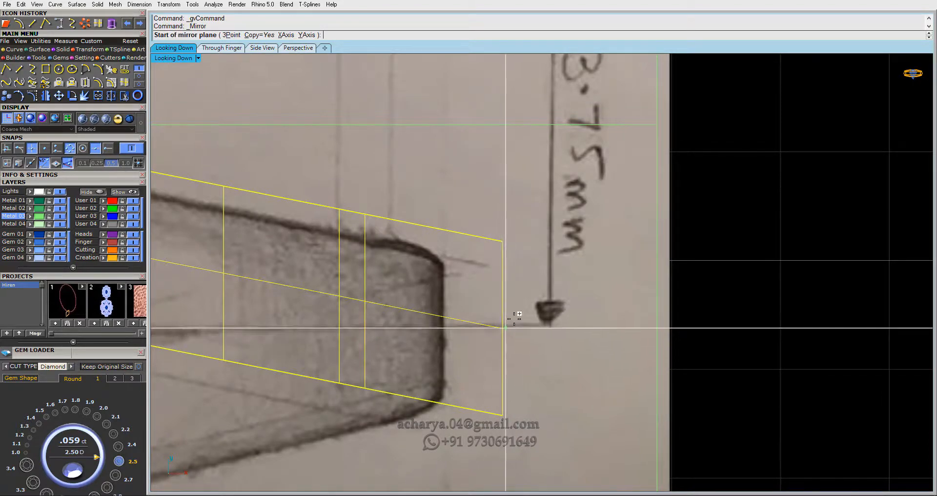
scroll(687, 349, "down", 12)
scroll(687, 349, "down", 6)
key("Escape")
scroll(394, 285, "up", 8)
scroll(394, 286, "down", 4)
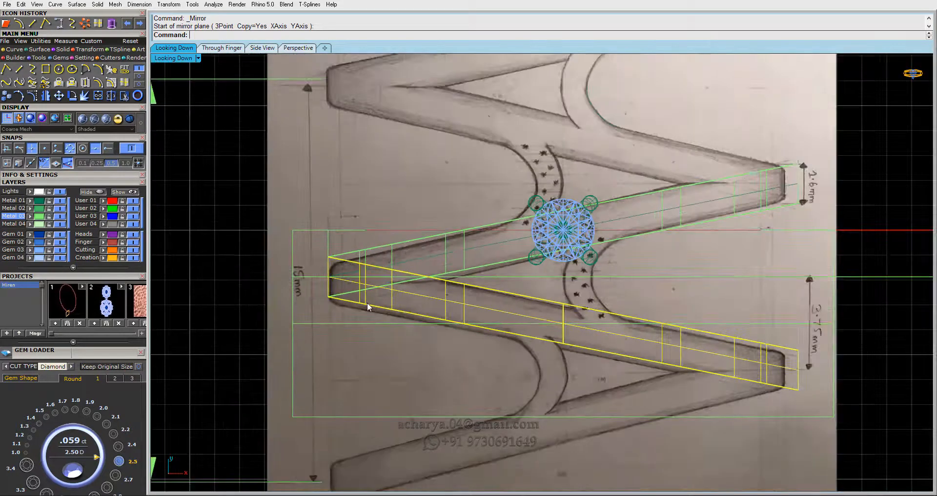
right_click_drag(367, 295, 368, 259)
scroll(365, 253, "down", 3)
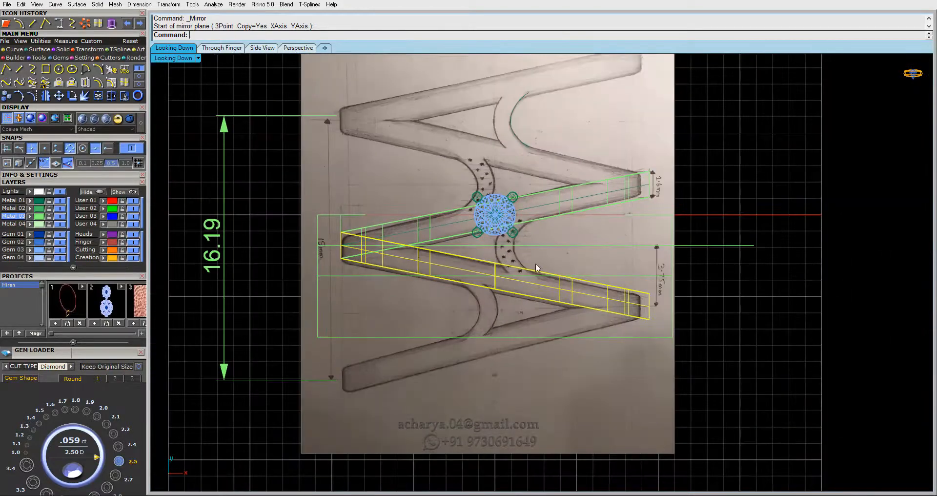
Unlock the sketch surface in the Perspective view and hide it
double_click(171, 58)
double_click(552, 60)
scroll(541, 88, "down", 8)
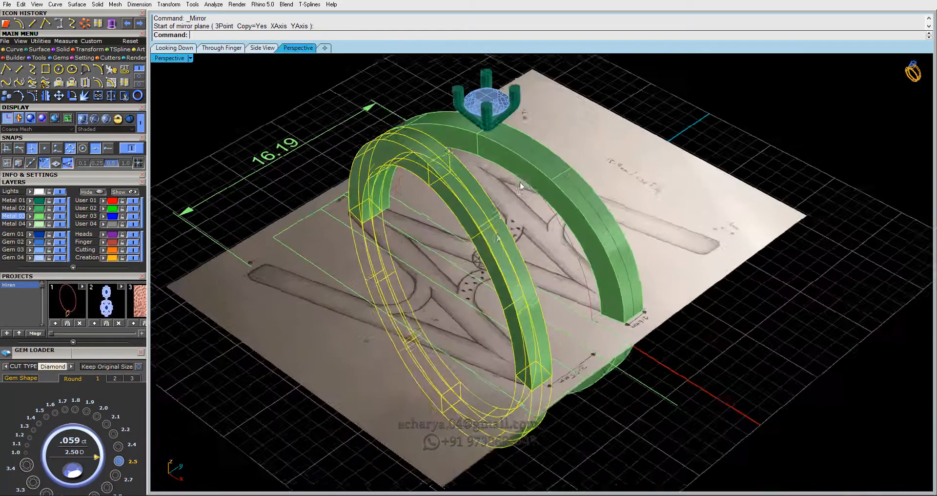
right_click_drag(520, 183, 656, 257)
key("Escape")
type("Unlock")
key("Return")
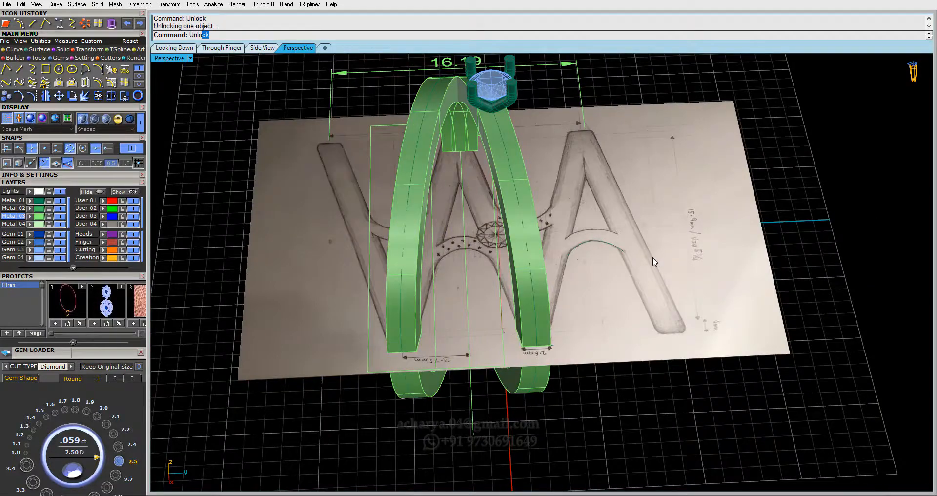
left_click(653, 257)
key("ctrl+h")
right_click_drag(359, 243, 516, 191)
scroll(510, 205, "up", 5)
left_click(508, 212)
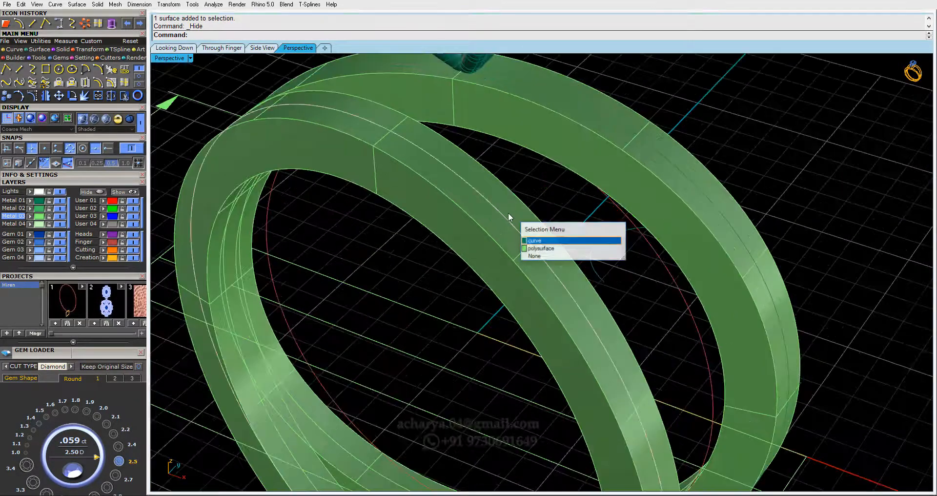
left_click(532, 239)
left_click(174, 47)
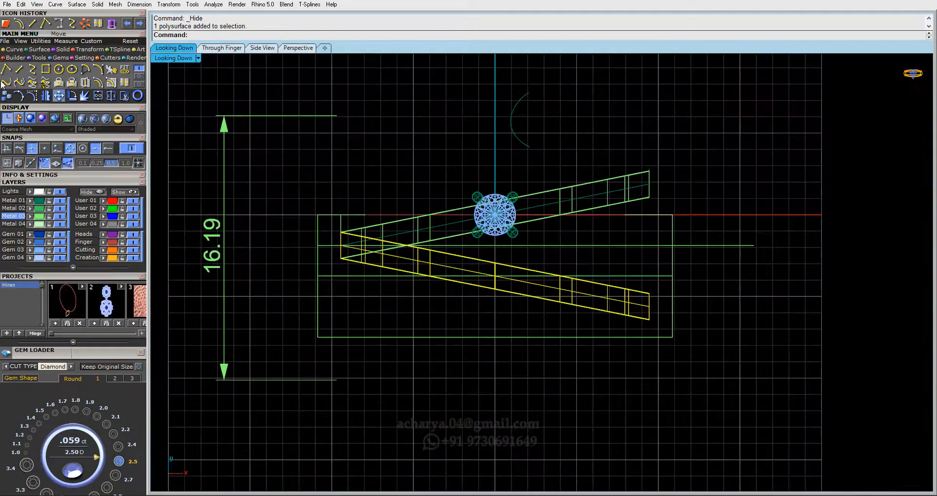
left_click(46, 96)
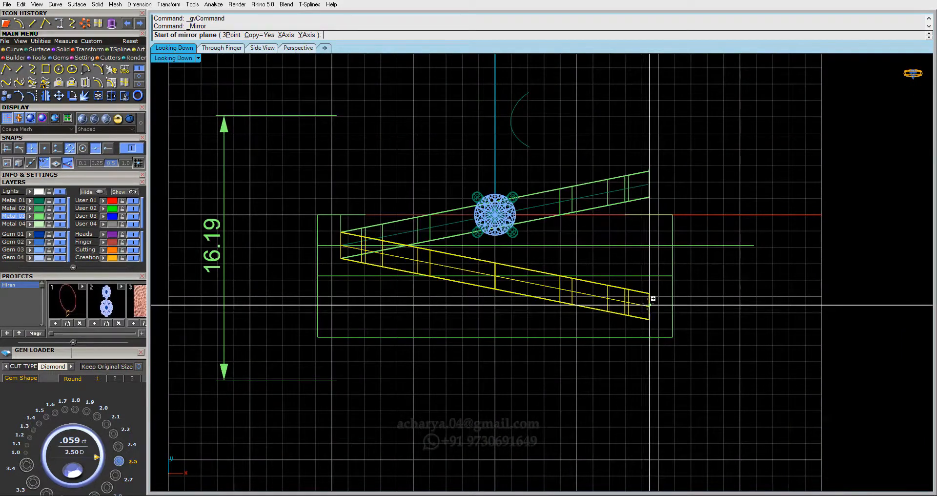
scroll(652, 308, "up", 5)
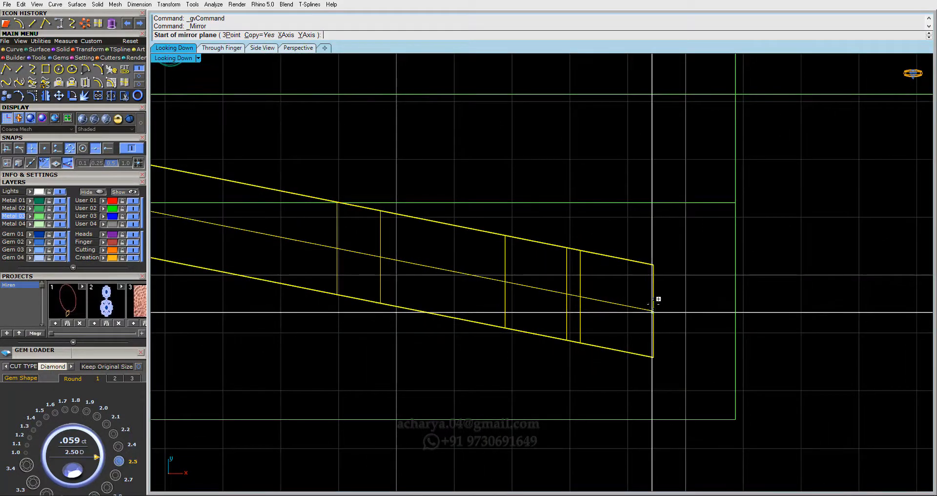
scroll(649, 354, "down", 6)
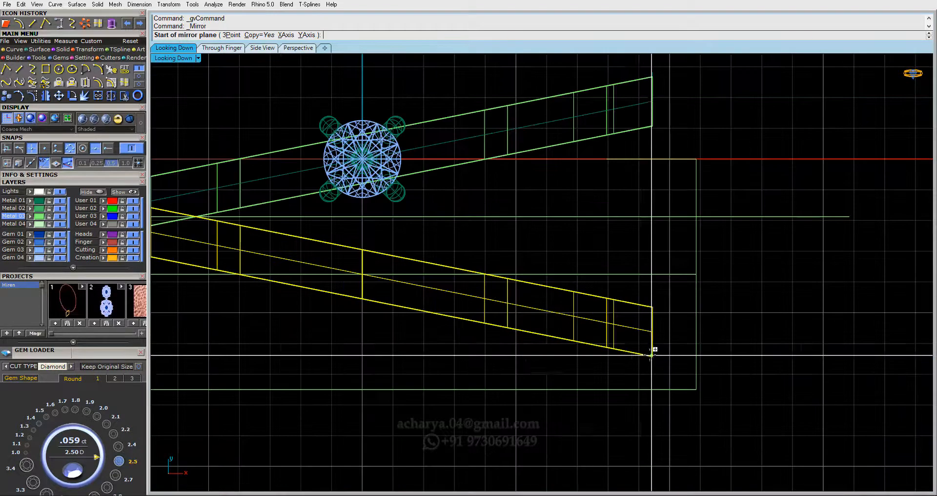
key("Escape")
right_click_drag(371, 301, 536, 281)
scroll(561, 282, "down", 3)
scroll(757, 149, "up", 3)
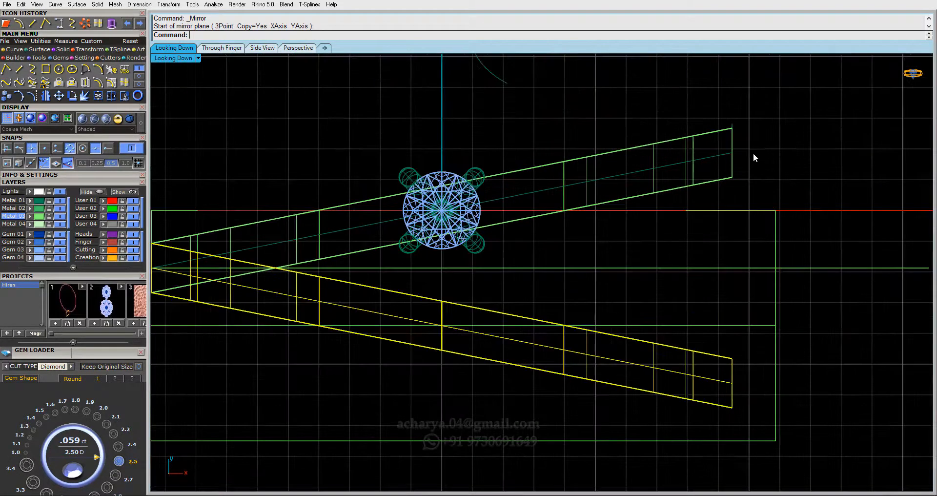
Try to delete the short vertical line at the upper band's right end
scroll(739, 121, "up", 3)
left_click(718, 128)
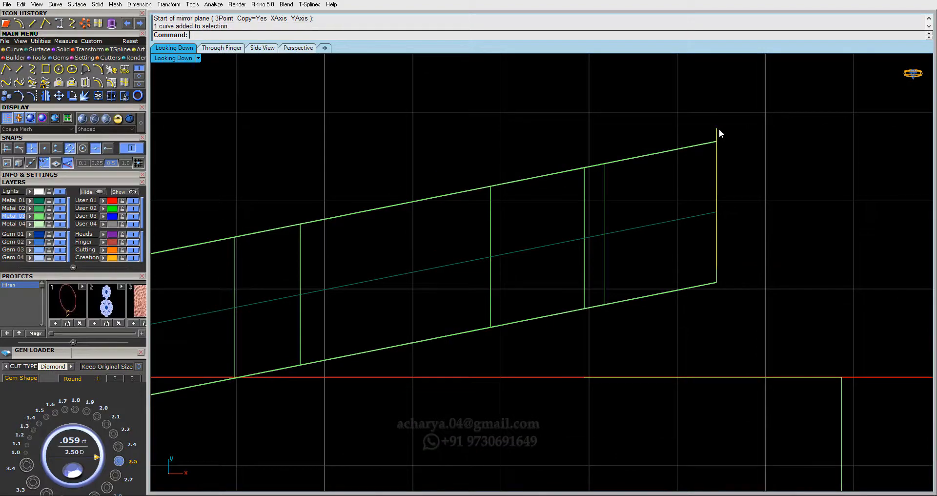
key("Delete")
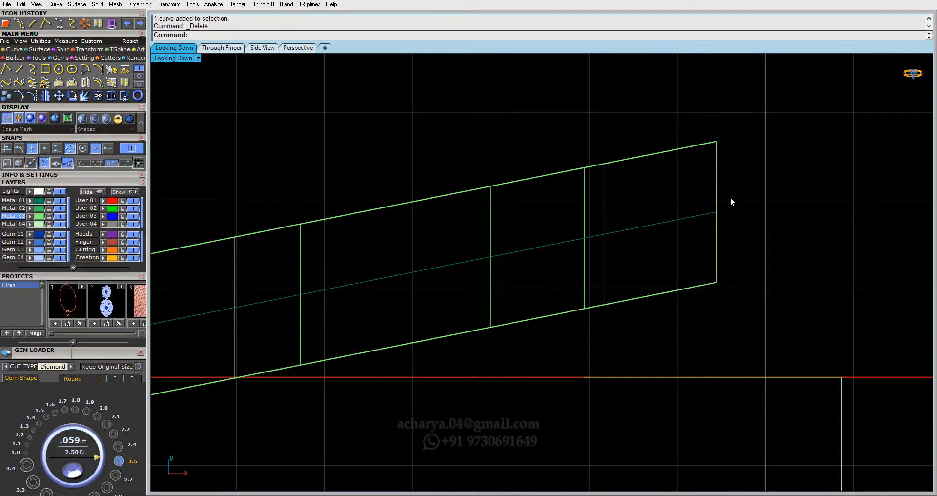
left_click_drag(731, 220, 698, 175)
scroll(698, 174, "down", 8)
scroll(415, 258, "up", 2)
scroll(406, 242, "down", 2)
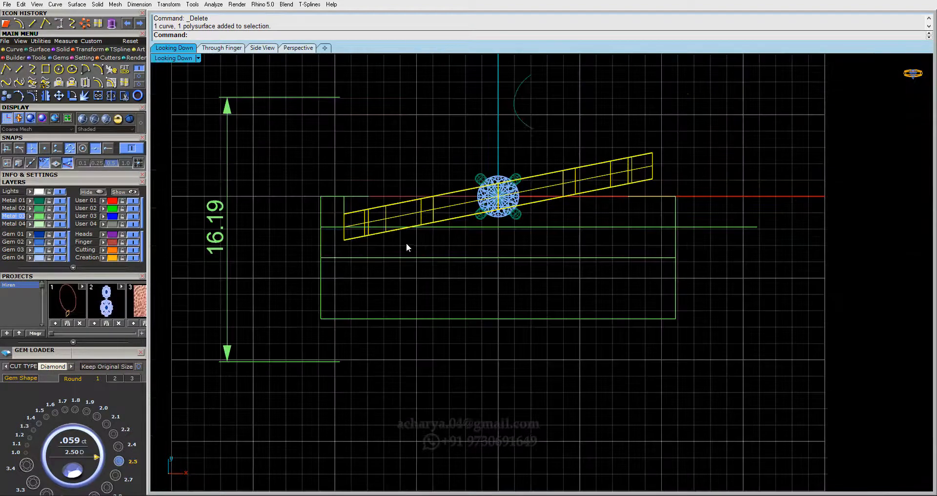
key("ctrl+z")
Select both sheared bands together with their center curves in the Looking Down view
scroll(646, 246, "up", 8)
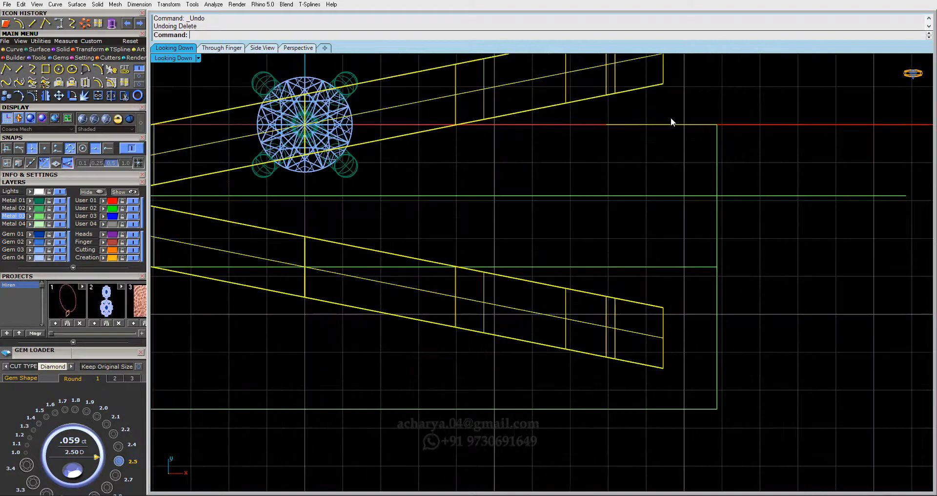
right_click_drag(670, 117, 627, 211)
left_click_drag(605, 88, 600, 286)
scroll(626, 152, "up", 2)
scroll(620, 138, "down", 2)
scroll(620, 137, "down", 3)
scroll(622, 315, "up", 3)
scroll(599, 284, "down", 4)
right_click_drag(567, 244, 557, 291)
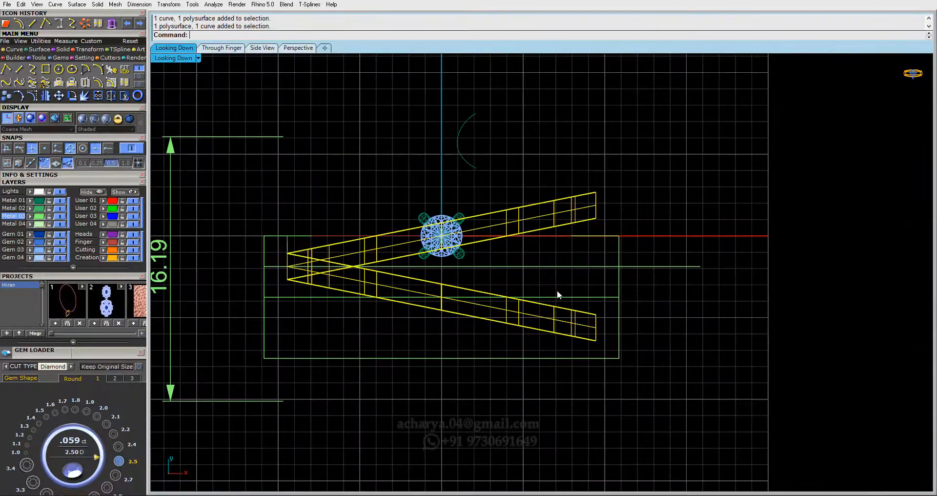
left_click(46, 97)
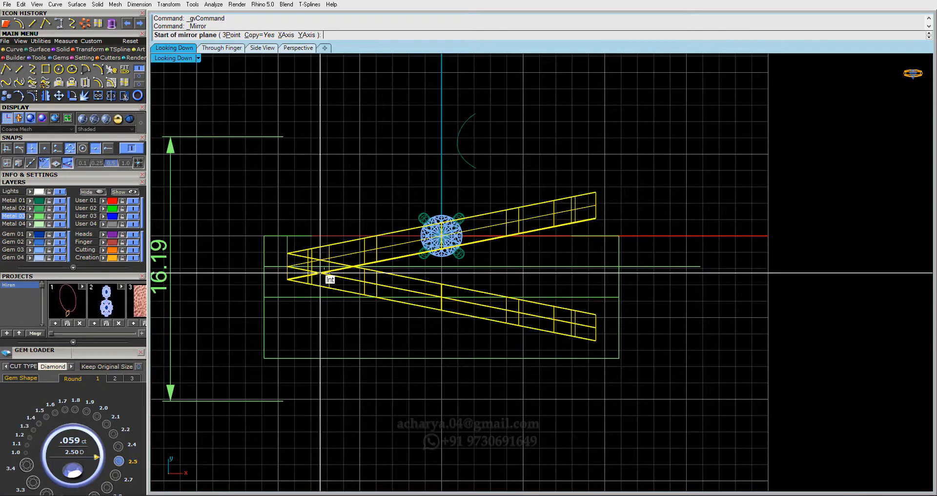
key("Escape")
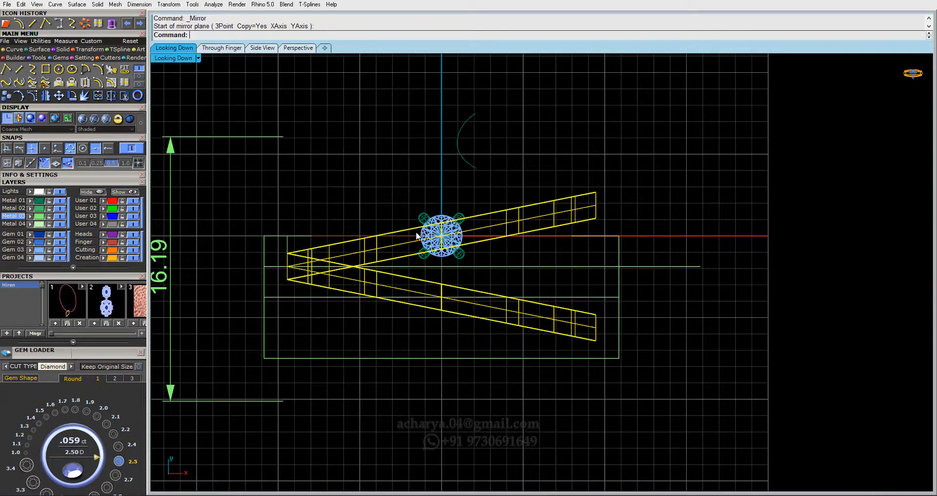
Copy the selected pair of bands straight up at distances of 7.5 mm and 15 mm to continue the zigzag
left_click(7, 96)
left_click(689, 354)
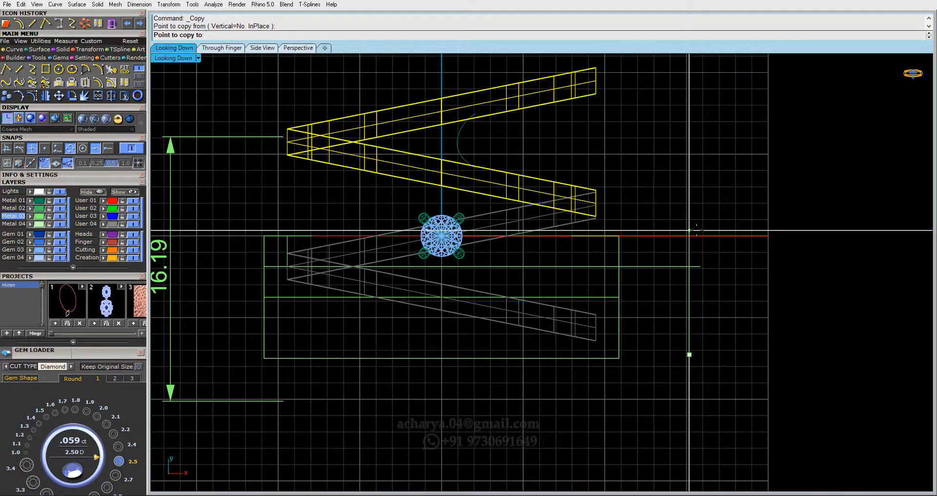
type("15")
key("Return")
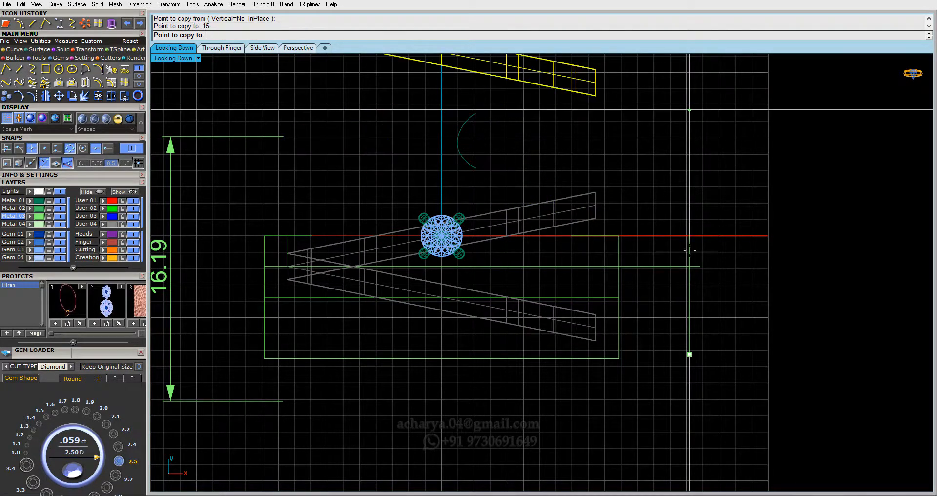
scroll(689, 250, "down", 3)
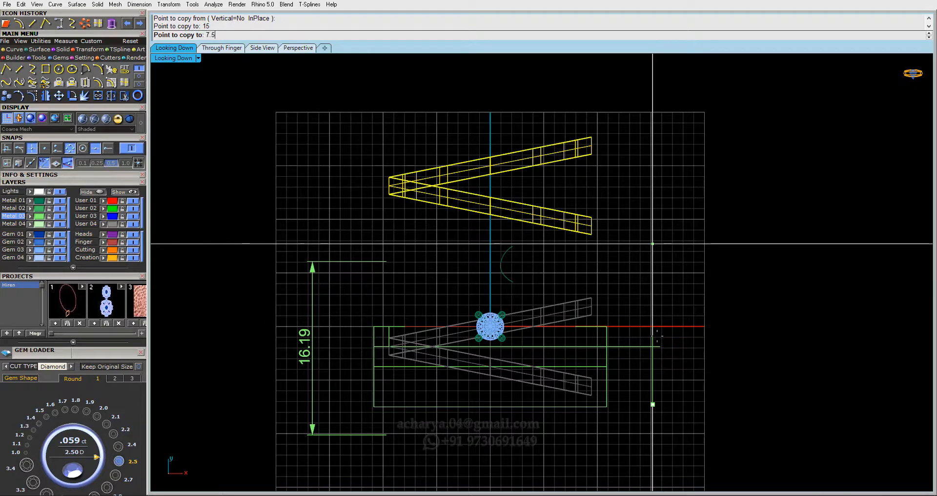
type("7.5")
key("Return")
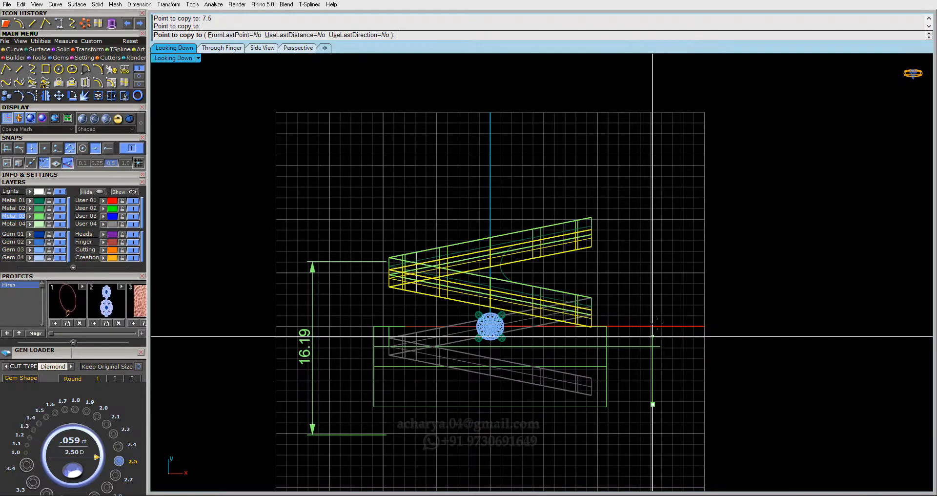
type("15")
key("Return")
left_click(653, 243)
key("Return")
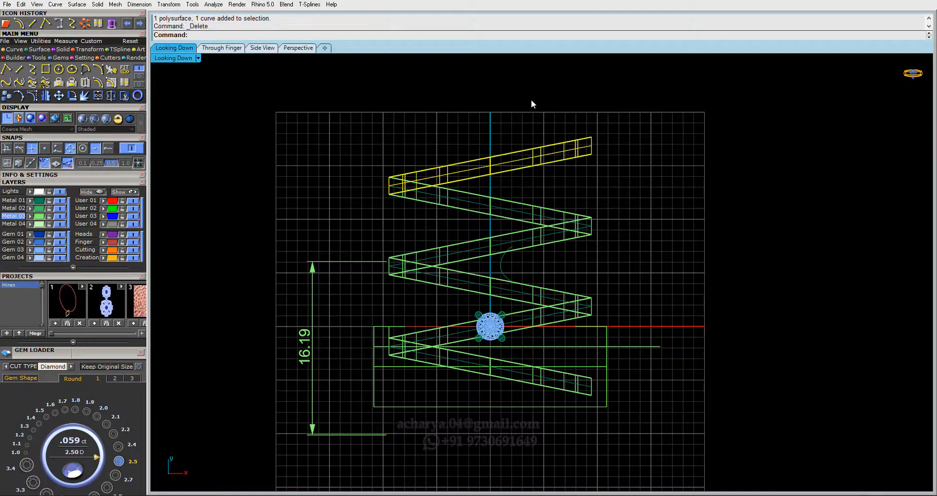
Try to delete the topmost band of the zigzag
key("Delete")
key("ctrl+z")
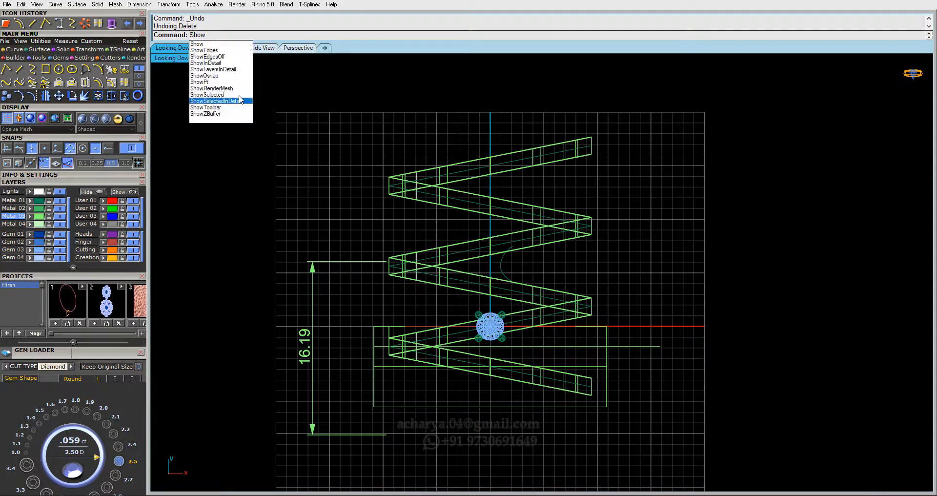
Bring back only the hidden sketch surface with ShowSelected
left_click(234, 95)
left_click(434, 223)
key("Return")
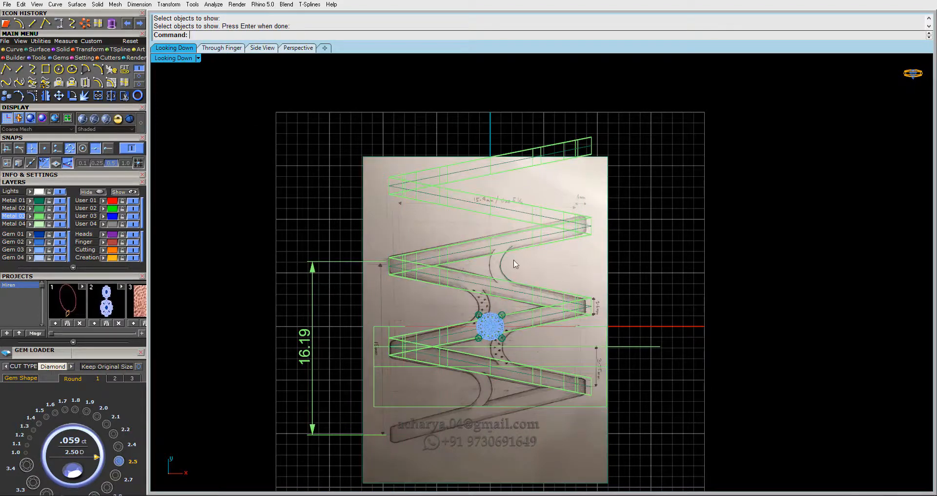
Delete the surplus topmost pair of bands with their center curves, leaving the sketch surface out of the selection
left_click_drag(403, 180, 389, 202)
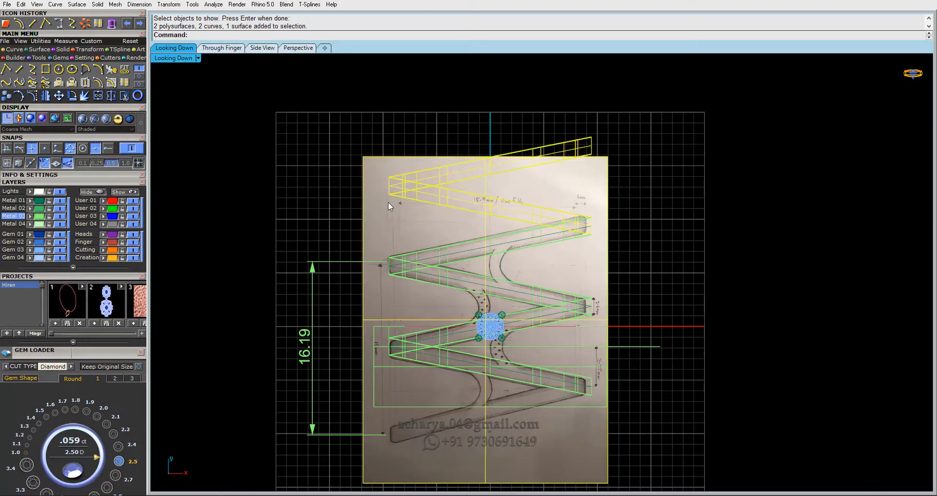
left_click(383, 160, "ctrl")
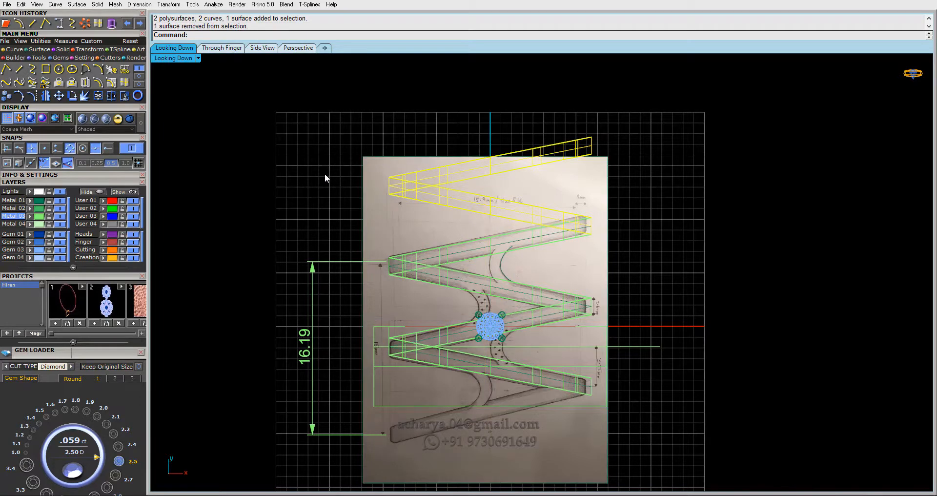
key("Delete")
right_click_drag(533, 398, 522, 358)
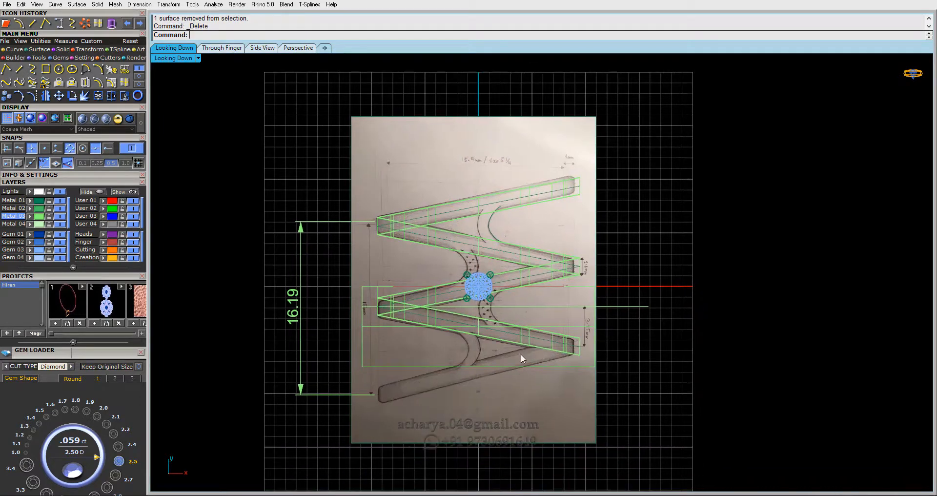
Polar-array the remaining topmost band and its center curve around the origin (0) to add one opposite copy at the zigzag's lower end
scroll(581, 180, "up", 8)
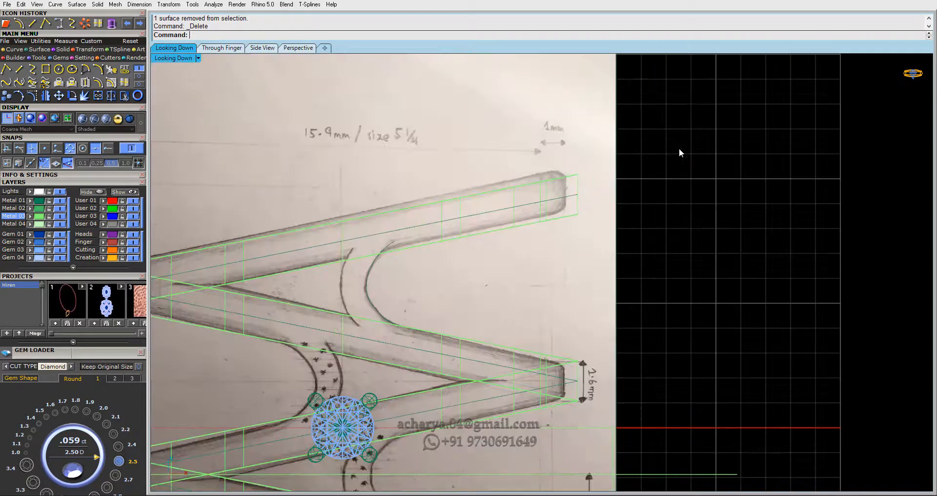
left_click_drag(678, 148, 563, 270)
left_click_drag(738, 288, 610, 390, "ctrl")
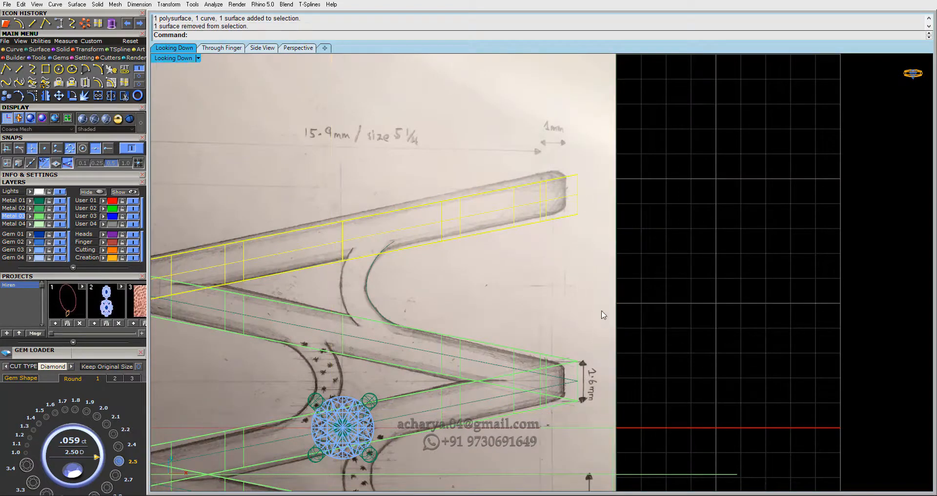
scroll(601, 311, "down", 3)
left_click(94, 50)
left_click(112, 68)
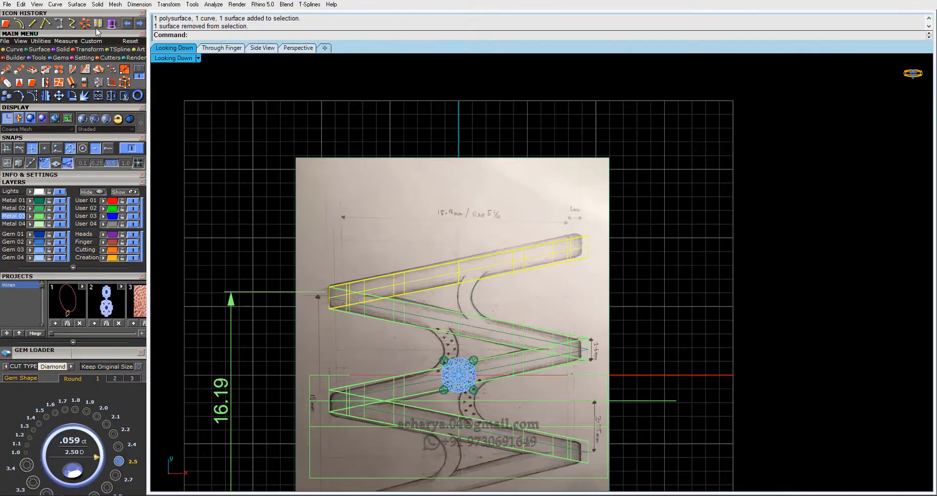
right_click_drag(252, 122, 254, 145)
type("0")
key("Return")
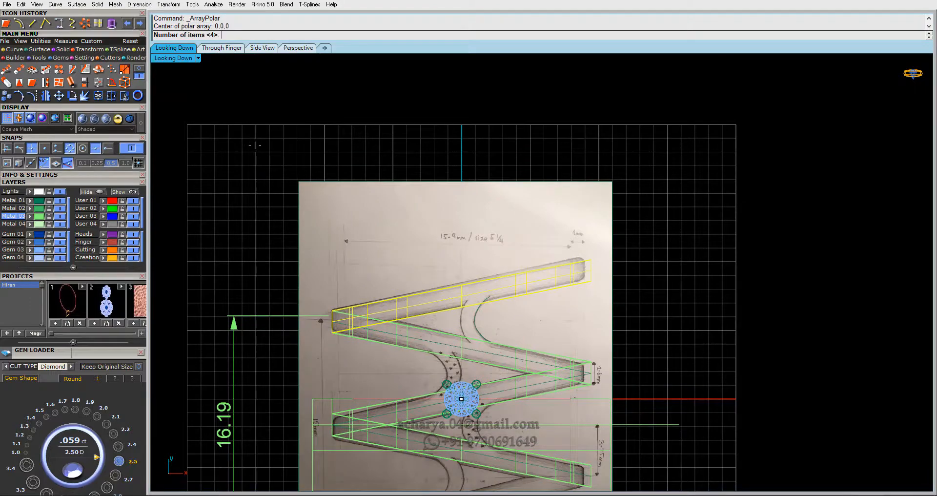
key("Return")
key("Return")
left_click(289, 36)
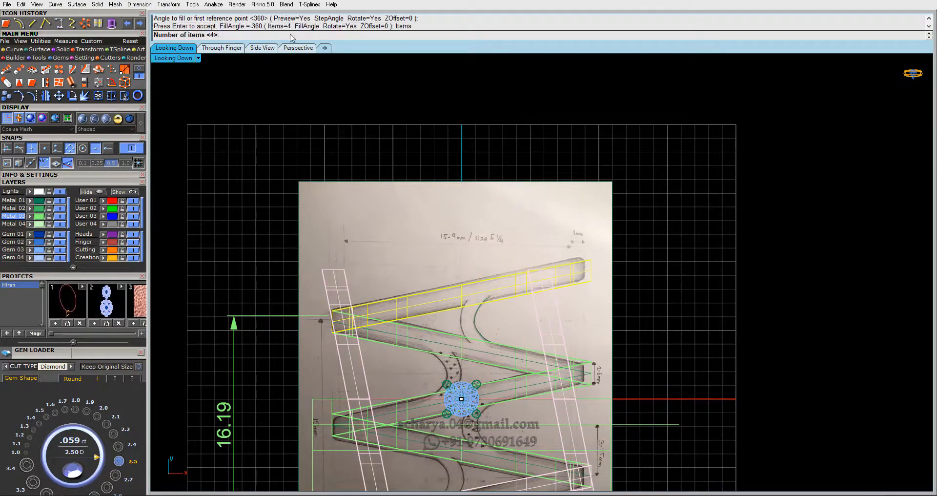
key("Return")
key("Return")
scroll(308, 122, "down", 4)
right_click(376, 381)
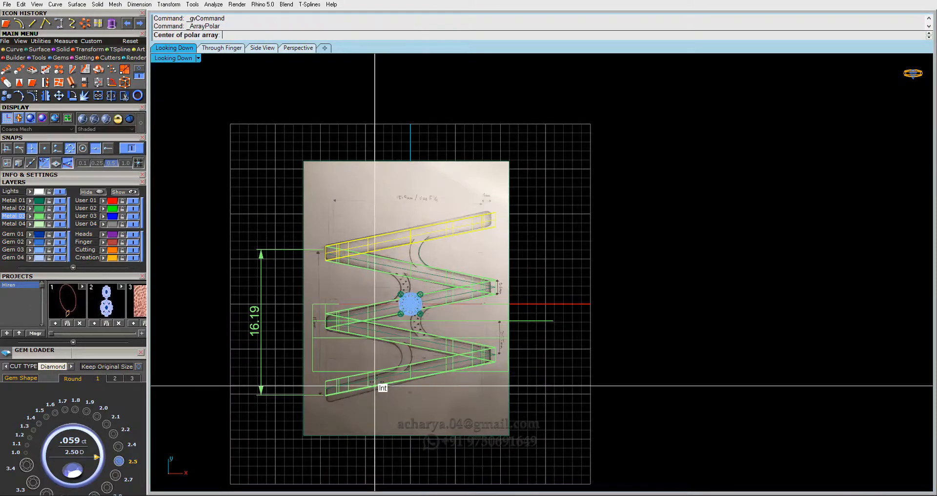
scroll(377, 381, "up", 6)
key("Escape")
key("Escape")
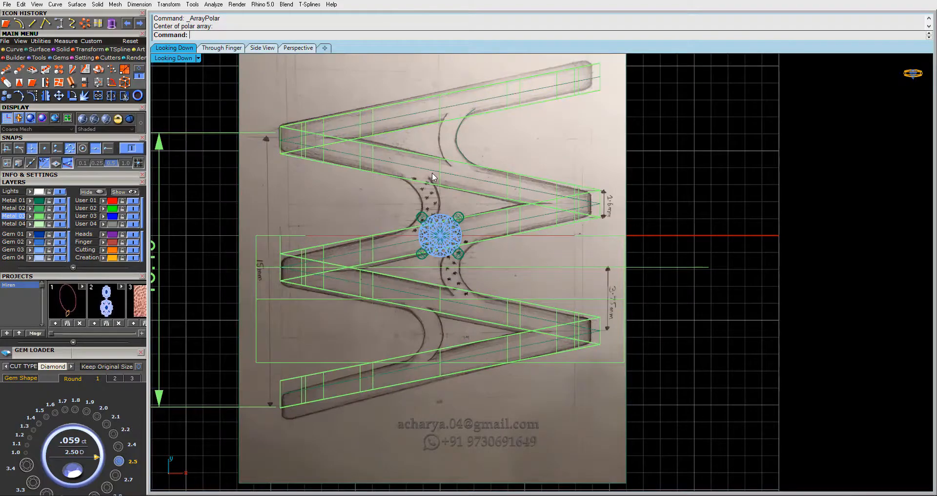
In the Perspective view, select all of the zigzag bands and their curves and lock them
right_click_drag(433, 173, 419, 266)
scroll(420, 259, "up", 4)
double_click(176, 60)
double_click(565, 57)
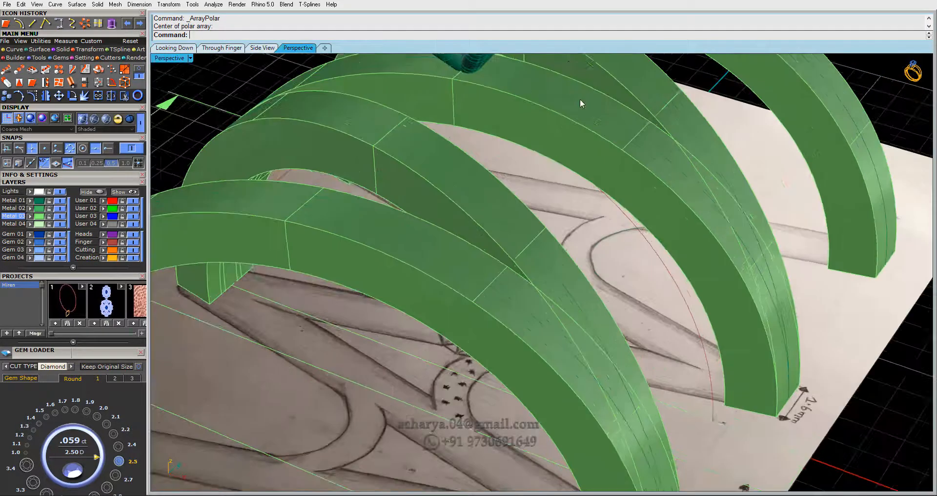
scroll(581, 103, "down", 7)
right_click_drag(609, 235, 675, 180)
key("ctrl+a")
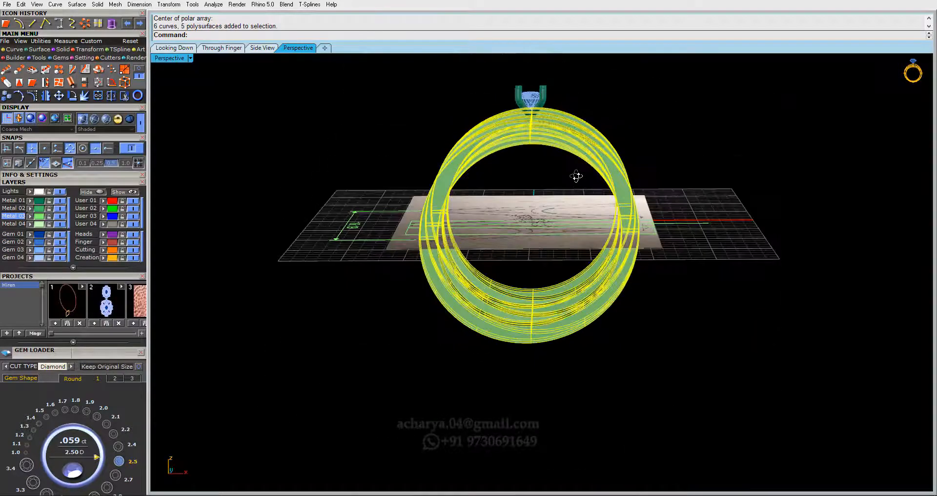
key("ctrl+l")
Unlock only the finger-size circle with UnlockSelected, keeping the bands locked
right_click_drag(566, 163, 575, 127)
scroll(575, 129, "up", 3)
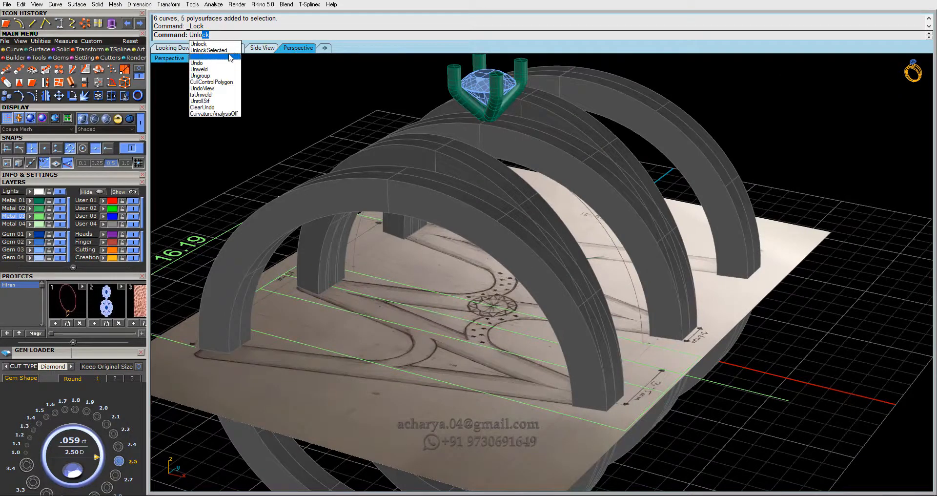
left_click(211, 51)
left_click(605, 228)
key("Return")
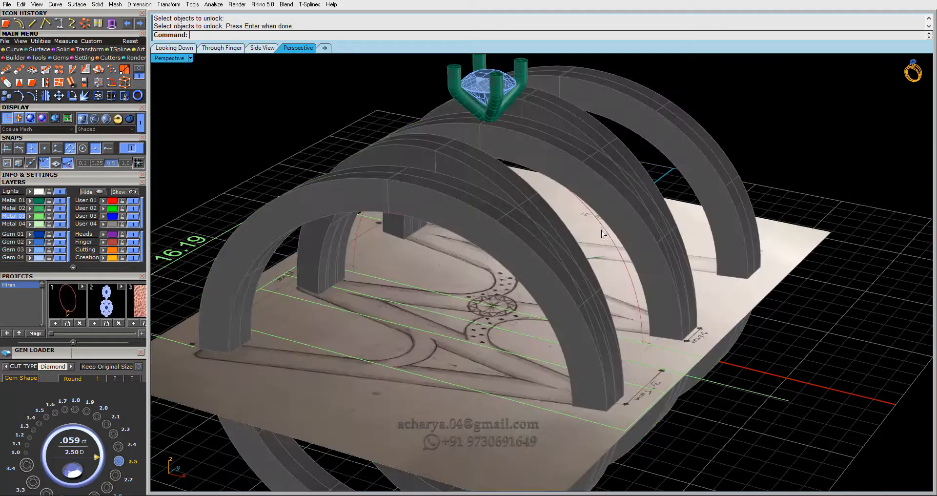
Offset the finger-size circle outward by 1.5 mm in the Through Finger view
double_click(173, 59)
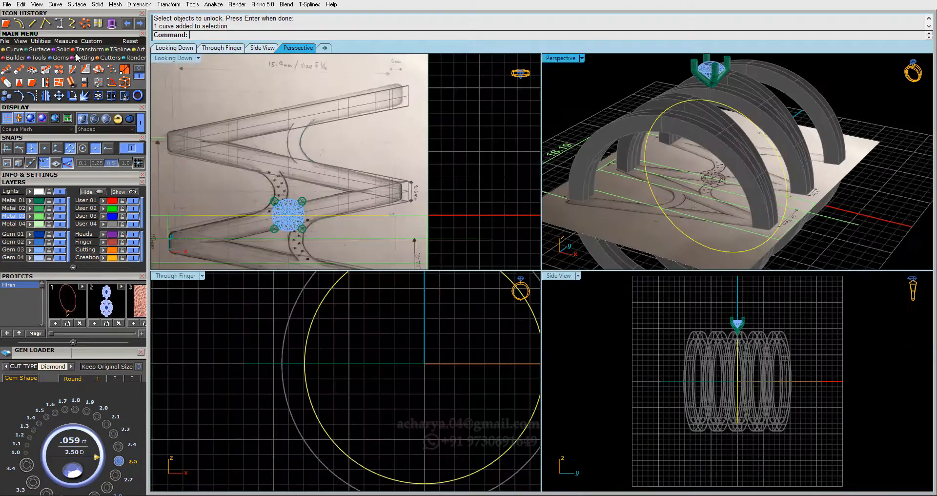
left_click(18, 24)
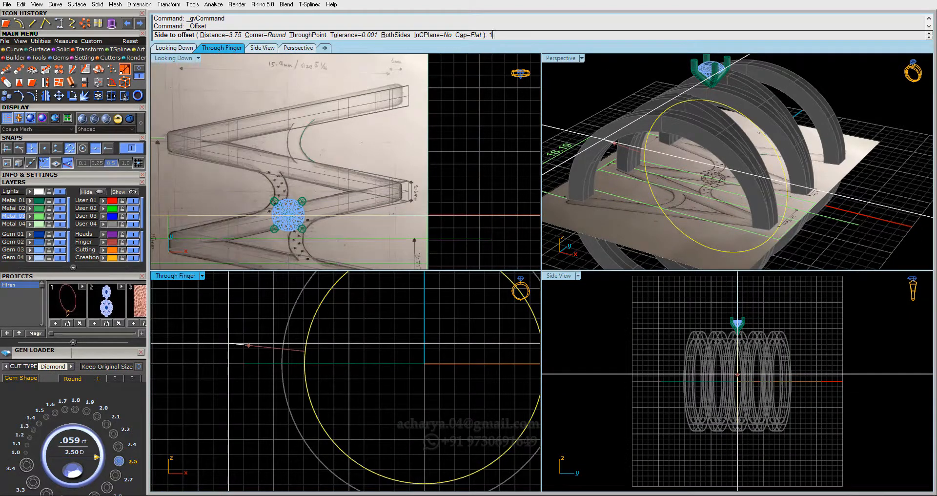
key("Return")
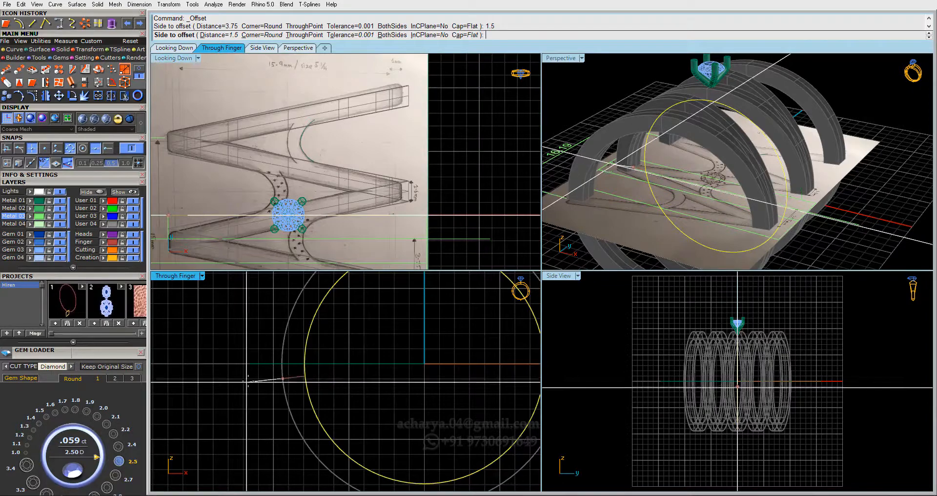
left_click(248, 380)
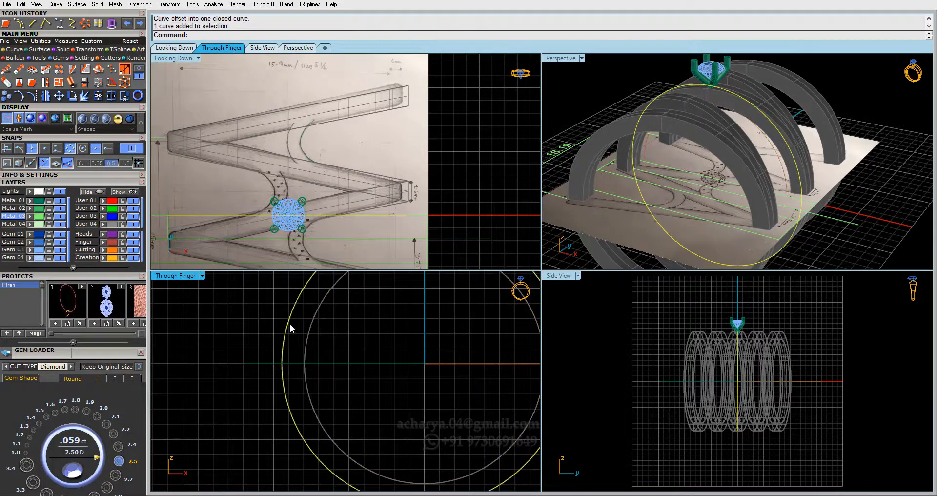
Rebuild the offset circle with 12 points and degree 3, deleting the input curve
right_click_drag(721, 168, 704, 152)
type("build")
key("Return")
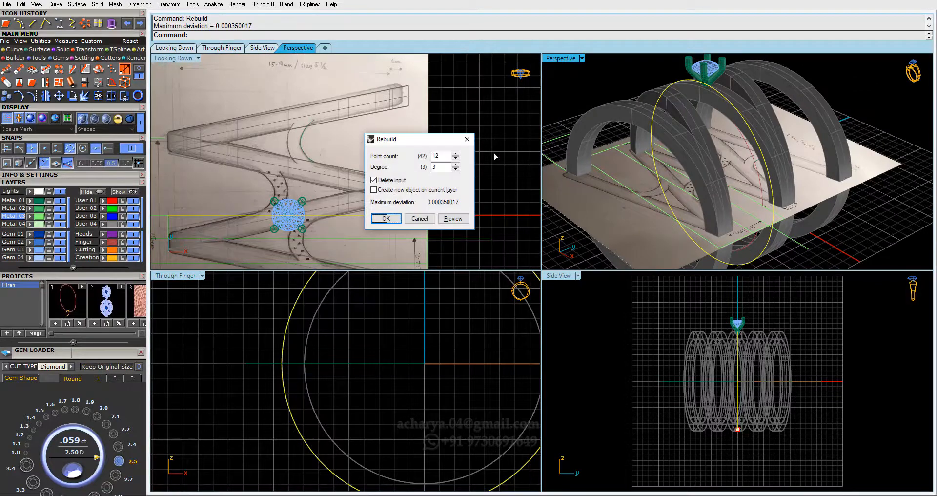
left_click(452, 219)
left_click(396, 218)
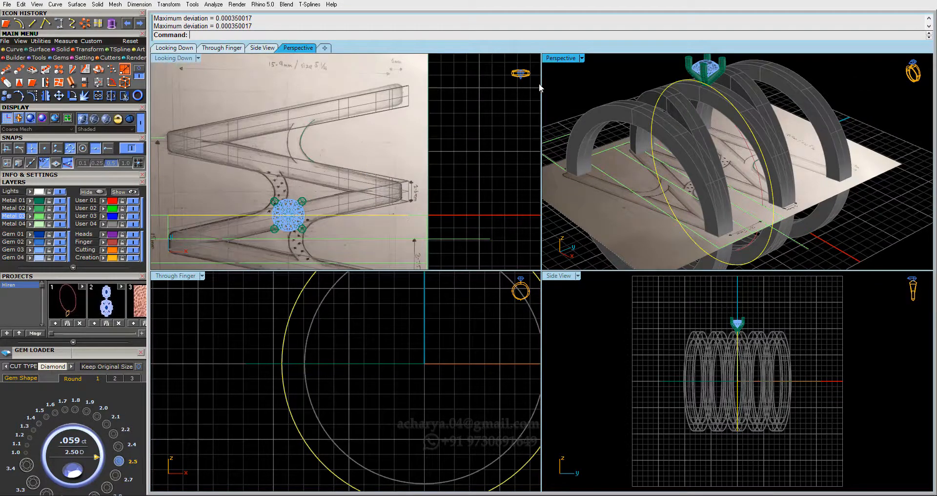
Extrude the rebuilt circle to both sides as an open, non-solid surface extending past the zigzag bands
double_click(560, 57)
mouse_move(406, 189)
right_mouse_down()
mouse_move(500, 224)
mouse_move(511, 242)
mouse_move(383, 335)
mouse_move(479, 325)
mouse_move(471, 278)
right_mouse_up()
double_click(165, 57)
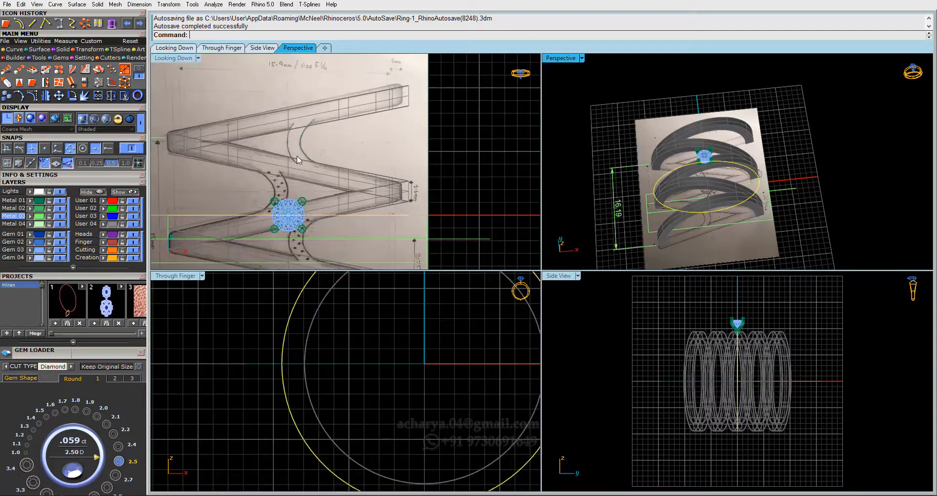
left_click(68, 50)
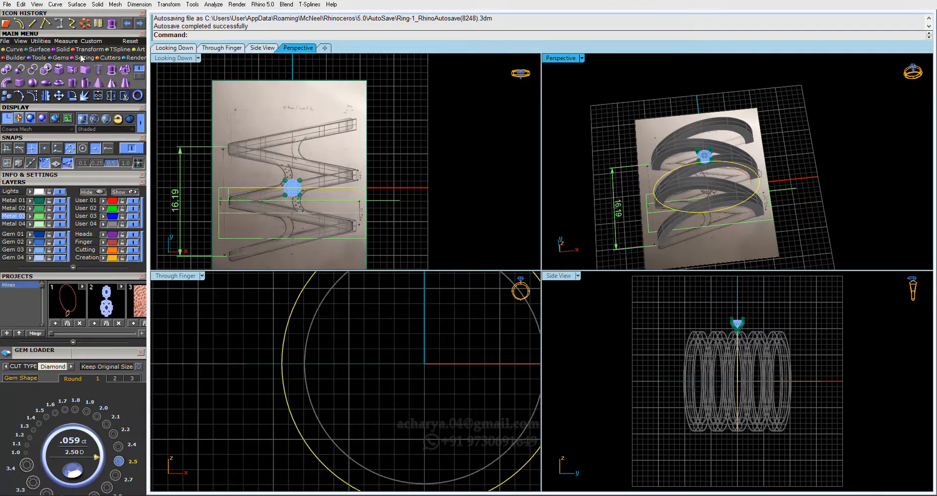
left_click(111, 69)
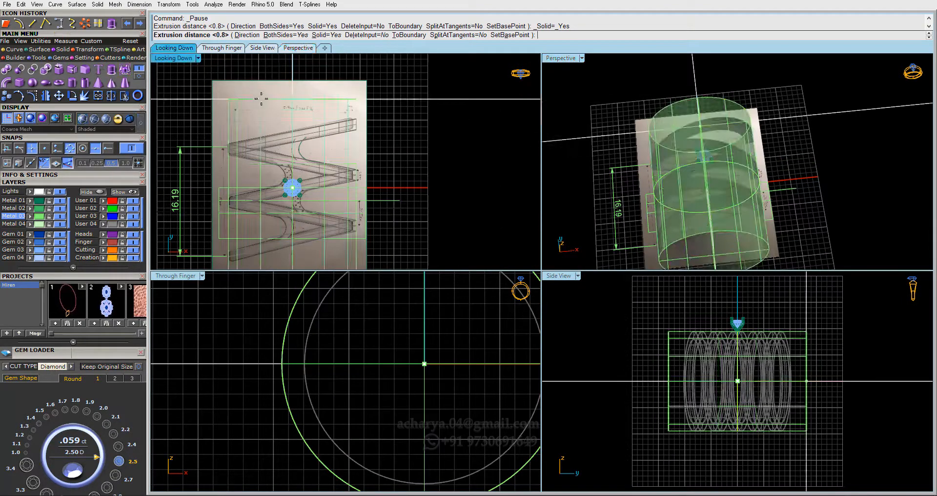
left_click(326, 35)
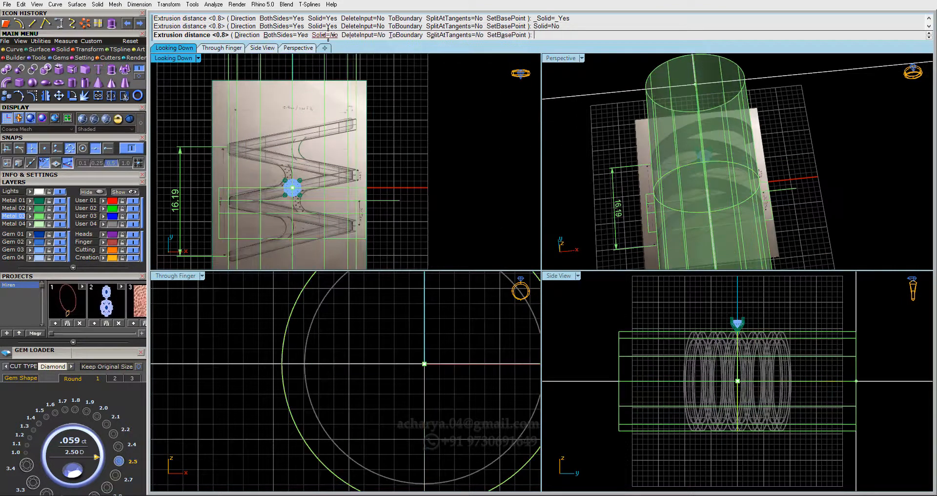
left_click(316, 105)
mouse_move(651, 154)
right_mouse_down()
mouse_move(643, 128)
mouse_move(638, 147)
right_mouse_up()
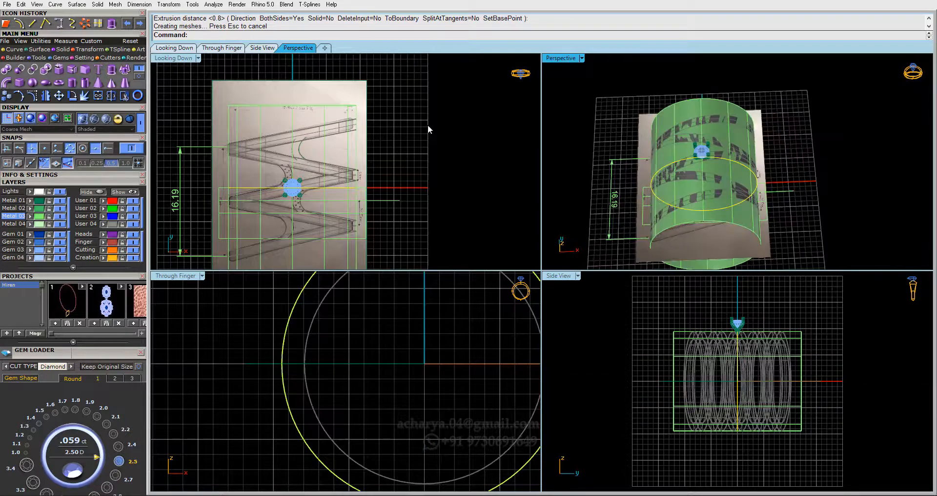
Undo the accidental shift of the sketch surface in the Looking Down view and lock the surface in place
double_click(171, 58)
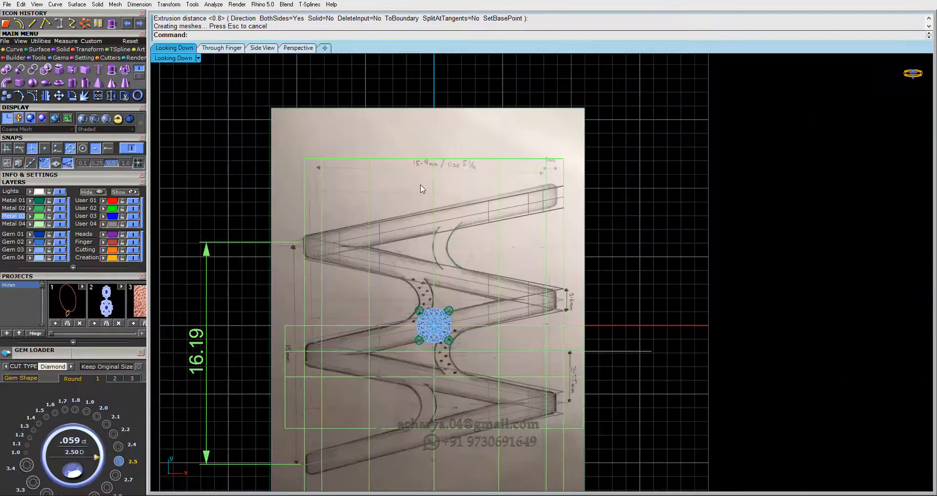
scroll(423, 189, "up", 5)
left_click_drag(446, 238, 435, 252)
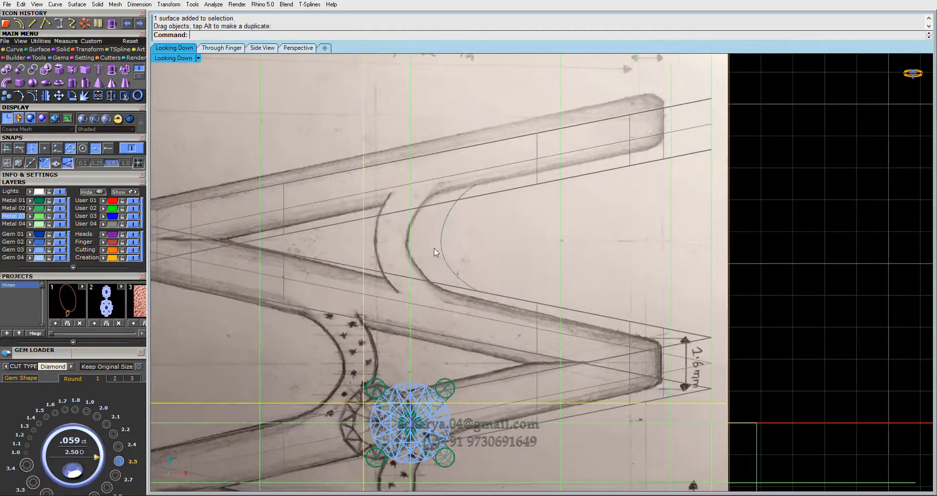
key("ctrl+z")
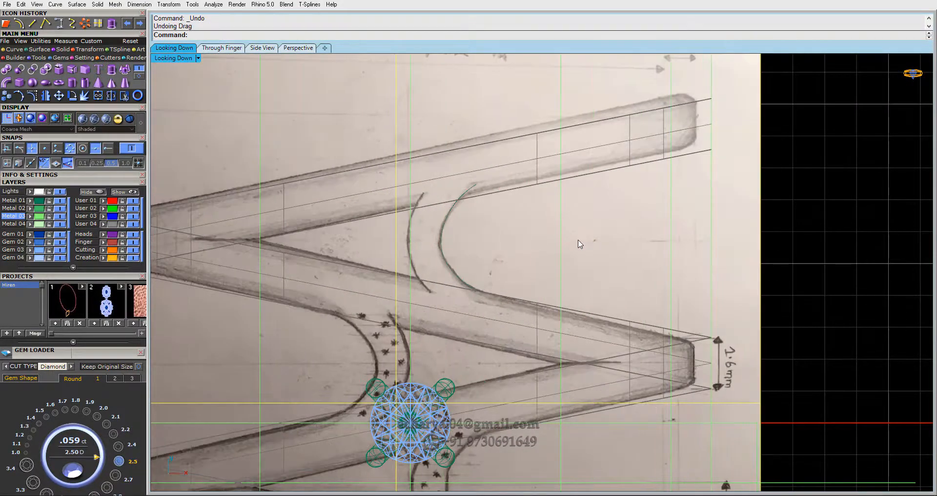
key("ctrl+l")
Offset the right-hand arc between the uppermost bands by 1 mm toward its neighbouring arc, using flat caps to form a closed outline
left_click(442, 233)
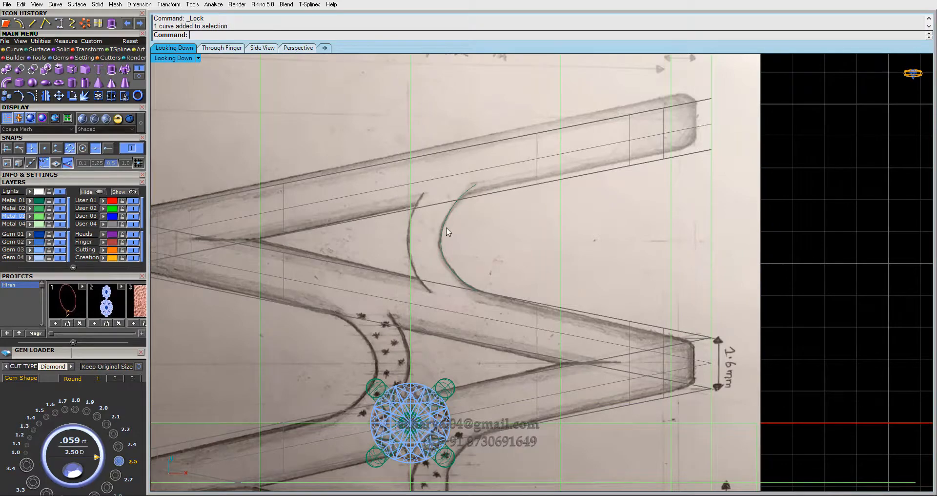
scroll(463, 204, "up", 3)
scroll(462, 204, "down", 1)
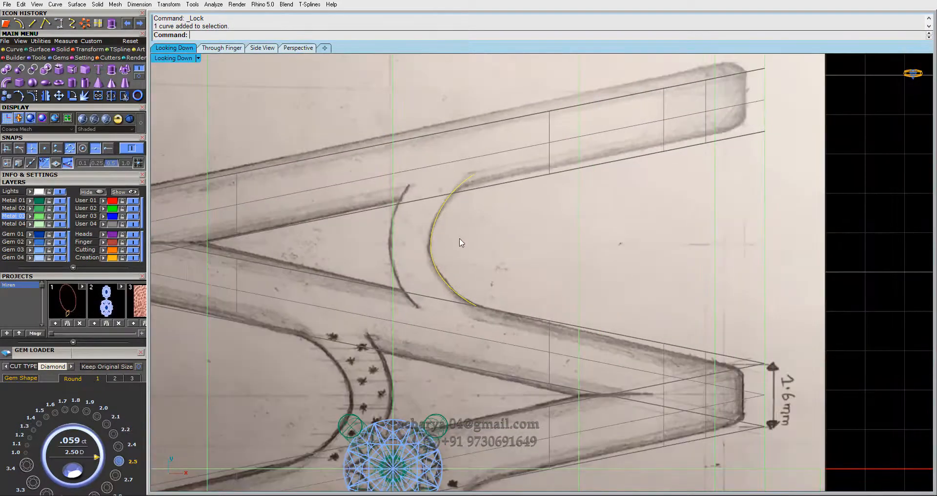
scroll(477, 187, "down", 6)
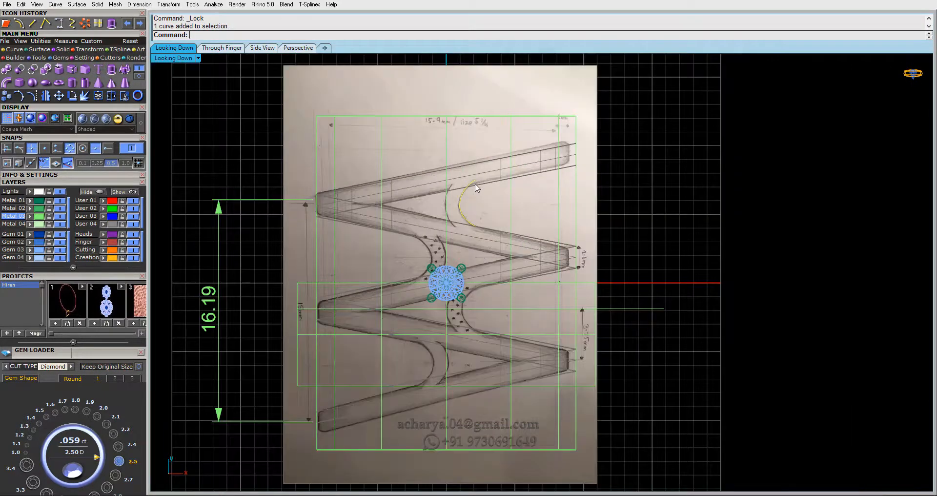
scroll(453, 197, "up", 4)
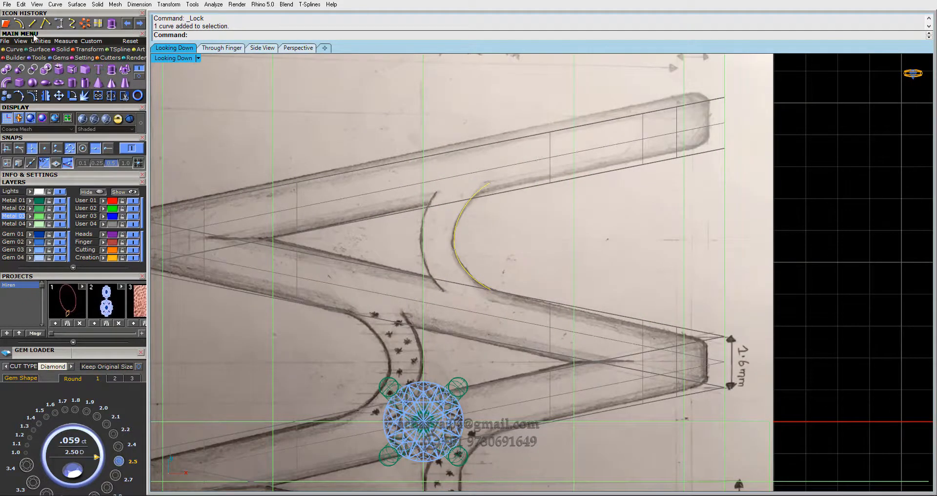
left_click(21, 24)
type("1.")
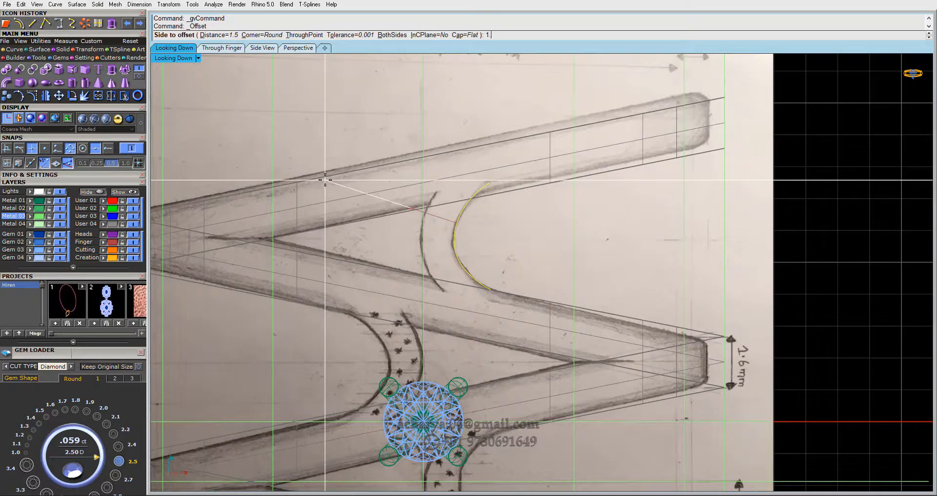
type("5")
key("Return")
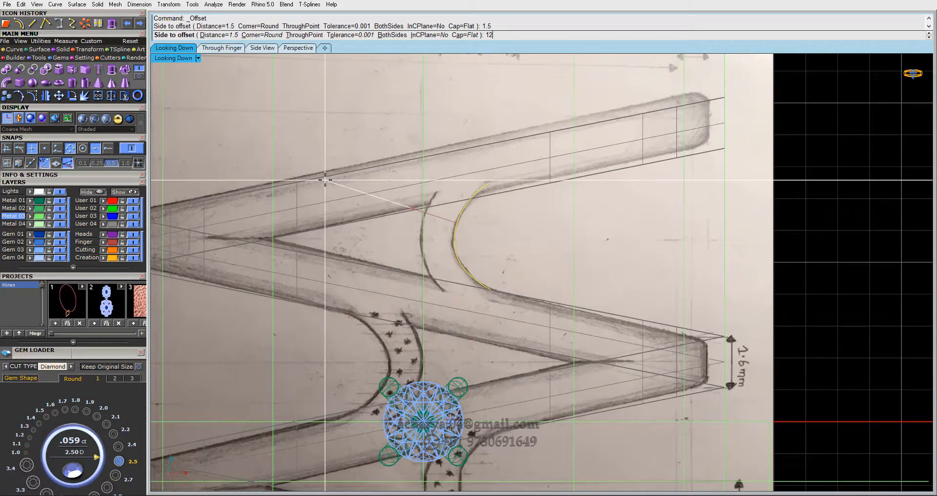
type("1.2")
key("Return")
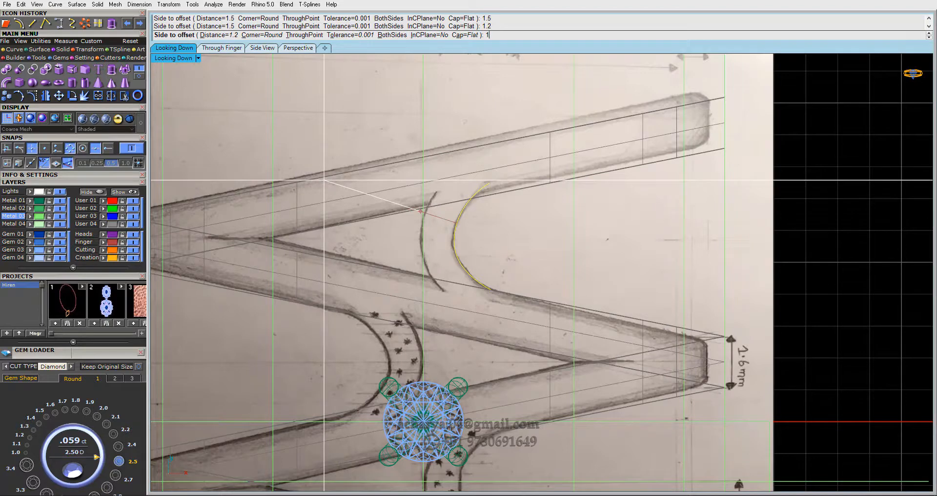
type("1")
key("Return")
left_click(335, 210)
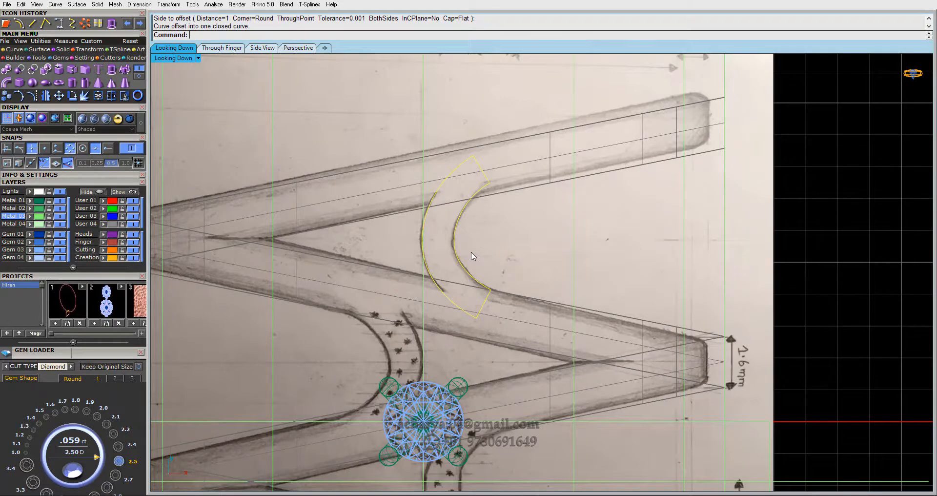
Move the closed crescent outline slightly to fit the sketched arcs, and reselect it
scroll(473, 256, "up", 4)
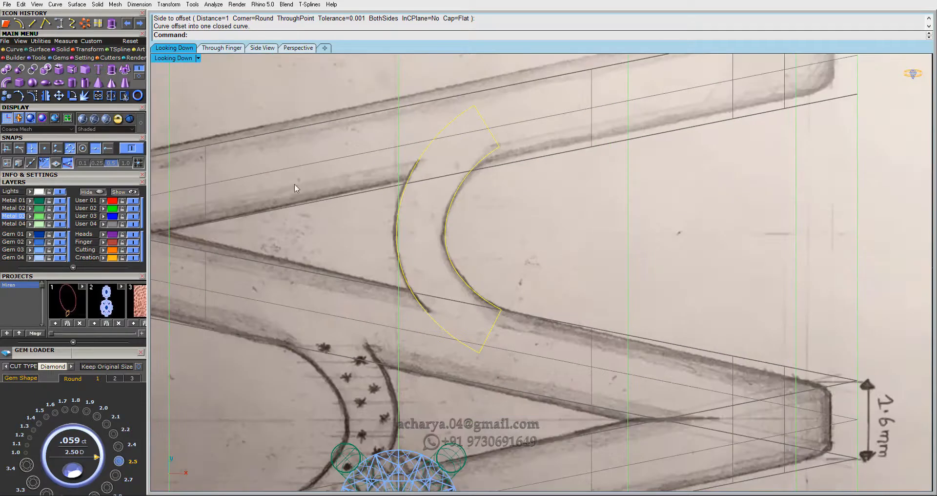
left_click(58, 96)
left_click(540, 247)
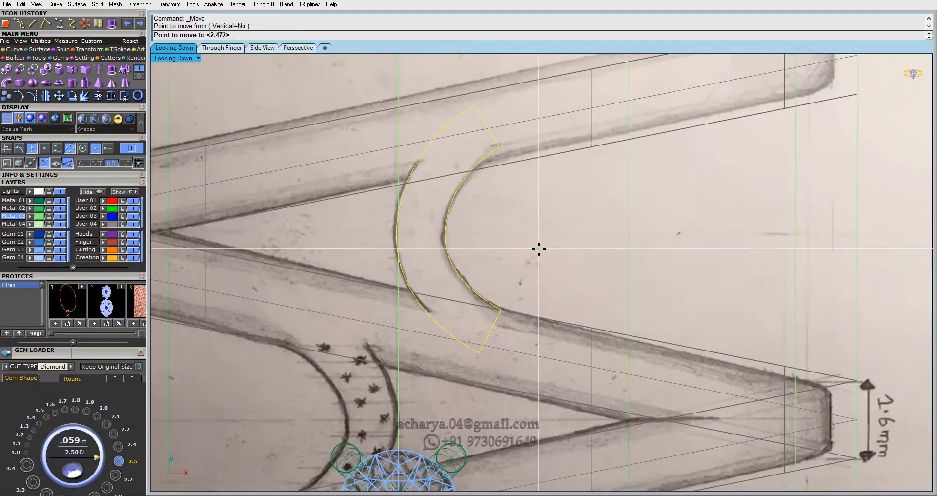
left_click(540, 257)
scroll(527, 282, "up", 6)
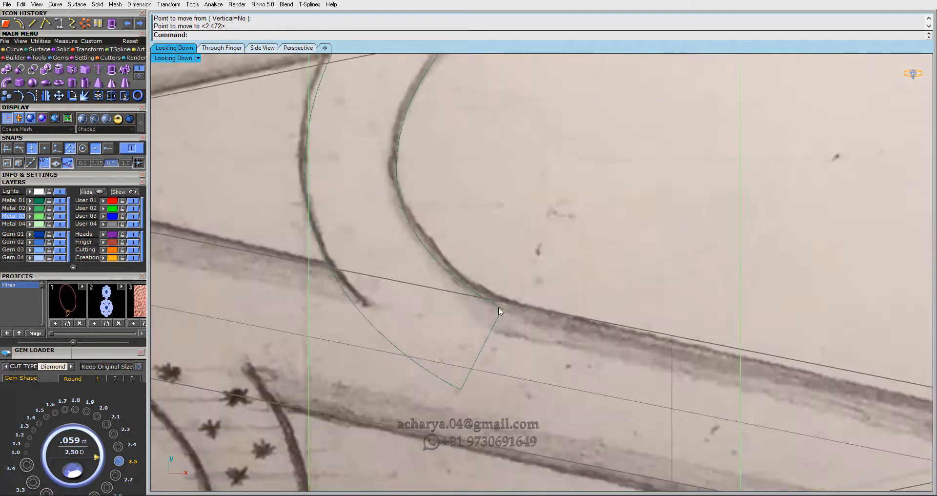
scroll(515, 315, "down", 4)
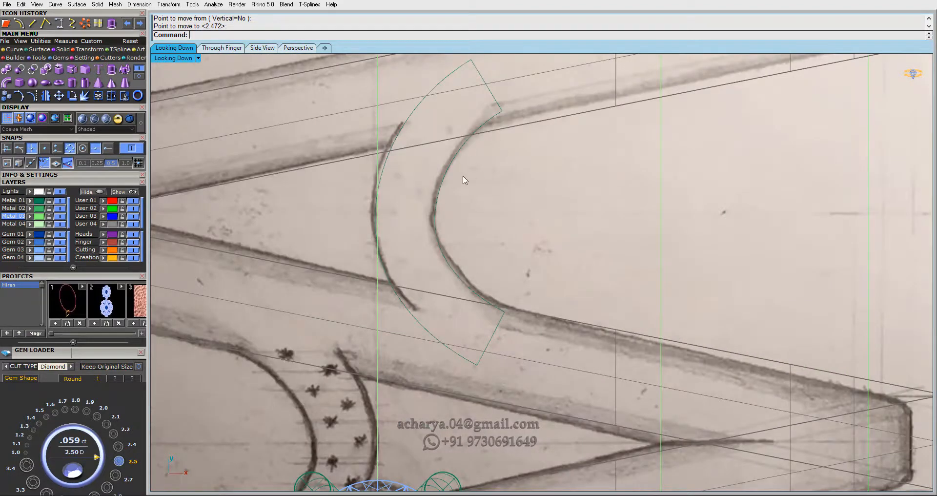
left_click(443, 175)
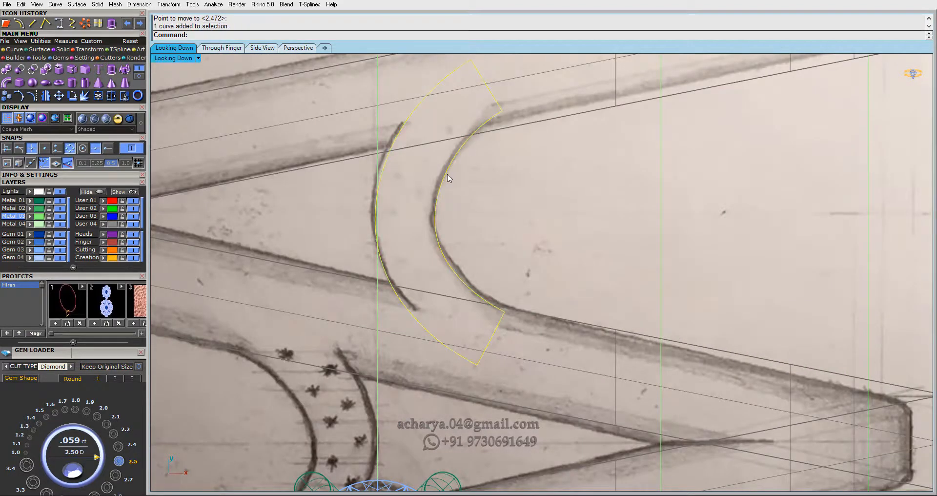
scroll(449, 179, "down", 3)
scroll(449, 178, "up", 4)
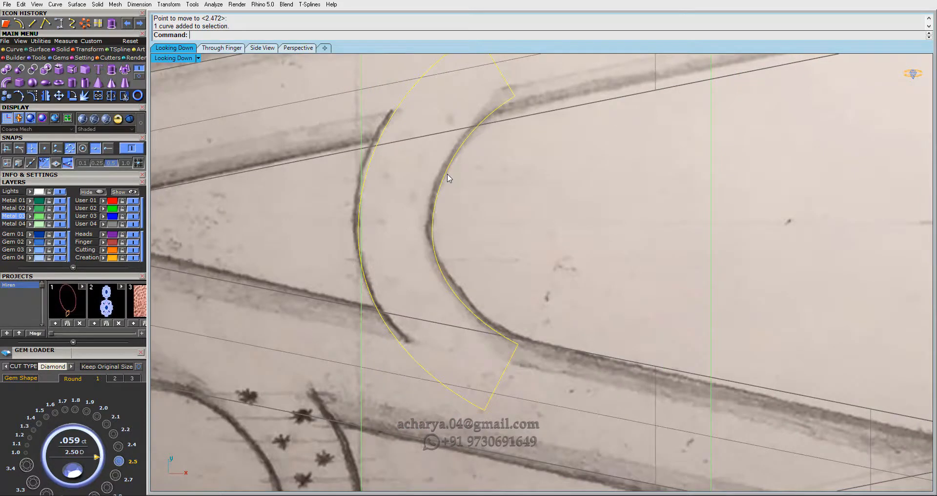
right_click_drag(458, 167, 448, 197)
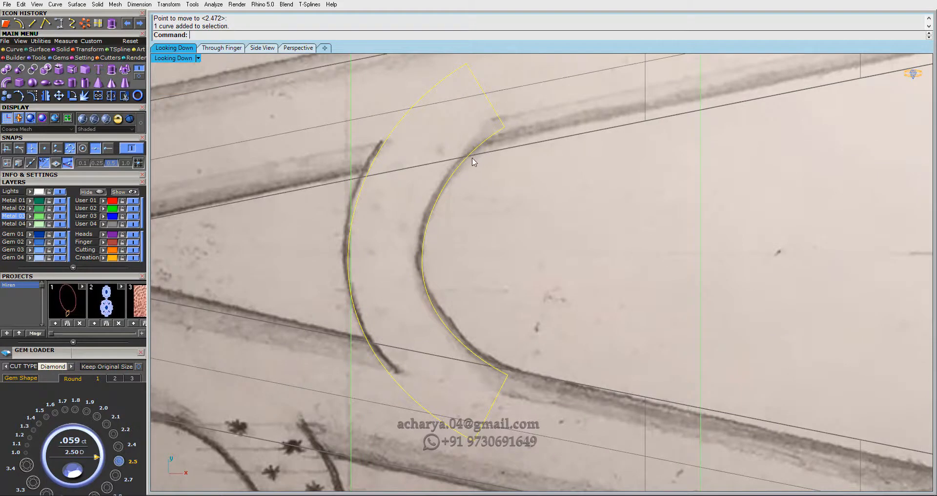
scroll(401, 178, "down", 5)
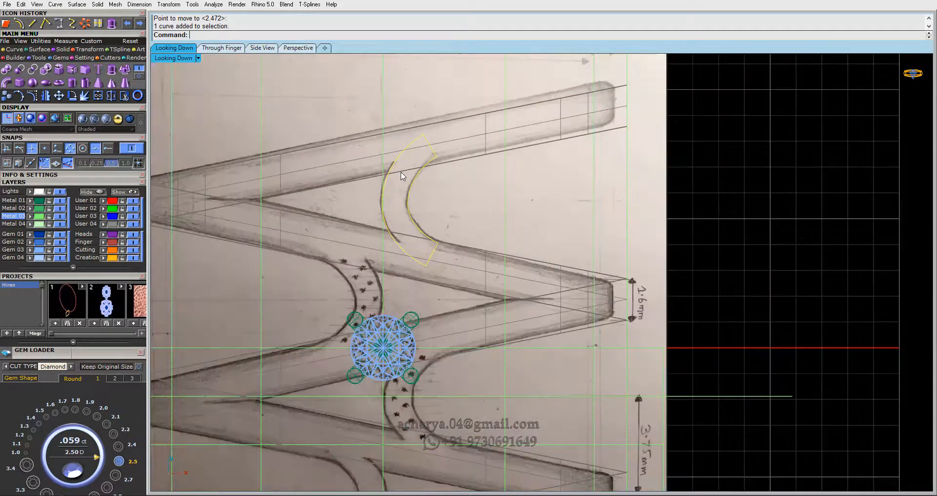
right_click_drag(405, 250, 409, 196)
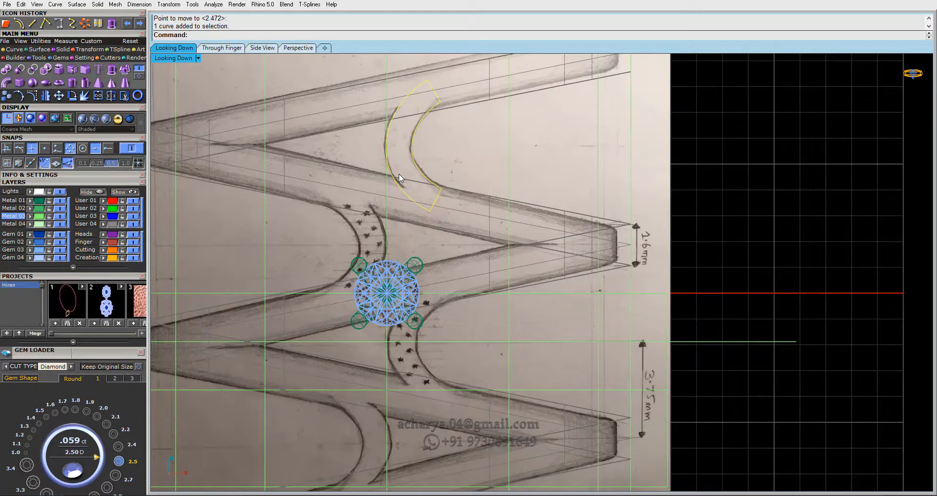
right_click_drag(439, 185, 445, 216)
left_click(47, 97)
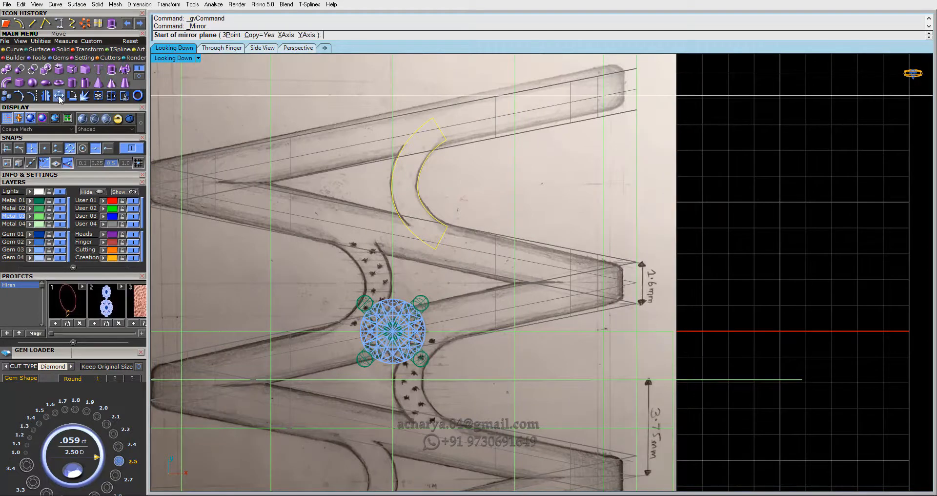
left_click(58, 96)
left_click(6, 95)
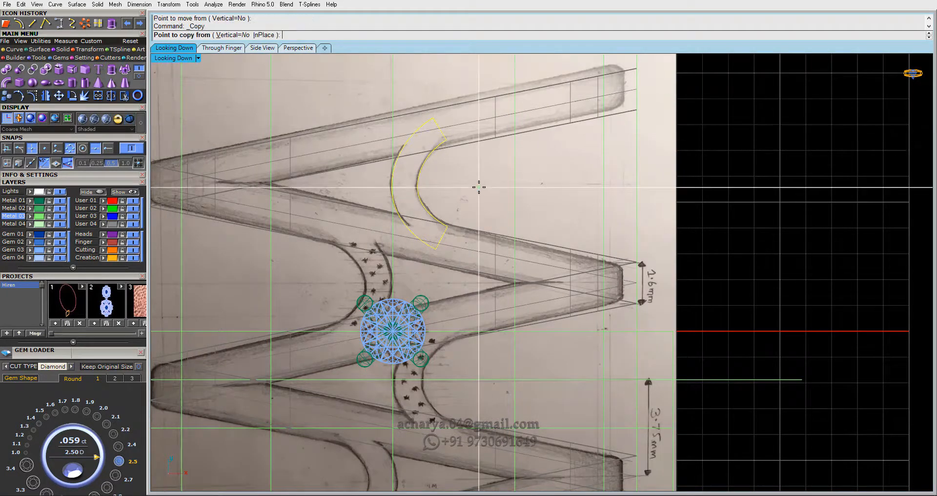
right_click_drag(484, 213, 481, 152)
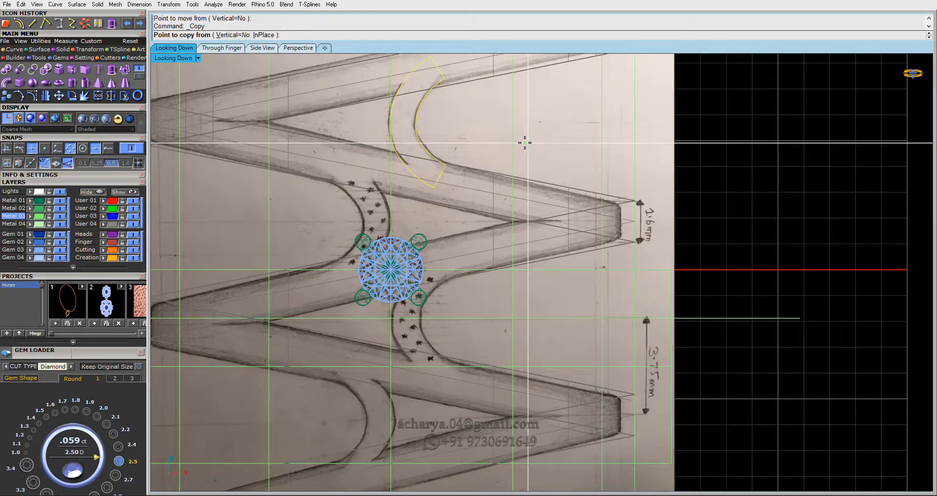
left_click(498, 148)
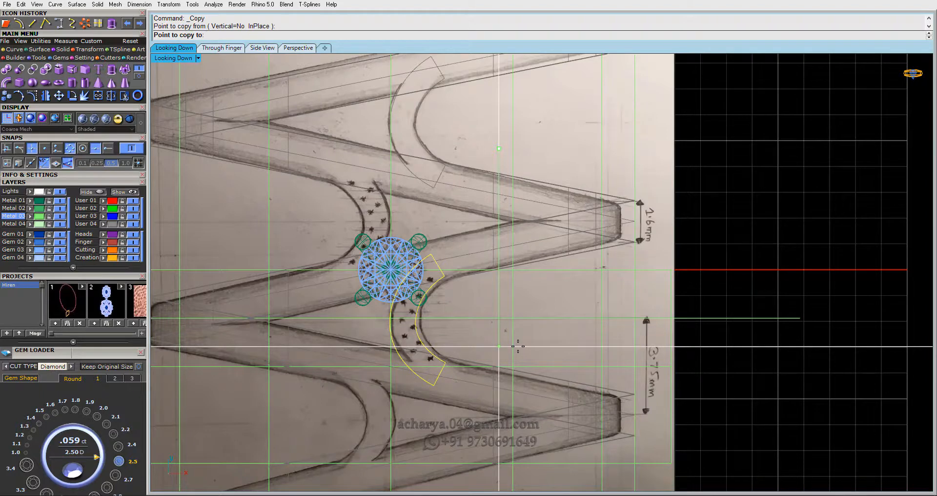
key("Escape")
Unlock only the centre curve of the diagonal band just below the crescent outline
right_click_drag(391, 208, 405, 217)
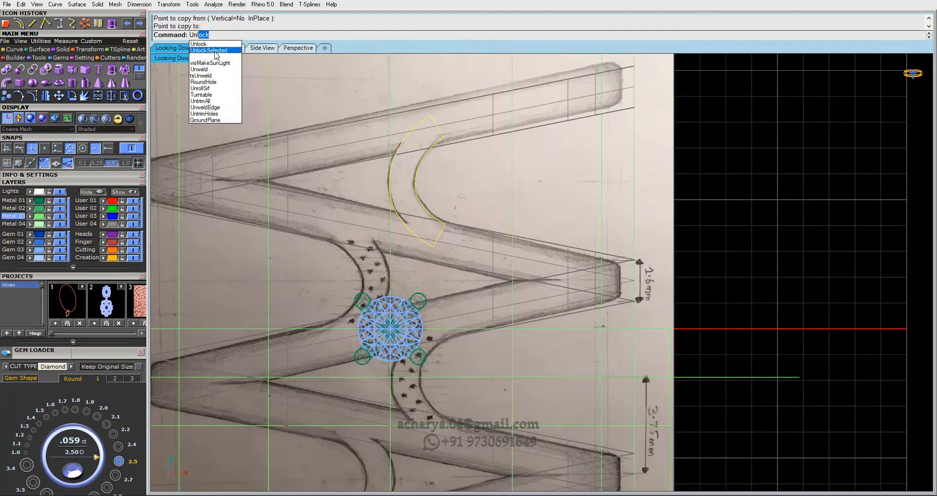
left_click(213, 51)
left_click(404, 239)
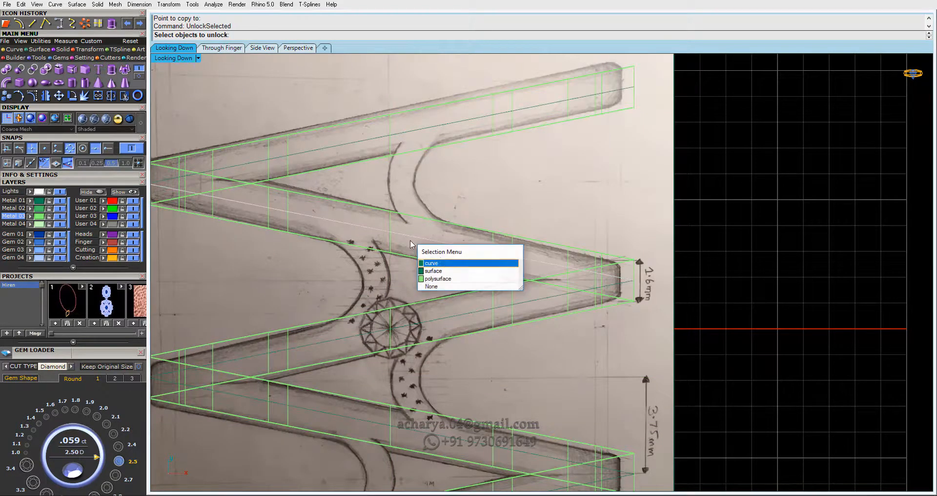
left_click(440, 266)
key("Return")
Polar-array the crescent outline around the unlocked centre curve's midpoint with 2 items over 360 degrees
left_click(93, 50)
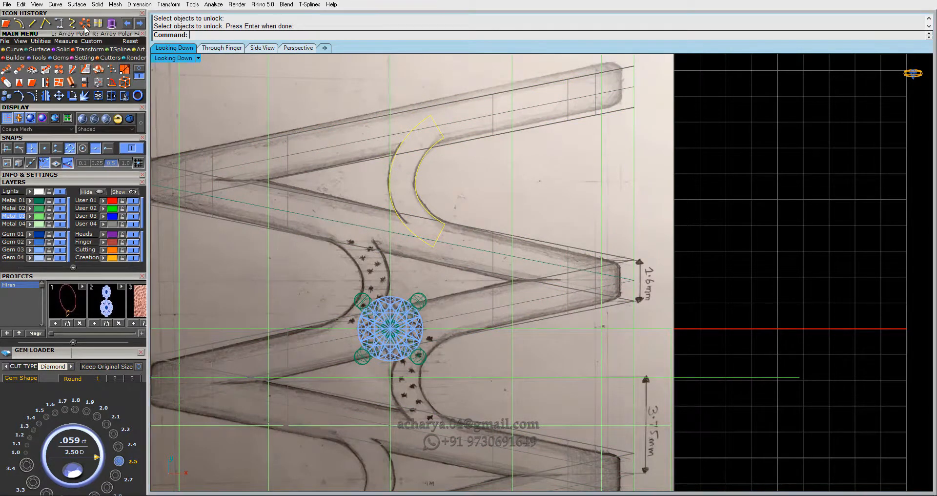
left_click(111, 69)
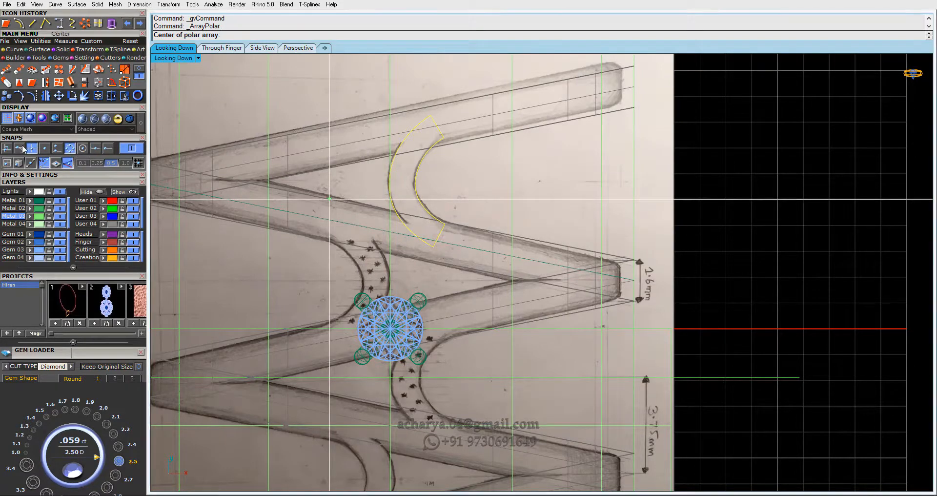
left_click(398, 239)
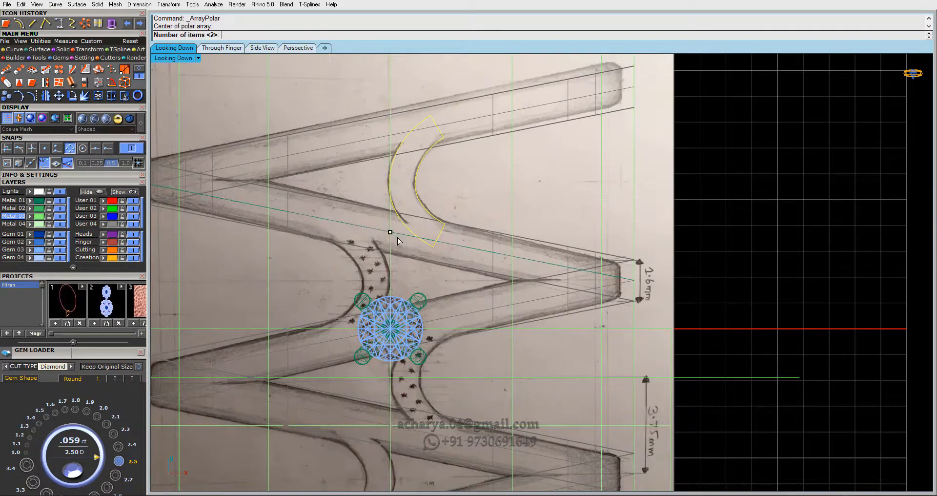
key("Return")
key("Return")
key("Return")
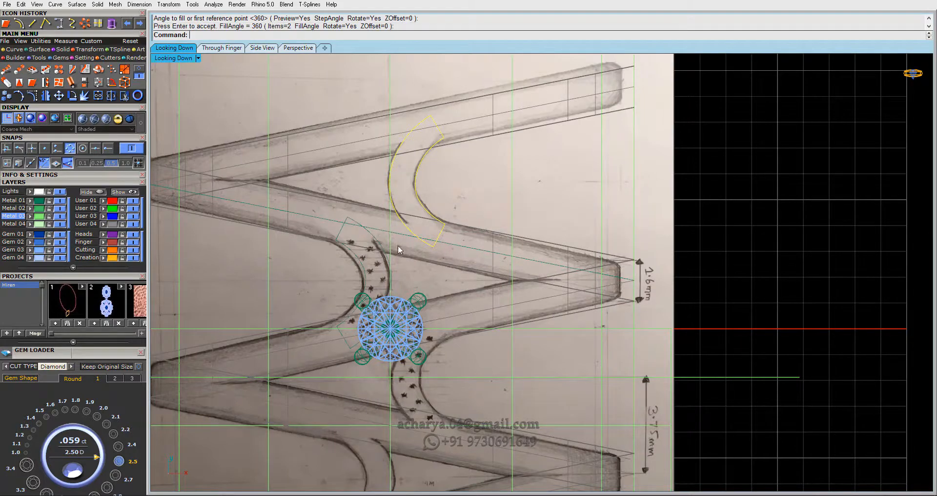
Polar-array both crescent outlines around the origin 0,0,0 with 2 items over 360 degrees
left_click(369, 235)
key("Return")
type("0")
key("Return")
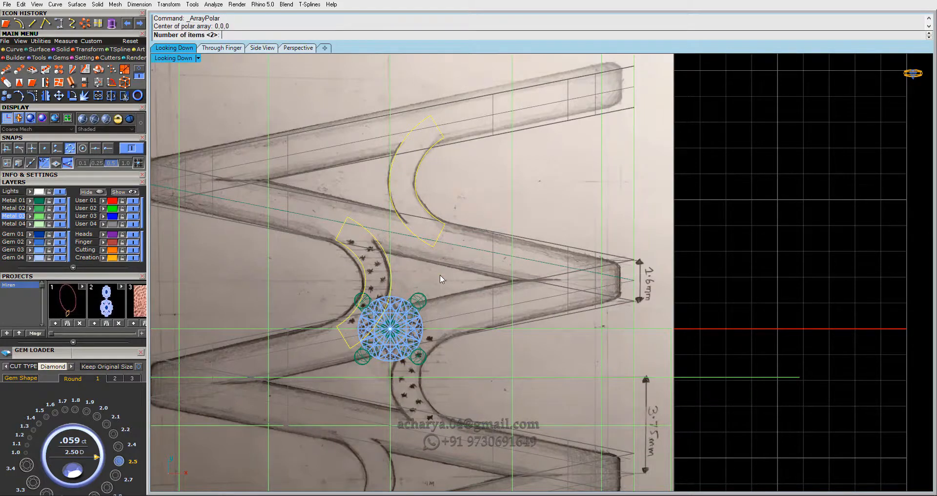
key("Return")
key("Return")
scroll(451, 231, "down", 6)
key("Return")
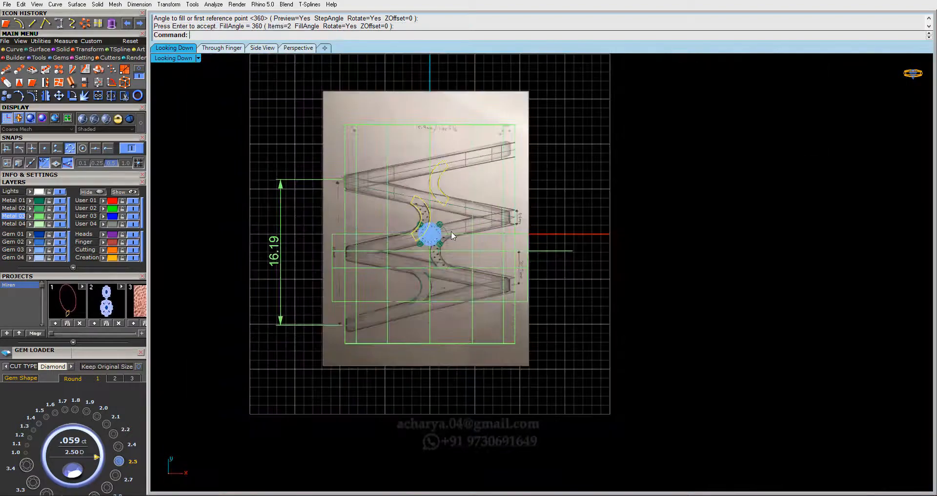
Trim the cylindrical surface outside the four crescent outlines in the Looking Down view, leaving the gem and prongs out of the cutting selection
left_click_drag(450, 323, 470, 376)
scroll(437, 265, "up", 8)
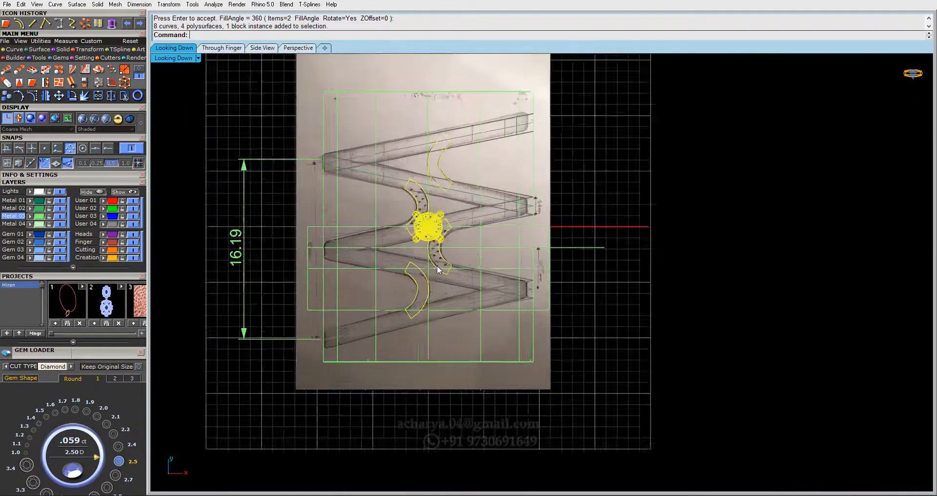
double_click(184, 59)
scroll(381, 370, "down", 10)
right_click_drag(412, 303, 402, 351)
scroll(402, 351, "up", 10)
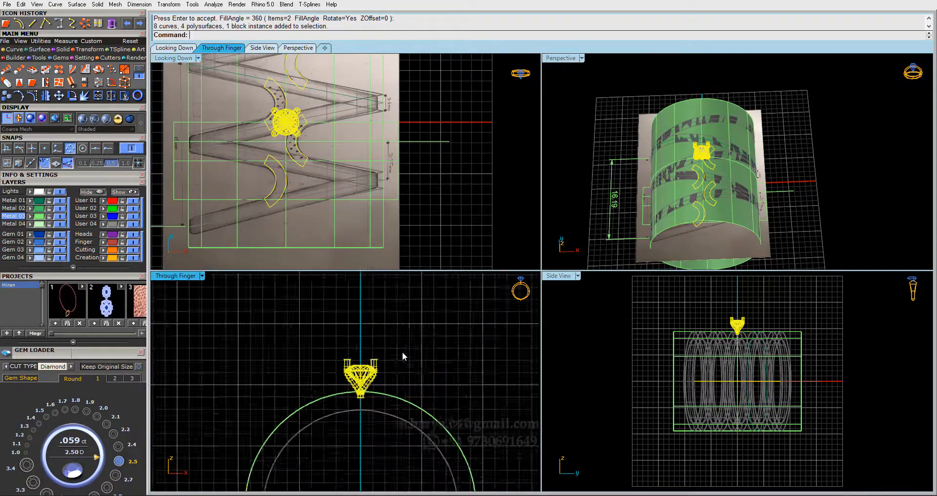
left_click_drag(402, 351, 298, 390, "ctrl")
left_click(124, 96)
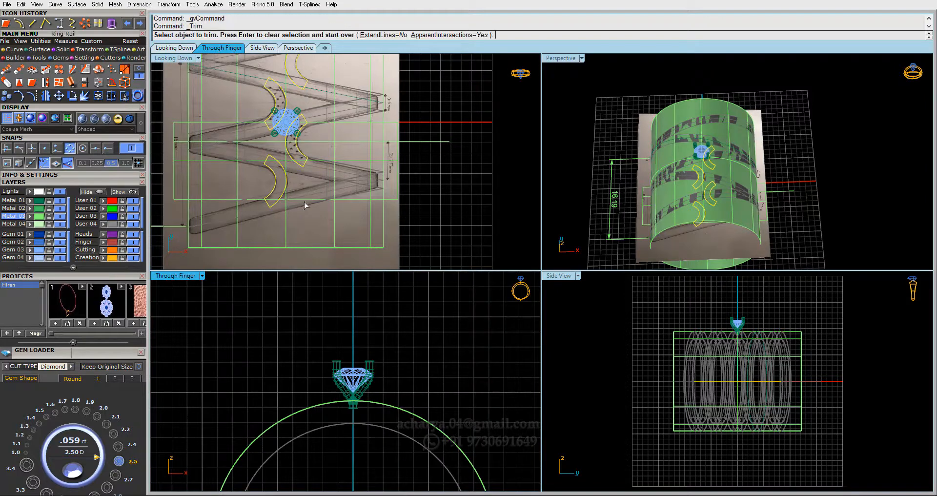
left_click(377, 226)
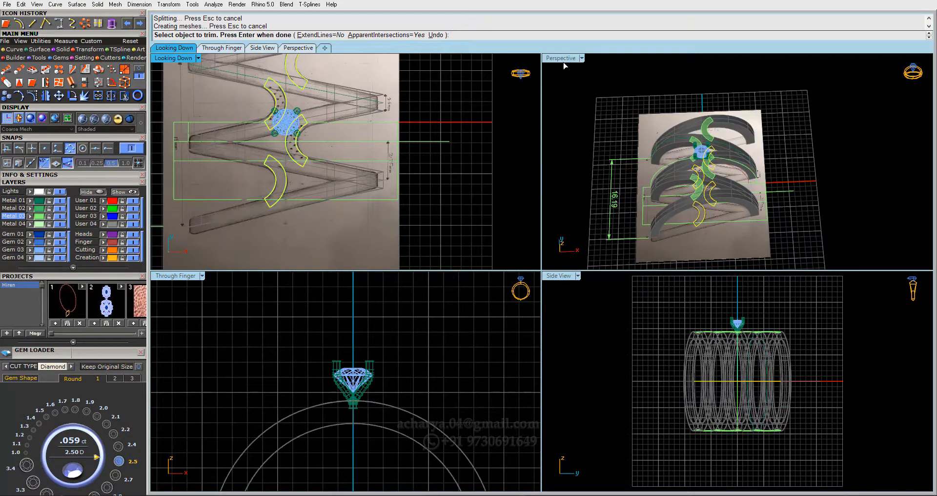
Try deleting the window-selected pieces in the maximized Perspective view, and undo the deletion
double_click(564, 62)
right_click_drag(563, 63, 403, 137)
scroll(438, 146, "down", 2)
right_click(401, 137)
right_click_drag(480, 261, 485, 229)
left_click_drag(414, 243, 544, 374)
right_click_drag(492, 319, 454, 220)
key("Delete")
key("ctrl+z")
Offset all the crescent surfaces on the ring into solids at a distance of 1.5, with every offset direction flipped to point inward
scroll(452, 186, "up", 5)
scroll(464, 162, "down", 4)
scroll(453, 142, "up", 6)
right_click_drag(452, 142, 461, 128)
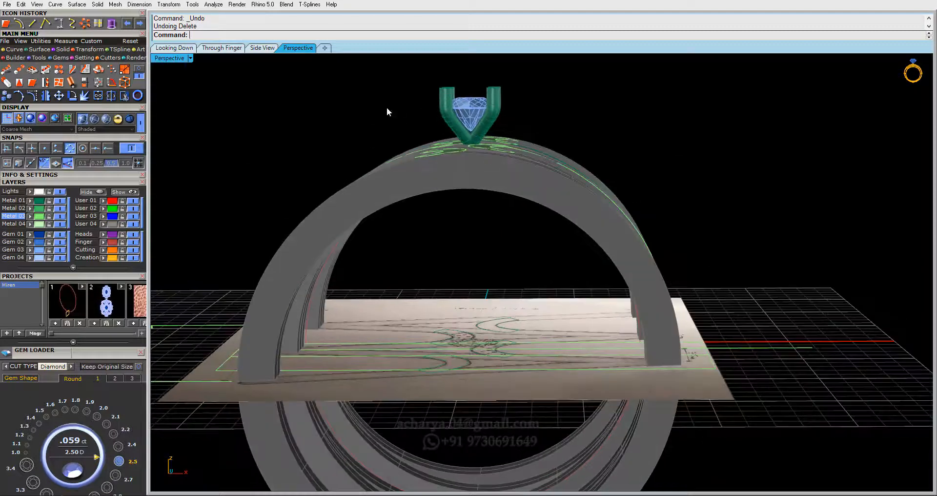
left_click_drag(372, 108, 557, 191, "shift")
right_click_drag(558, 191, 510, 222)
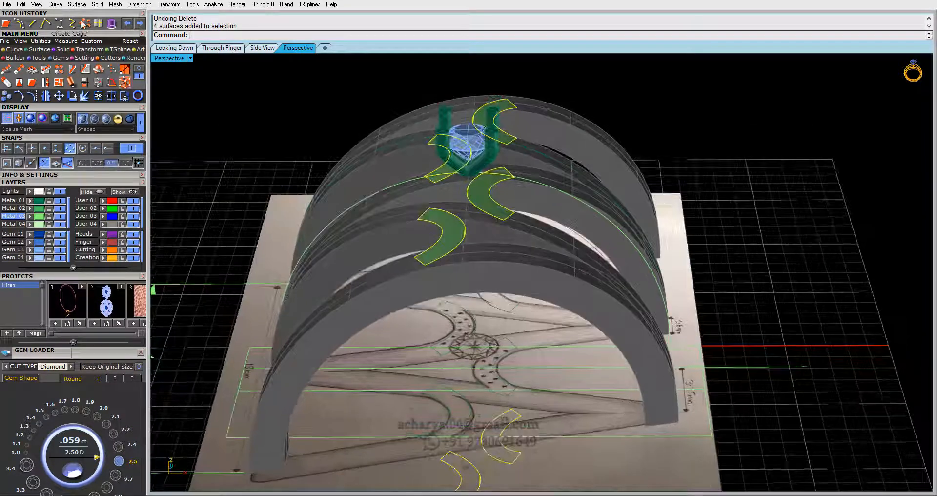
left_click(40, 50)
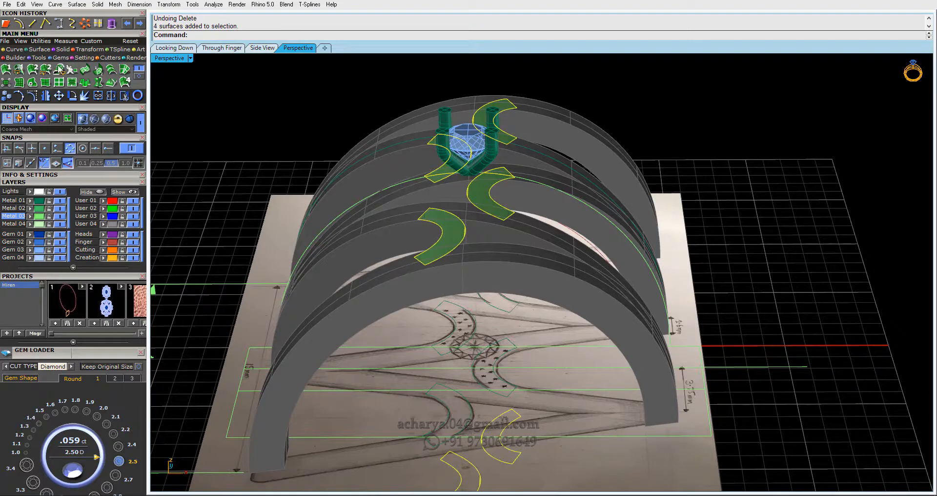
left_click(139, 76)
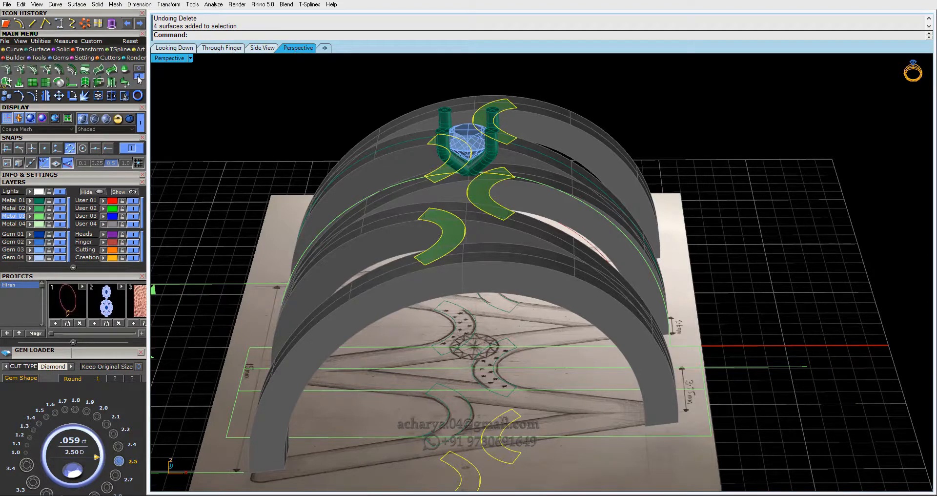
left_click(59, 69)
right_click_drag(454, 227, 447, 204)
scroll(446, 204, "up", 2)
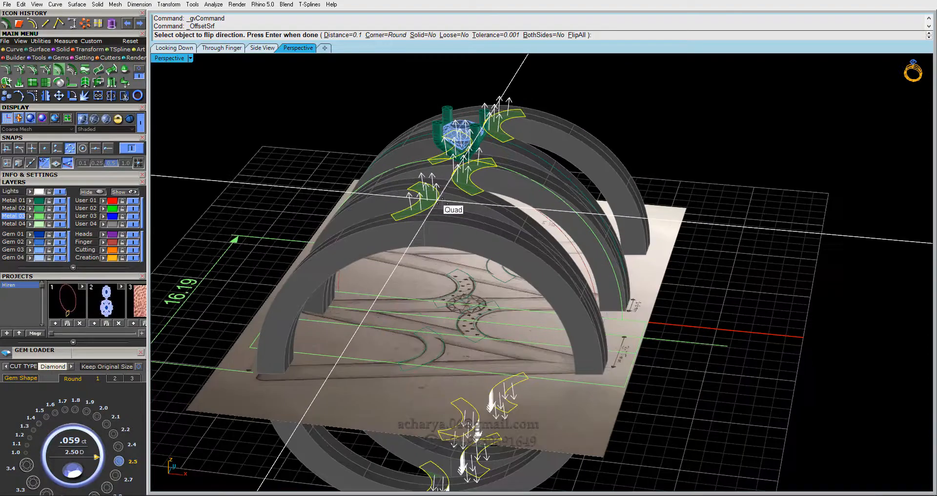
left_click(424, 35)
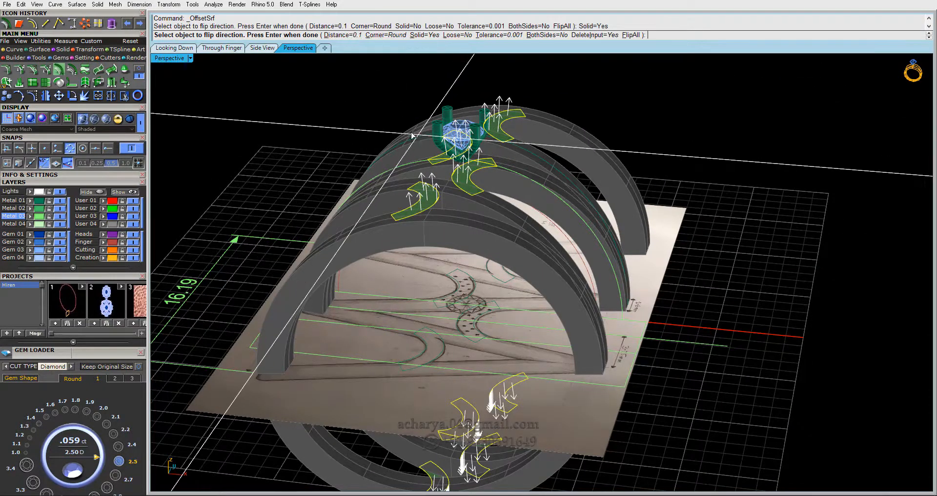
right_click_drag(412, 135, 401, 117)
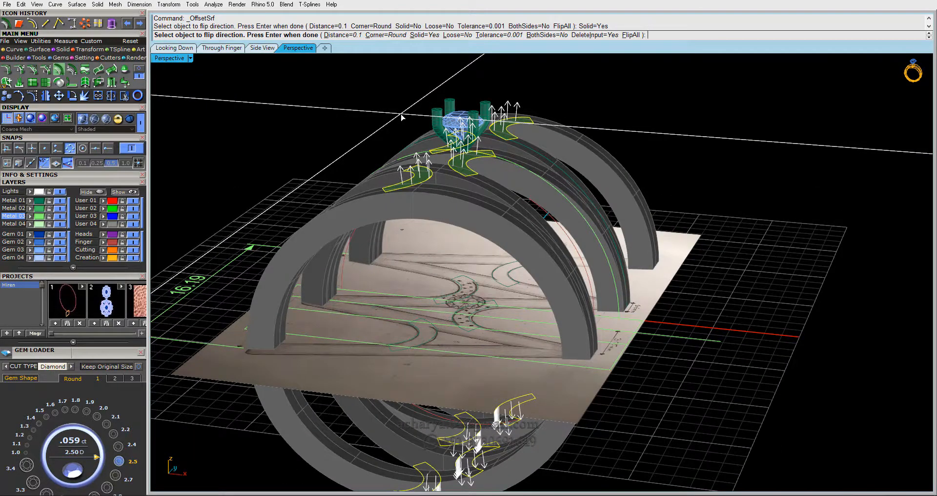
key("Return")
mouse_move(442, 248)
right_mouse_down()
mouse_move(441, 224)
mouse_move(436, 244)
right_mouse_up()
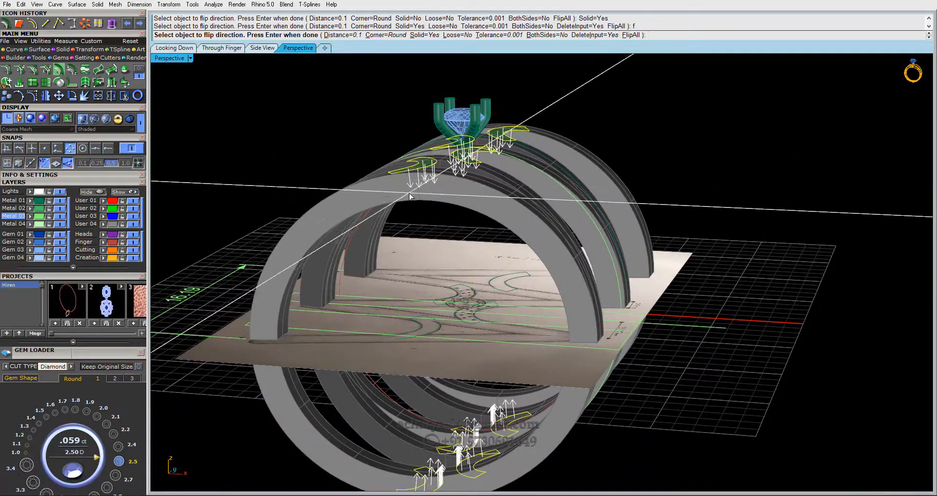
key("Return")
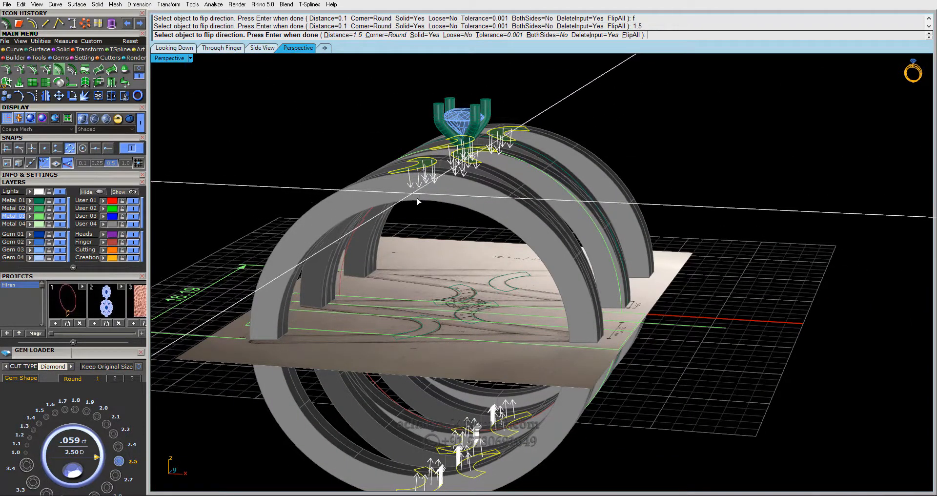
key("Return")
Unlock the locked objects and hide the sketch picture together with its nearby layout curves
mouse_move(455, 219)
right_mouse_down()
mouse_move(470, 137)
mouse_move(502, 361)
mouse_move(438, 233)
mouse_move(222, 320)
right_mouse_up()
type("Unlock")
key("Return")
left_click_drag(312, 194, 222, 320)
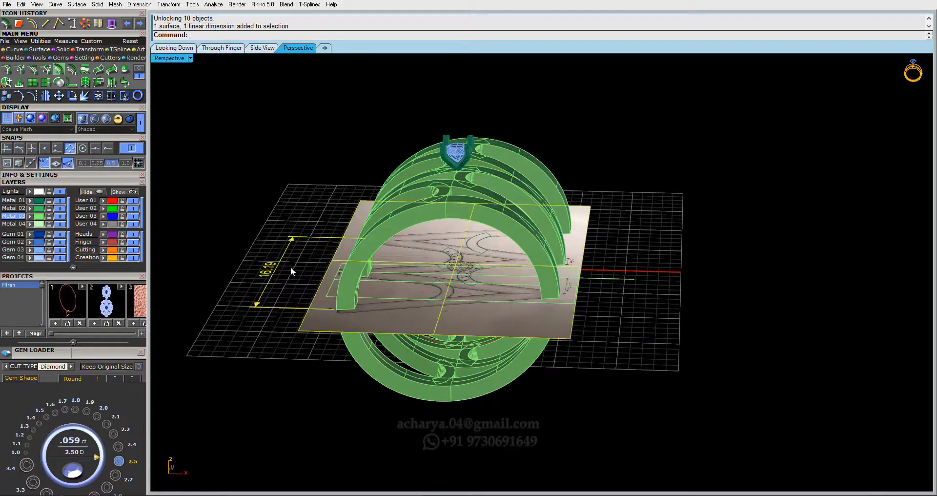
key("Escape")
right_click_drag(379, 262, 451, 226)
left_click_drag(451, 225, 419, 313)
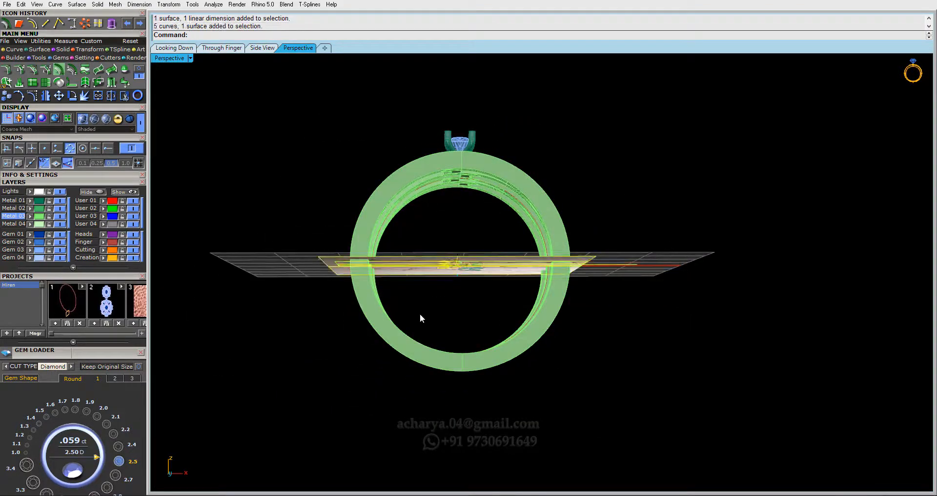
key("ctrl+h")
Hide the remaining flat layout curves inside the ring and the linear dimension beside it
right_click_drag(402, 283, 492, 247)
left_click_drag(493, 248, 444, 283)
key("ctrl+h")
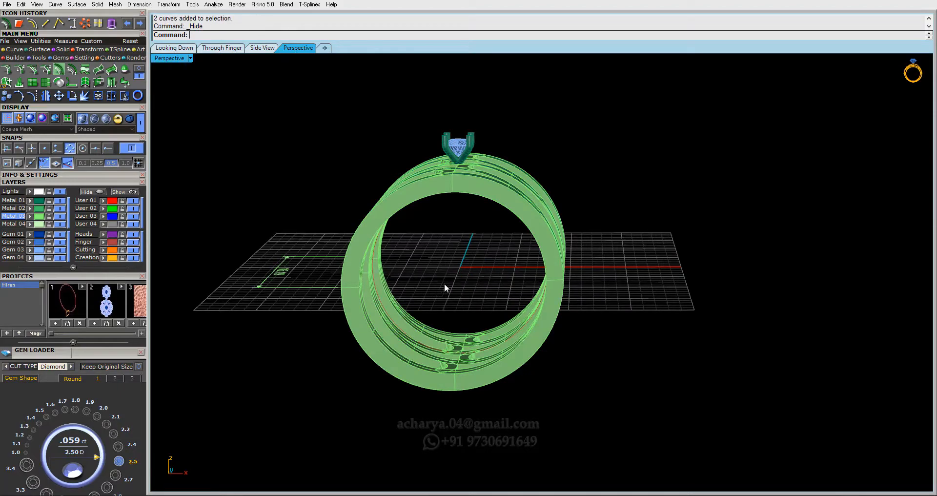
right_click_drag(444, 282, 437, 279)
left_click_drag(312, 234, 237, 305)
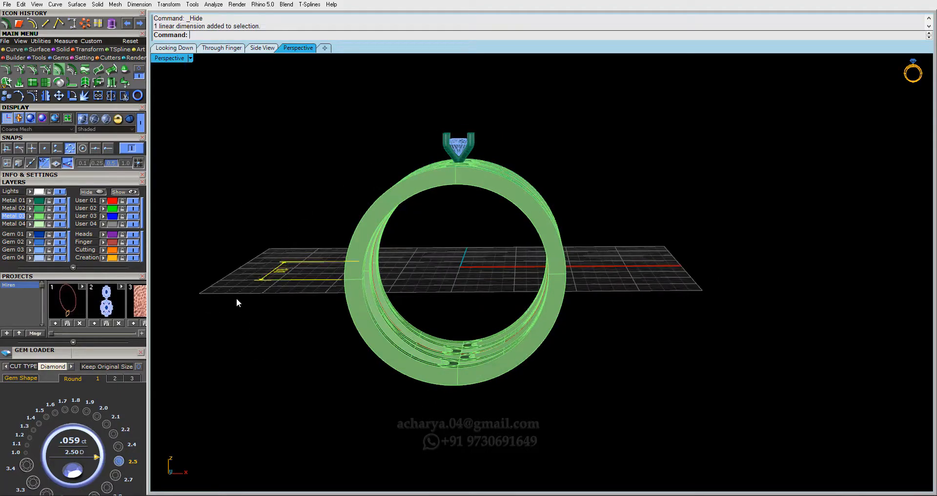
key("ctrl+h")
Select every remaining curve with SelCrv and hide the curves, leaving only the ring solids and the gem setting
right_click_drag(391, 274, 208, 189)
type("Sel")
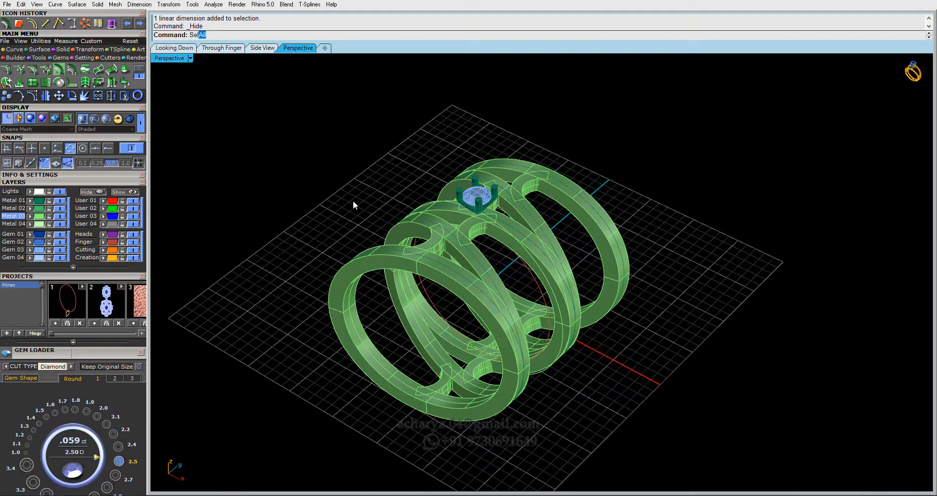
type("C")
key("Return")
right_click_drag(359, 205, 359, 245)
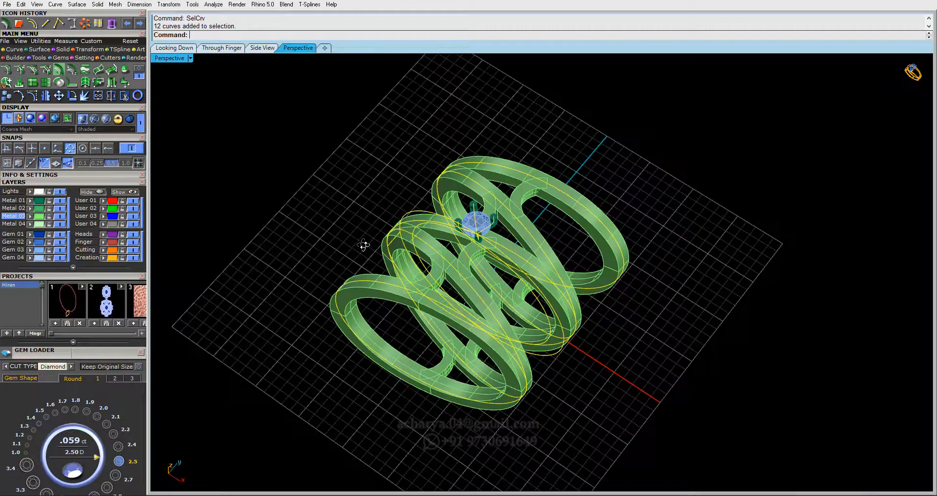
key("Escape")
Examine the assembled bands, the crescent connecting pieces and the prong setting up close in the Perspective view
right_click_drag(443, 319, 241, 193)
right_click_drag(460, 305, 460, 243, "shift")
scroll(516, 296, "up", 4)
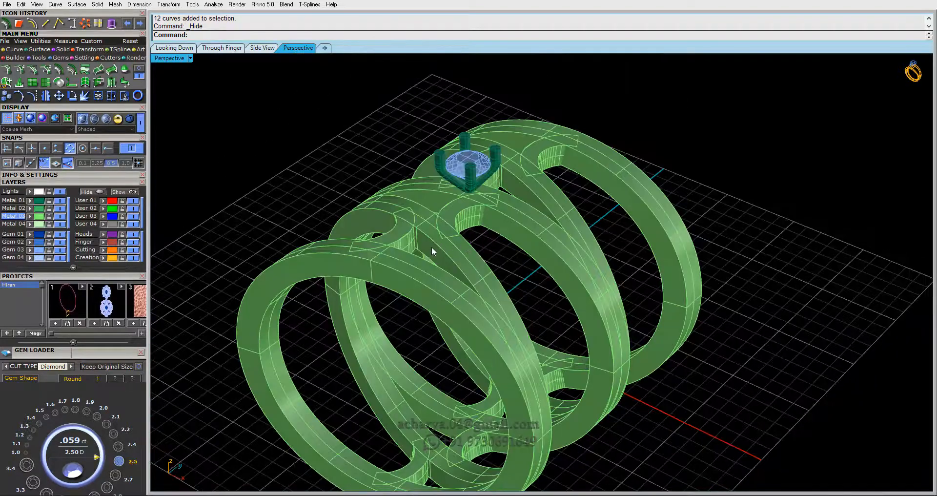
scroll(435, 242, "down", 2)
scroll(480, 183, "up", 6)
scroll(417, 241, "down", 4)
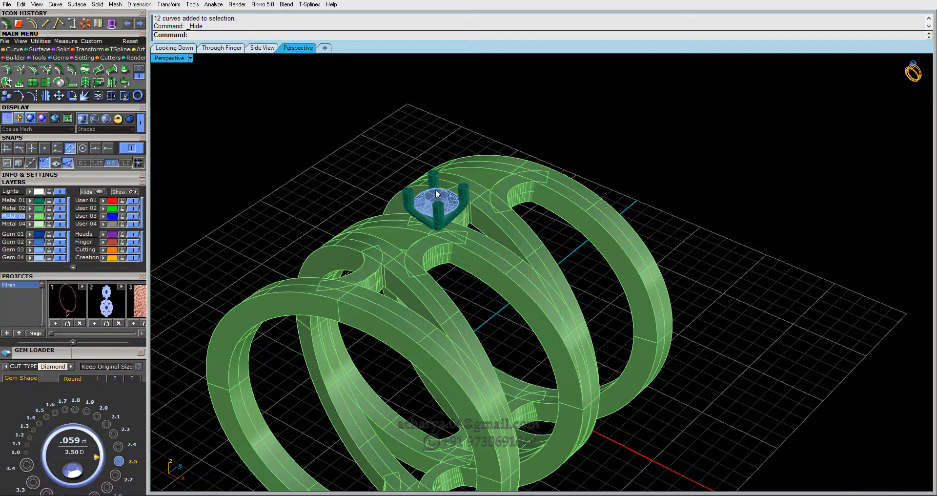
right_click_drag(426, 194, 419, 161, "shift")
scroll(395, 181, "up", 5)
scroll(394, 183, "down", 4)
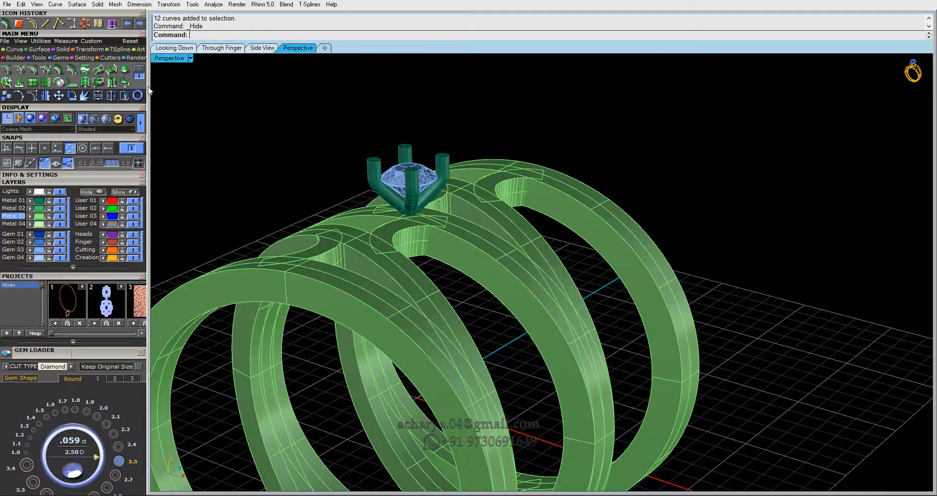
Try filleting the top edges of the four prongs with a radius of 0.3, and undo the fillet
left_click(63, 49)
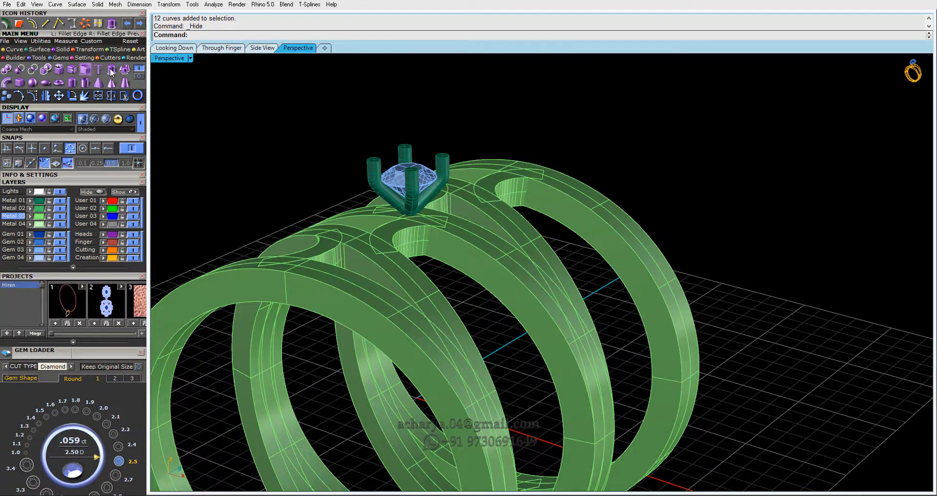
left_click(86, 71)
right_click_drag(466, 178, 454, 117)
scroll(454, 118, "up", 5)
left_click_drag(311, 114, 572, 163)
key("Return")
left_click(396, 35)
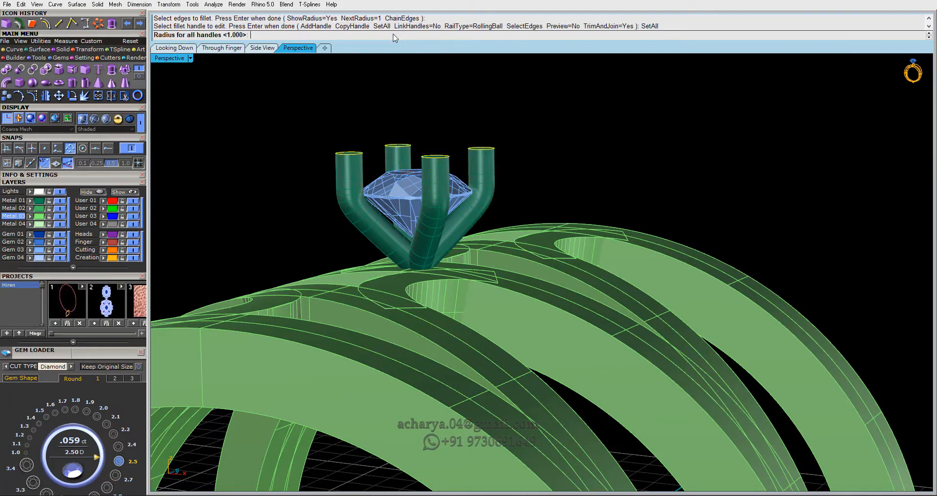
type(".3")
key("Return")
right_click_drag(410, 83, 320, 114)
scroll(416, 171, "up", 7)
key("Return")
scroll(417, 170, "down", 8)
key("ctrl+z")
Retry the fillet on the four prongs' top edges, keeping the 0.3 radius
key("Return")
left_click_drag(314, 110, 503, 146)
key("Return")
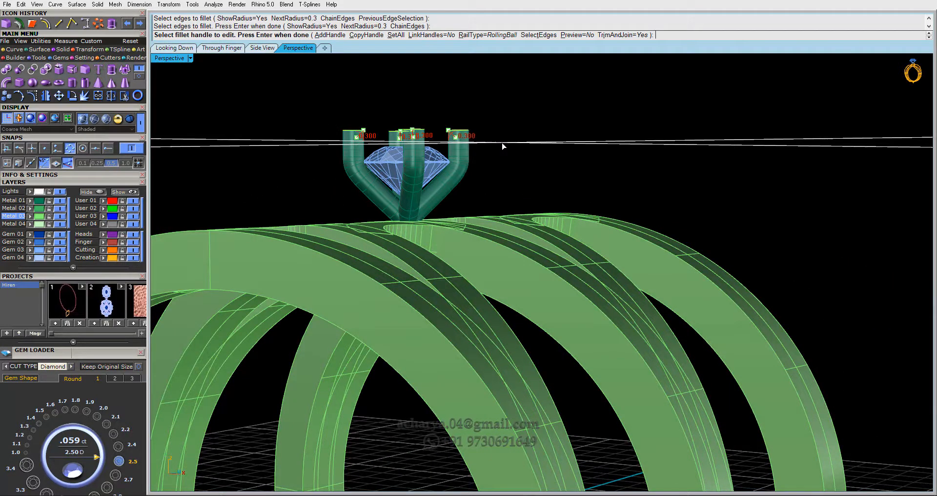
key("Return")
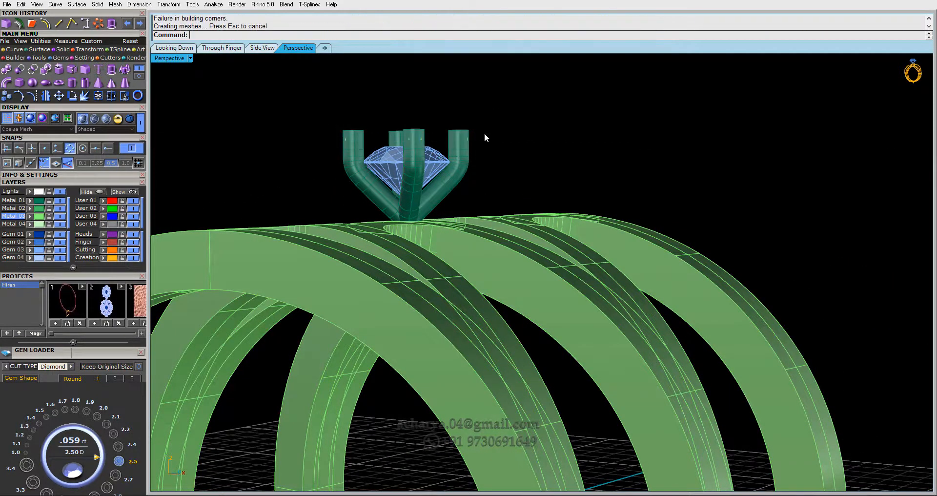
Fillet the top edges of all four prongs, setting every radius handle to 0.25
key("Return")
left_click_drag(277, 102, 520, 134)
key("Return")
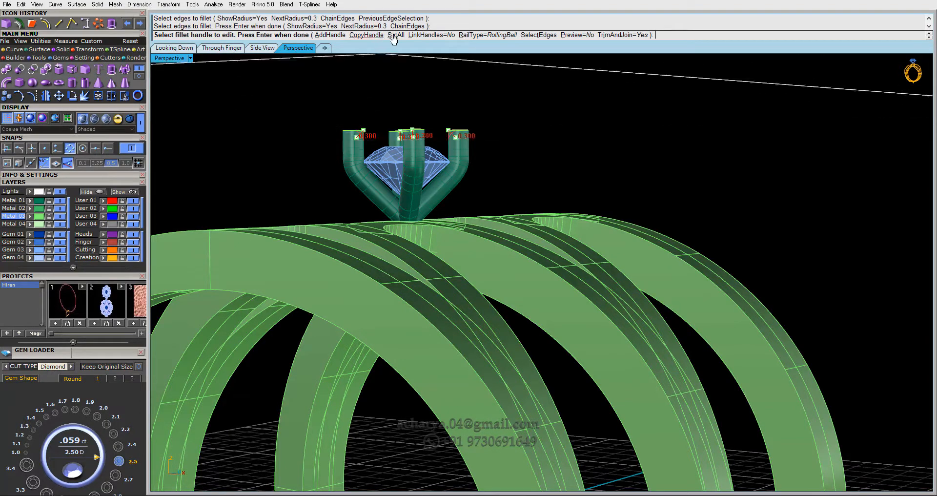
left_click(396, 34)
type(".25")
key("Return")
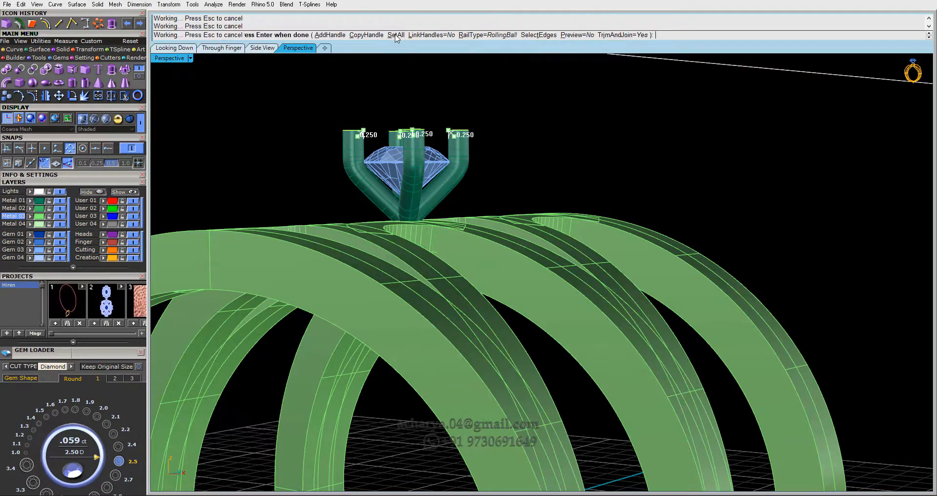
key("Return")
Open the V-Ray Render settings, browse the pearl materials, and add the ground plane to the render scene
right_click_drag(418, 136, 452, 224)
right_click_drag(506, 148, 364, 161)
left_click(135, 58)
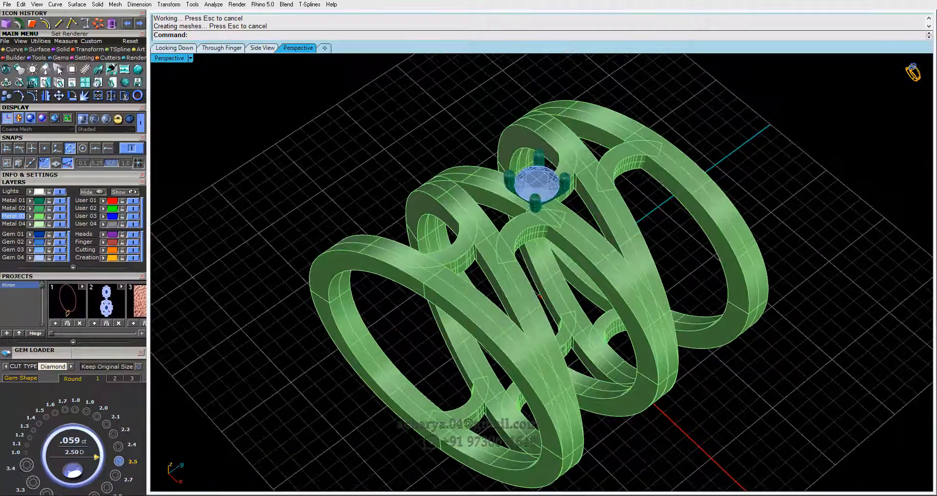
left_click(6, 69)
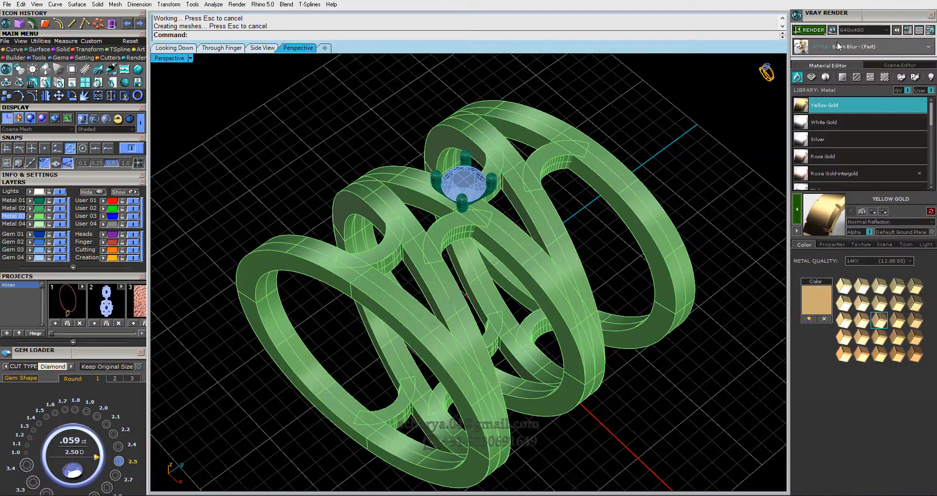
left_click(825, 77)
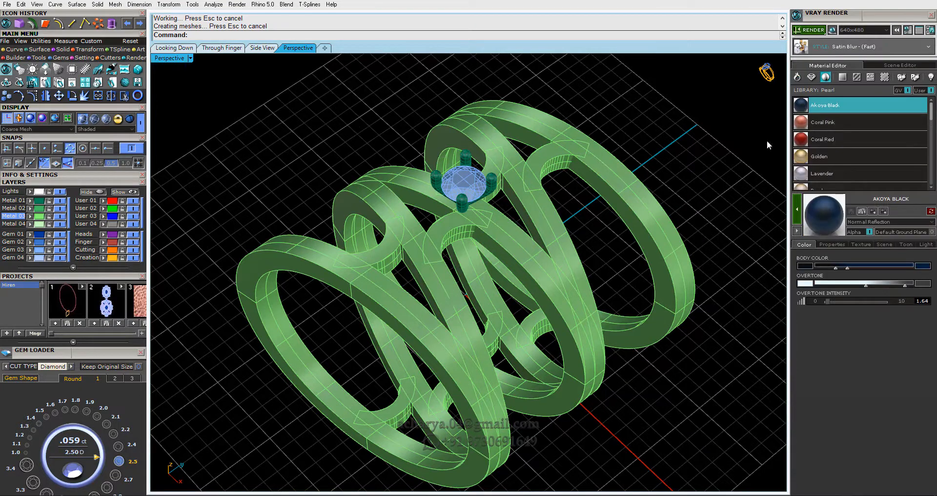
left_click(833, 30)
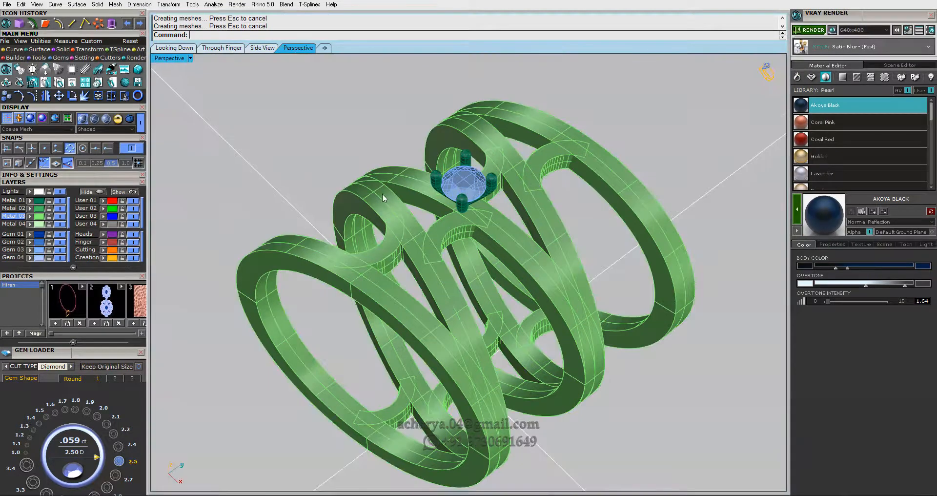
Switch the Perspective view to wireframe display and clear the selection of the ground plane
right_click_drag(382, 193, 374, 174, "shift")
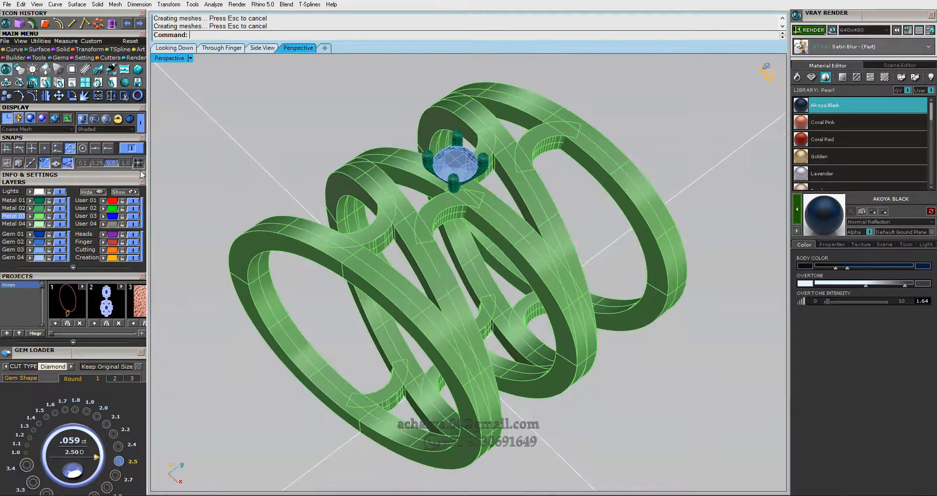
left_click(281, 188)
left_click(141, 122)
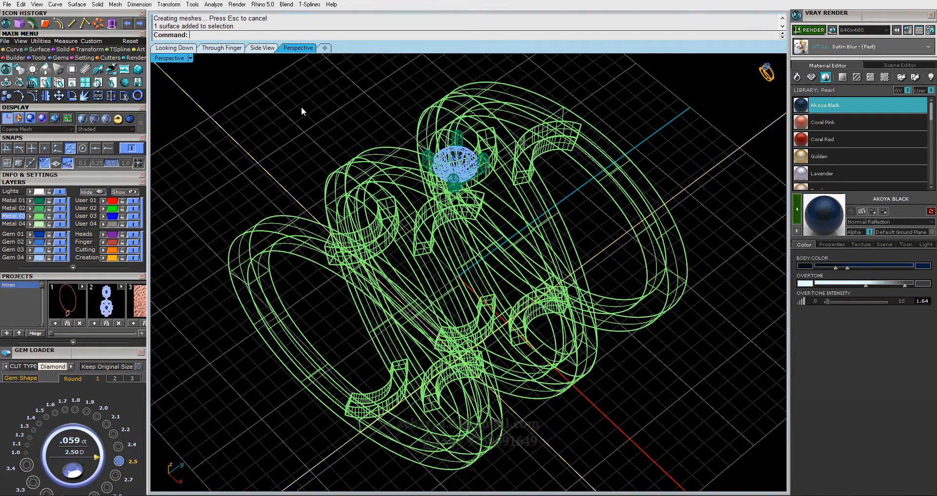
left_click(171, 137)
Select all objects on the Metal 03 and Metal 01 layers and assign them the White Gold material
left_click(40, 217)
left_click(40, 200)
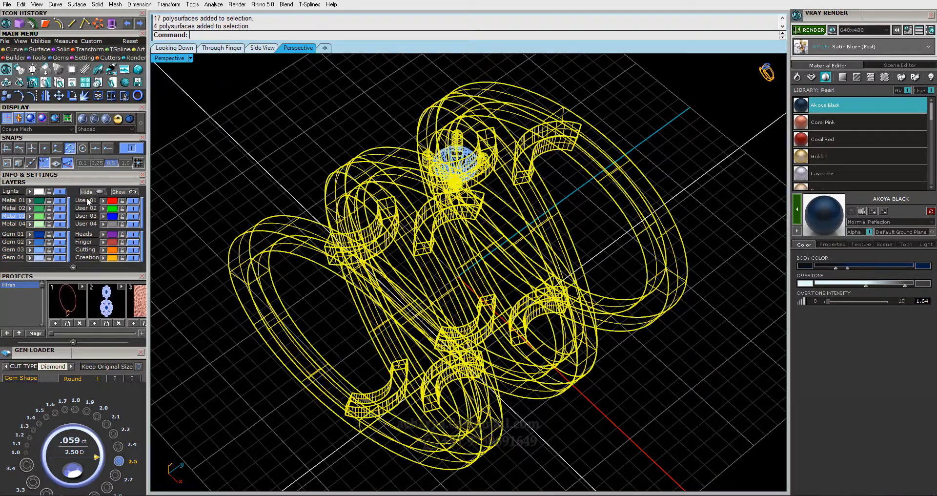
right_click_drag(412, 223, 437, 266)
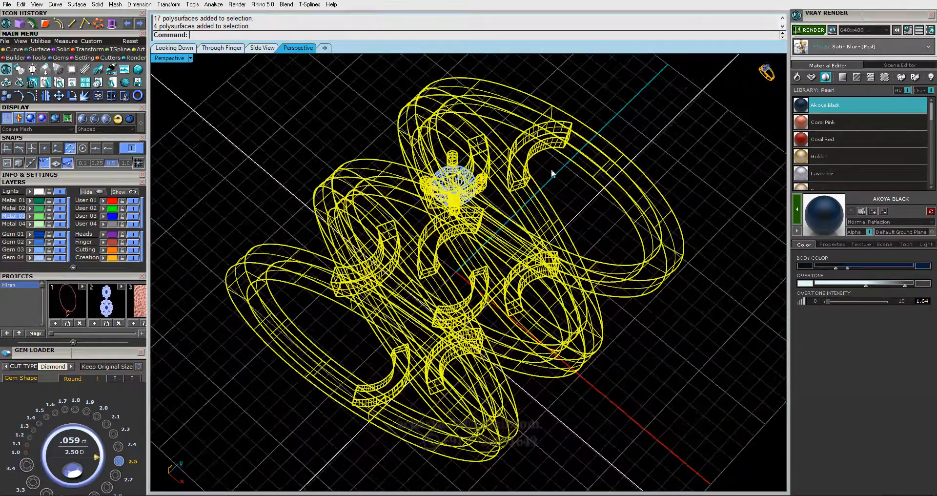
left_click(797, 77)
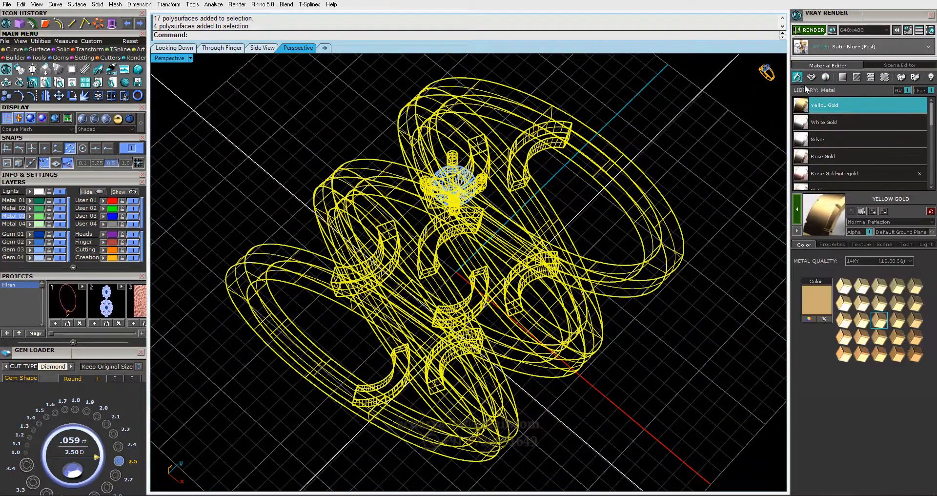
left_click(826, 123)
left_click(797, 208)
Select the gem block above the prongs and assign it the Diamond-rendering material from the Gem library
right_click_drag(689, 204, 678, 149)
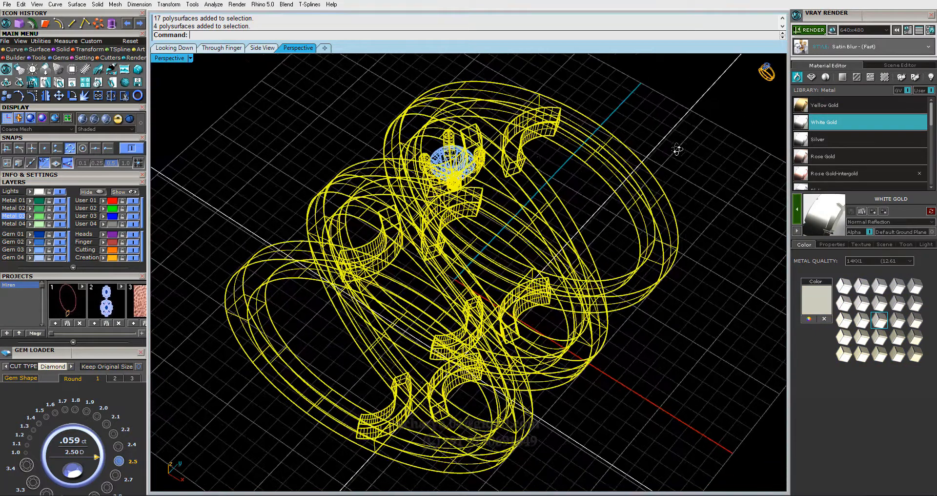
left_click(441, 156)
left_click(441, 156)
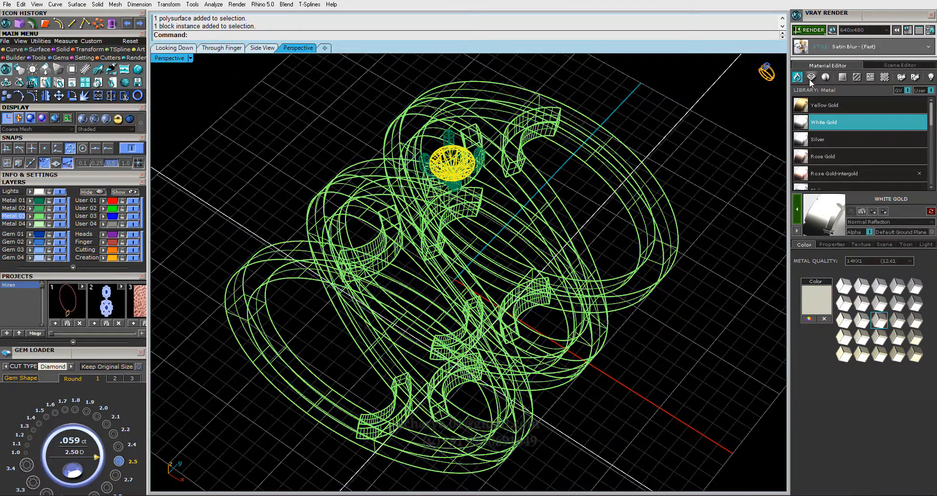
left_click(797, 214)
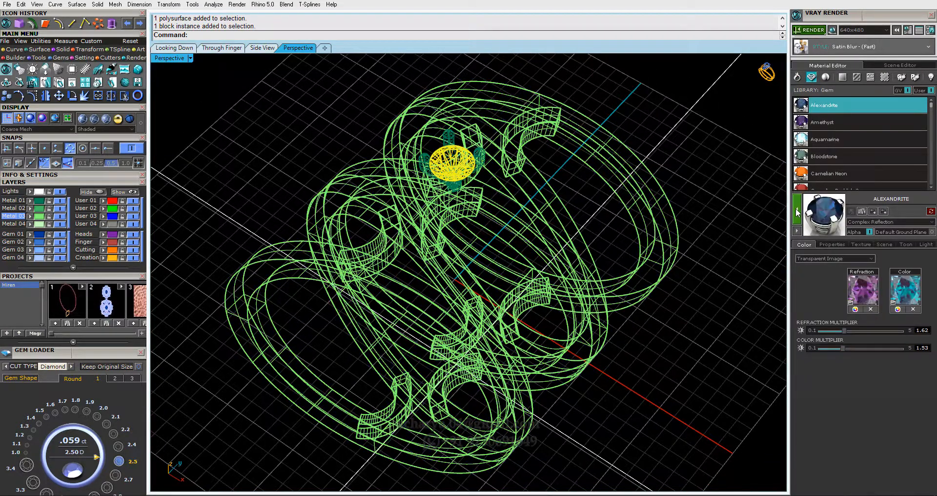
left_click(908, 91)
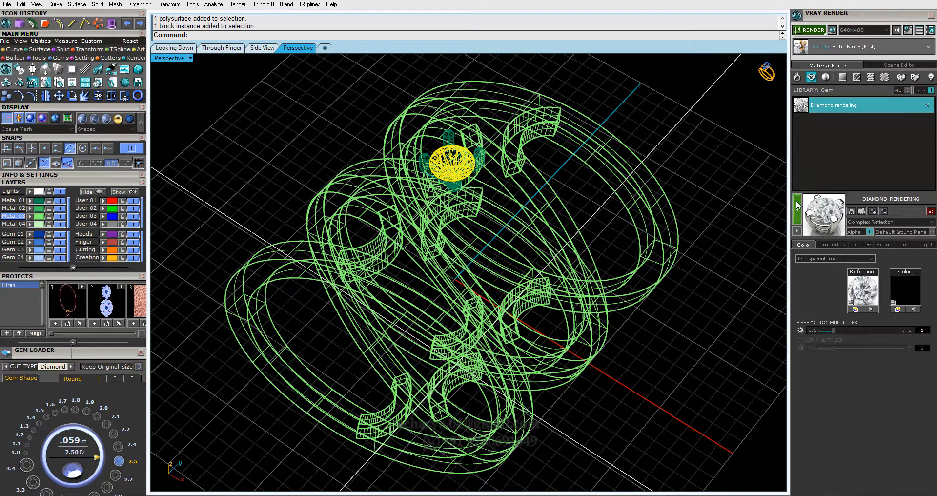
right_click_drag(701, 180, 623, 190)
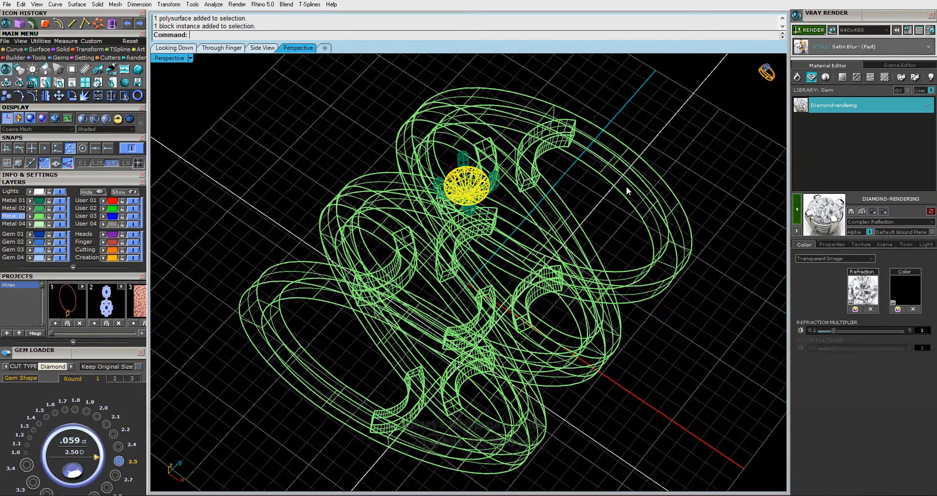
left_click(906, 92)
left_click(600, 97)
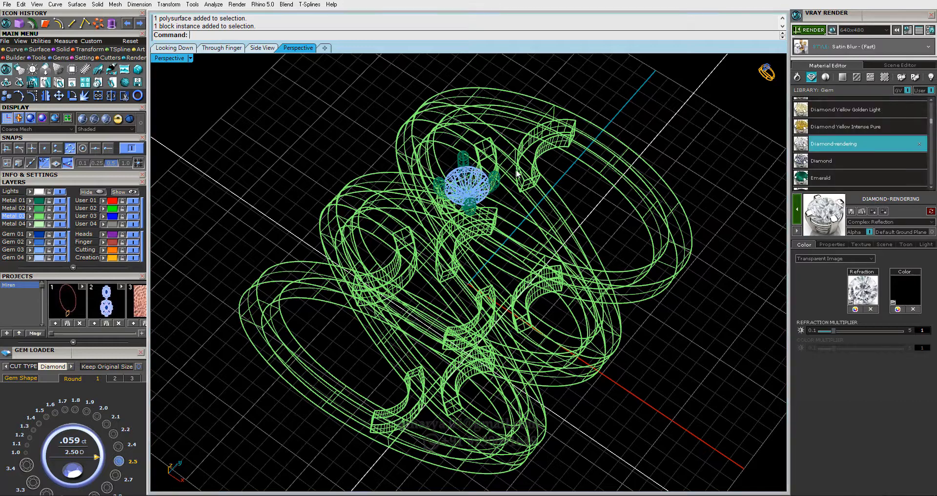
Select the ground plane and assign it the White Reflective-render material from the GroundPlaneColor library
scroll(500, 186, "down", 2)
right_click_drag(498, 185, 490, 176)
left_click(649, 117)
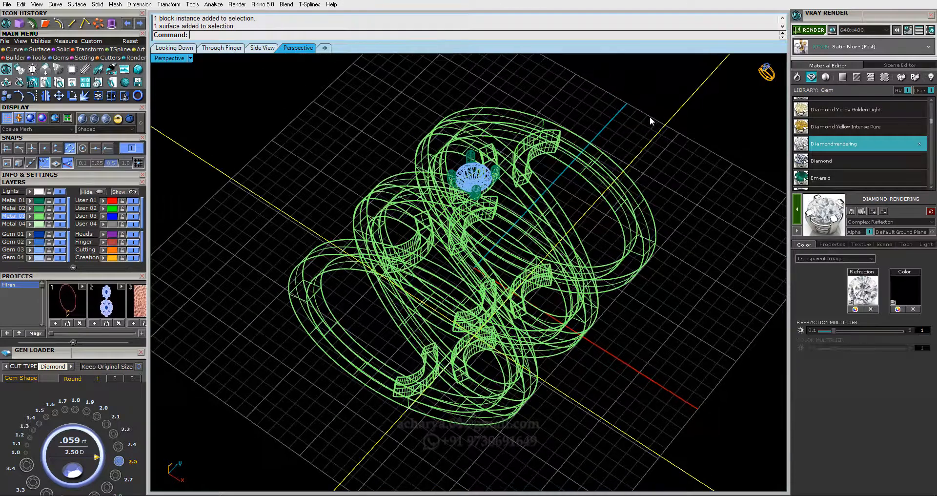
left_click(843, 78)
left_click(906, 90)
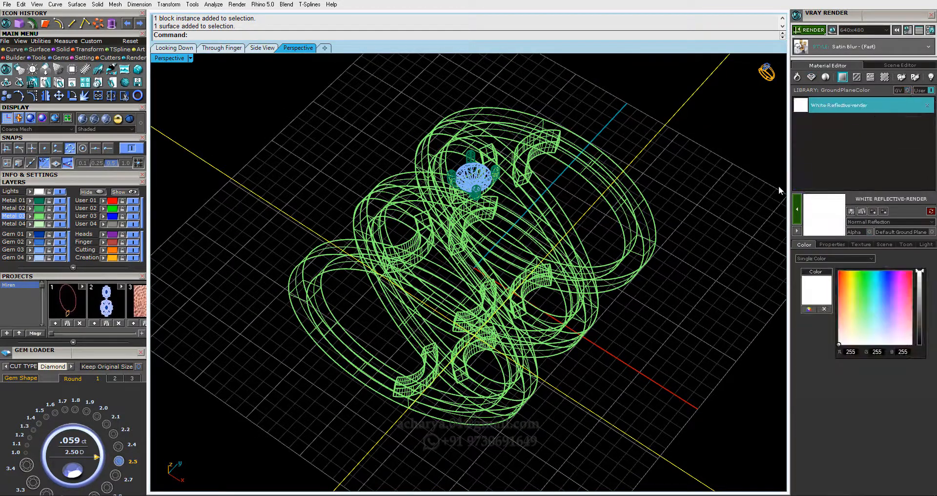
left_click(798, 207)
Frame the whole ring in the Perspective view, render it at 640x480, and close the V-Ray frame buffer
right_click_drag(599, 170, 583, 184)
scroll(581, 198, "up", 2)
scroll(385, 129, "down", 5)
left_click_drag(264, 103, 634, 376)
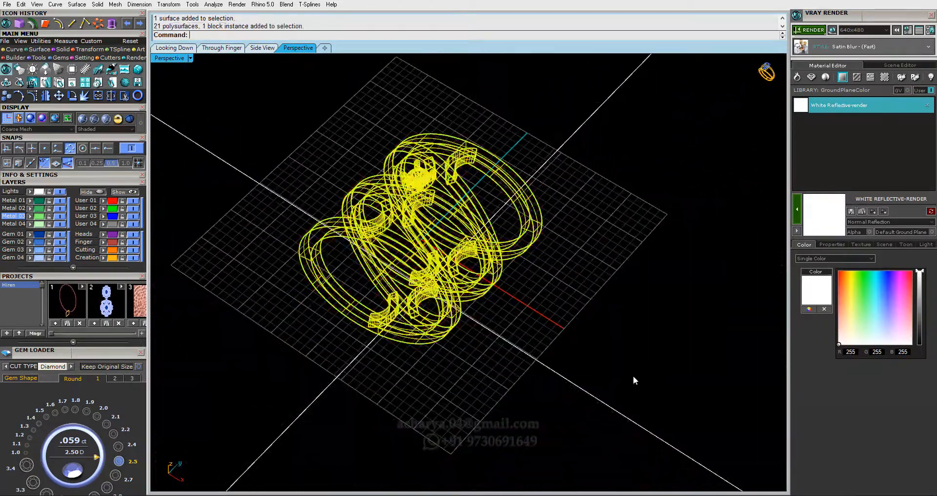
left_click(20, 42)
left_click(72, 70)
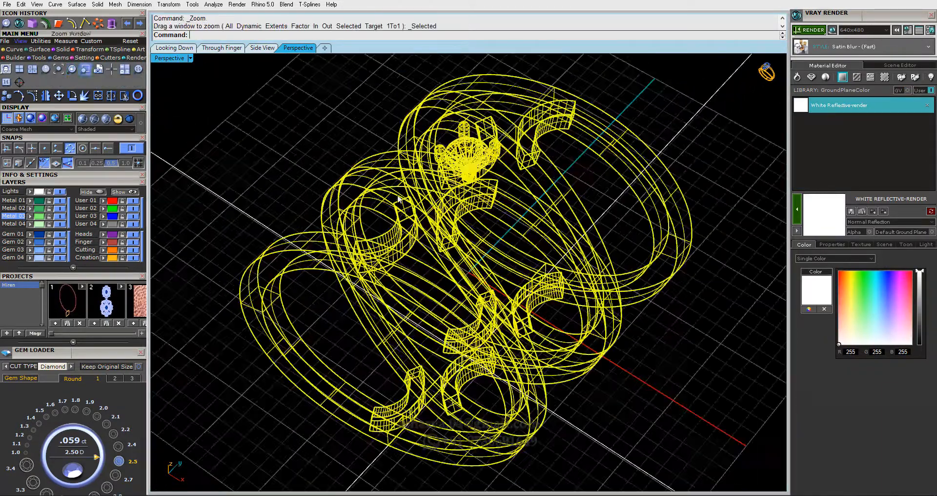
mouse_move(490, 244)
right_mouse_down()
mouse_move(487, 215)
mouse_move(488, 230)
right_mouse_up()
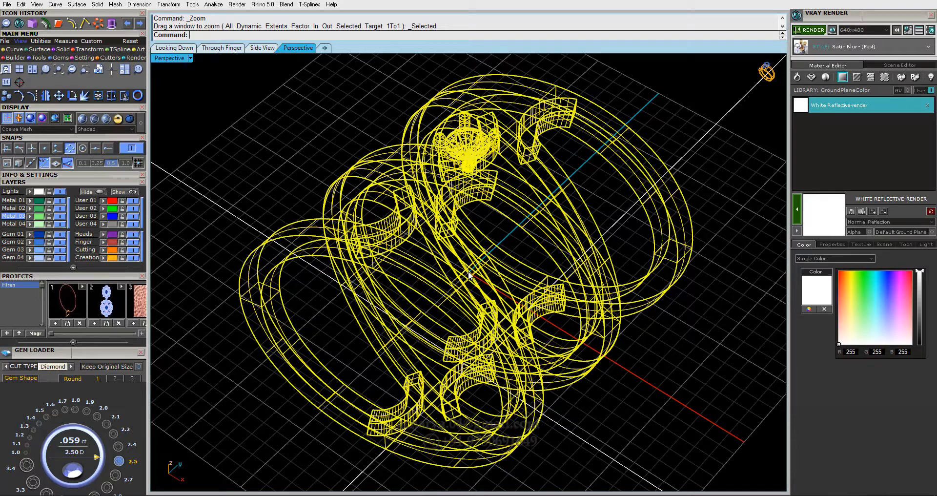
scroll(468, 274, "down", 2)
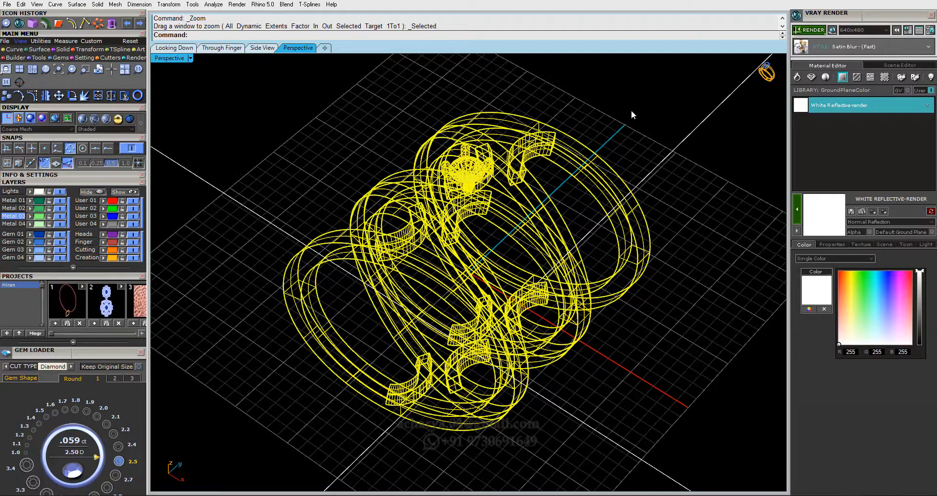
key("Escape")
left_click(807, 33)
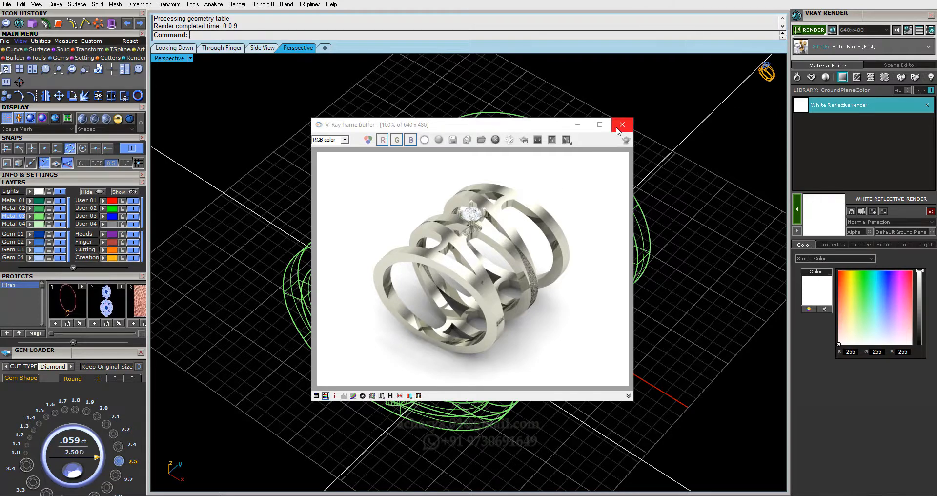
left_click_drag(549, 122, 549, 104)
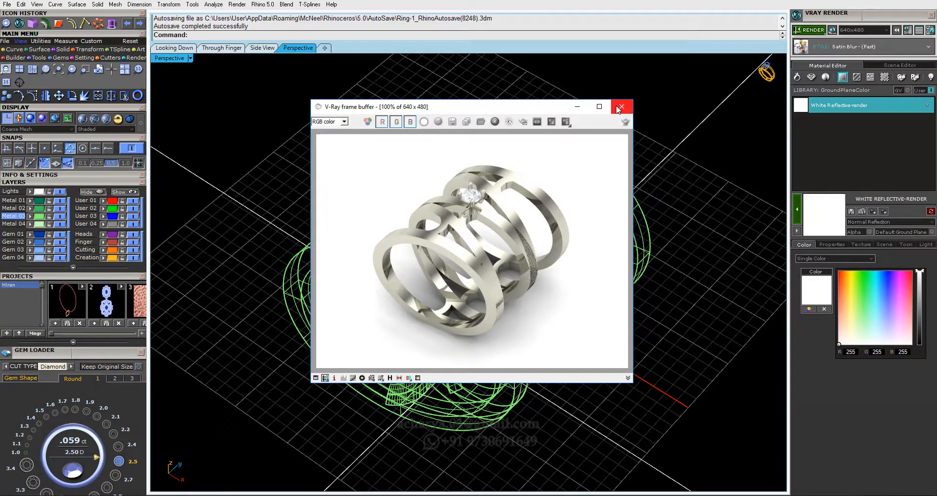
left_click(620, 106)
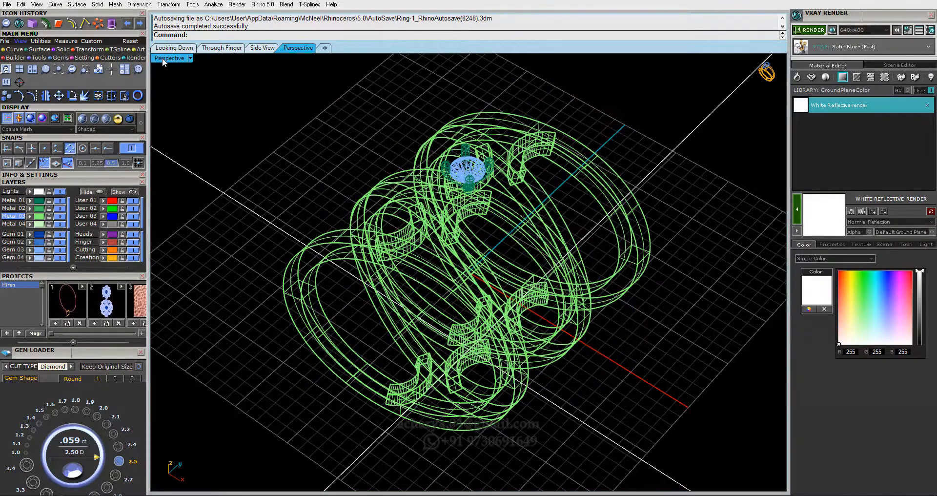
Examine the overlapping ends of the zigzag bands in the maximized Looking Down view, then return to the Perspective view
double_click(162, 57)
double_click(162, 58)
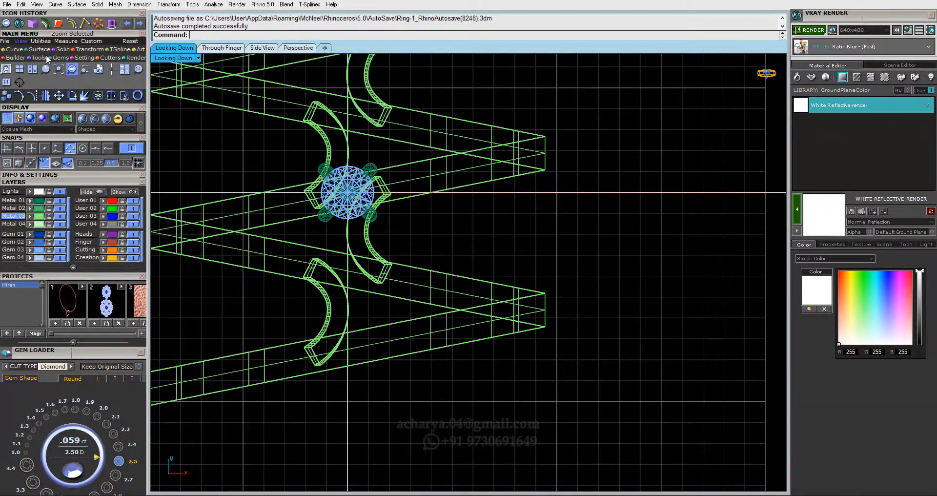
left_click(14, 50)
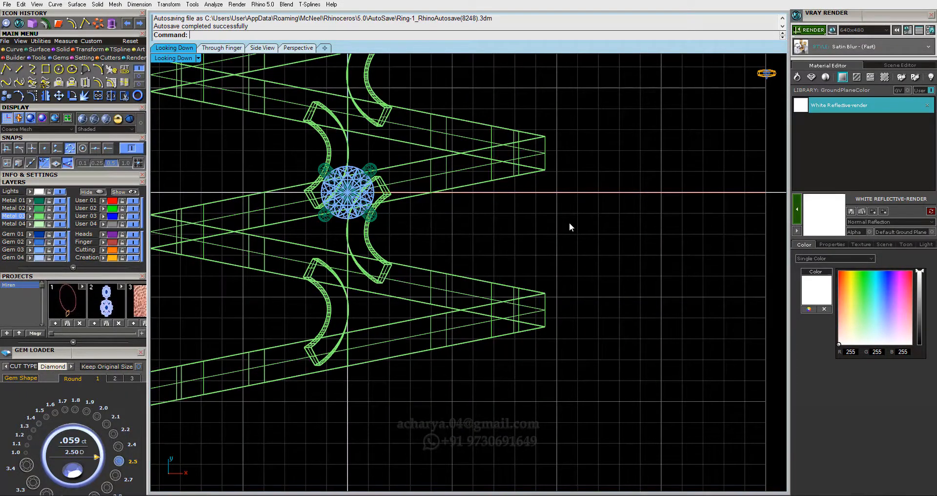
scroll(569, 221, "down", 4)
scroll(569, 221, "up", 3)
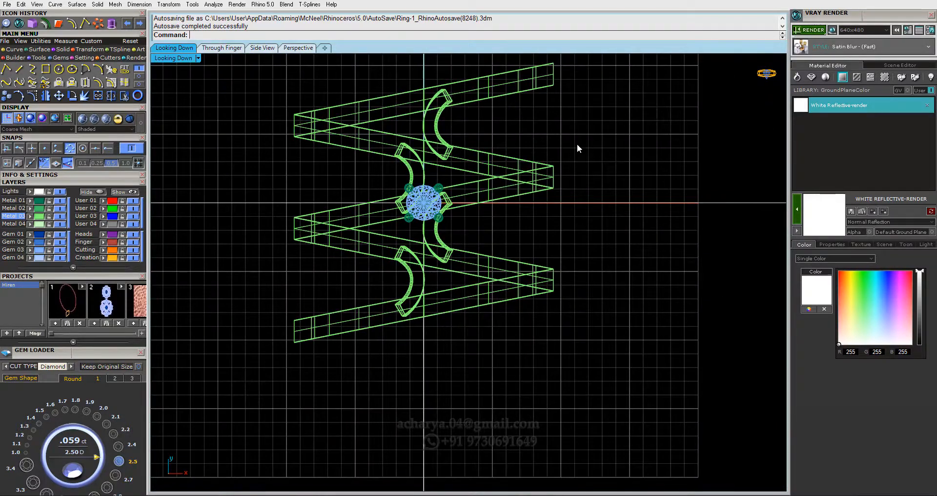
right_click_drag(587, 83, 570, 111)
left_click_drag(531, 186, 531, 202)
left_click_drag(542, 271, 516, 318)
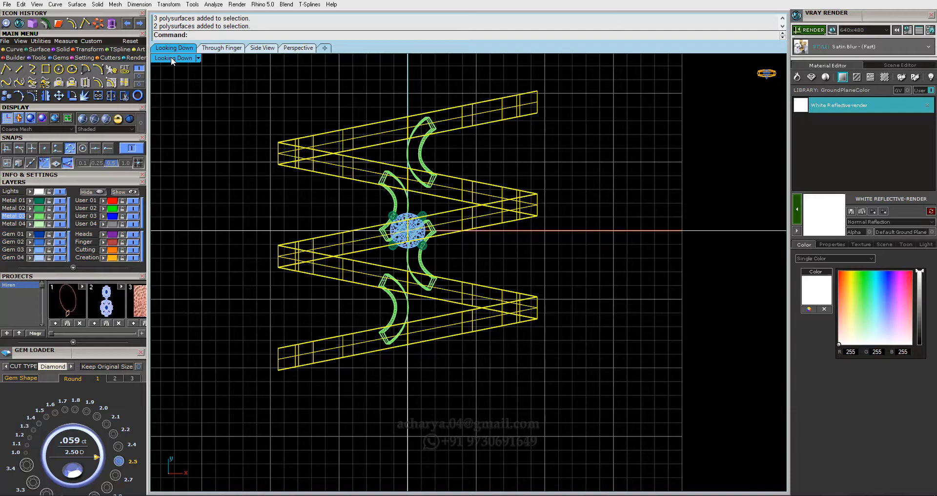
key("Escape")
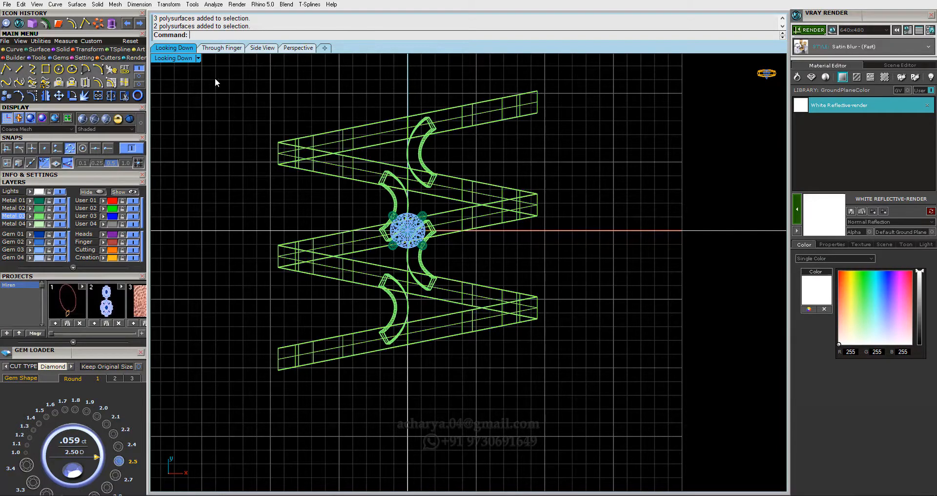
double_click(186, 59)
double_click(488, 59)
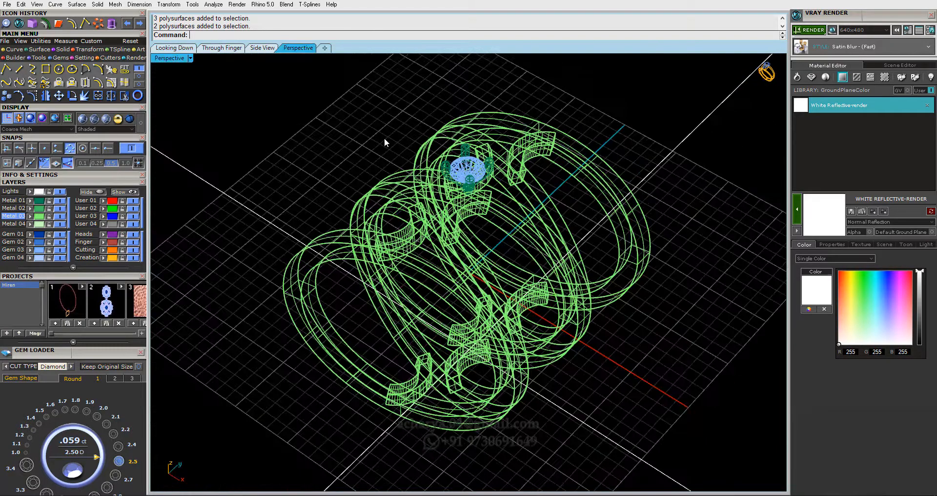
Try to Boolean union all objects on the Metal 03 and Metal 01 layers, then clear the selection
left_click(36, 208)
left_click(43, 216)
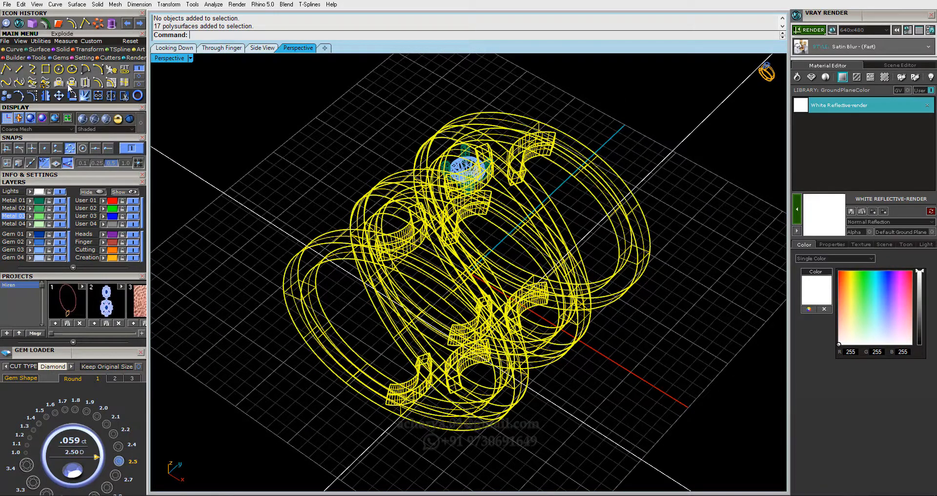
left_click(42, 201)
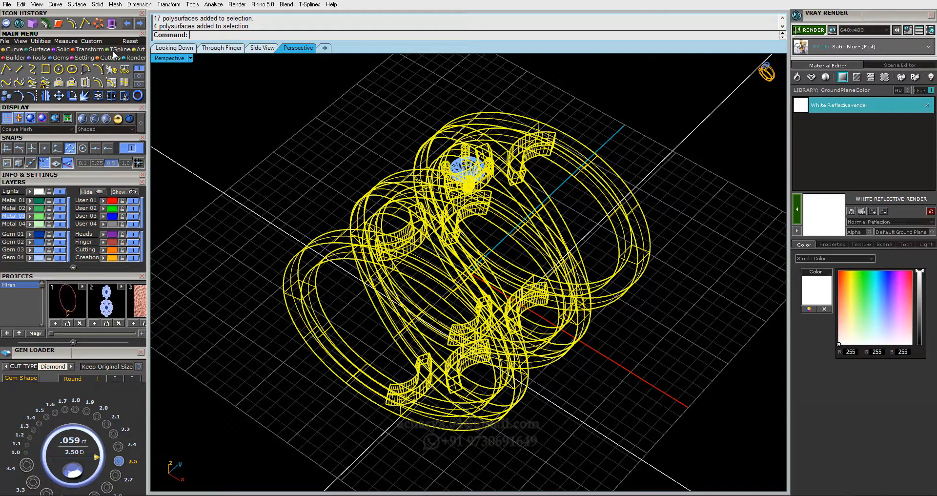
left_click(62, 50)
left_click(6, 69)
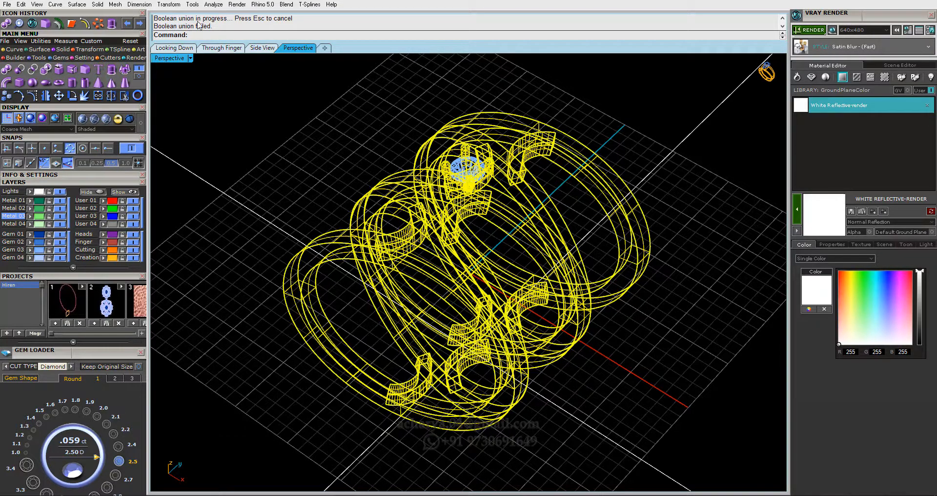
key("Escape")
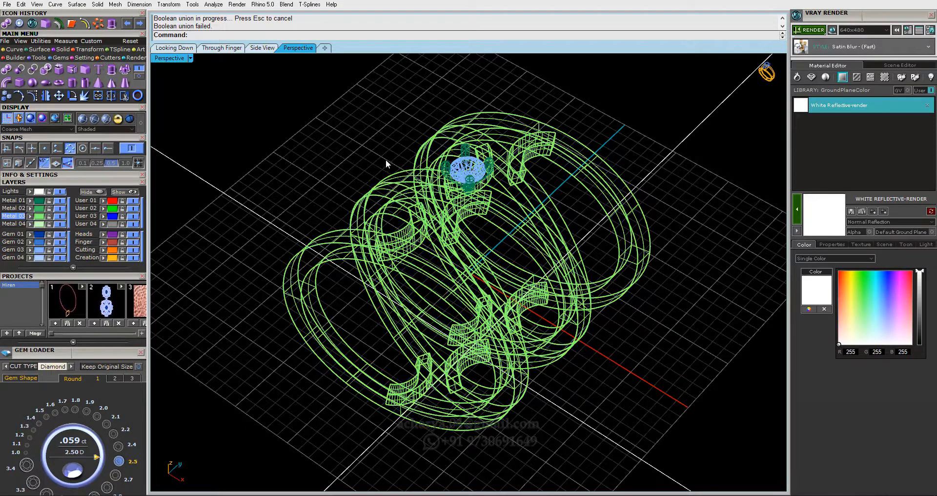
In the Looking Down view, draw a horizontal polyline from the inner-edge intersection of the zigzag's lower-right overlapping bands to a point past their tip
left_click(372, 196)
double_click(167, 61)
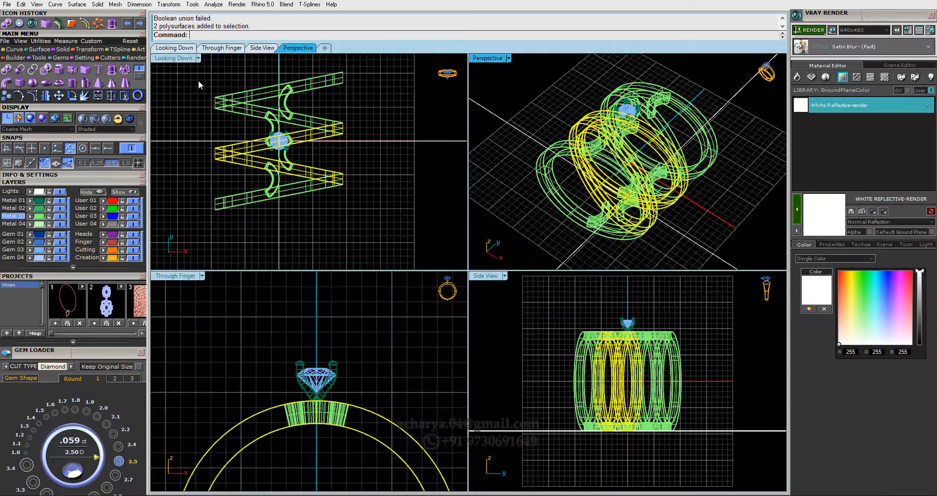
scroll(248, 163, "up", 4)
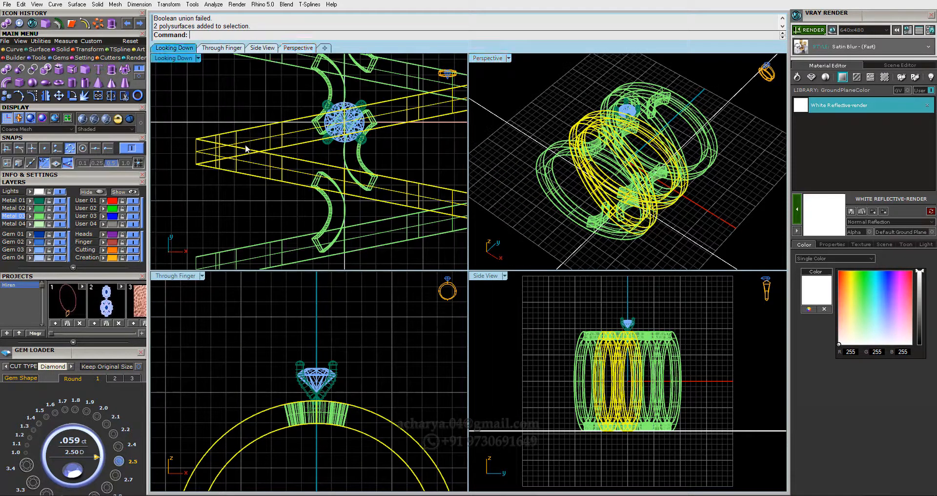
left_click(208, 198)
double_click(164, 59)
left_click(7, 49)
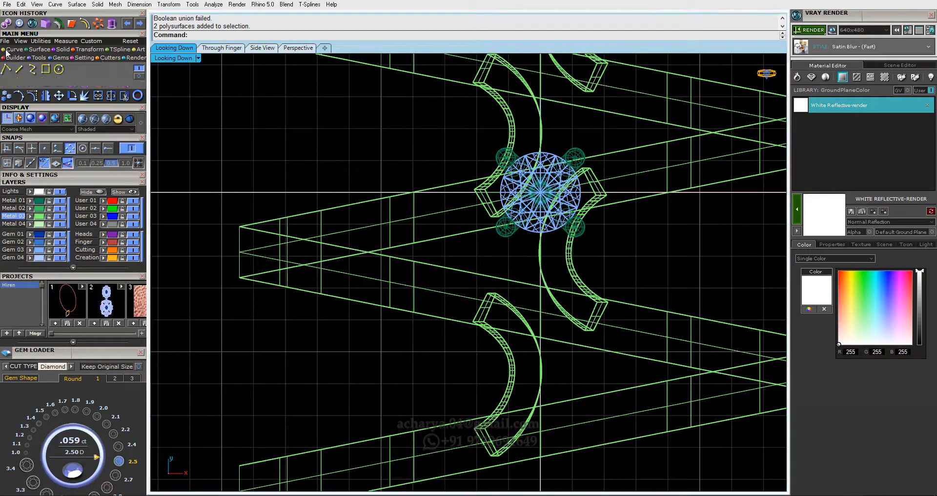
left_click(10, 74)
scroll(303, 147, "down", 2)
scroll(569, 331, "up", 5)
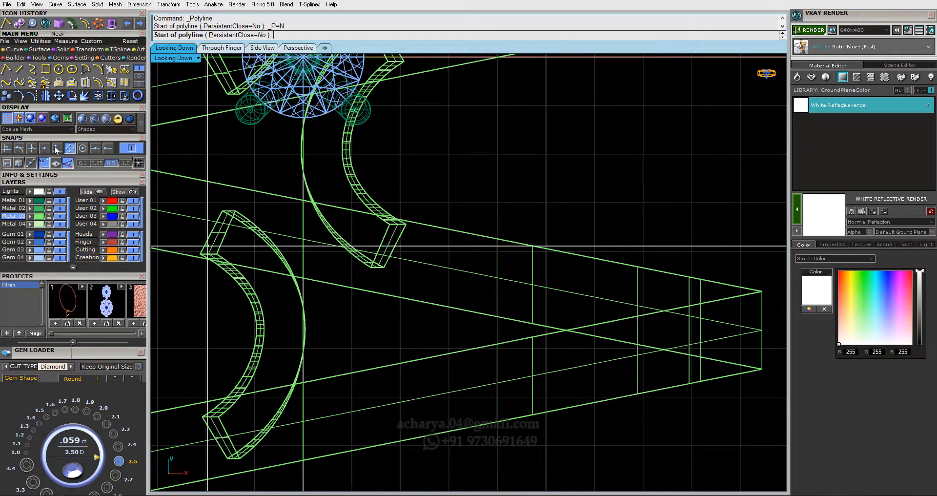
left_click(31, 148)
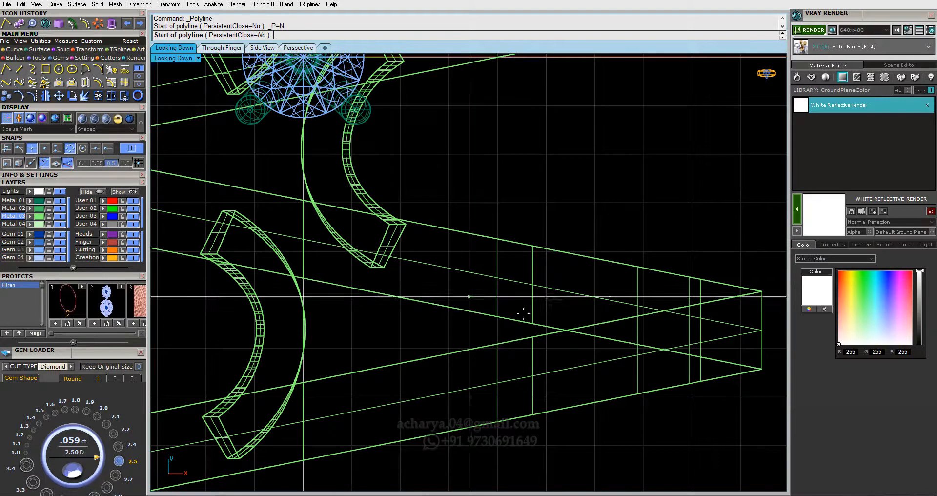
left_click(566, 331)
scroll(408, 281, "down", 1)
left_click(749, 321)
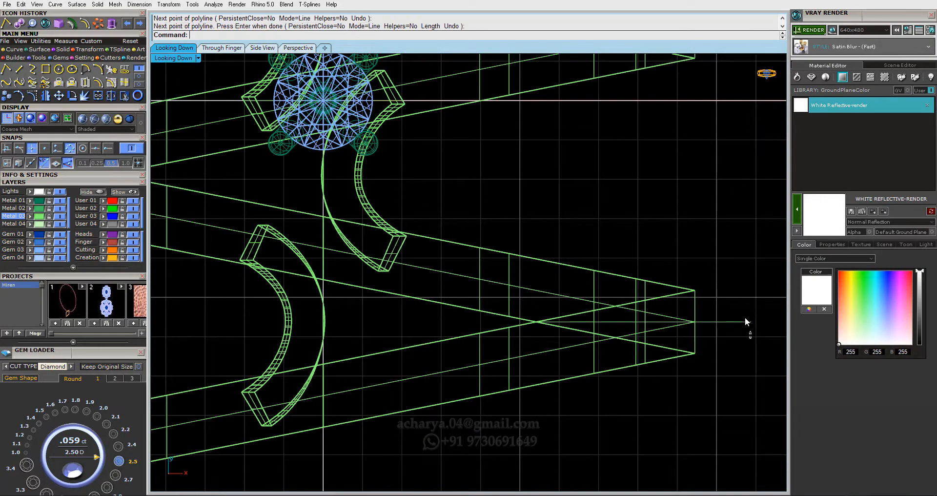
key("Return")
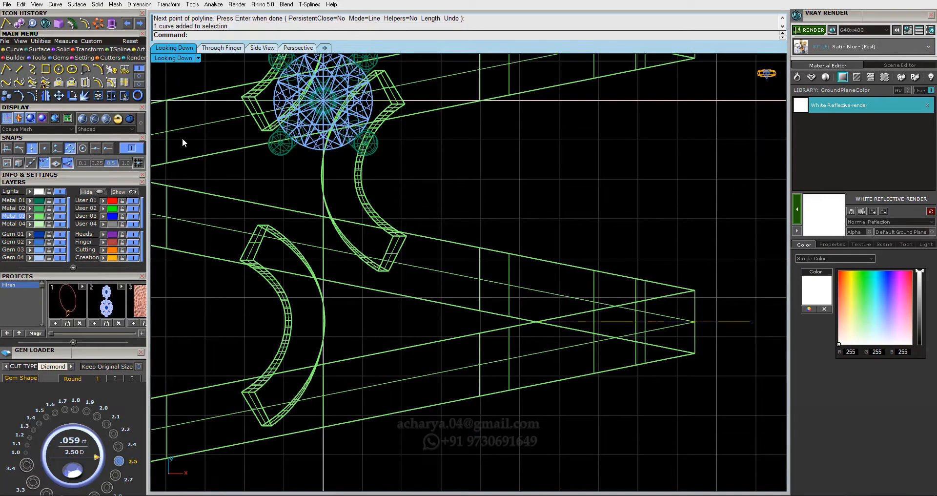
Move the horizontal line slightly inward along its length and trim the overlapping ends of both adjoining bands with it
left_click(58, 95)
left_click(617, 207)
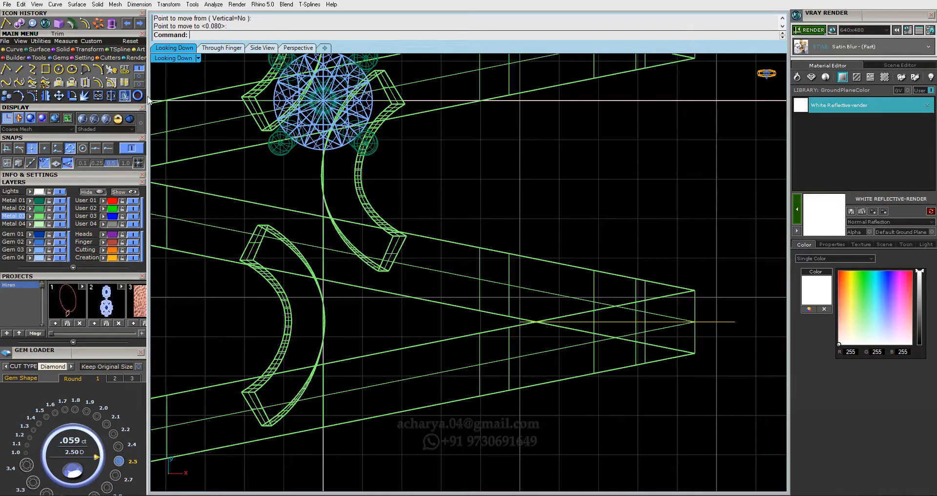
left_click(113, 83)
left_click(681, 352)
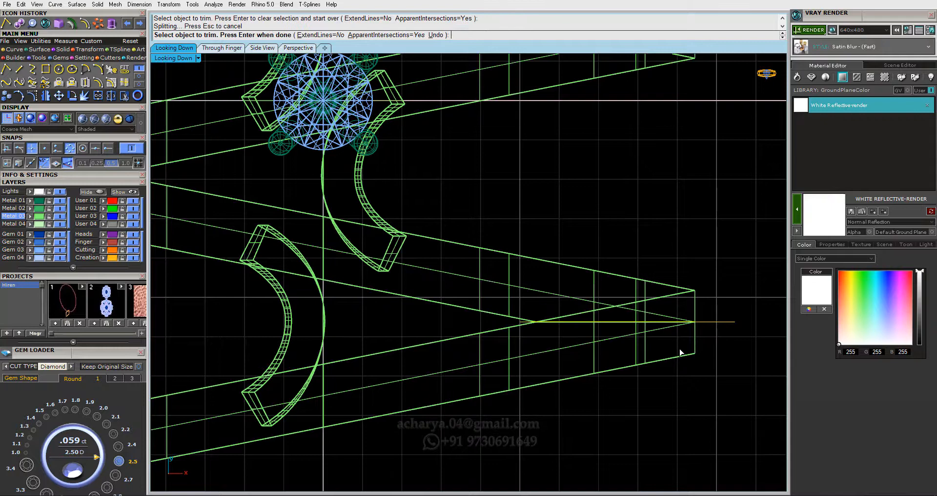
left_click(672, 299)
scroll(672, 299, "down", 5)
key("Return")
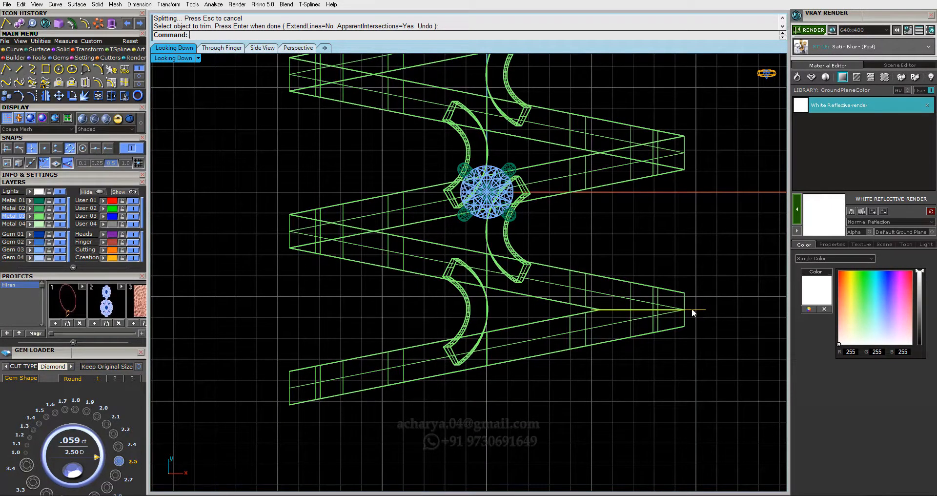
Copy the horizontal trim line straight up to the upper right tip of the zigzag, along the inner intersection of its overlapping bands
left_click(7, 96)
left_click(227, 291)
type("3.7")
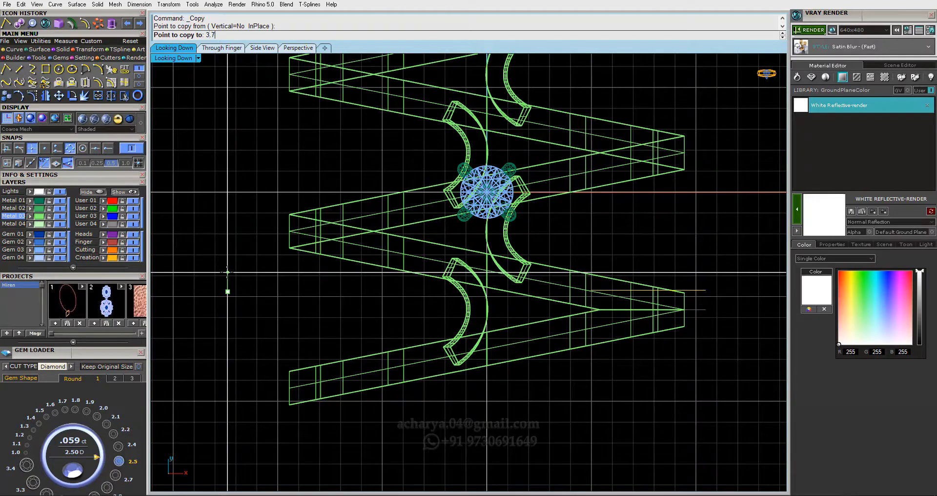
type("5")
key("Return")
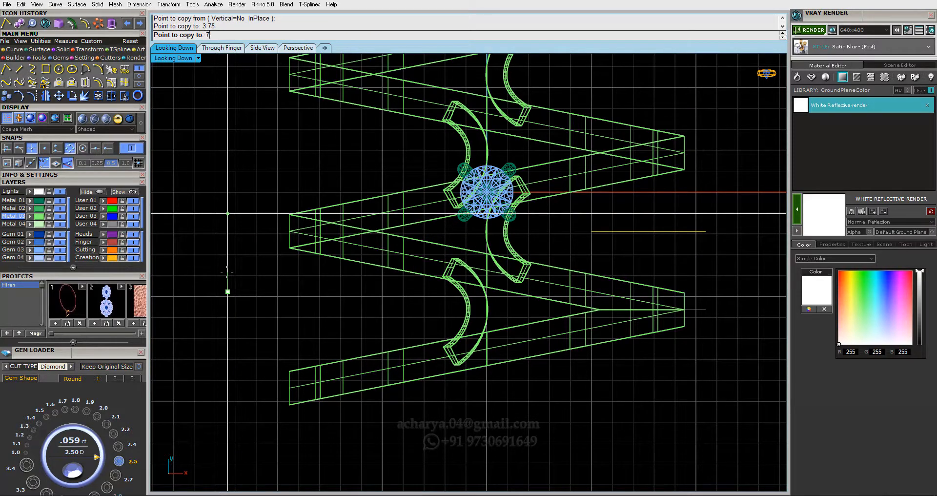
type("7")
key("Return")
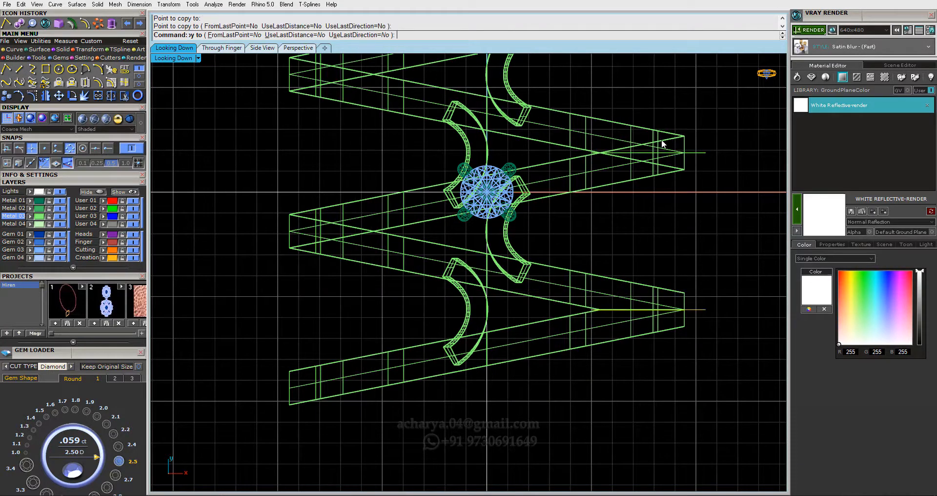
key("Return")
Trim the overlapping ends of both bands at the zigzag's upper right tip with the copied line
left_click(125, 95)
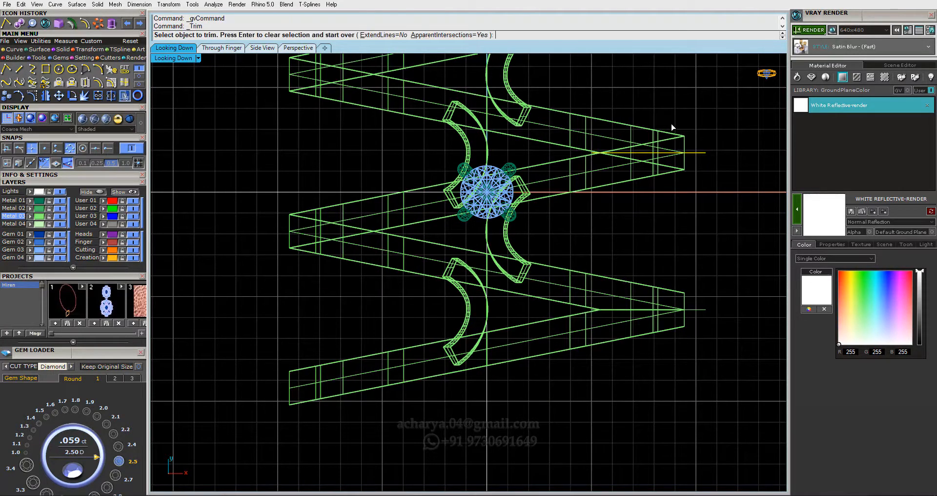
scroll(671, 127, "up", 3)
left_click(668, 163)
left_click(661, 222)
scroll(664, 224, "down", 1)
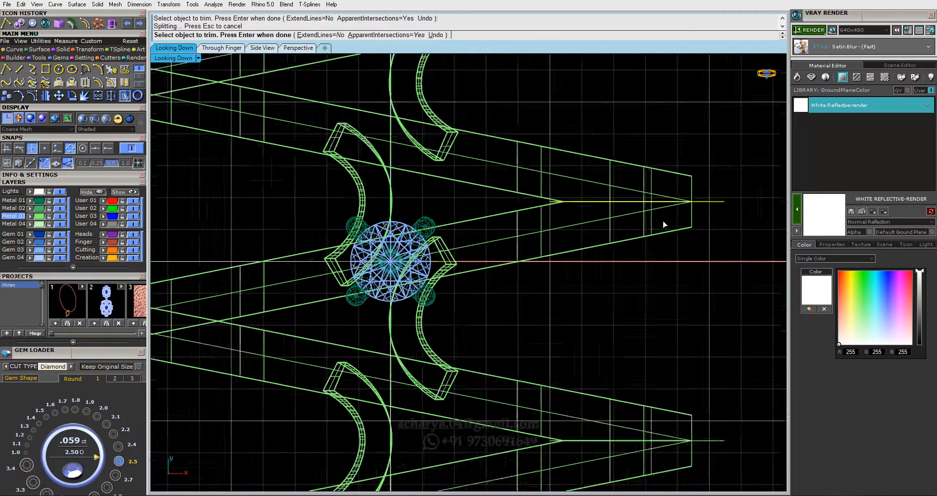
scroll(664, 225, "down", 2)
key("Return")
scroll(663, 224, "down", 3)
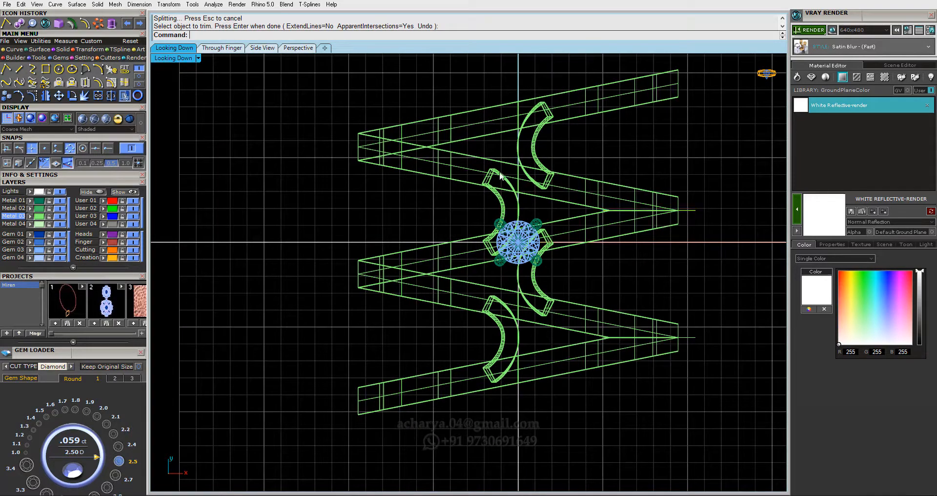
Rotate both trim lines about the origin 0,0,0, without copying, onto the two overlapping left tips of the zigzag
left_click_drag(694, 198, 693, 263)
left_click_drag(687, 353, 687, 353)
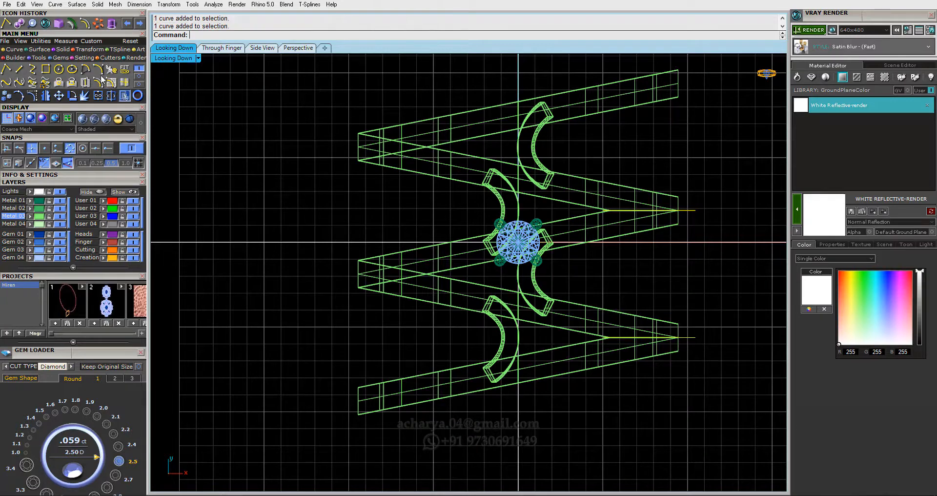
left_click(70, 97)
type("0,0,0")
key("Return")
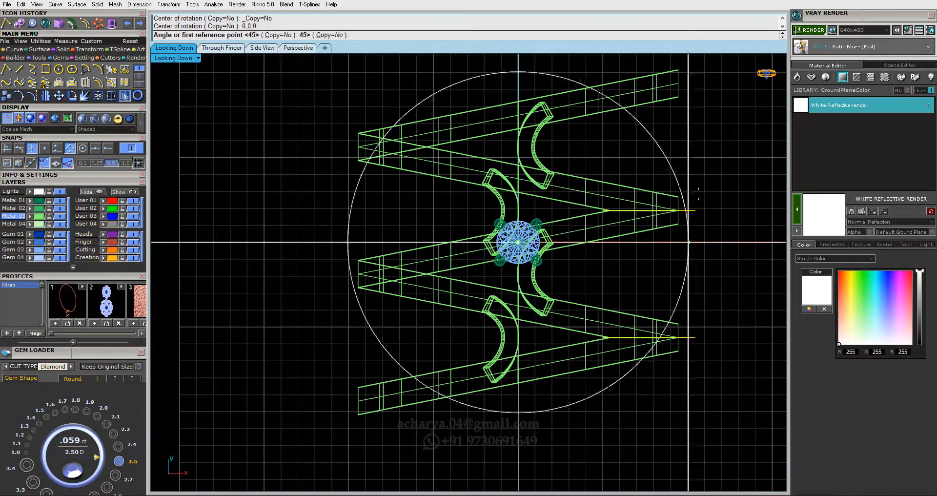
left_click(711, 165)
left_click(249, 242)
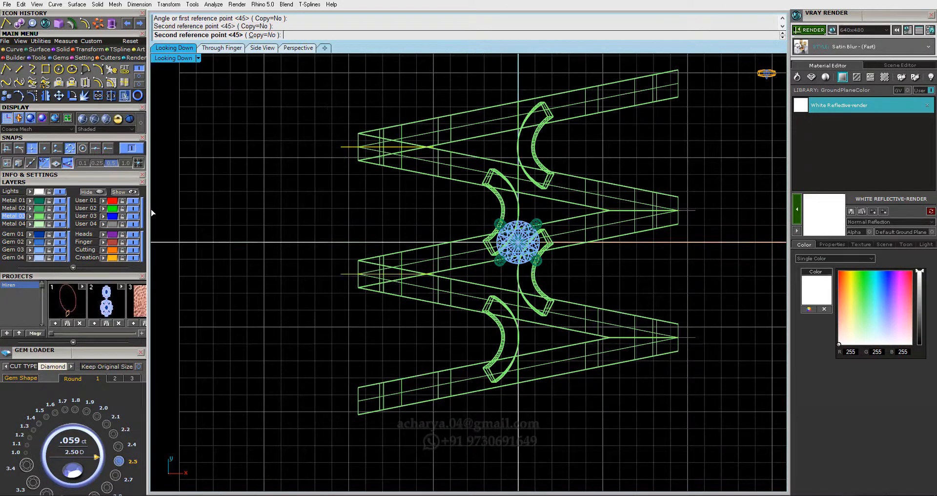
Trim the overlapping band ends at both left tips of the zigzag with the rotated lines
left_click(125, 96)
scroll(395, 141, "up", 5)
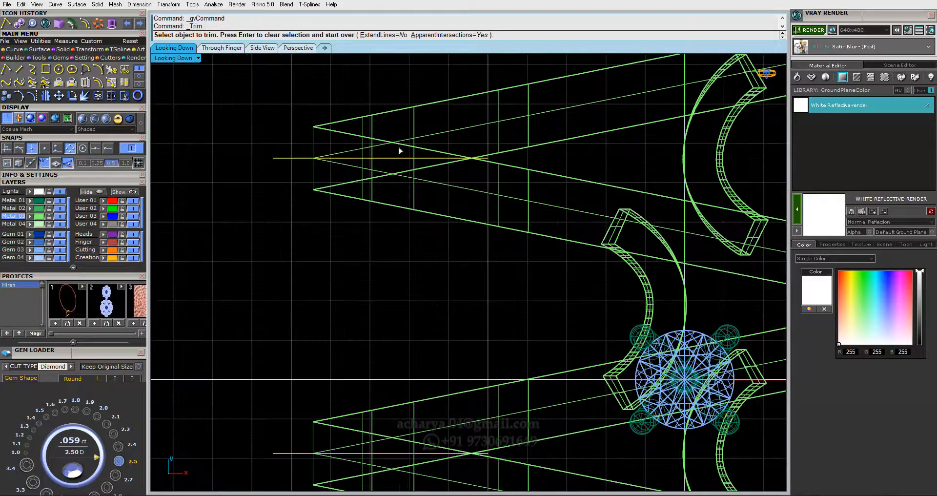
left_click(346, 137)
left_click(350, 181)
scroll(349, 180, "down", 5)
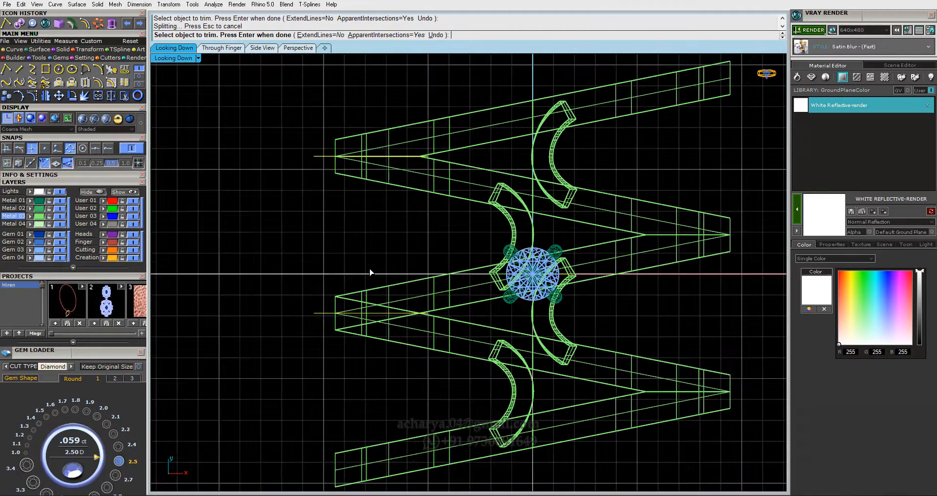
scroll(367, 329, "up", 5)
left_click(341, 320)
left_click(341, 365)
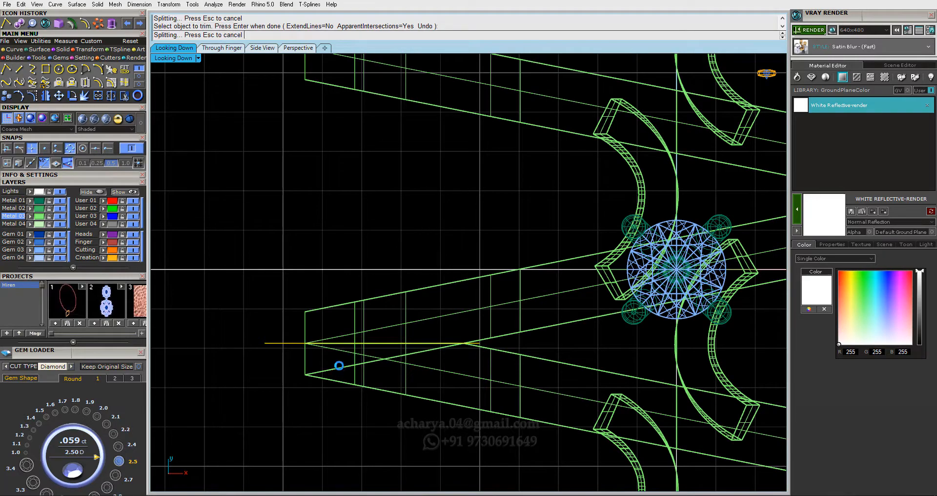
scroll(349, 323, "down", 5)
right_click(348, 321)
Select all the trimmed zigzag bands and try to join them into one object
scroll(346, 318, "down", 5)
left_click_drag(340, 256, 336, 312)
scroll(356, 337, "up", 3)
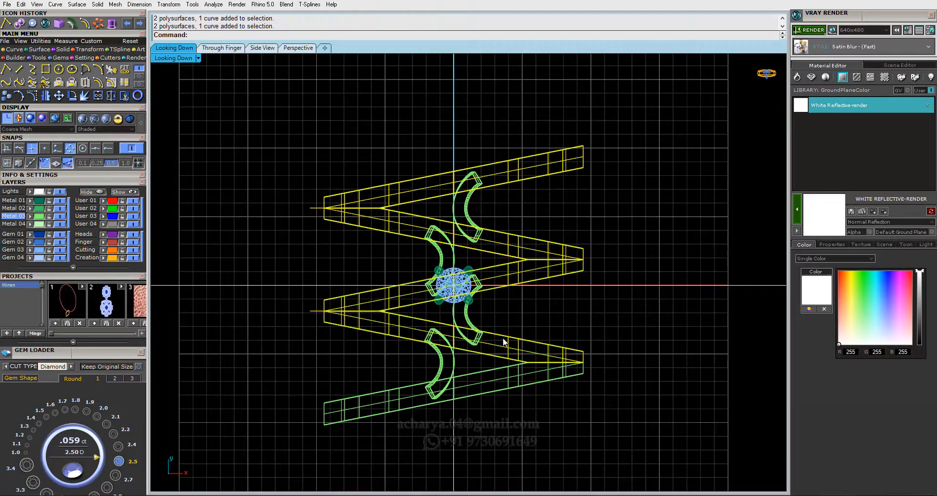
left_click_drag(558, 392, 558, 393)
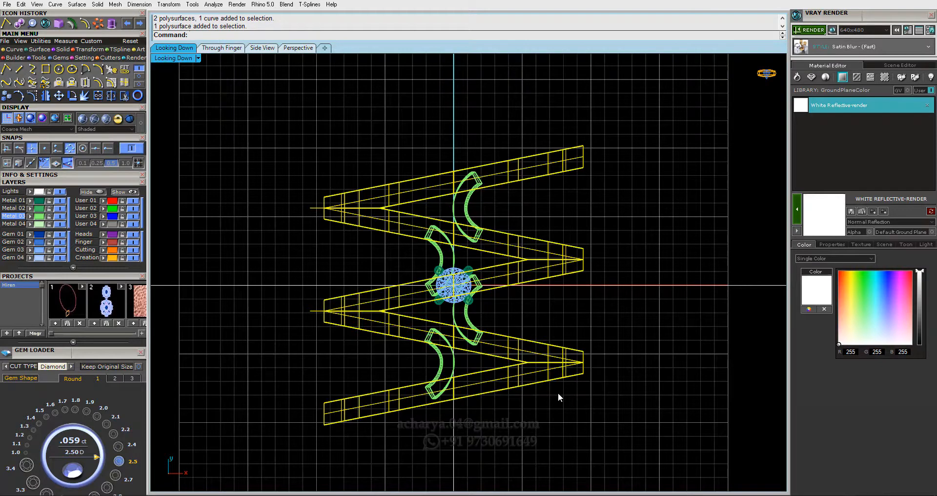
key("ctrl+j")
left_click(557, 392)
right_click(552, 377)
left_click(552, 369)
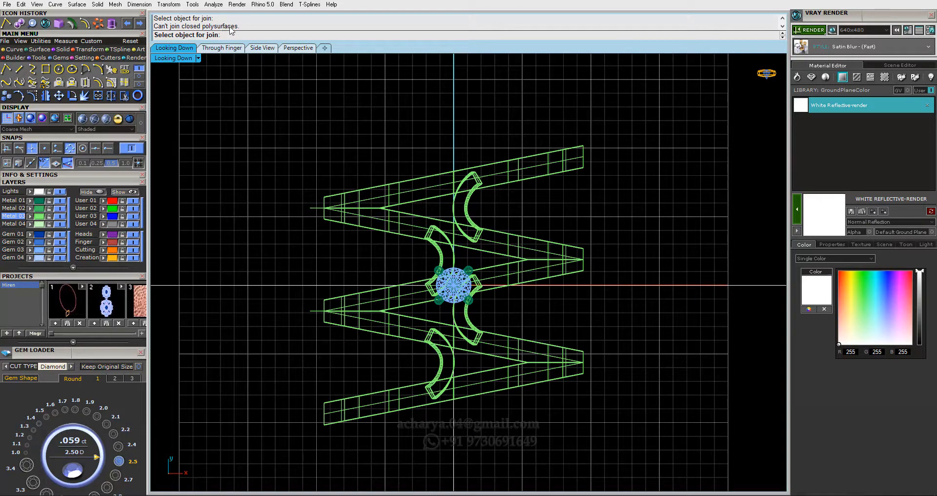
Maximize the Perspective view, try to join all objects on the Metal 03 layer, and cancel the Join command
double_click(178, 58)
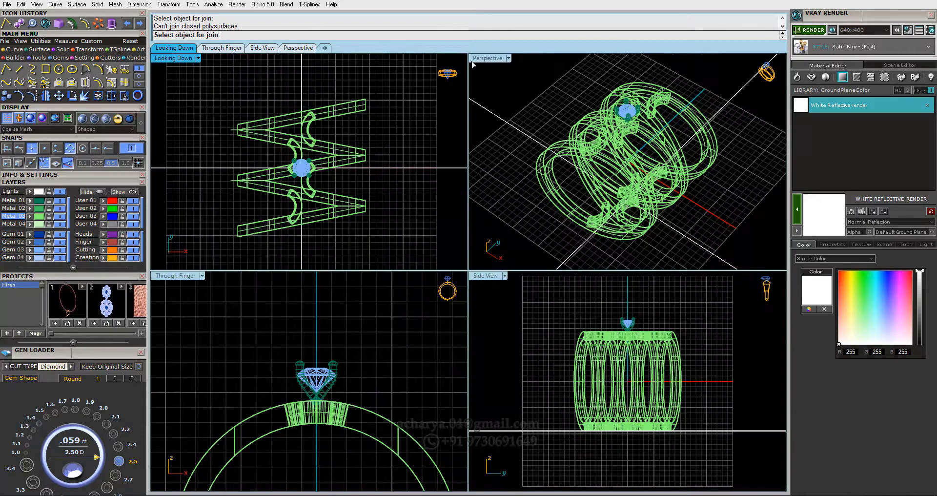
double_click(477, 62)
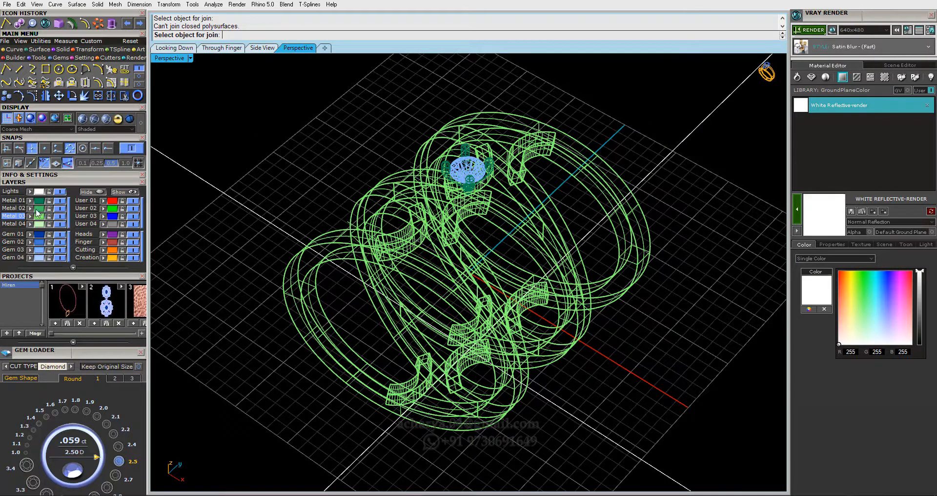
left_click(62, 216)
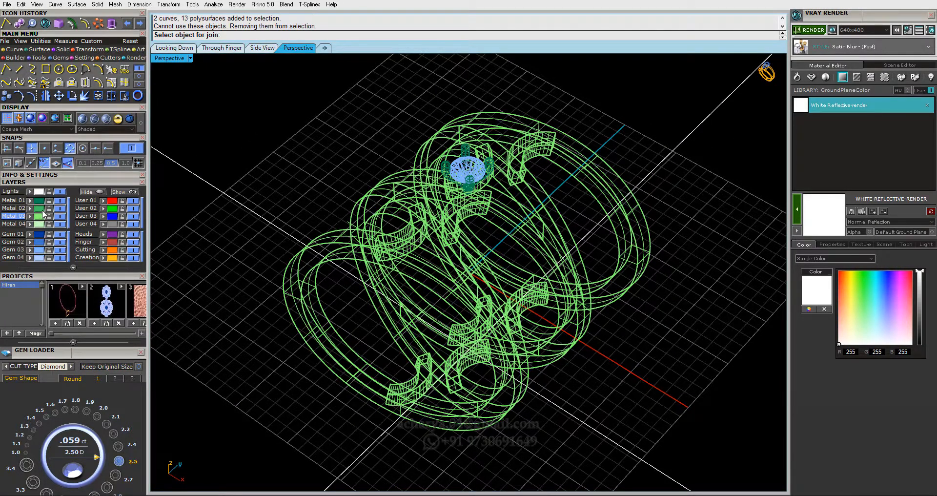
left_click(42, 210)
left_click(41, 217)
key("Escape")
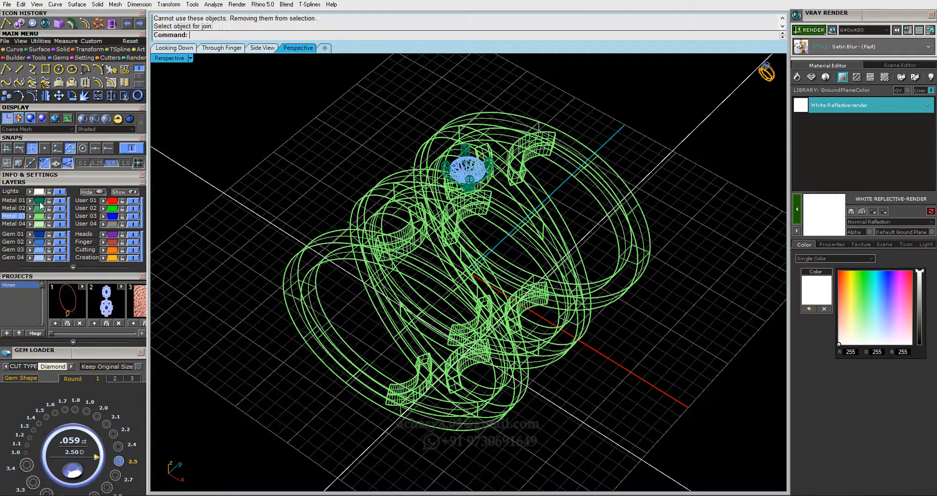
Apply the White Gold metal material to all of the ring's metal objects and clear the selection
left_click(39, 216)
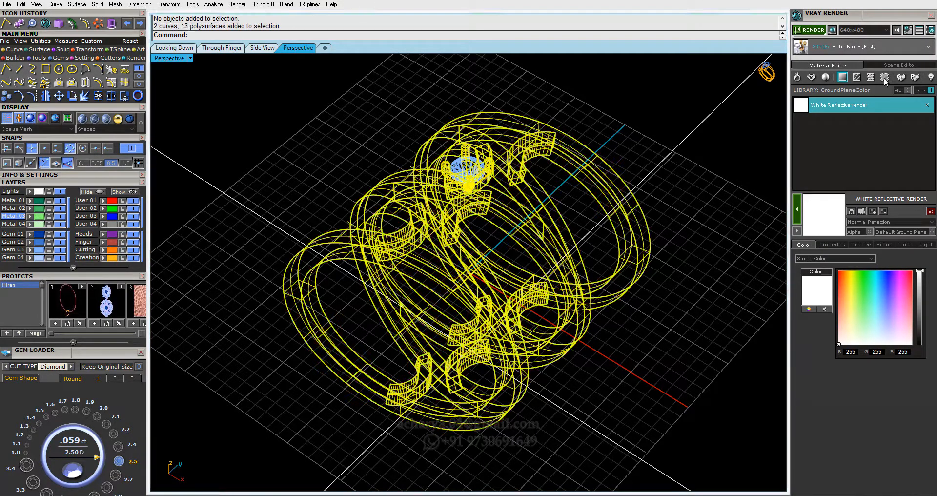
left_click(797, 77)
left_click(909, 91)
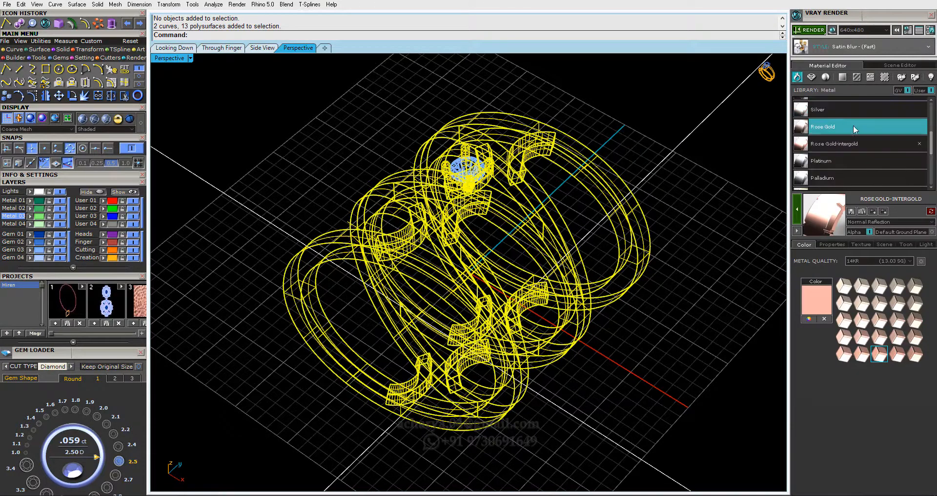
left_click(845, 112)
left_click(858, 100)
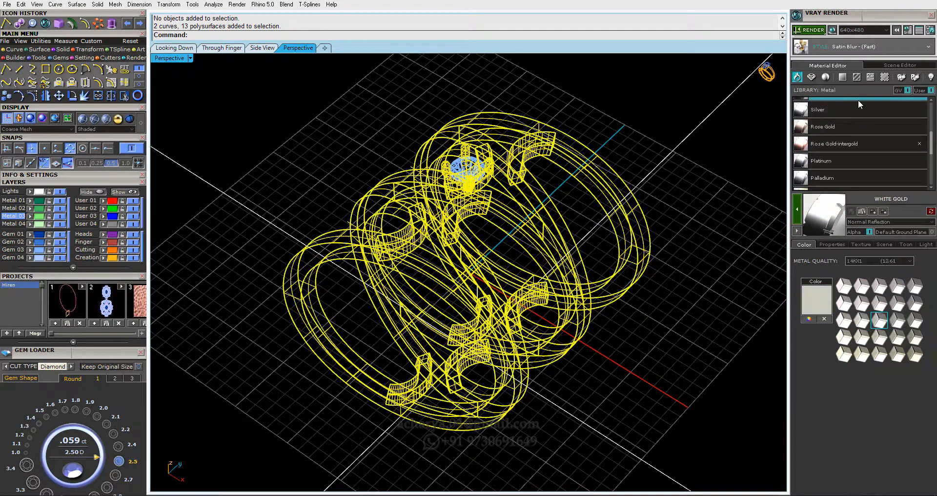
left_click(683, 188)
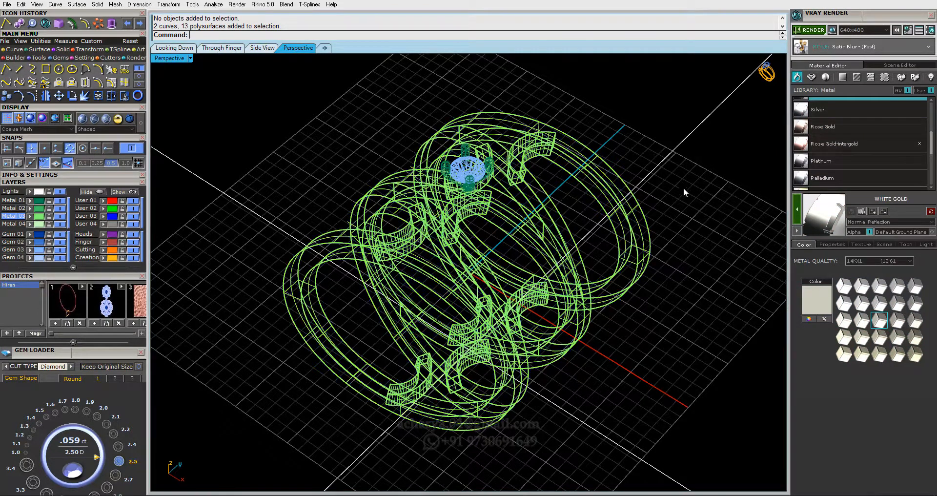
Render the ring in the Perspective view and in the maximized Looking Down view, closing each rendered image after checking it
left_click(810, 30)
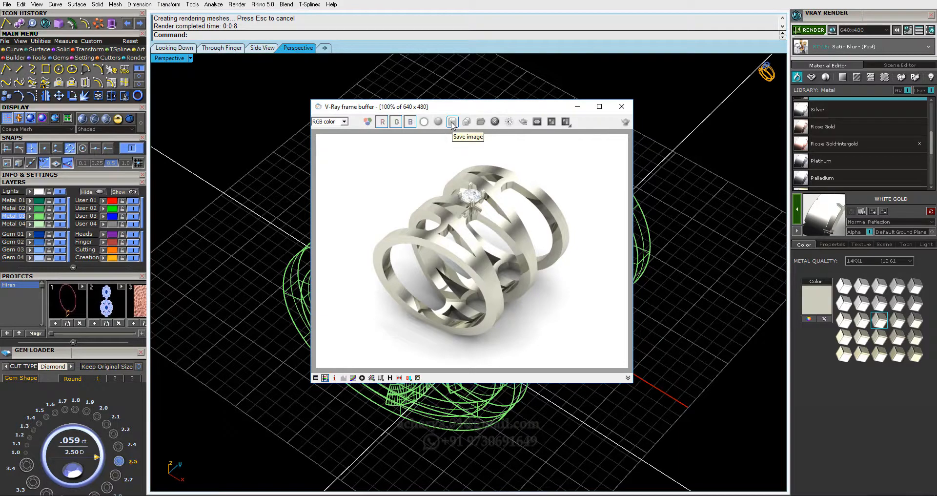
left_click(621, 107)
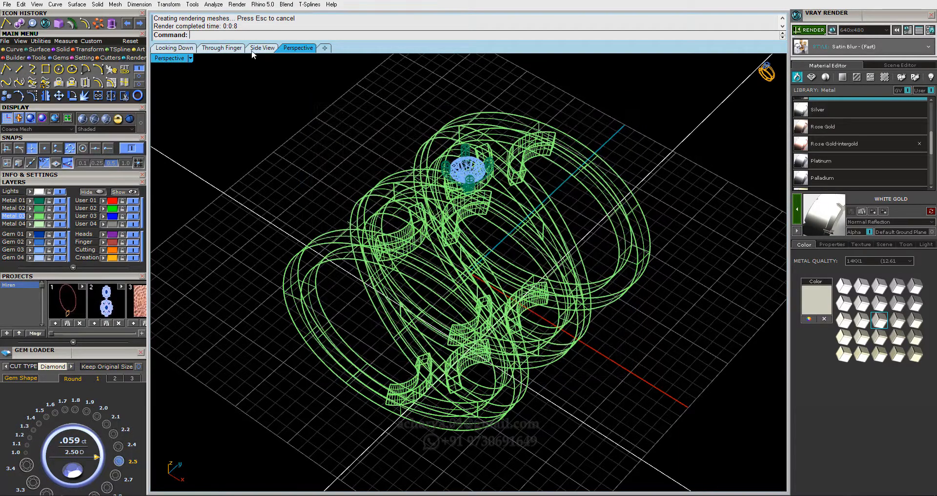
double_click(164, 58)
double_click(156, 58)
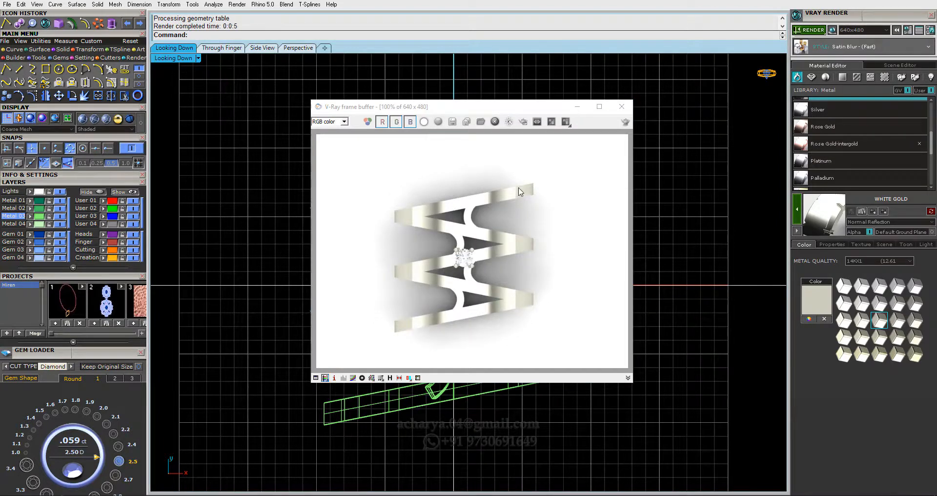
left_click(621, 106)
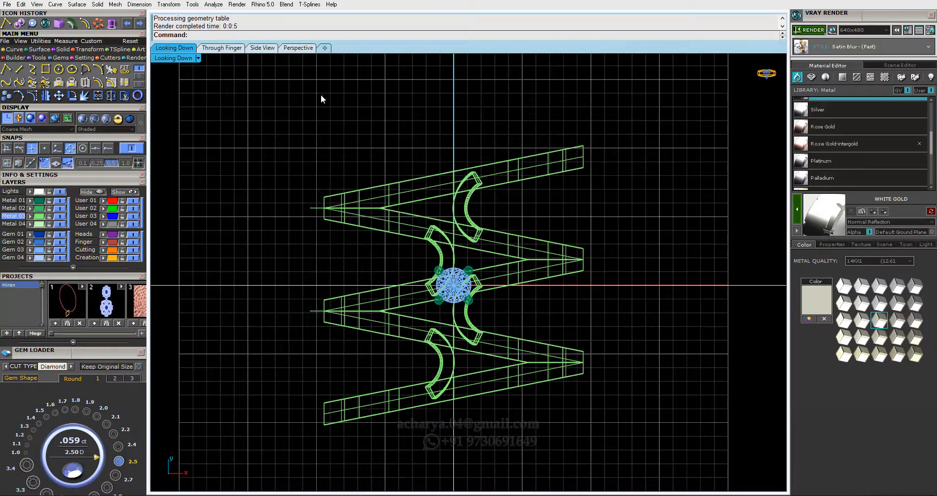
Return to the maximized Perspective view, set its display mode to Rendered, and inspect the ring from another angle
double_click(163, 60)
double_click(485, 58)
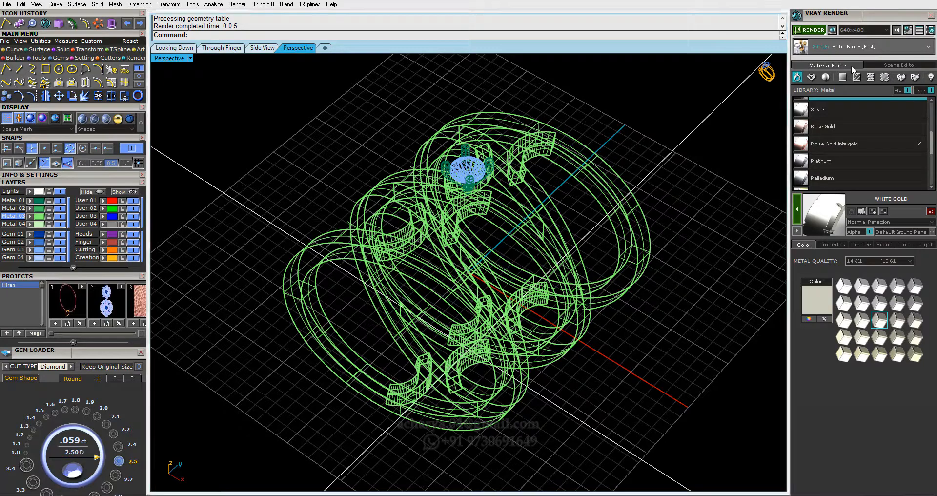
left_click(118, 119)
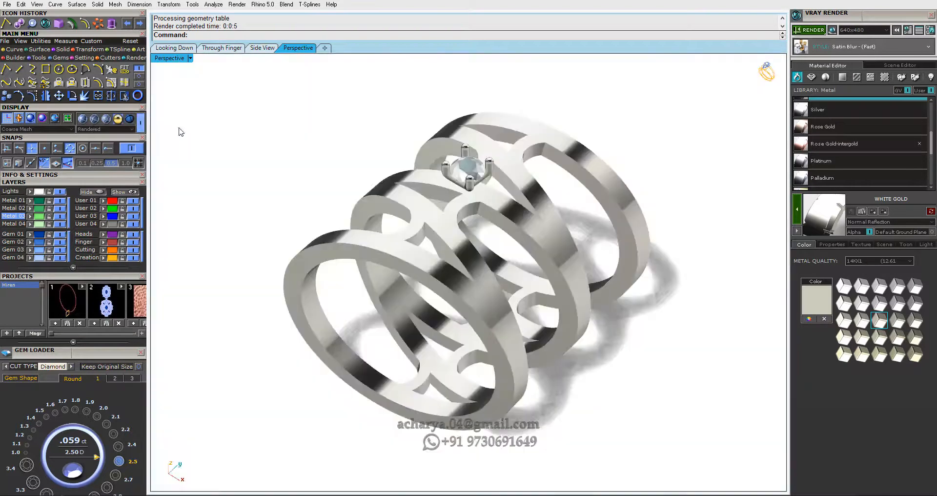
mouse_move(278, 265)
right_mouse_down()
mouse_move(313, 318)
mouse_move(511, 403)
mouse_move(312, 226)
mouse_move(226, 213)
mouse_move(205, 247)
mouse_move(215, 263)
mouse_move(242, 251)
right_mouse_up()
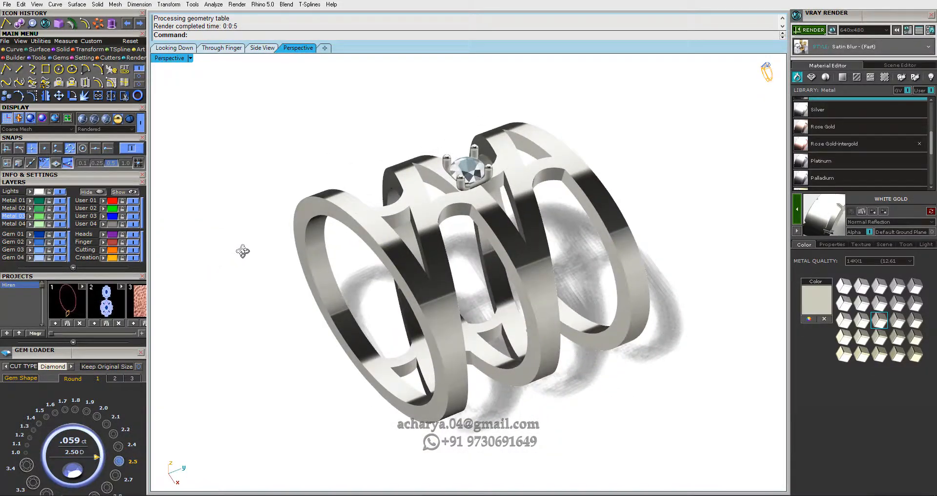